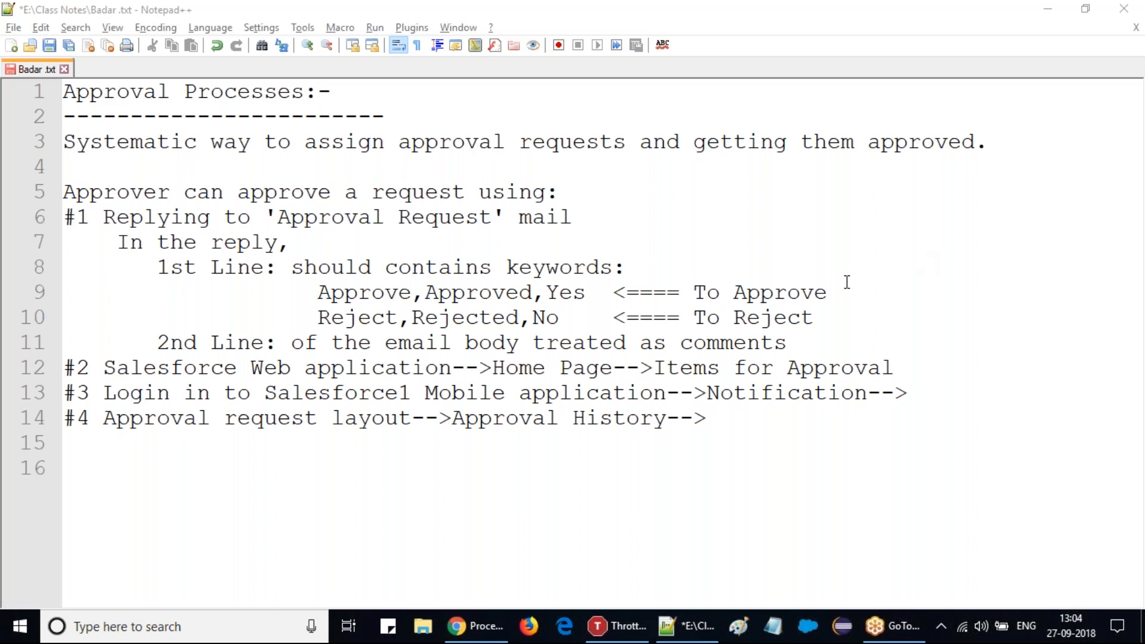
Add the heading "Process Builder:" below the approval process notes, leaving one blank line between them
left_click(854, 441)
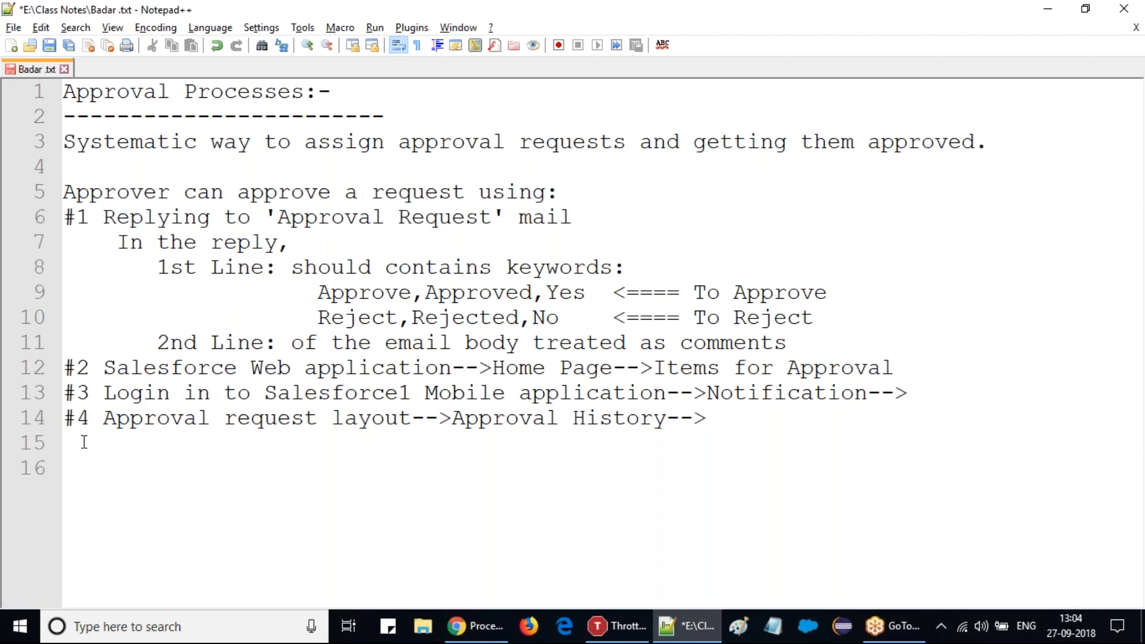
left_click(95, 461)
type("Proce")
key("Return")
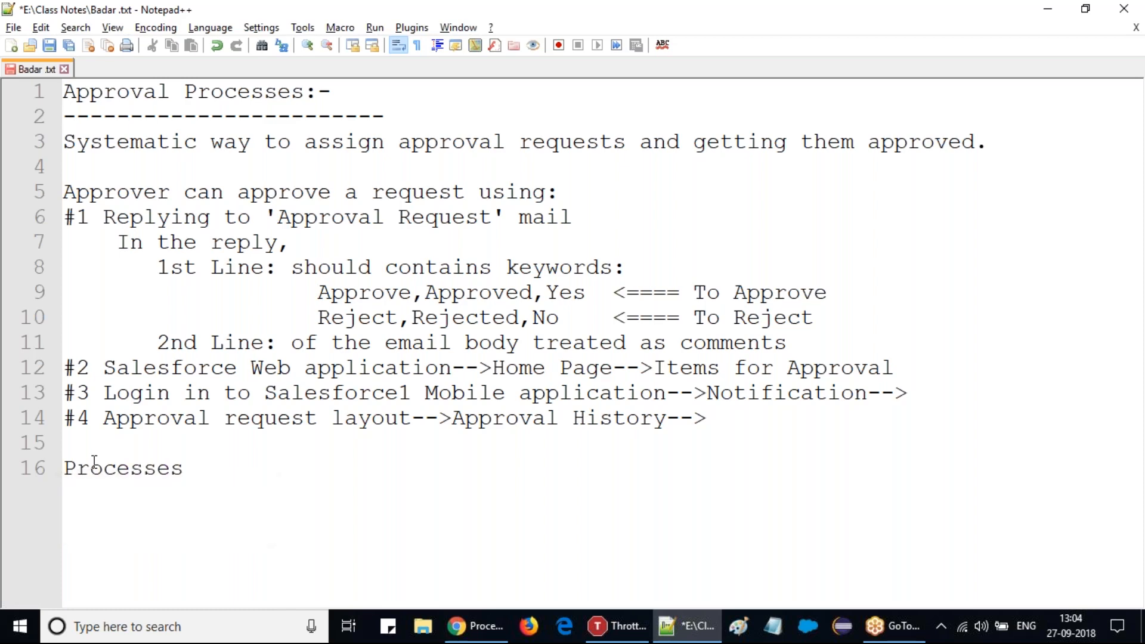
key("BackSpace")
key("BackSpace")
key("BackSpace")
type("Bu")
type("idl")
key("BackSpace")
key("BackSpace")
type("lder:")
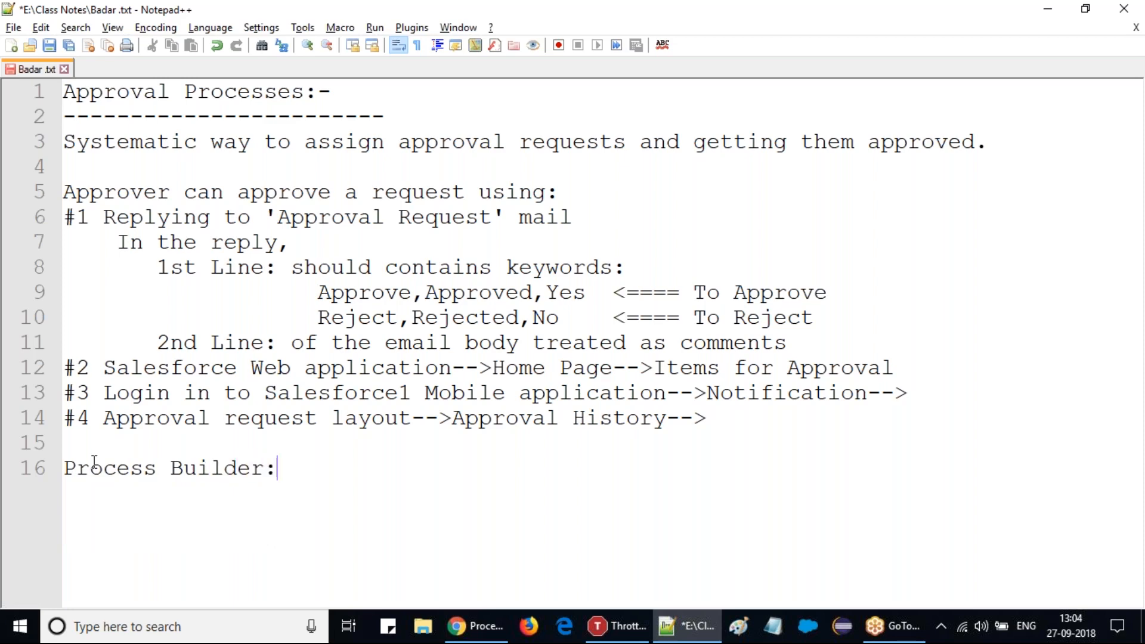
Underline the "Process Builder:" heading with a row of equals signs and start a new line
key("Return")
type("===================")
key("Return")
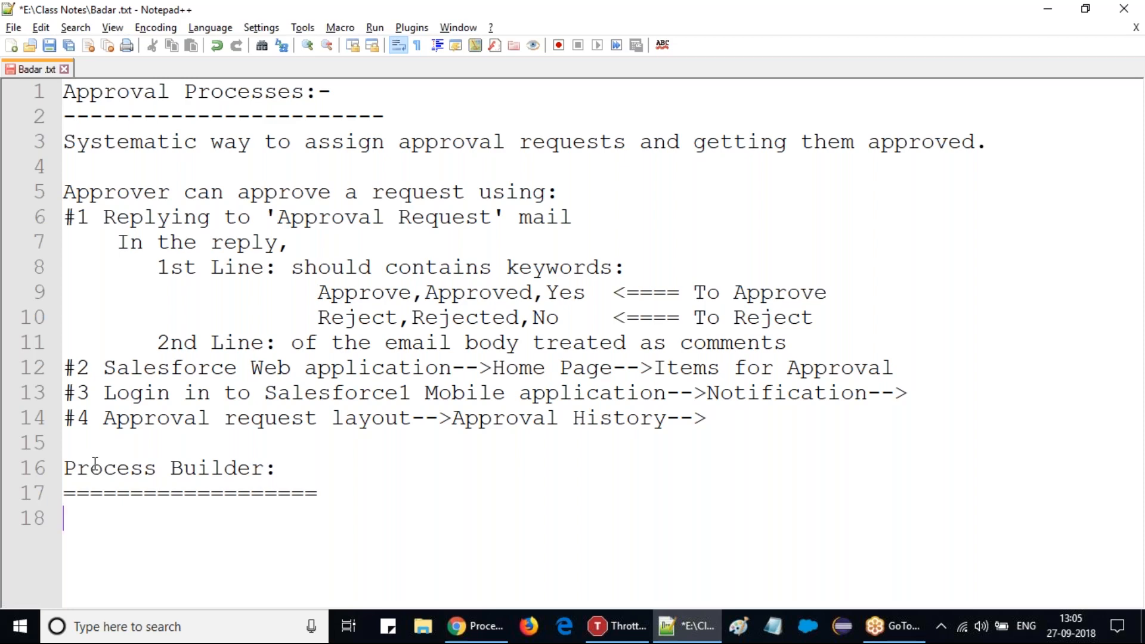
Write the description "Used to create processes that automatically executes certain actions like Workflow Rule did." under the heading
type("Used to")
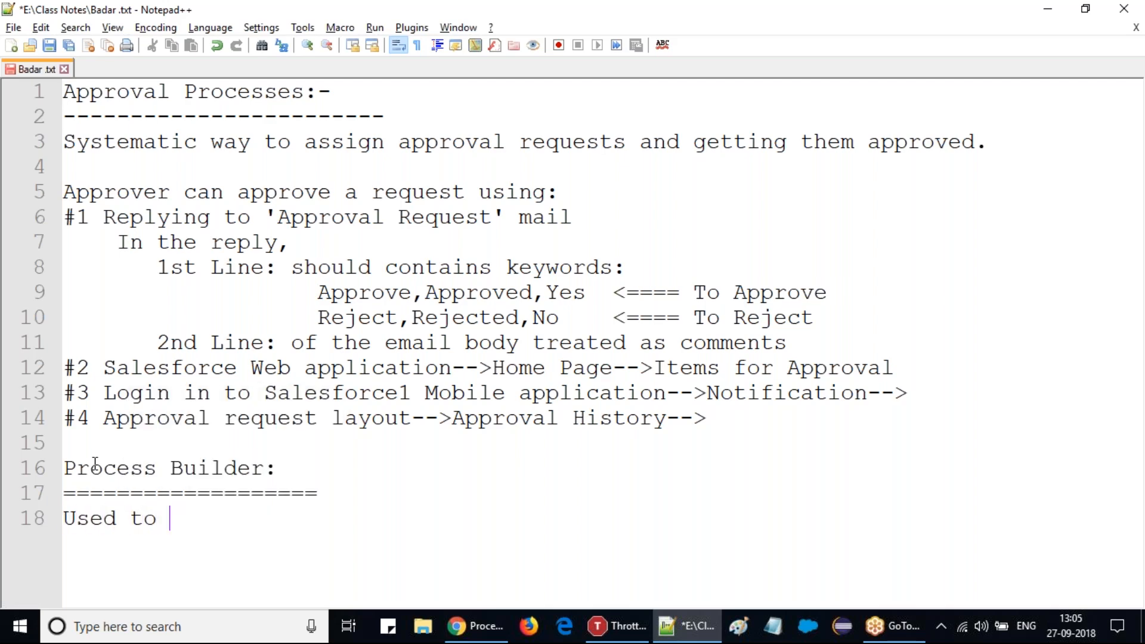
type(" create ")
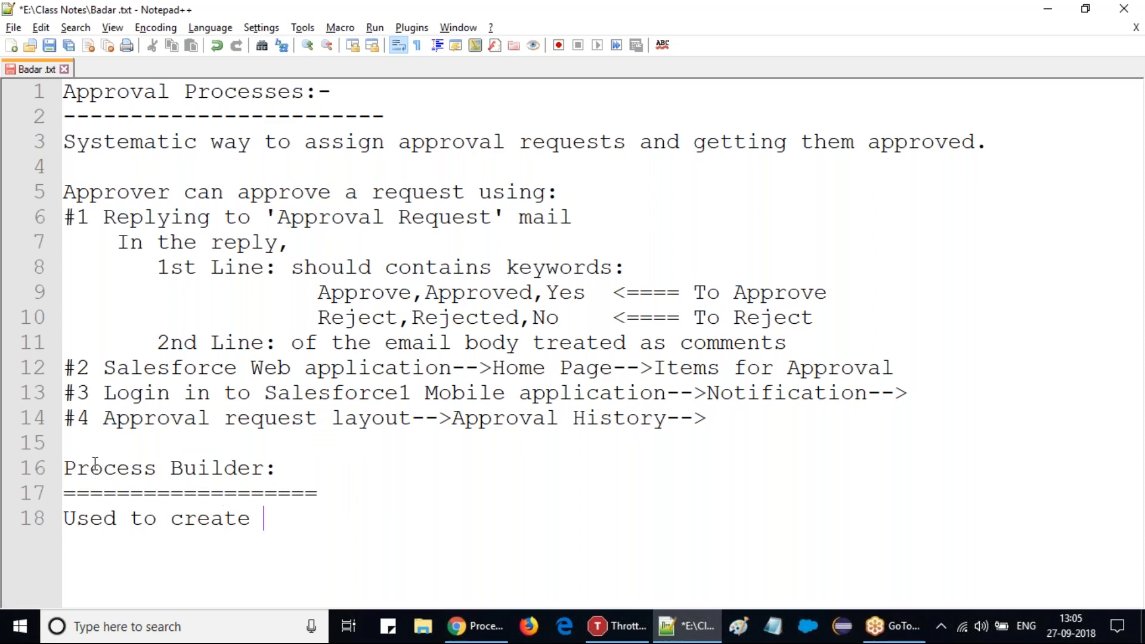
type("proces")
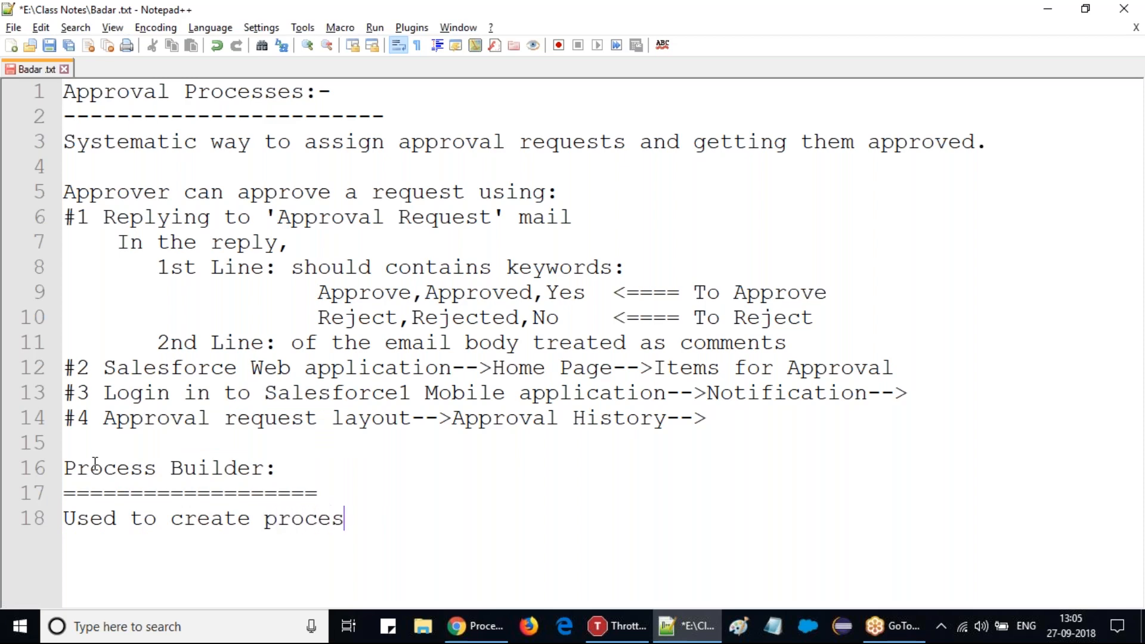
type("sed")
key("BackSpace")
type("s that ")
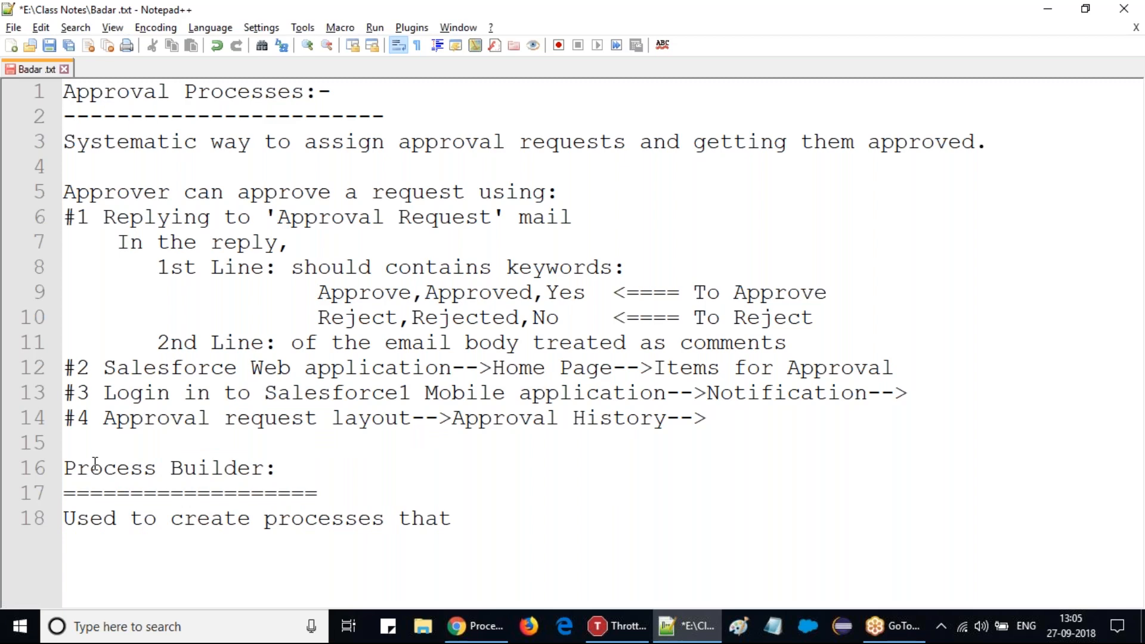
type("automat")
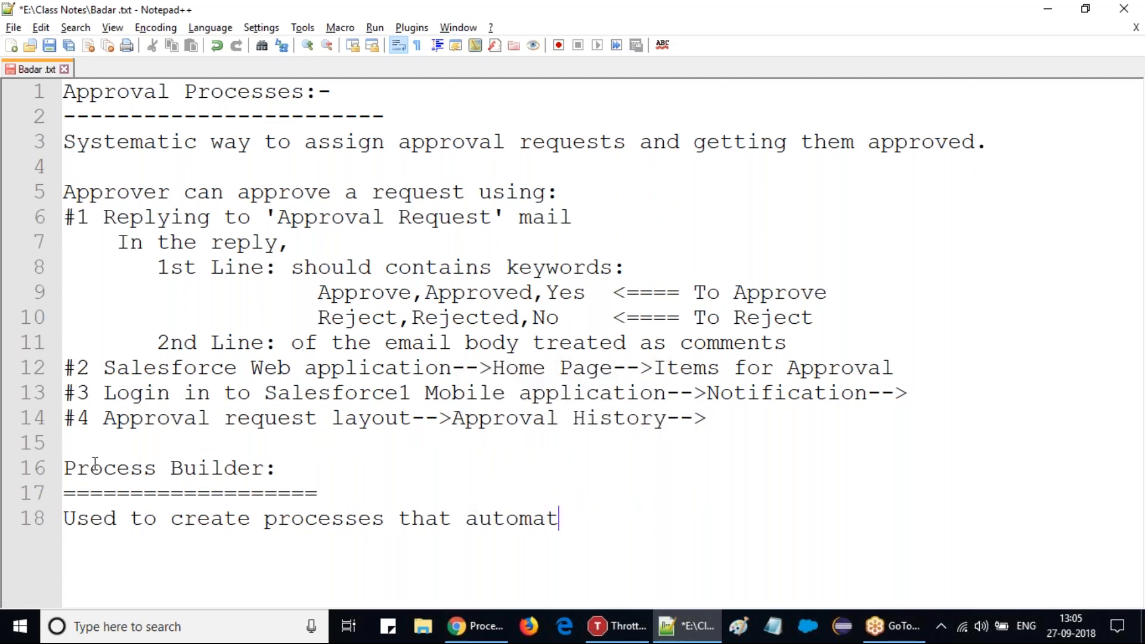
type("ically executes ")
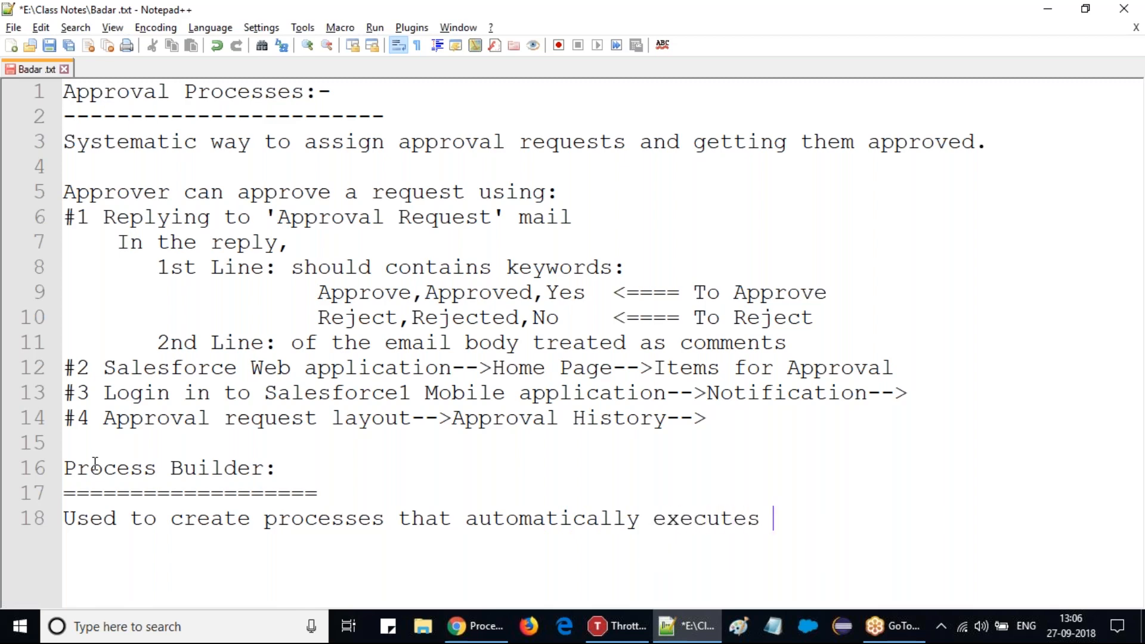
type("certai")
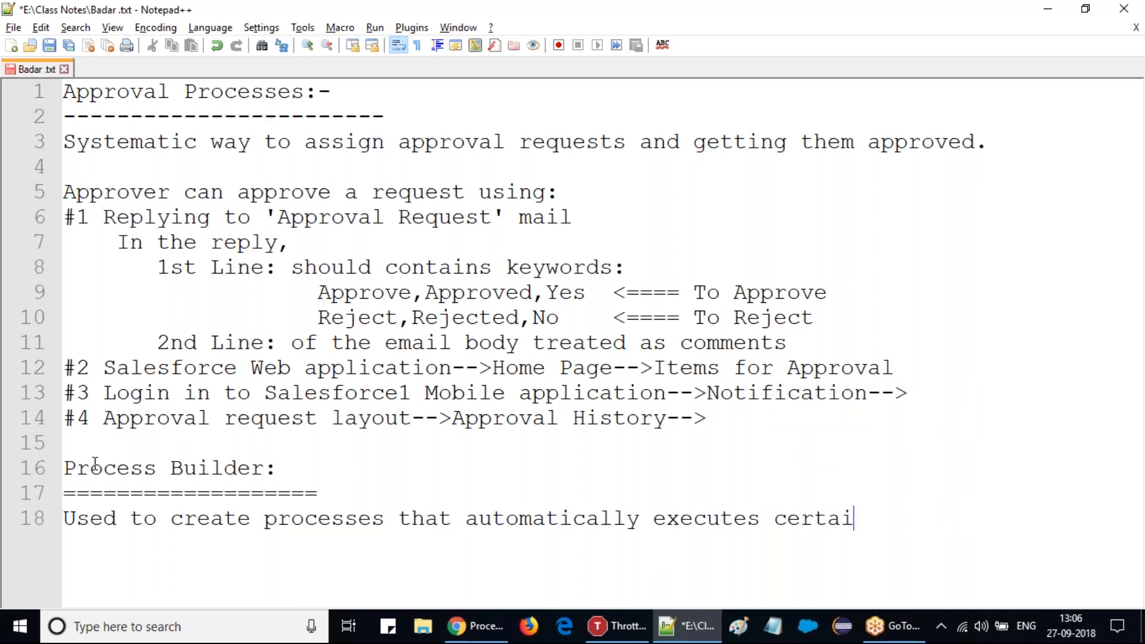
type("n actions ")
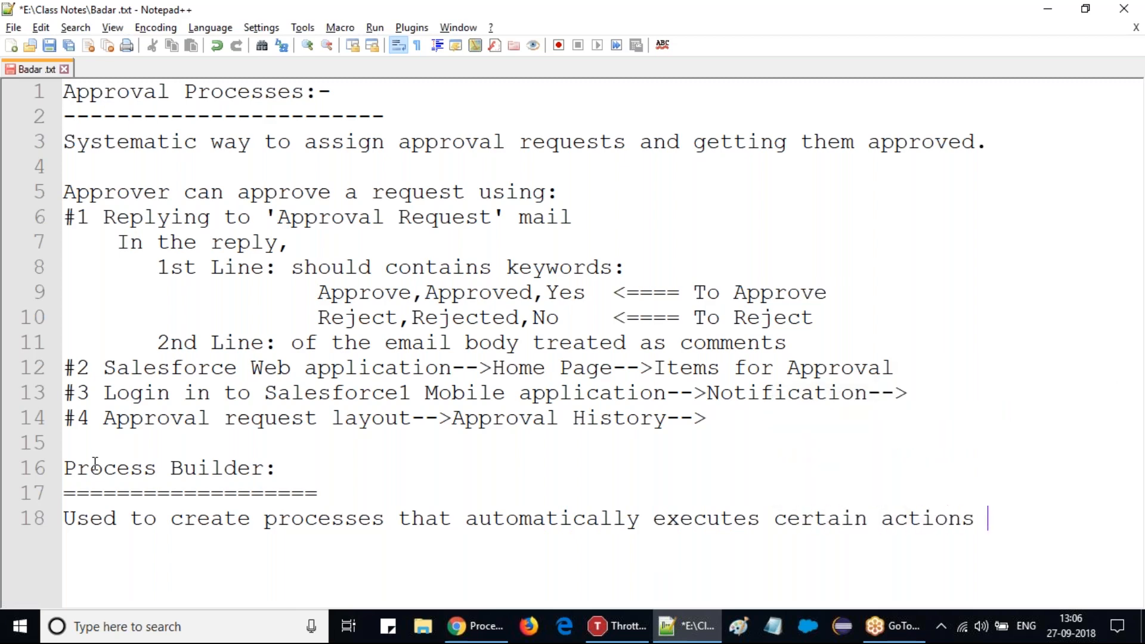
type("like Workfl")
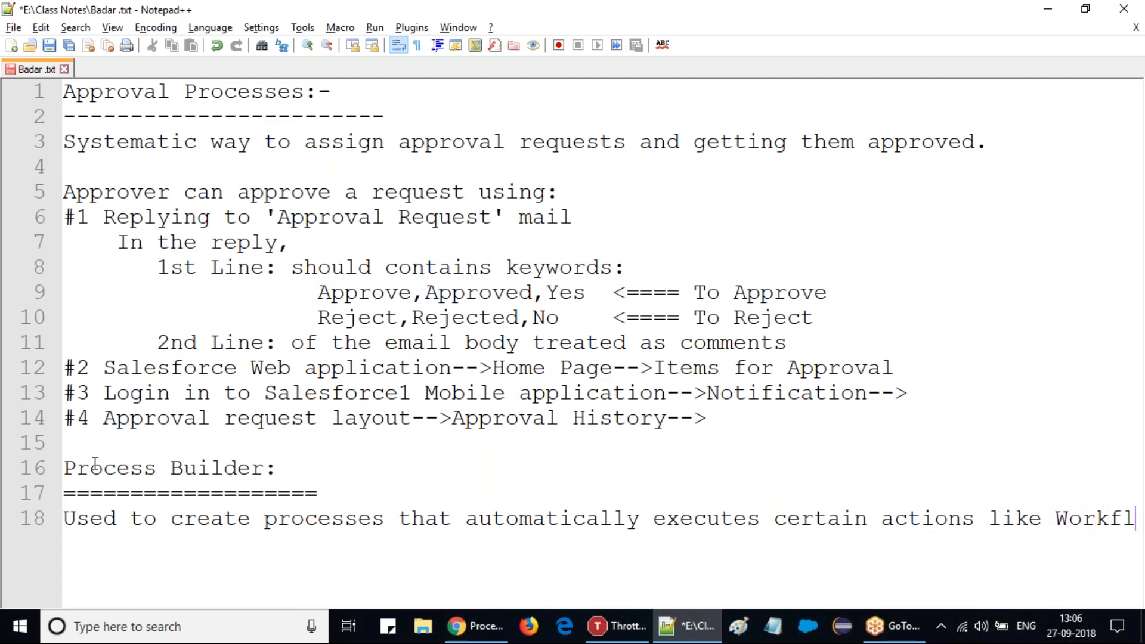
type("ow Rule did.")
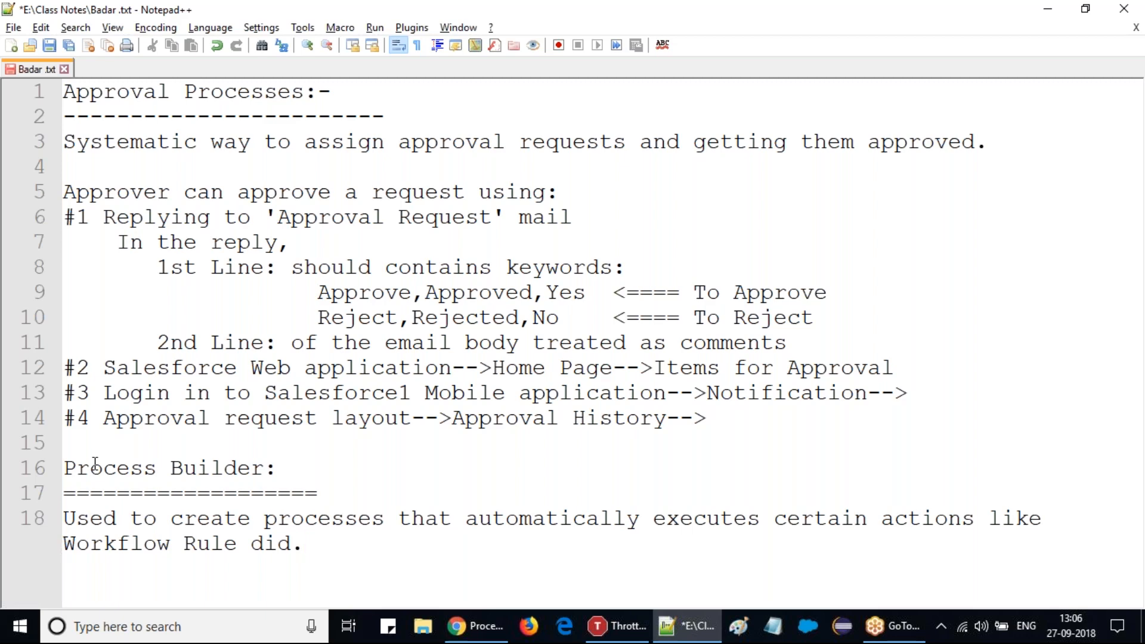
List the indented actions "1.Creating Records", "2.Updating Records" and "3.Submiting Records for Approval" below the description
key("Return")
type("1.Creati")
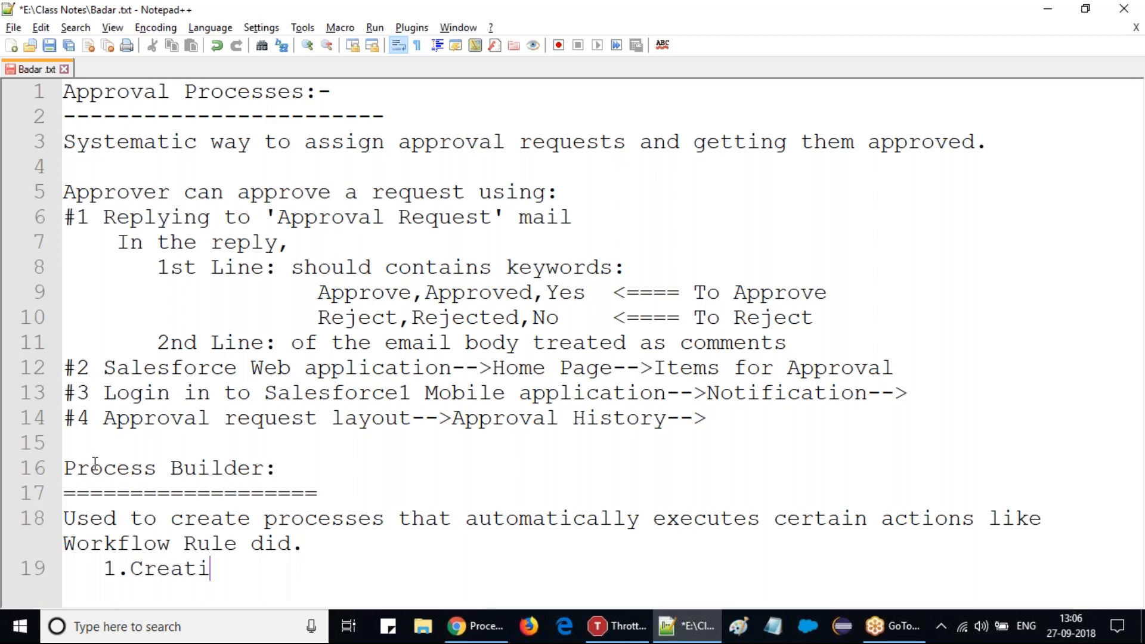
type("ng Records")
key("Return")
type("2")
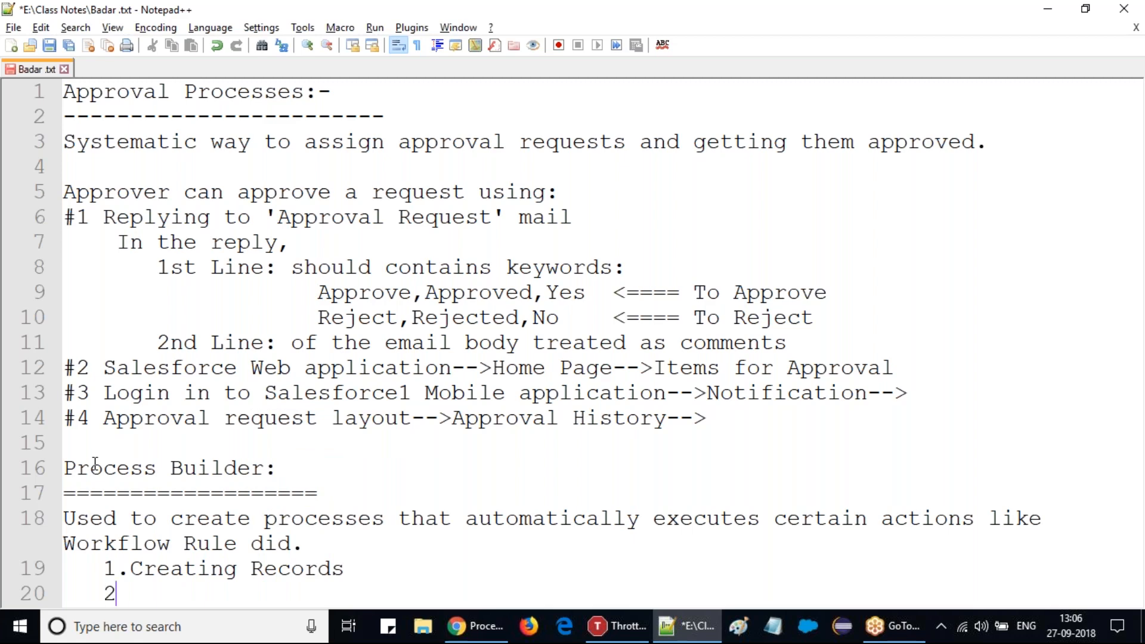
type(".Updating Records")
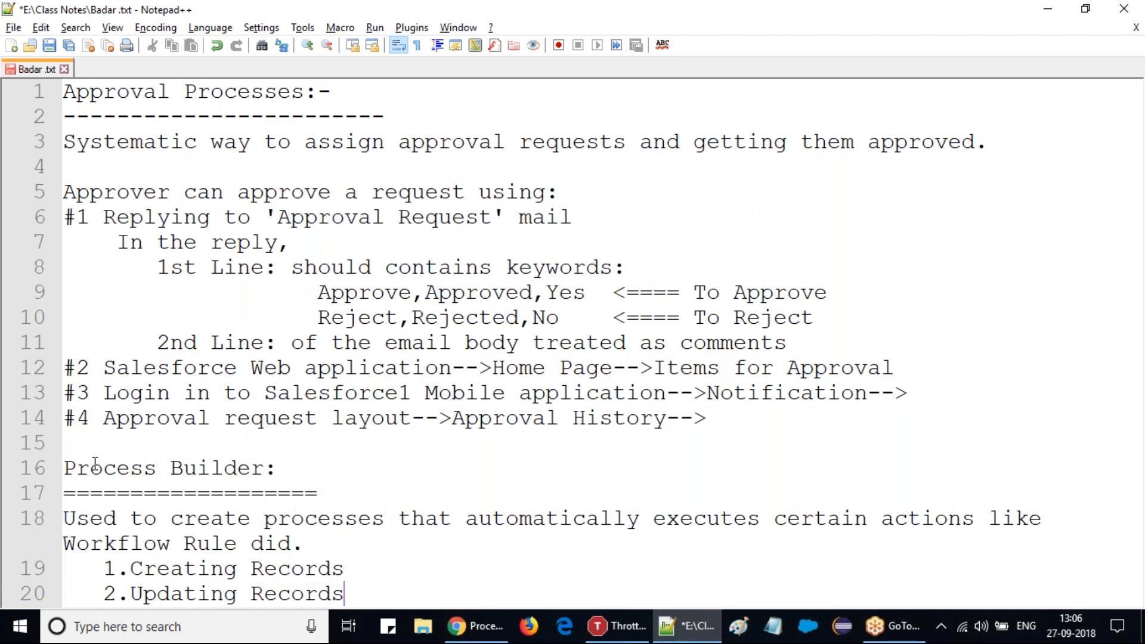
key("Return")
type("3.Submiting ")
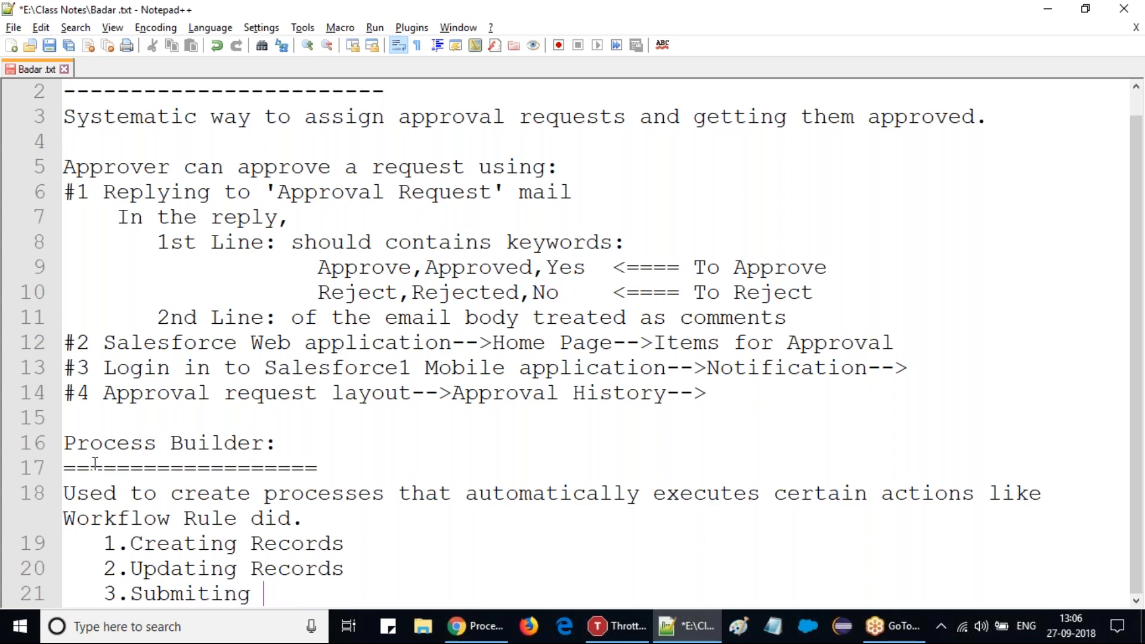
type("Record")
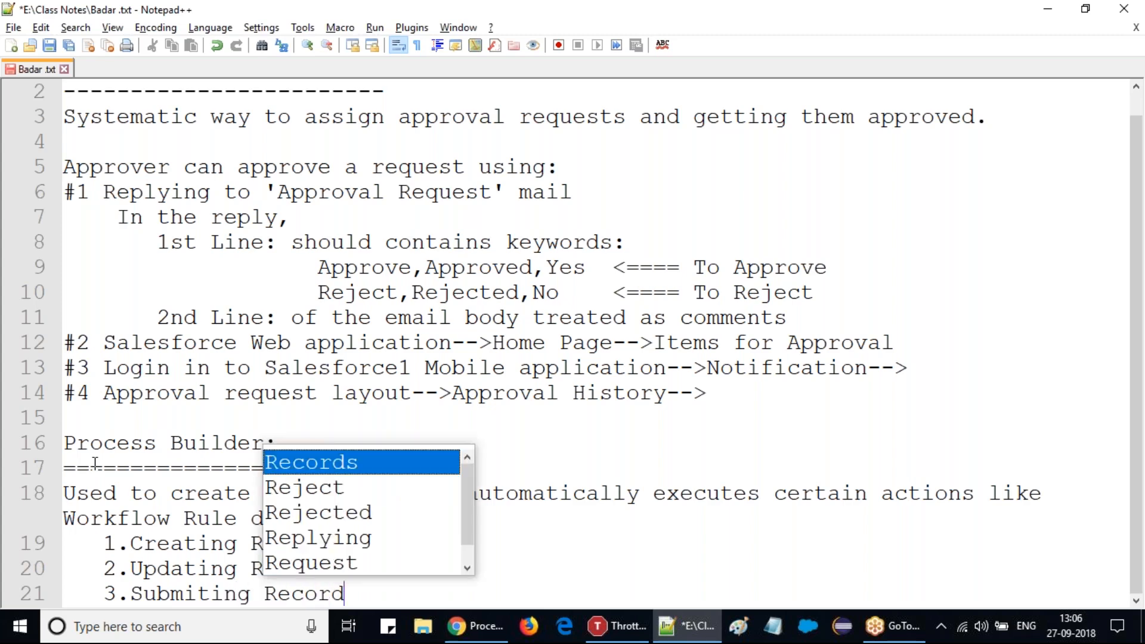
type("s for ")
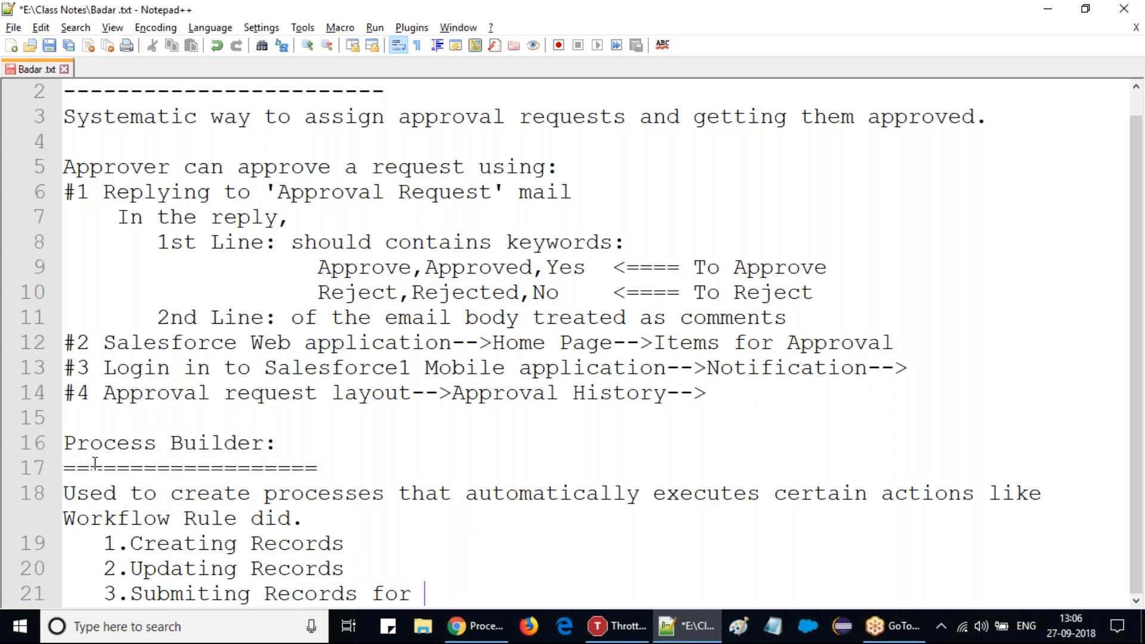
type("Approval")
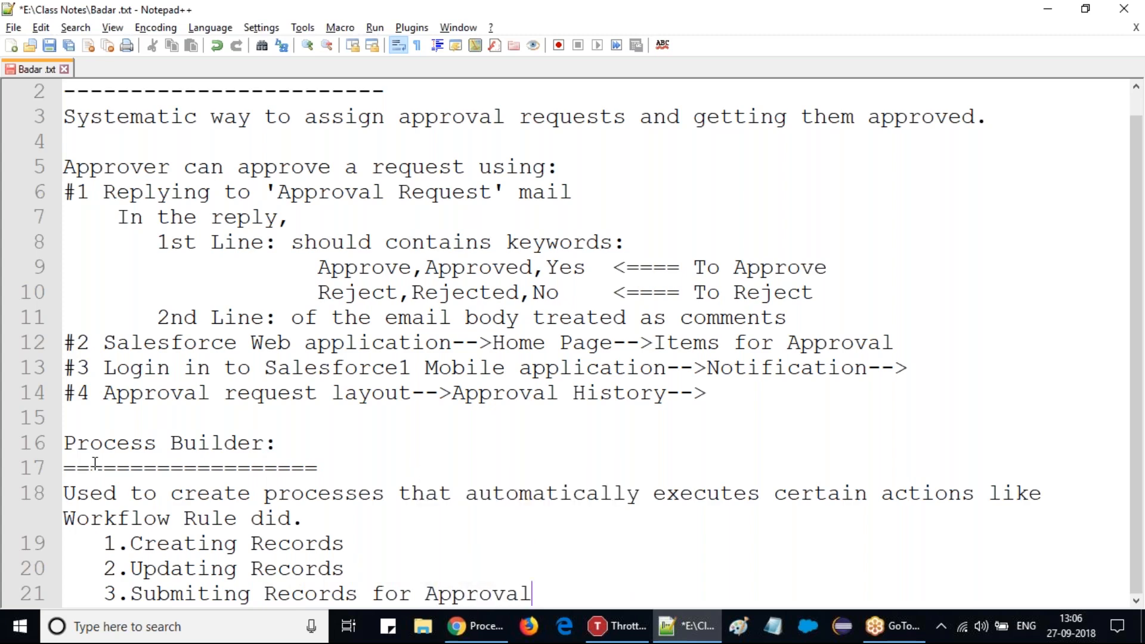
Continue the numbered action list with "4.Apex call", "5.Email Alert" and "6.Field Update"
key("Return")
type("4.")
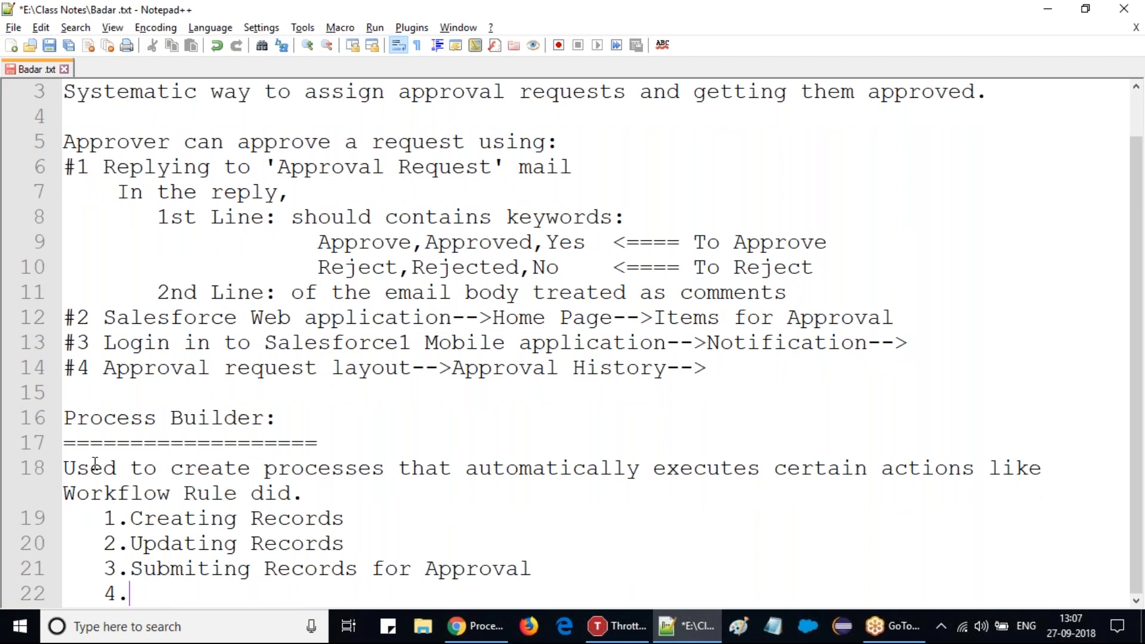
type("Apex call")
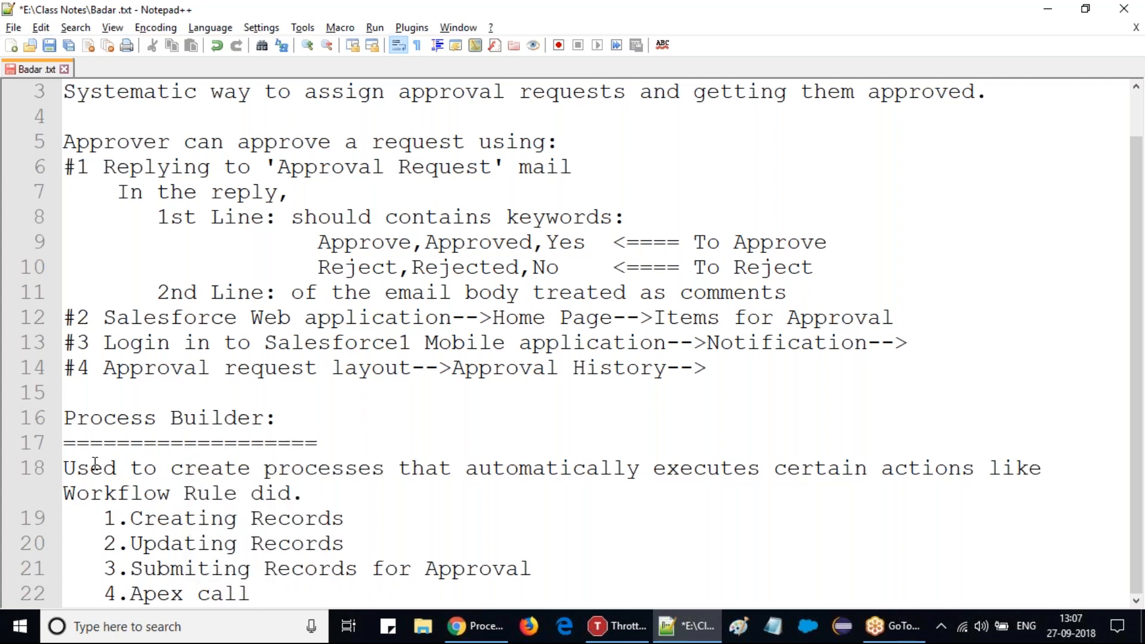
key("Return")
type("5.")
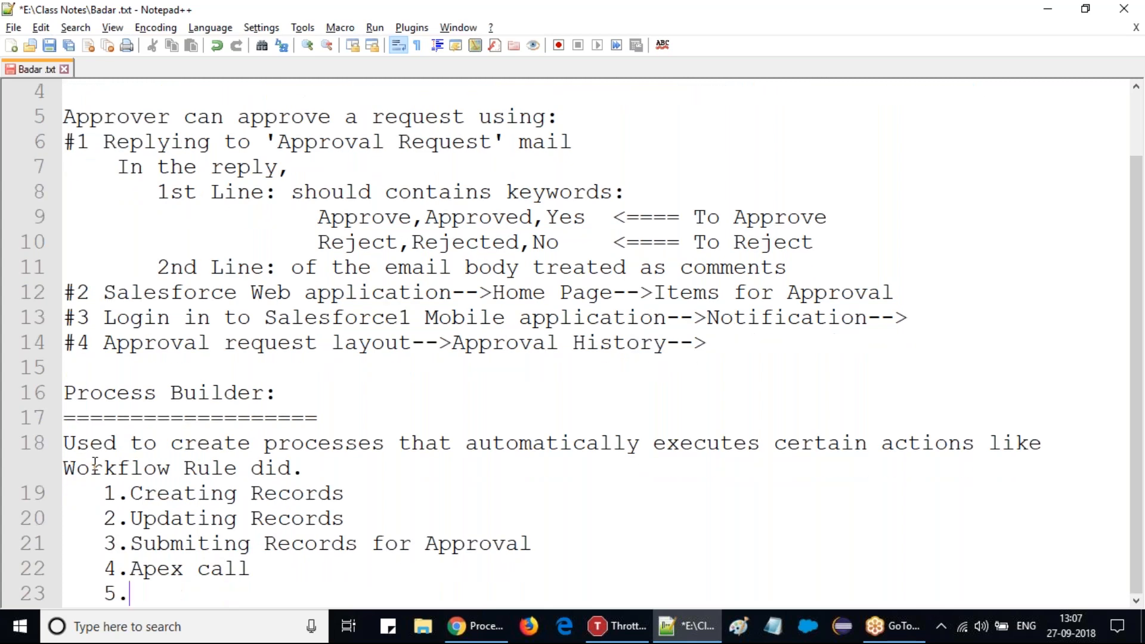
type("Email Alert")
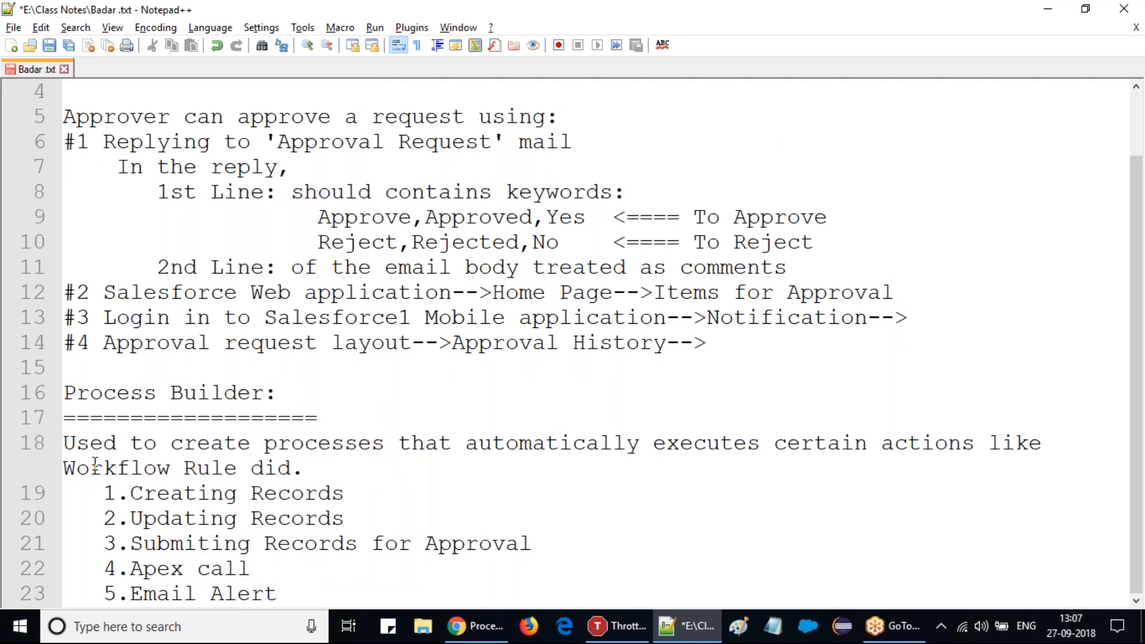
key("Return")
type("6.")
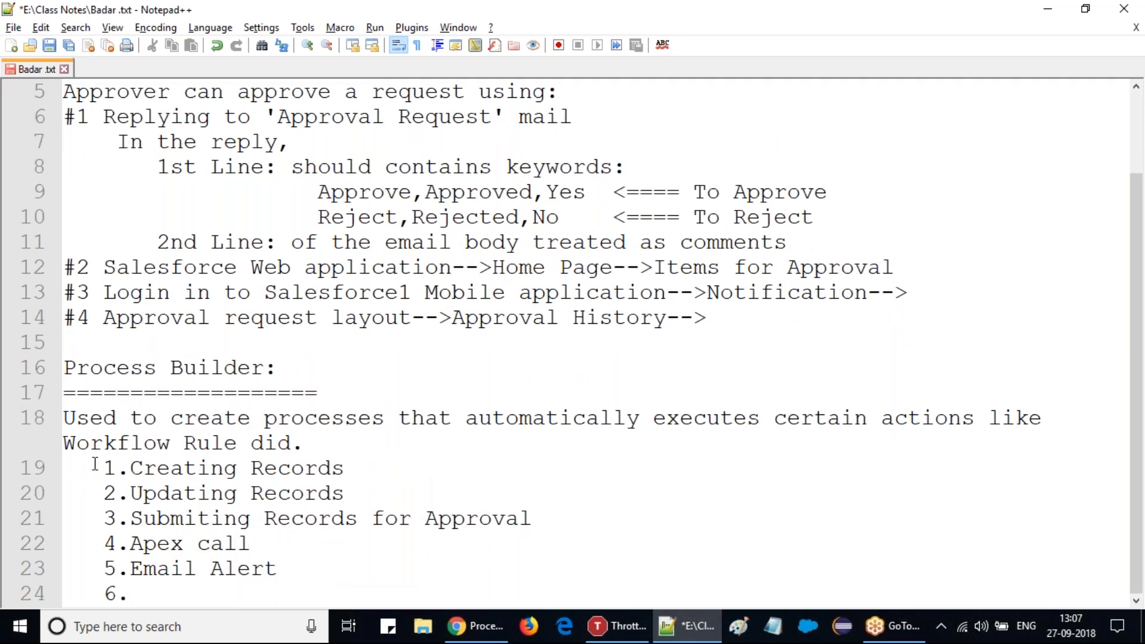
type("Field Update")
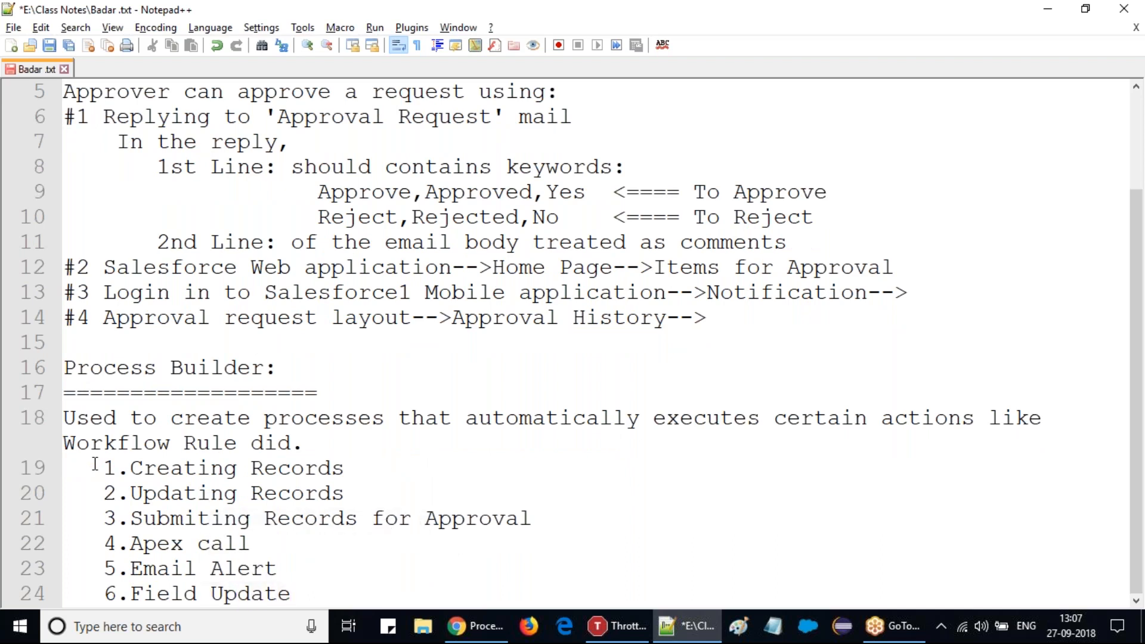
Leave a blank line below the numbered action list and add the indented subheading "To access:"
key("Return")
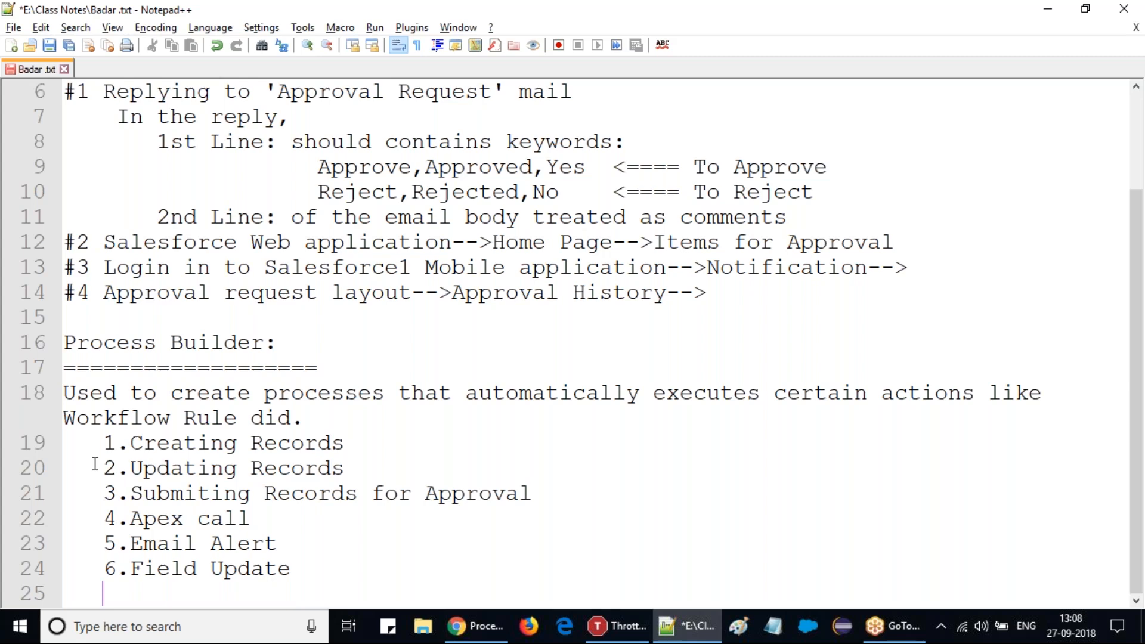
key("Return")
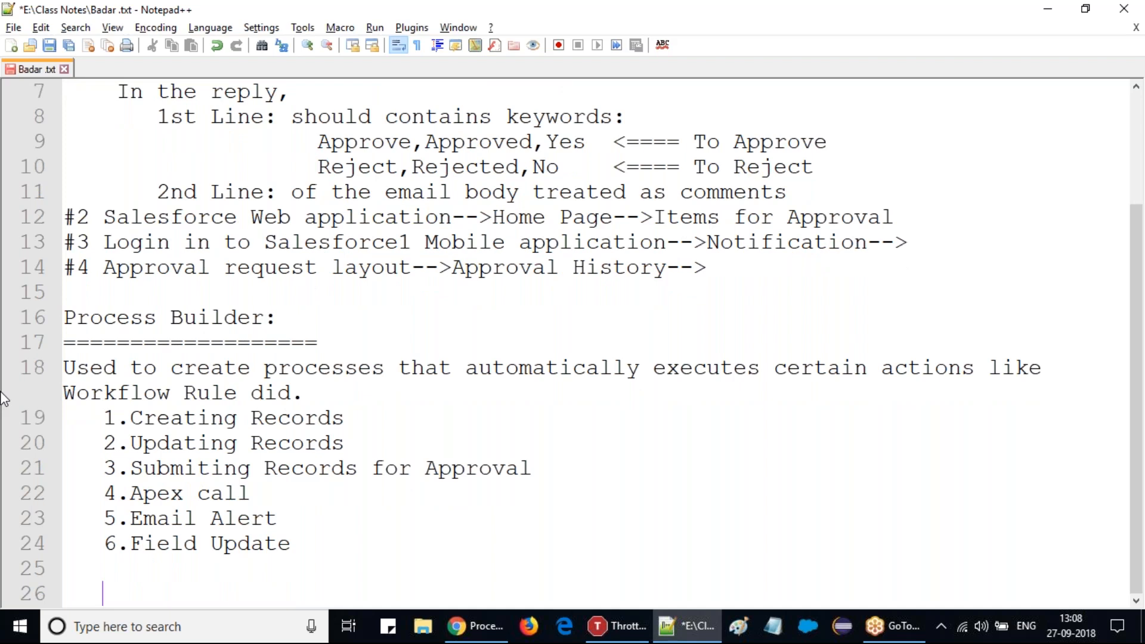
type("To")
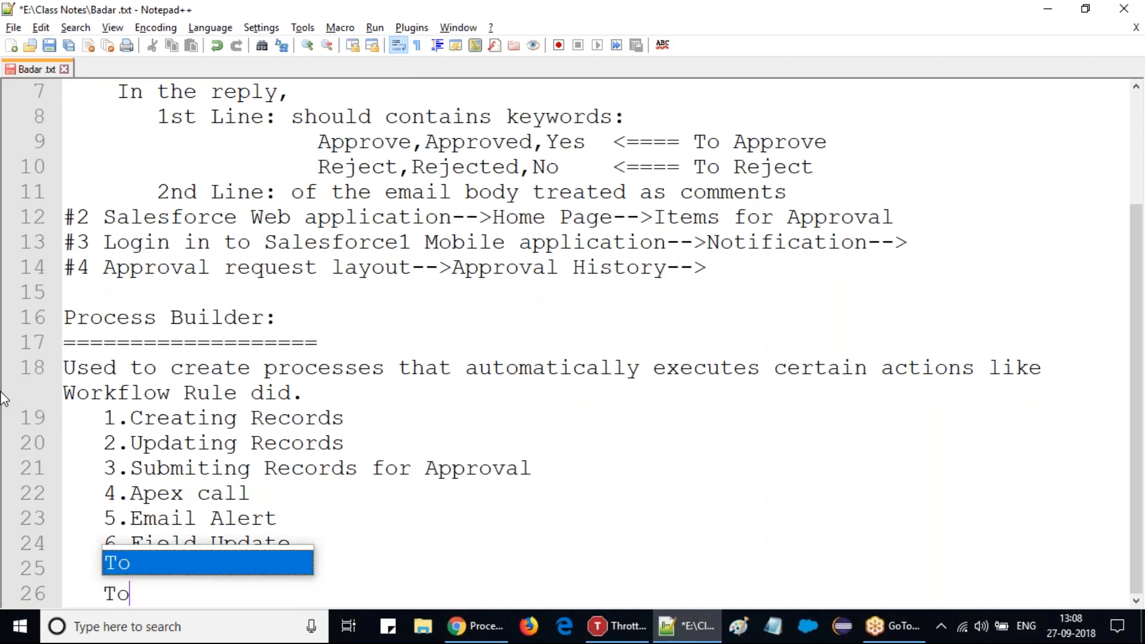
type(" access:")
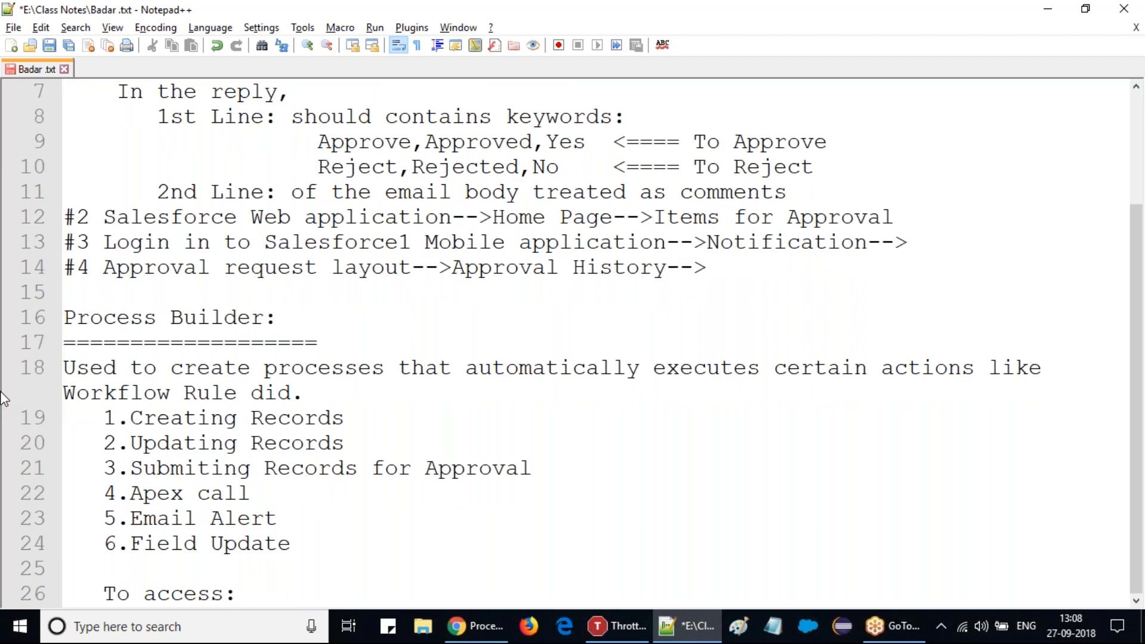
Write the navigation path "Setup-->Build-->Create-->Workflow & Apporvals" on a further indented line below "To access:"
key("Return")
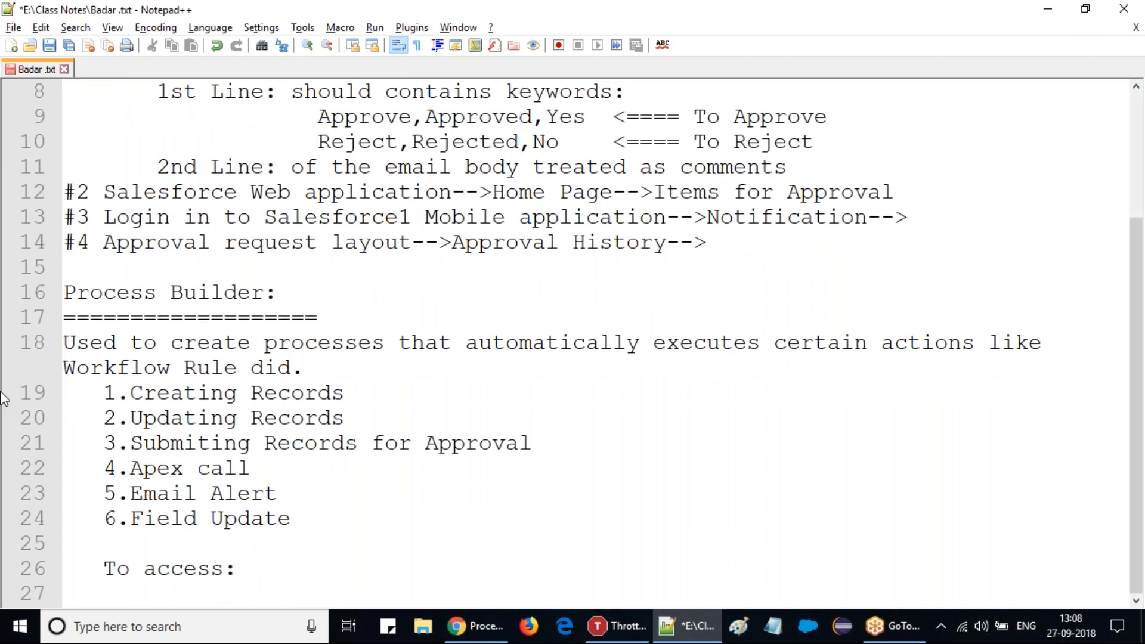
key("Tab")
type("Setup-->Bui")
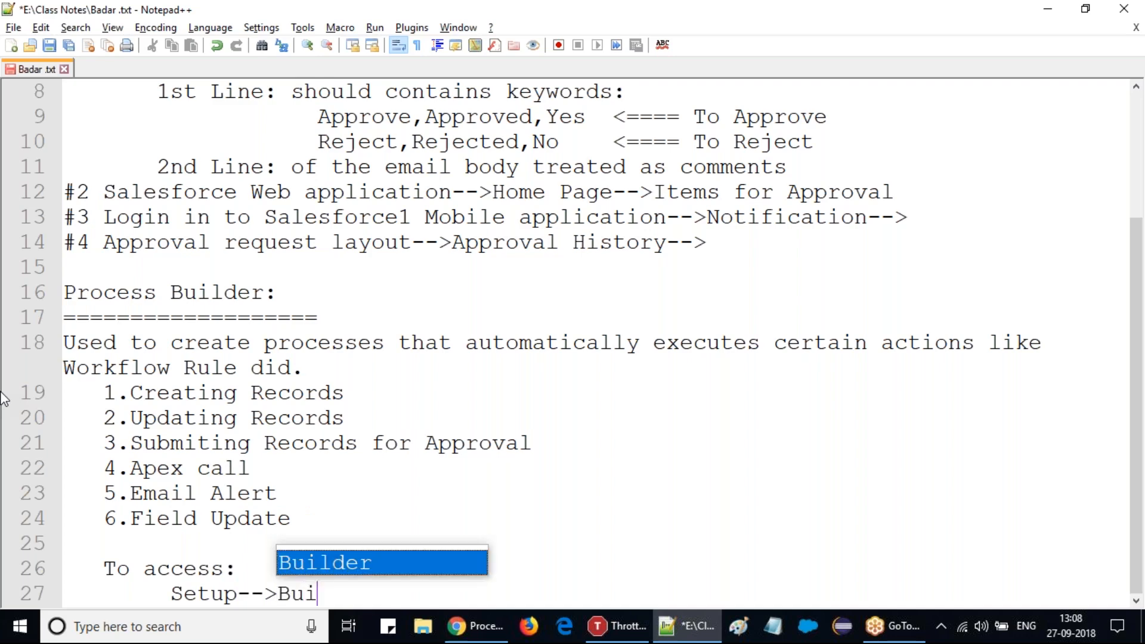
type("ld--")
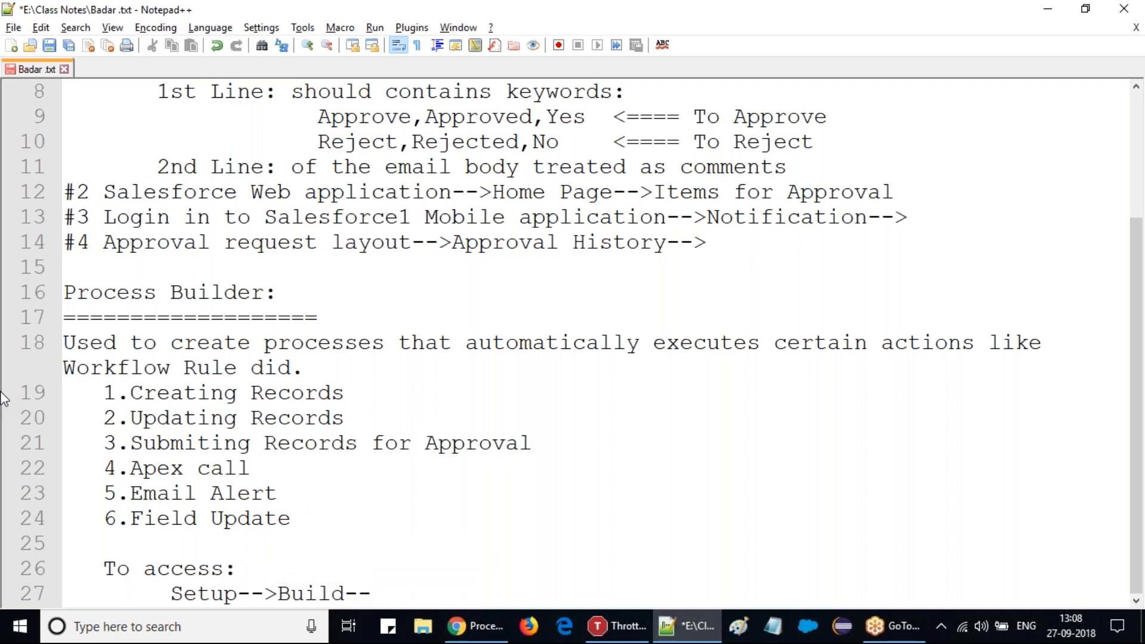
type(">Create")
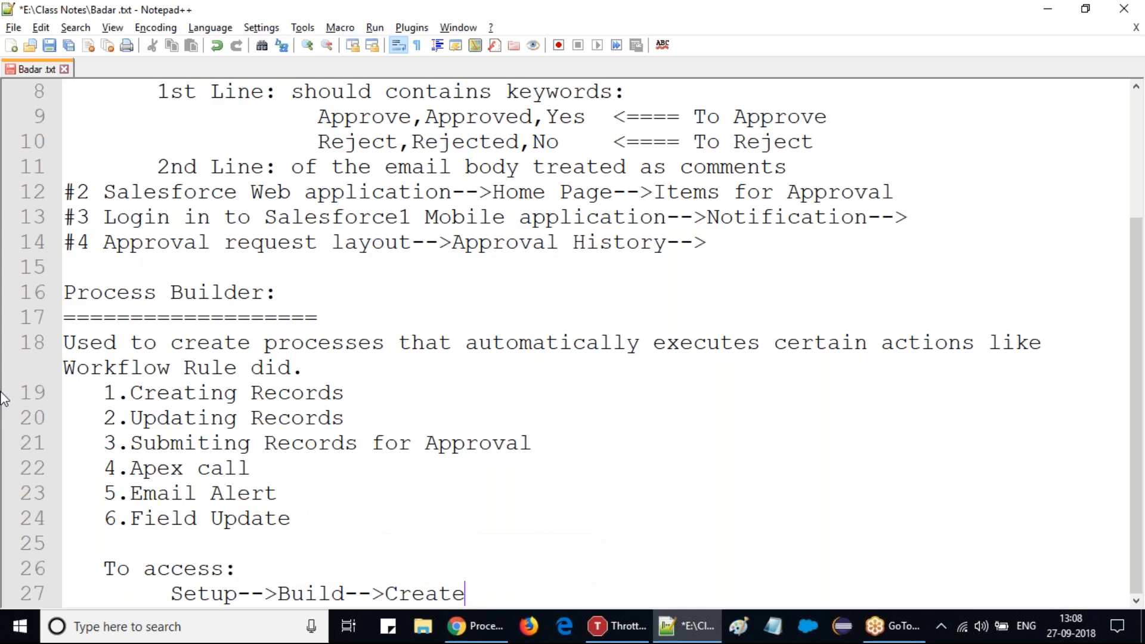
type("-->")
type("Workflo")
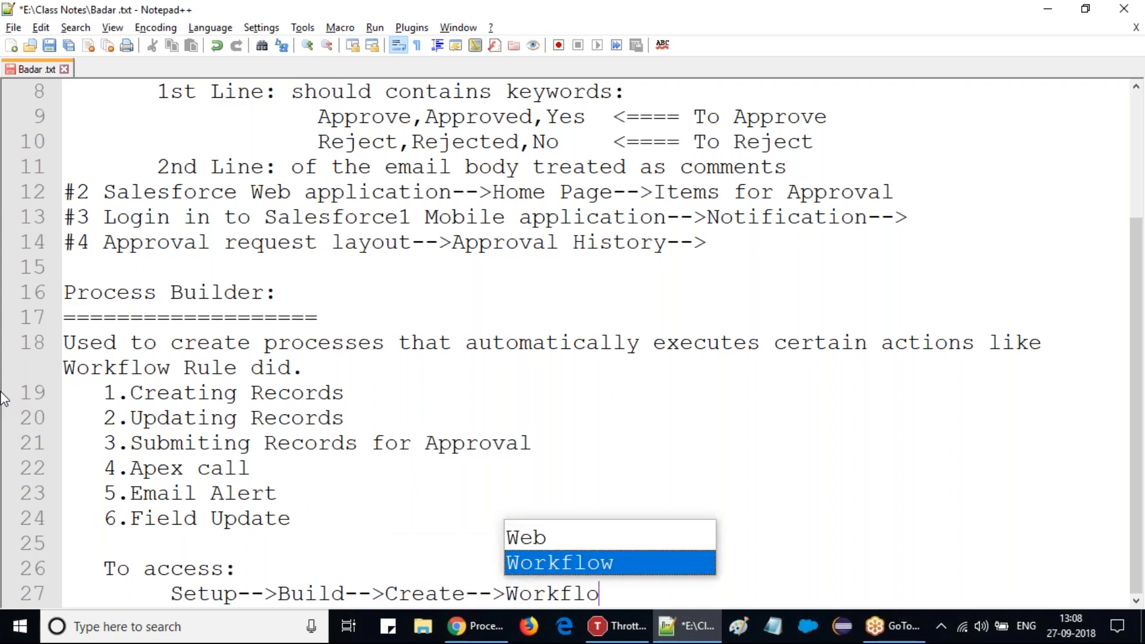
type("w & ")
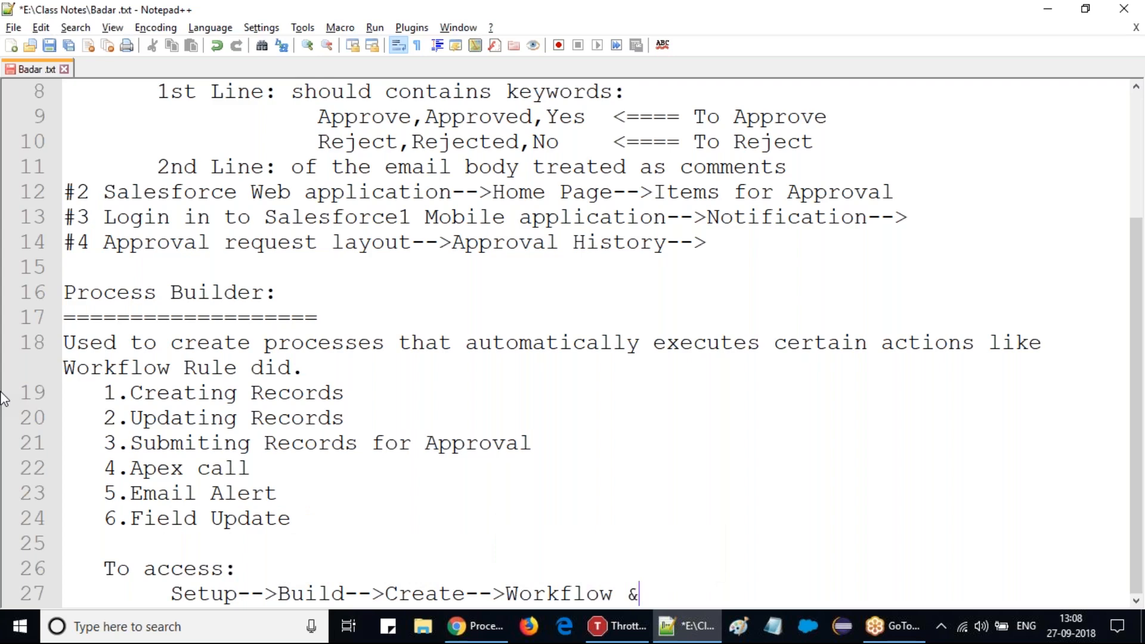
type("Apporvals")
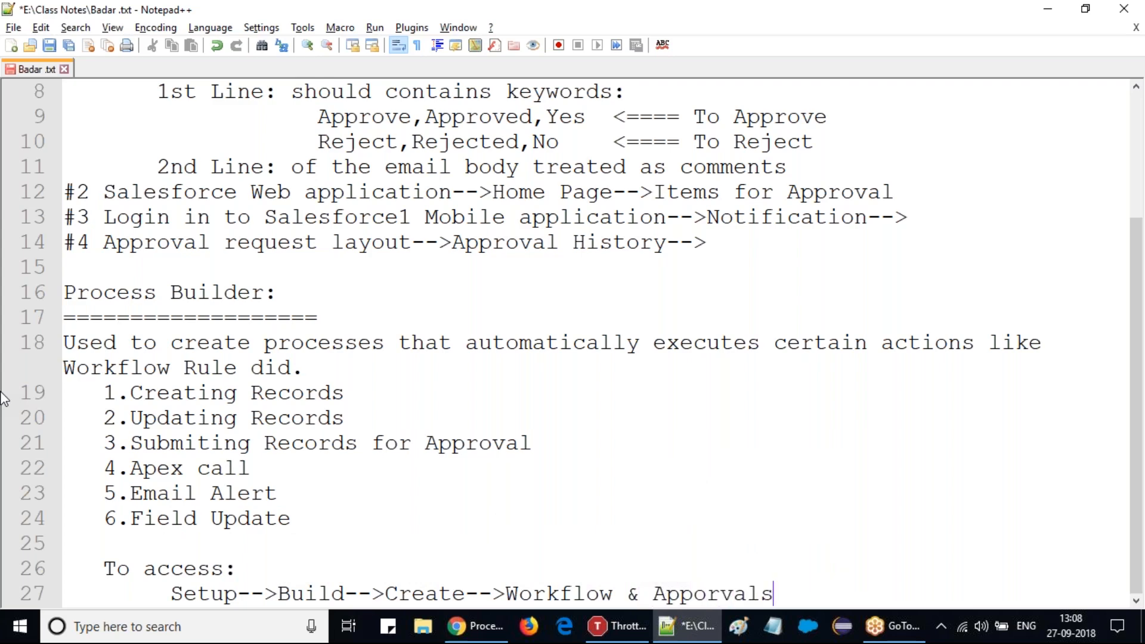
Continue the access path on a new line with "-->Process Builder" at the same indentation
key("Return")
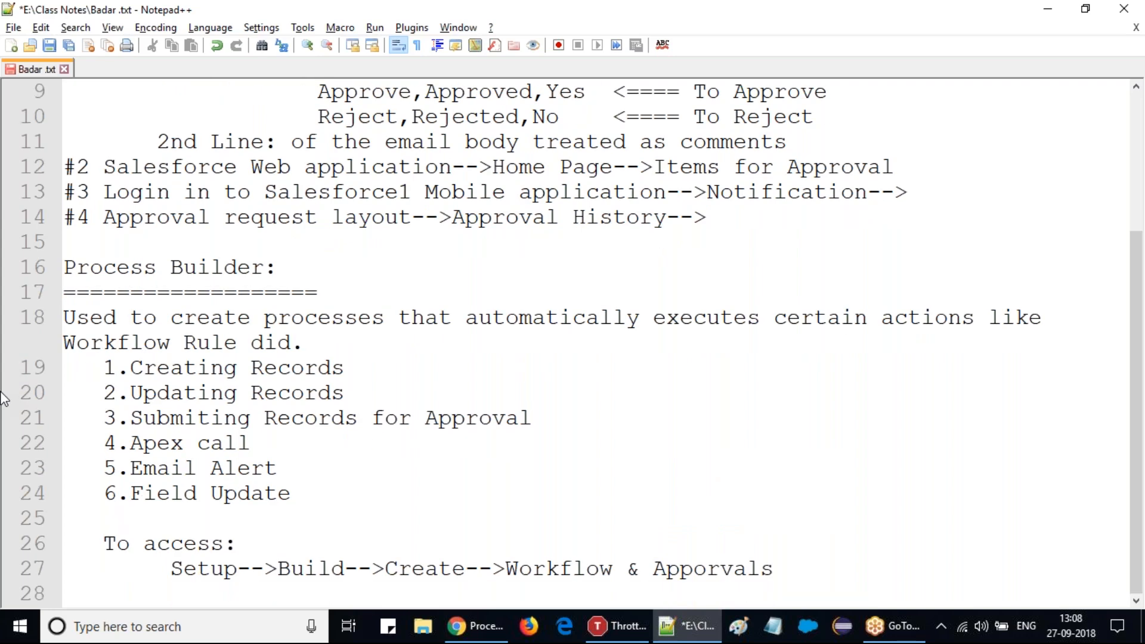
type("-->Proces")
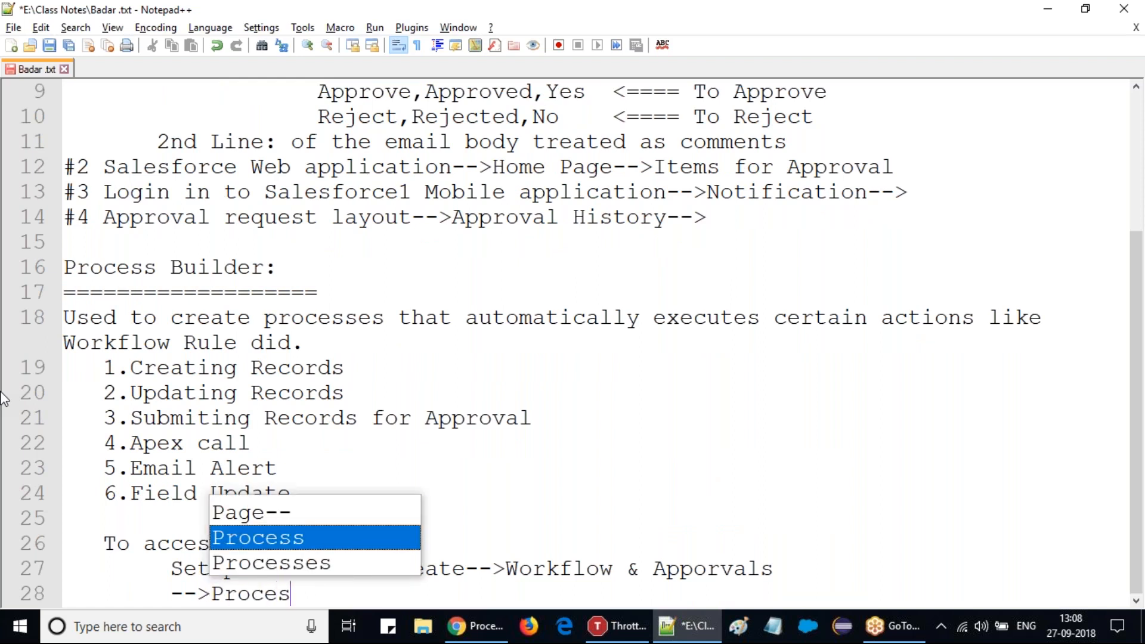
key("Return")
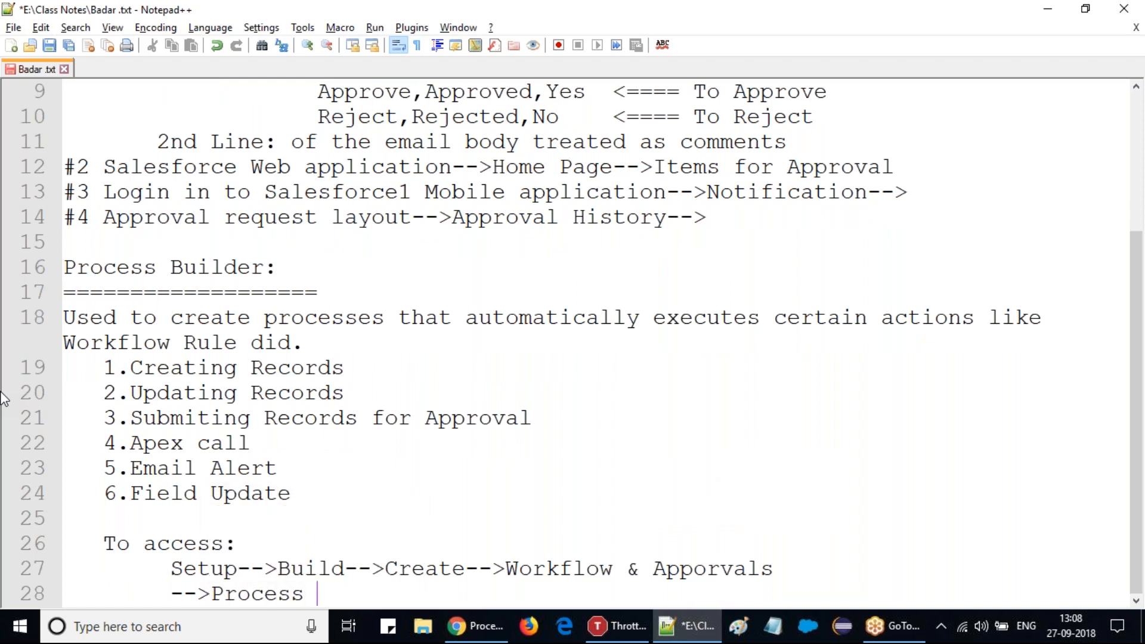
type("Bu")
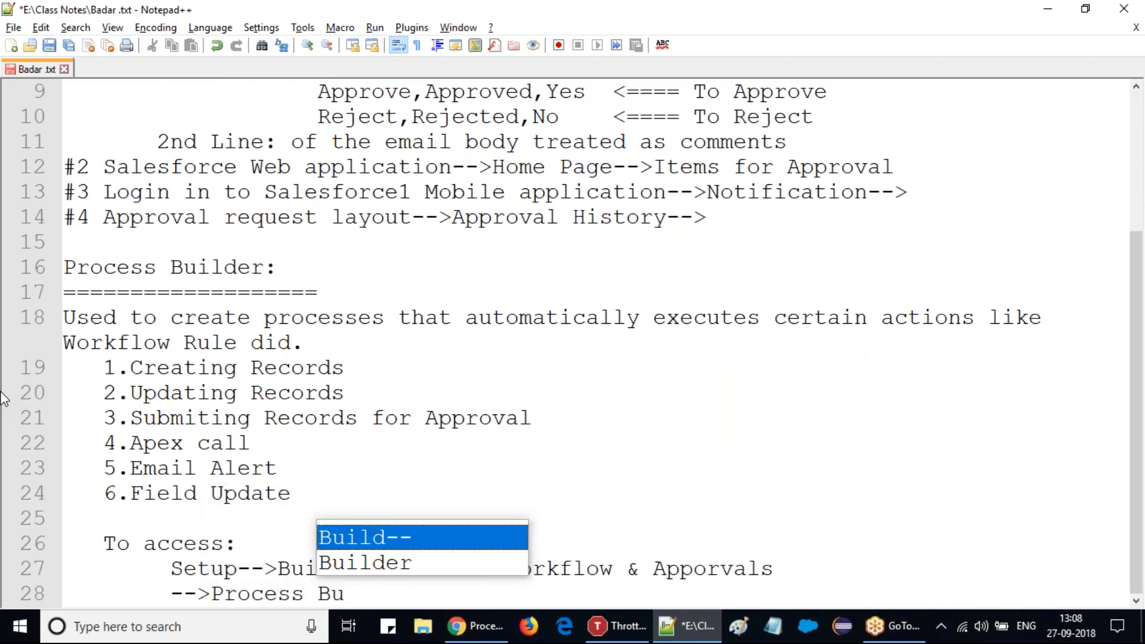
key("Down")
key("Return")
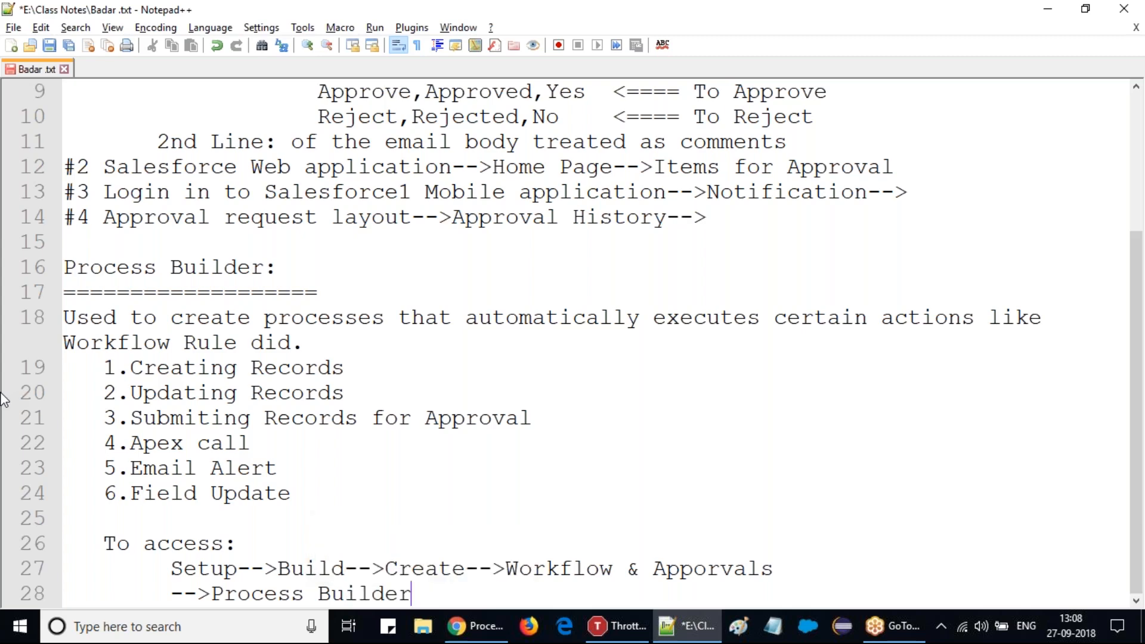
Add the subheading "To create new process:" without indentation on the line below the access path
key("Return")
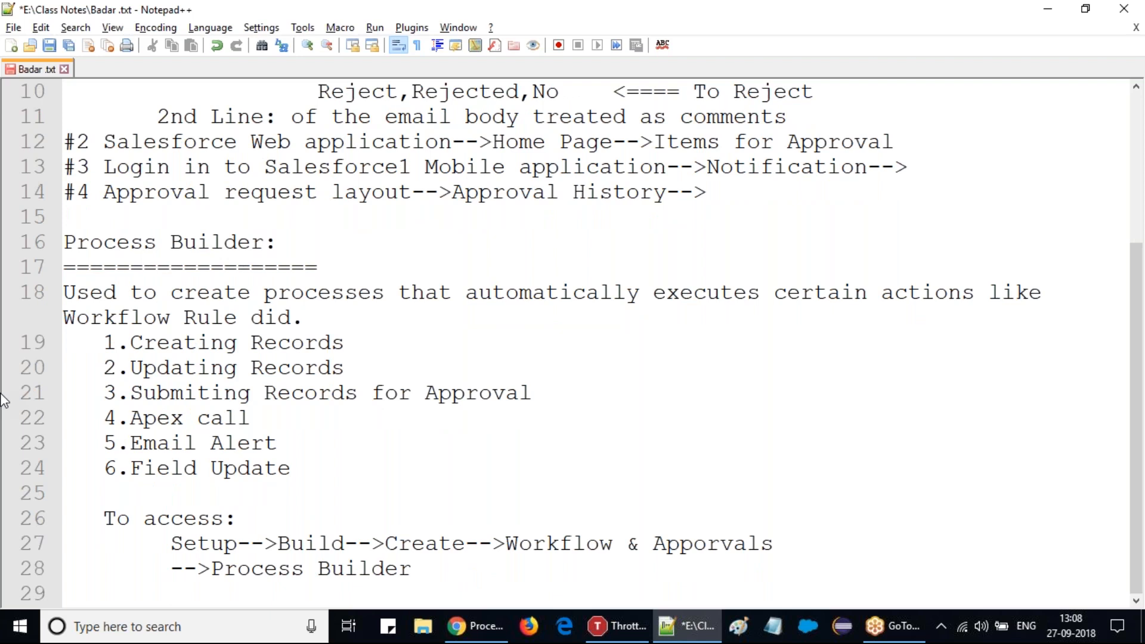
key("BackSpace")
key("BackSpace")
type("To create")
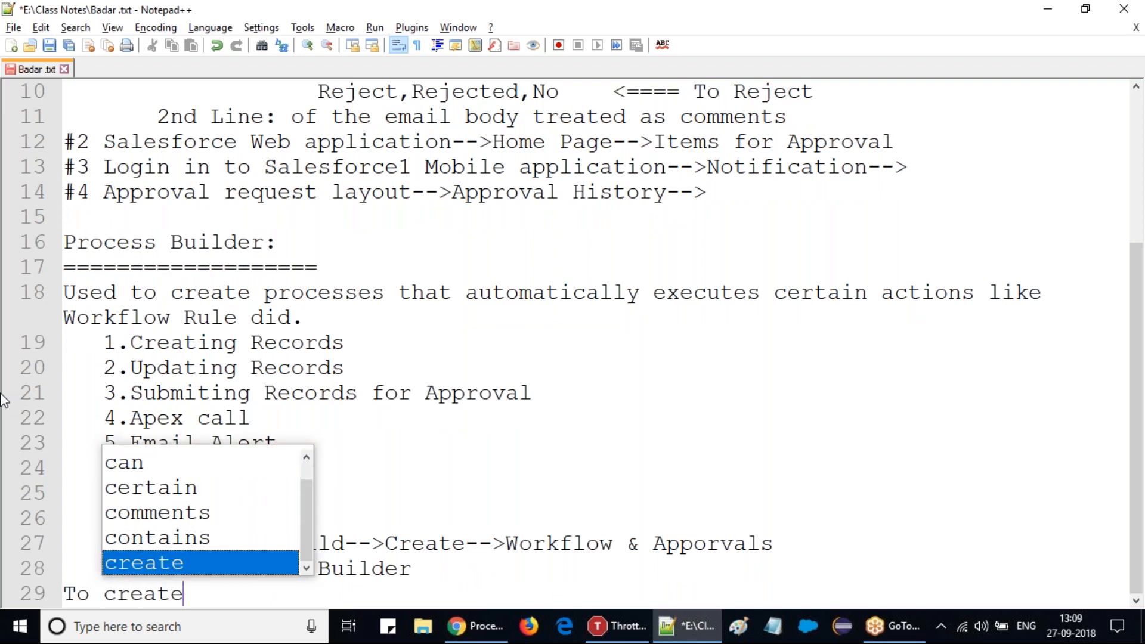
type(" new ")
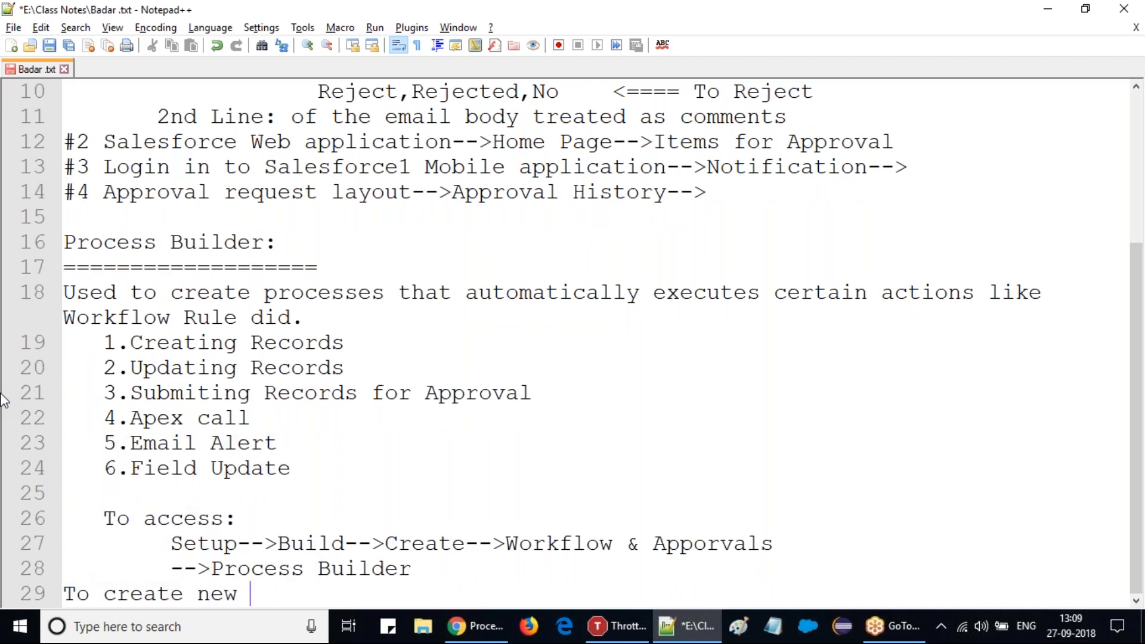
type("proces")
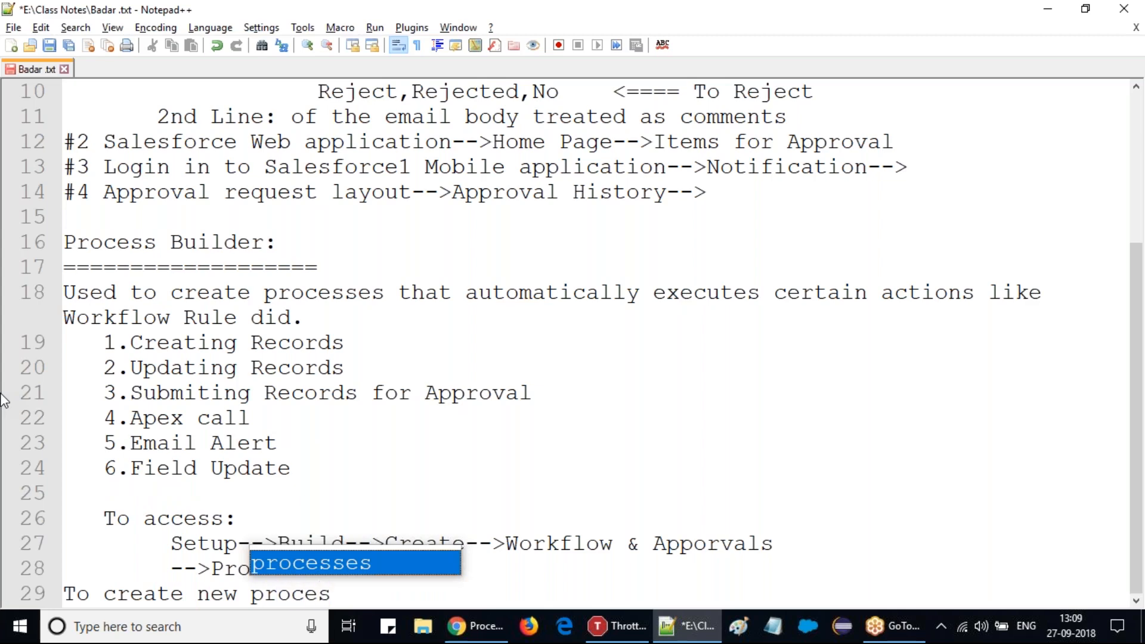
key("Return")
key("BackSpace")
key("BackSpace")
type(":")
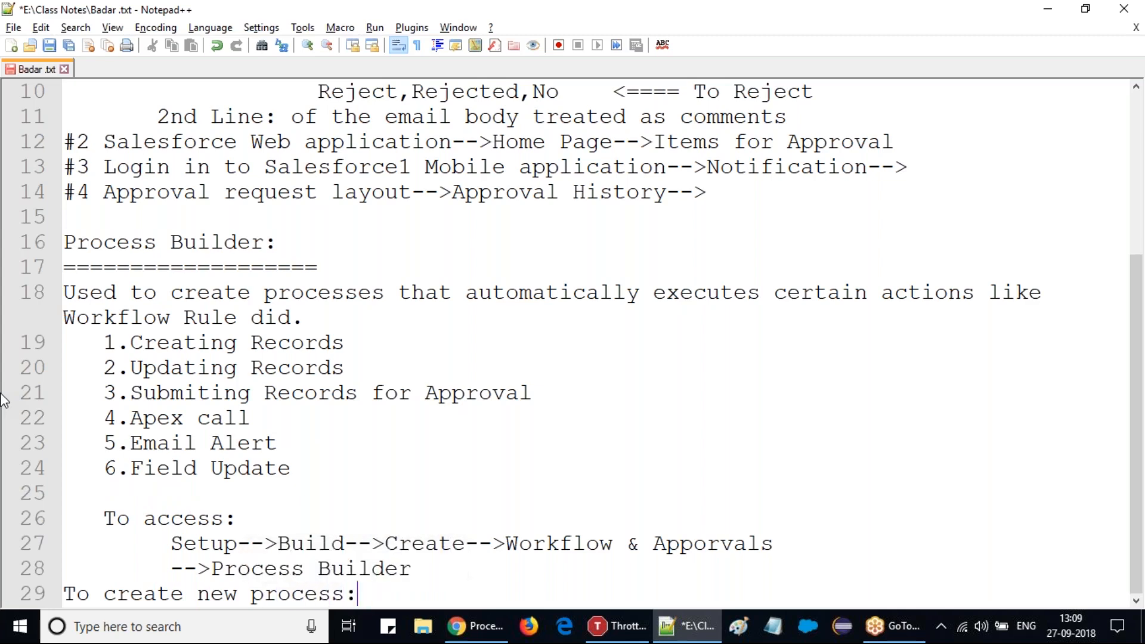
Write the indented entry "New-->" under the new-process subheading, with "Provide the Process name" indented further below it
key("Return")
key("Tab")
type("New")
key("BackSpace")
type("-->")
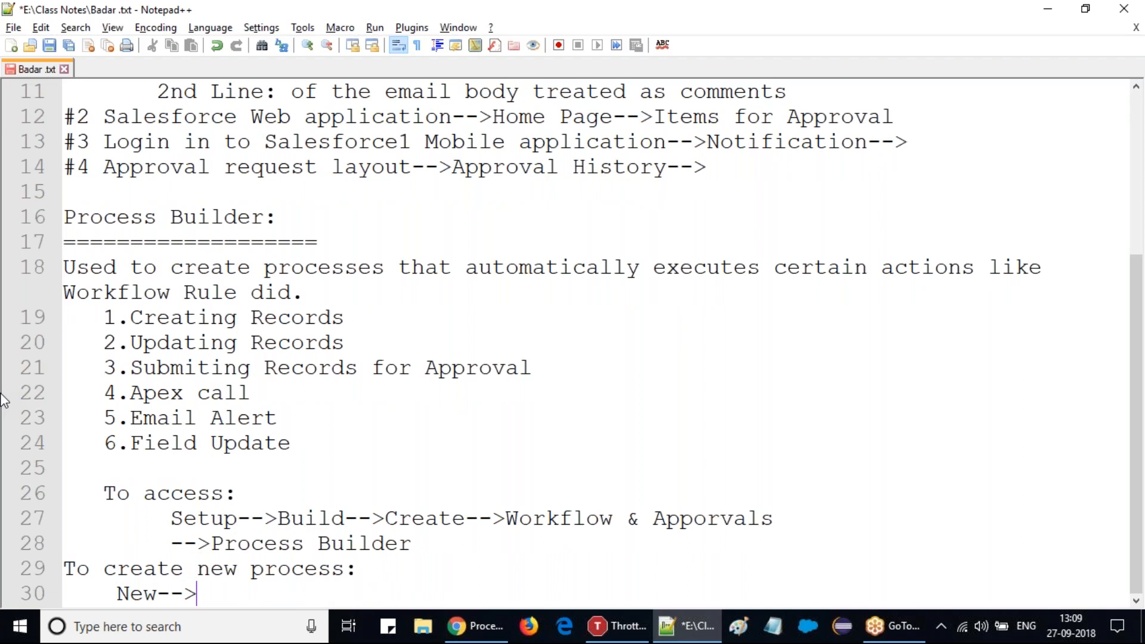
key("Return")
type("Pr")
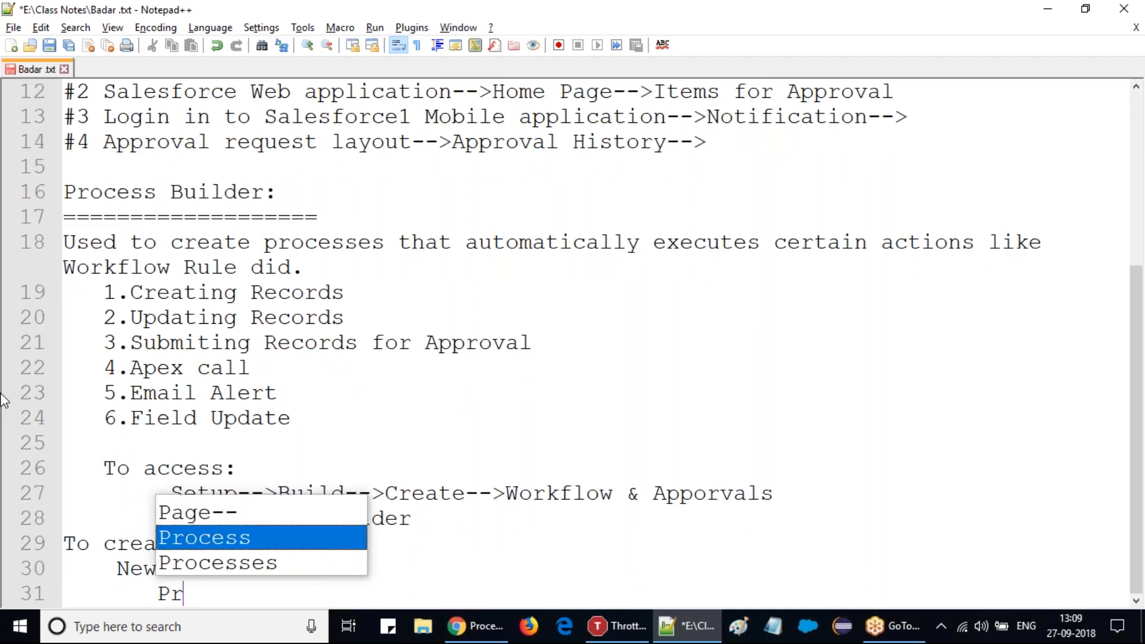
type("ovide ")
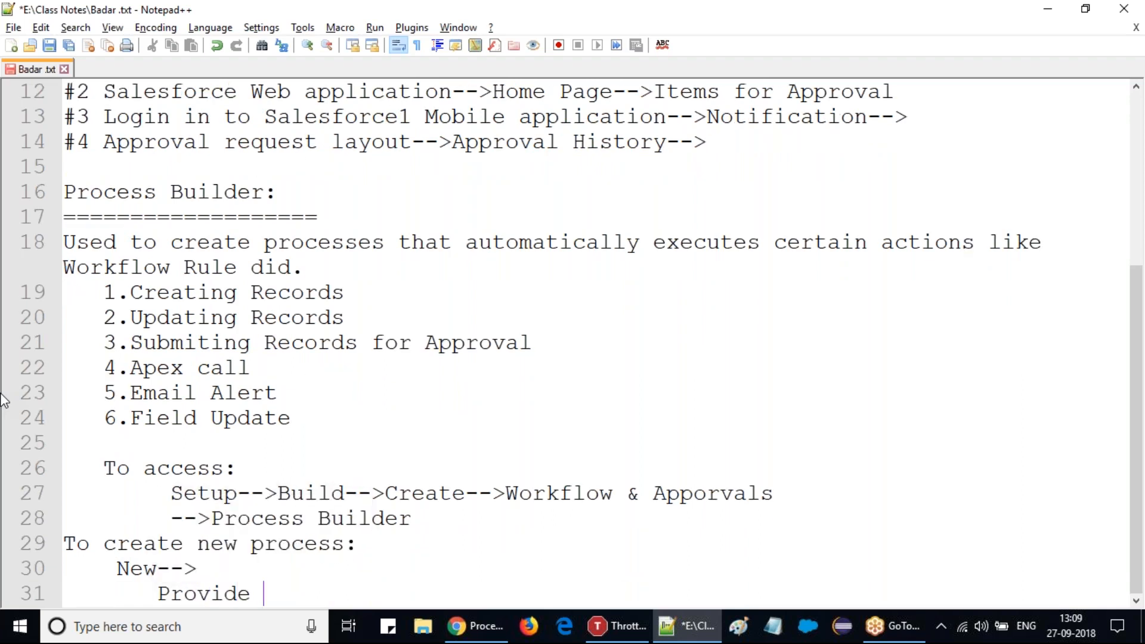
type("the Proces")
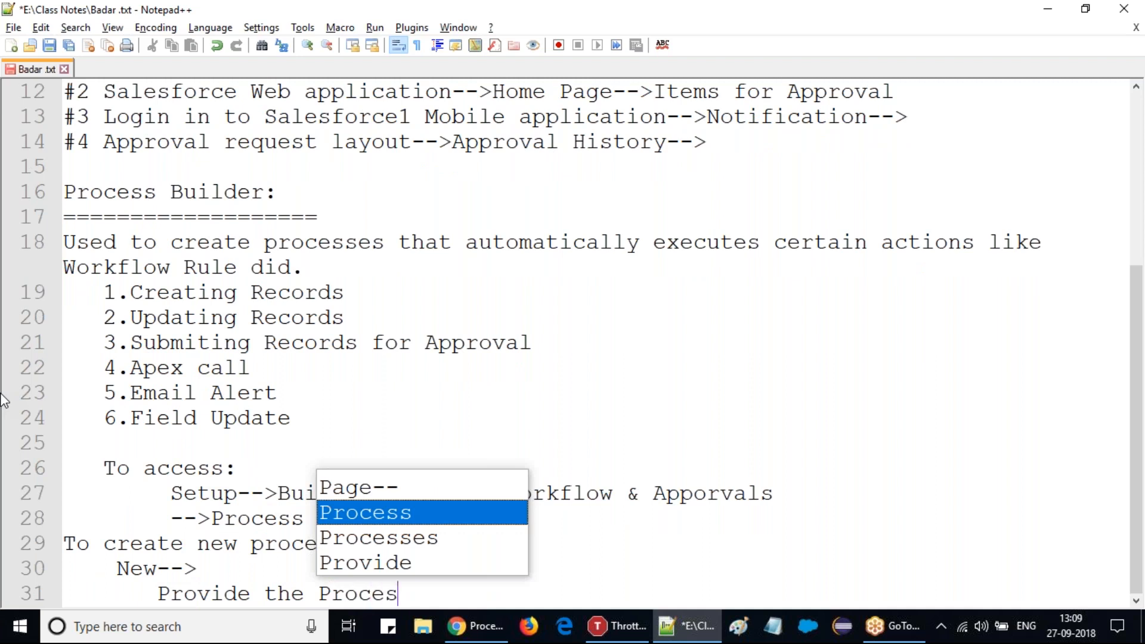
type("s name")
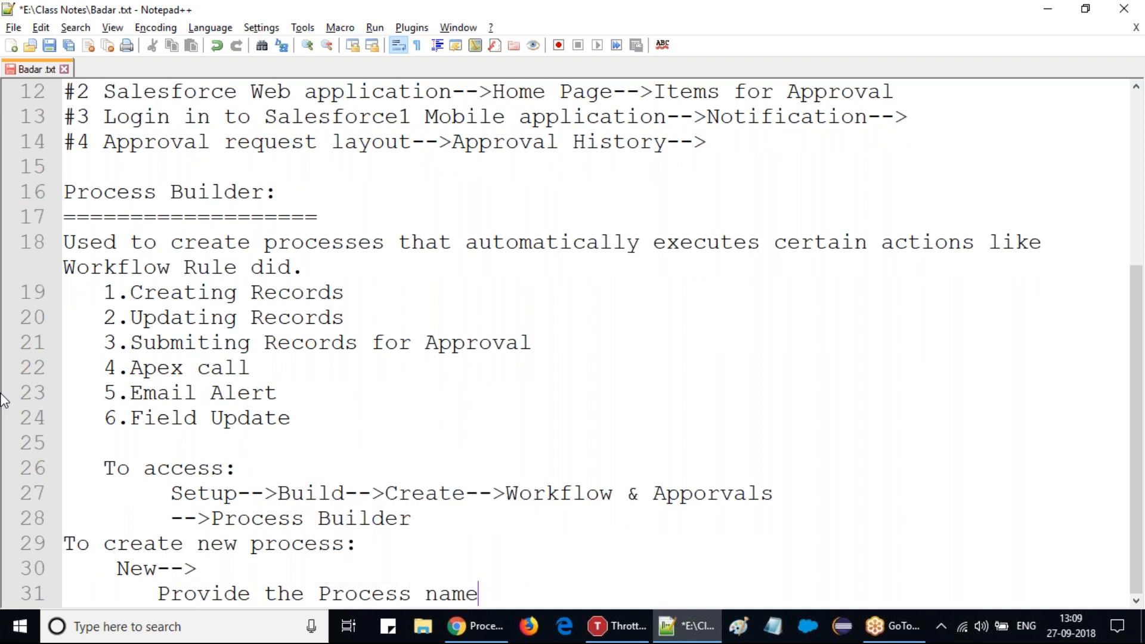
Add the line "When to execute the process.(Evaluation Criteria)" below the process name line
key("Return")
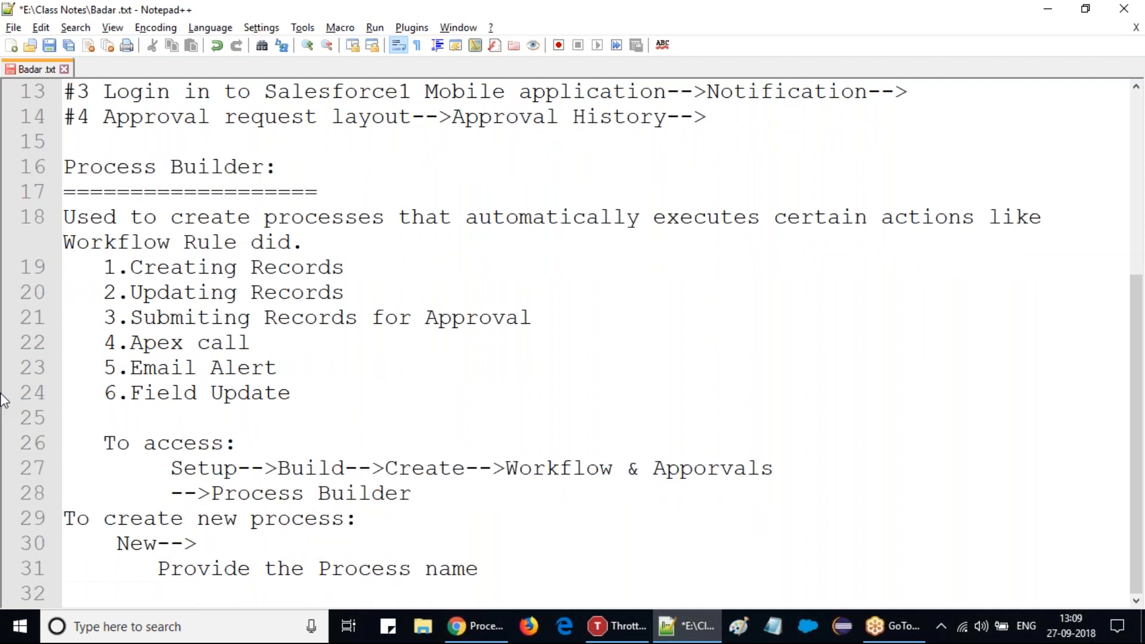
type("W")
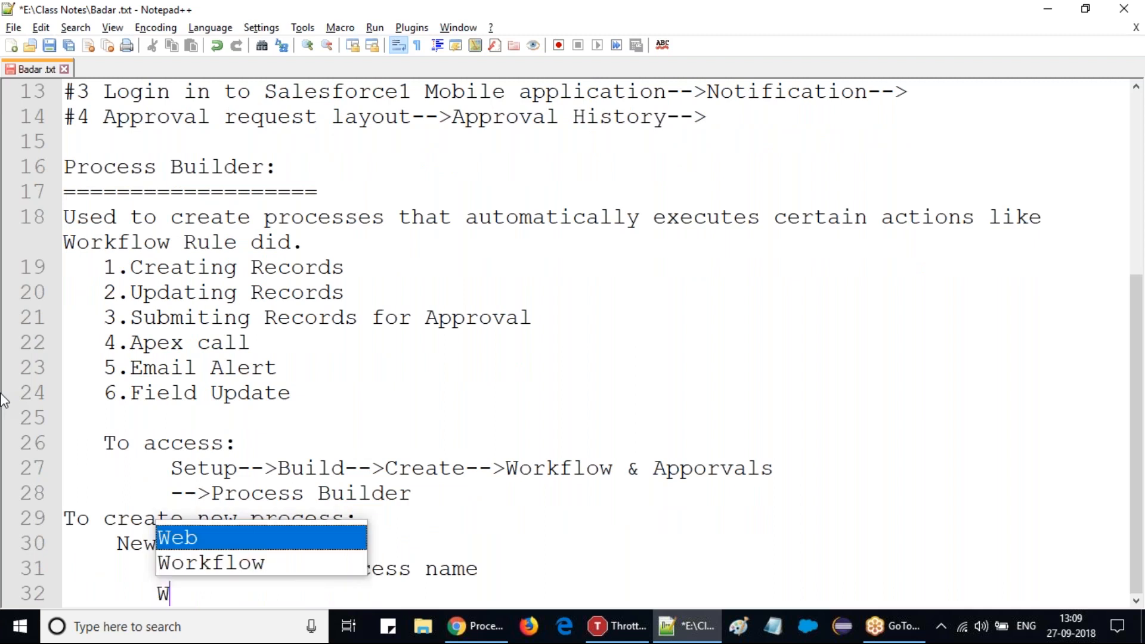
type("hen to execute")
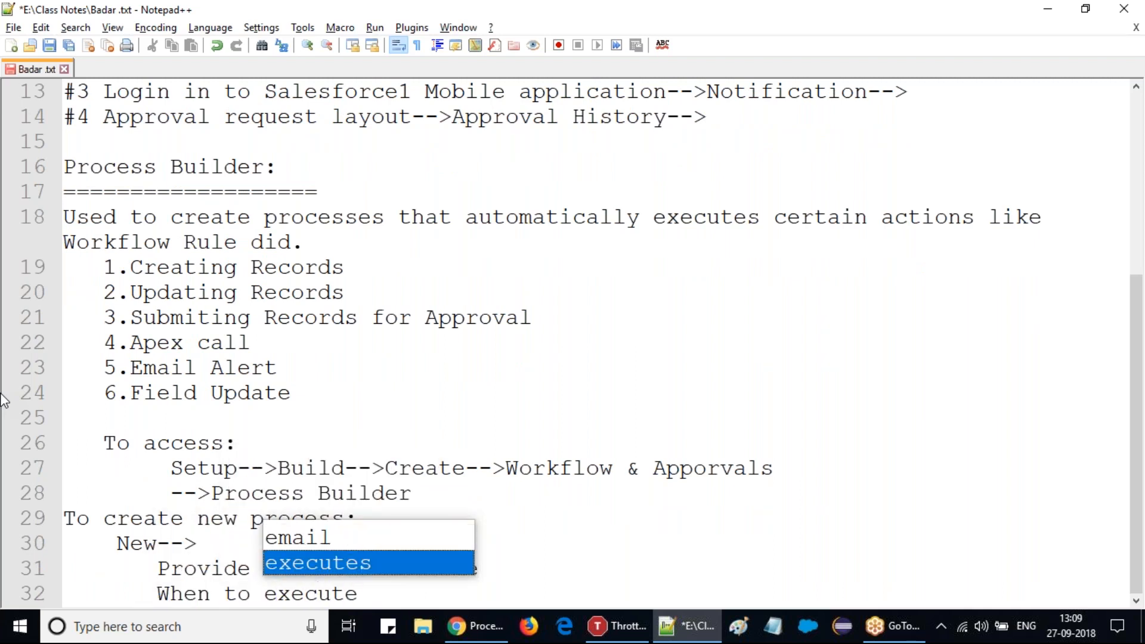
type(" the")
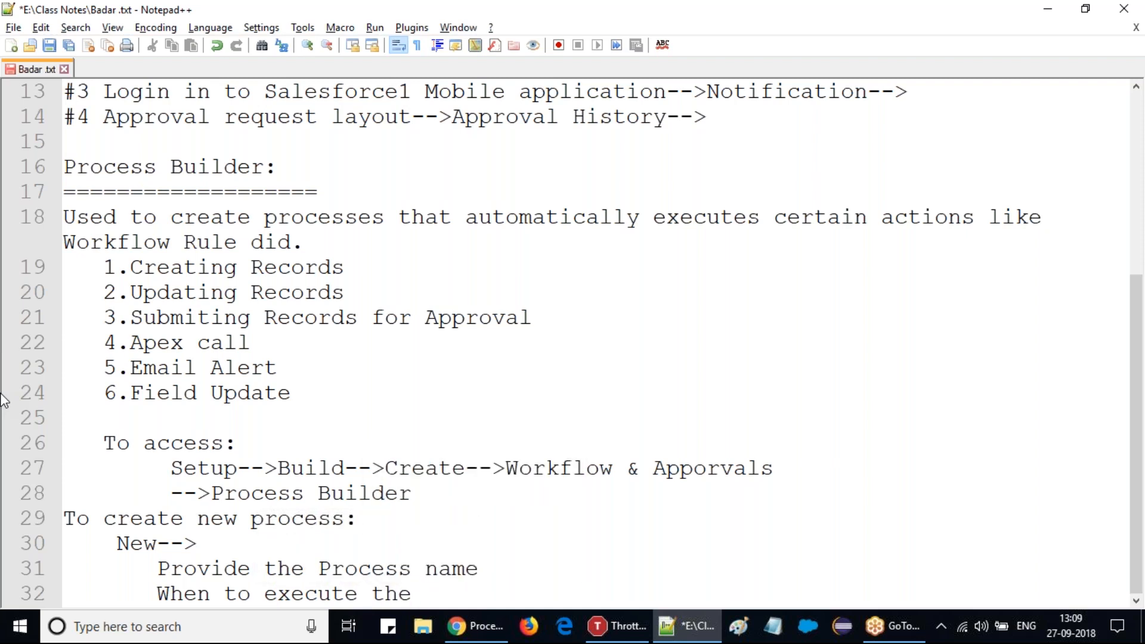
type(" process")
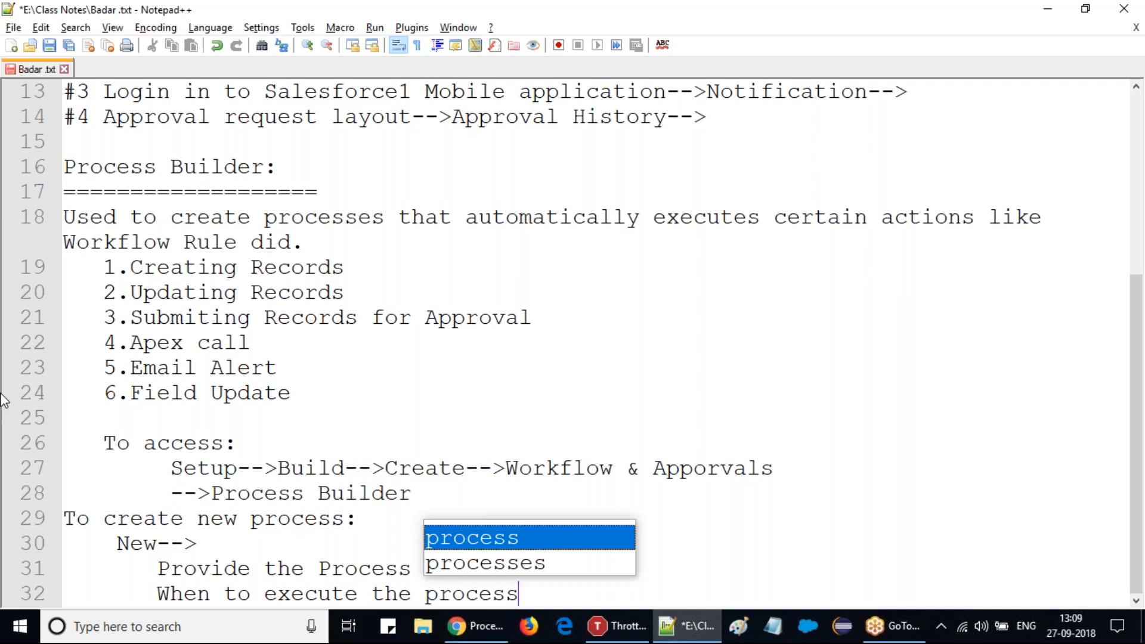
type(".()")
key("Left")
key("Left")
type("Evaluation ")
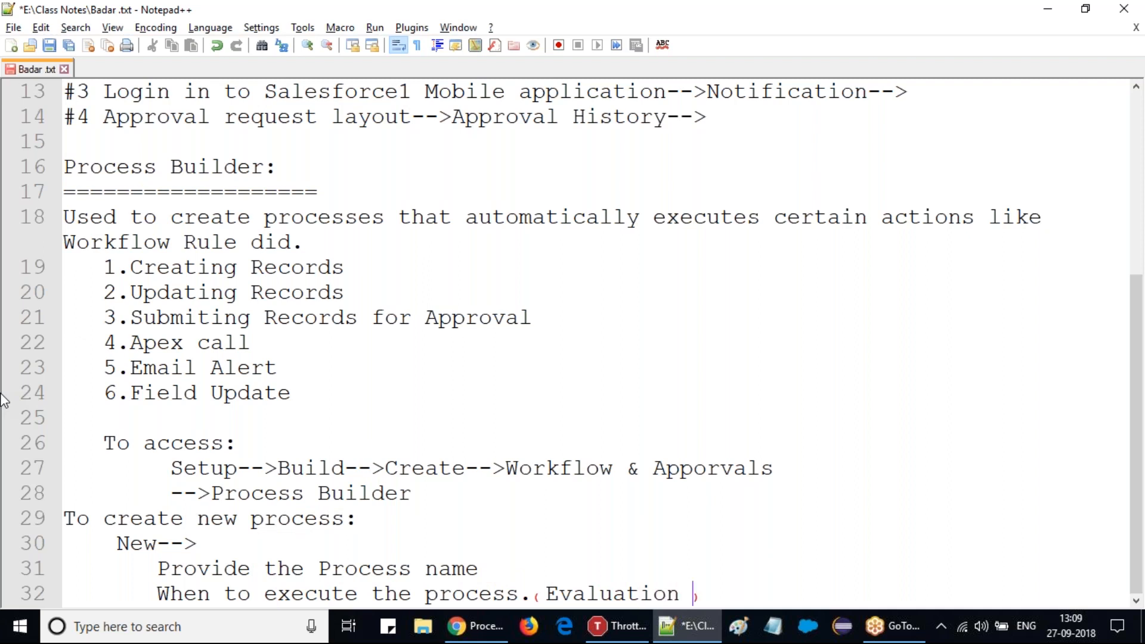
type("Criter")
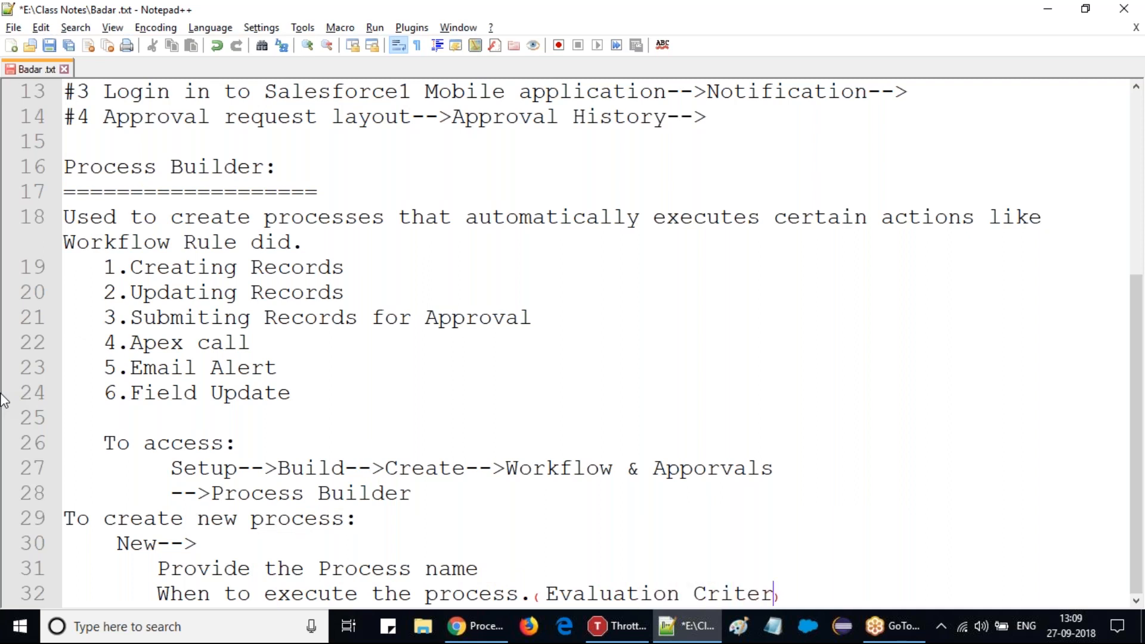
type("ia")
key("End")
Add the line "Select Object" below the evaluation criteria line at the same indentation
key("Return")
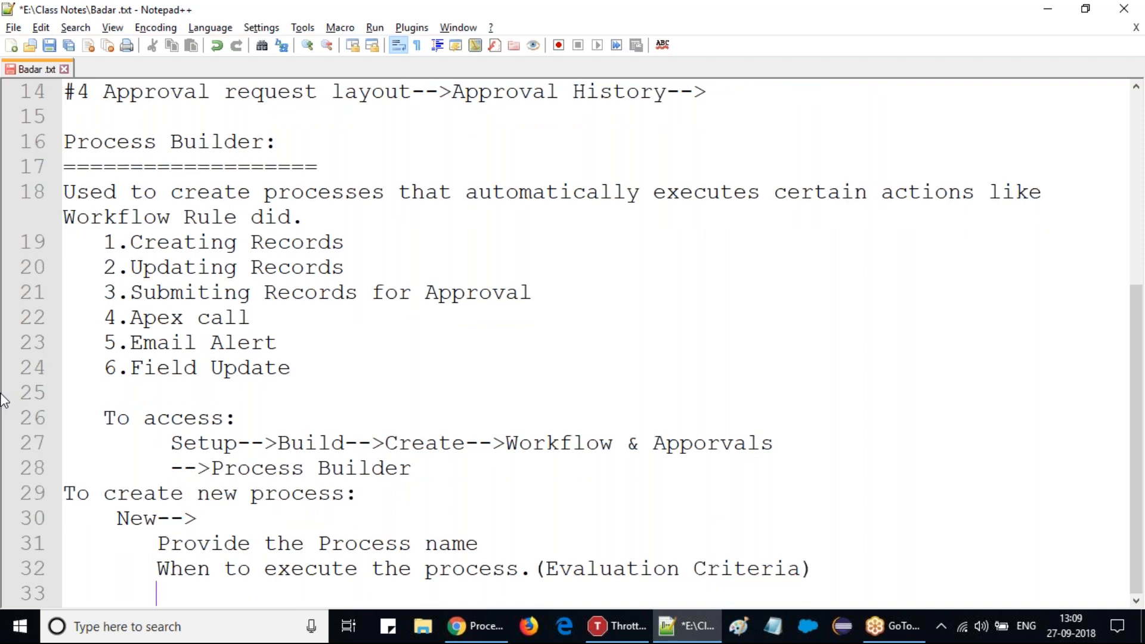
type("Select Object")
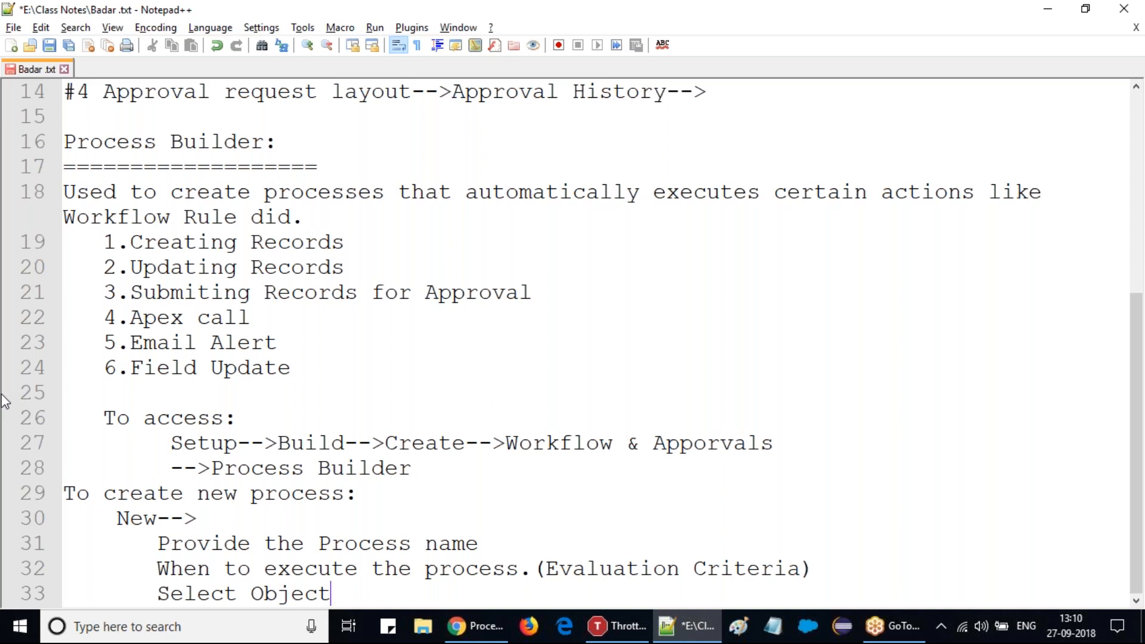
Add the line "Criteria to execute the actions" below the "Select Object" line at the same indentation
key("Return")
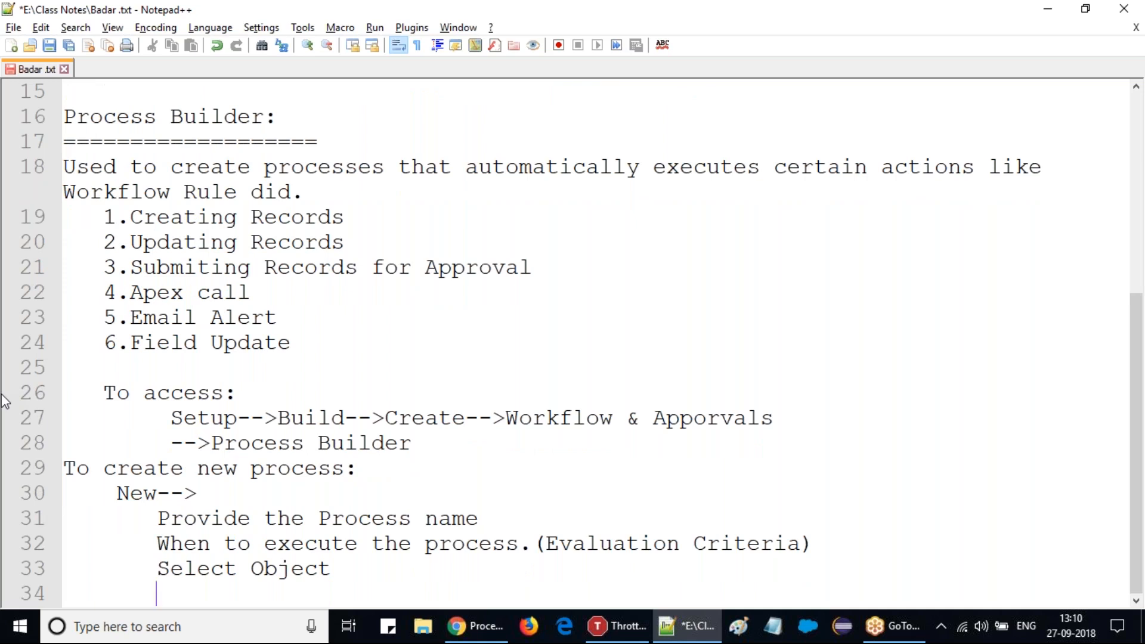
type("Condition")
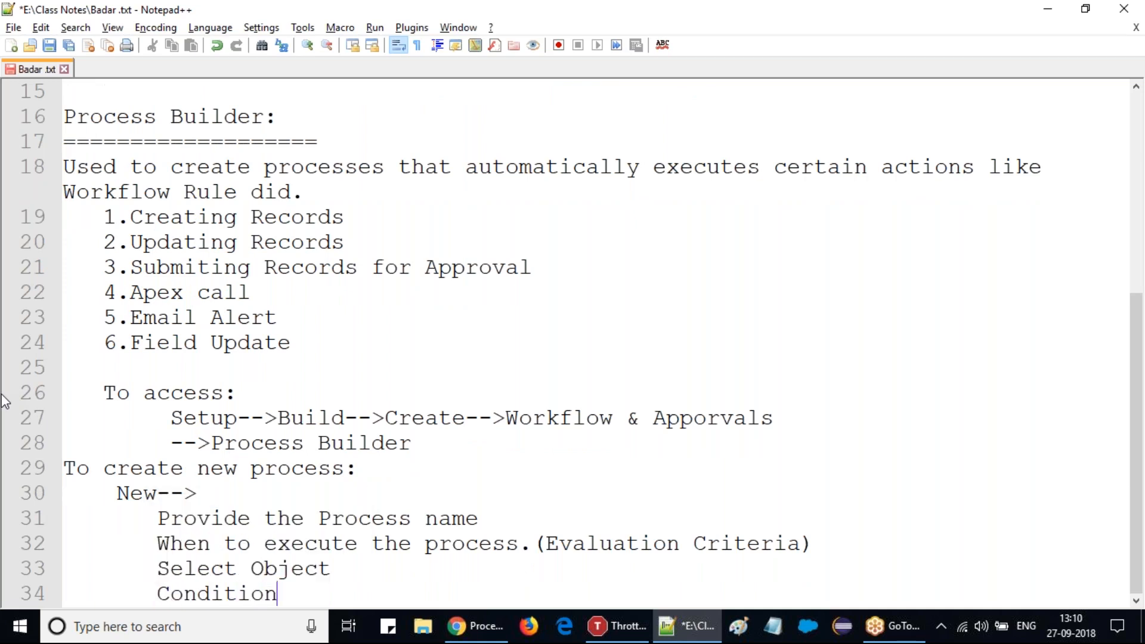
type(" S")
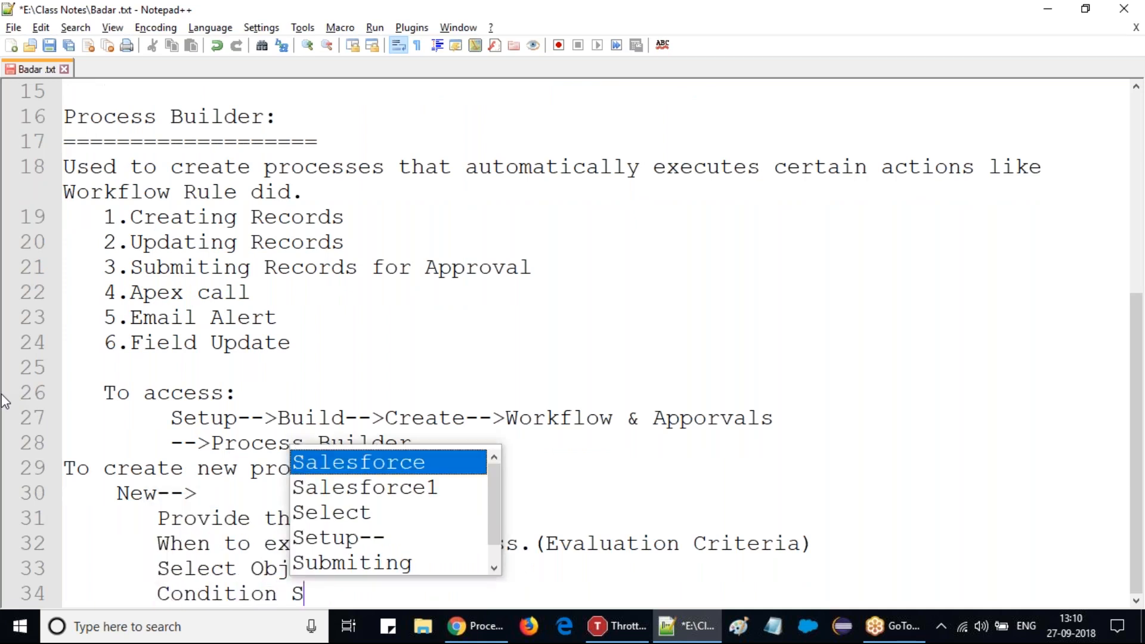
type("etting")
key("BackSpace")
key("BackSpace")
key("BackSpace")
key("BackSpace")
key("BackSpace")
key("BackSpace")
key("BackSpace")
key("BackSpace")
key("BackSpace")
key("BackSpace")
key("BackSpace")
key("BackSpace")
key("BackSpace")
key("BackSpace")
key("BackSpace")
key("BackSpace")
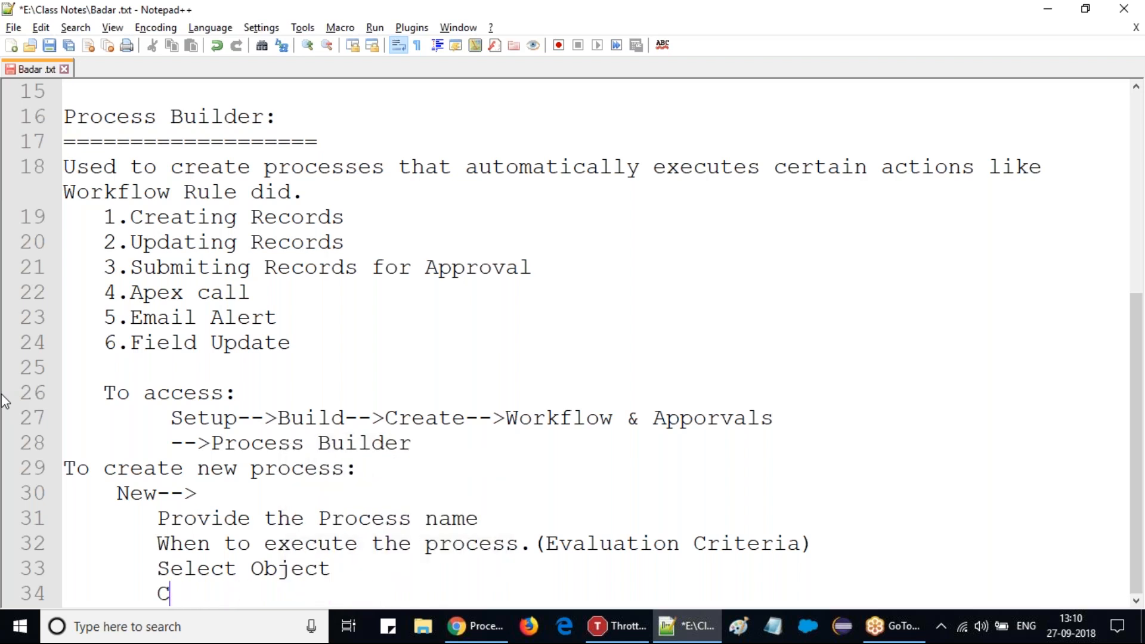
type("rite")
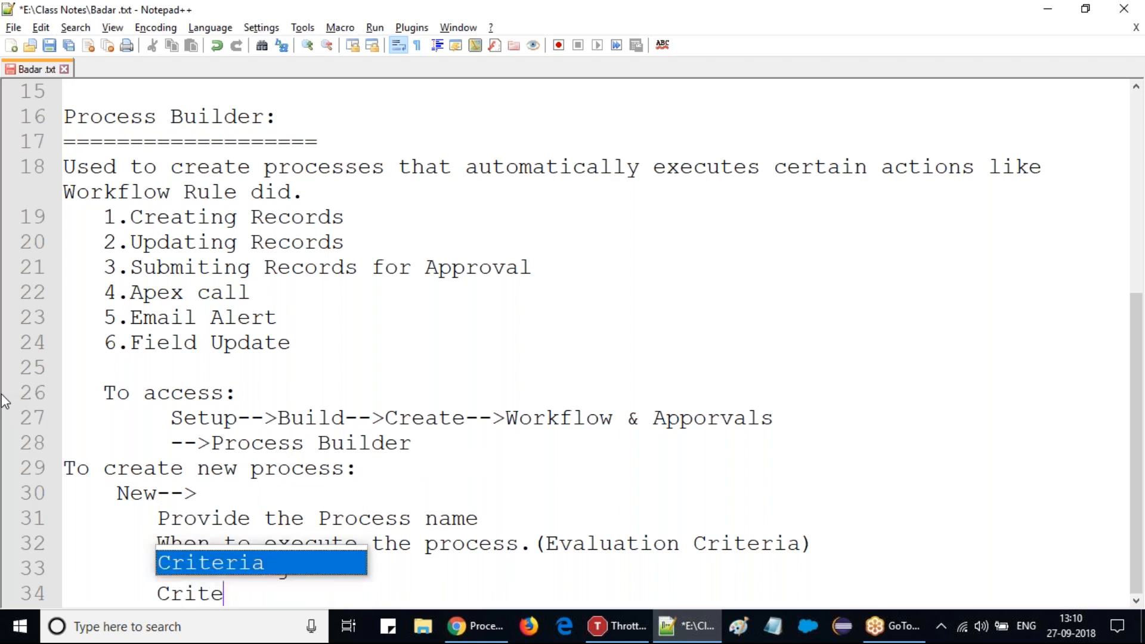
type("ria t")
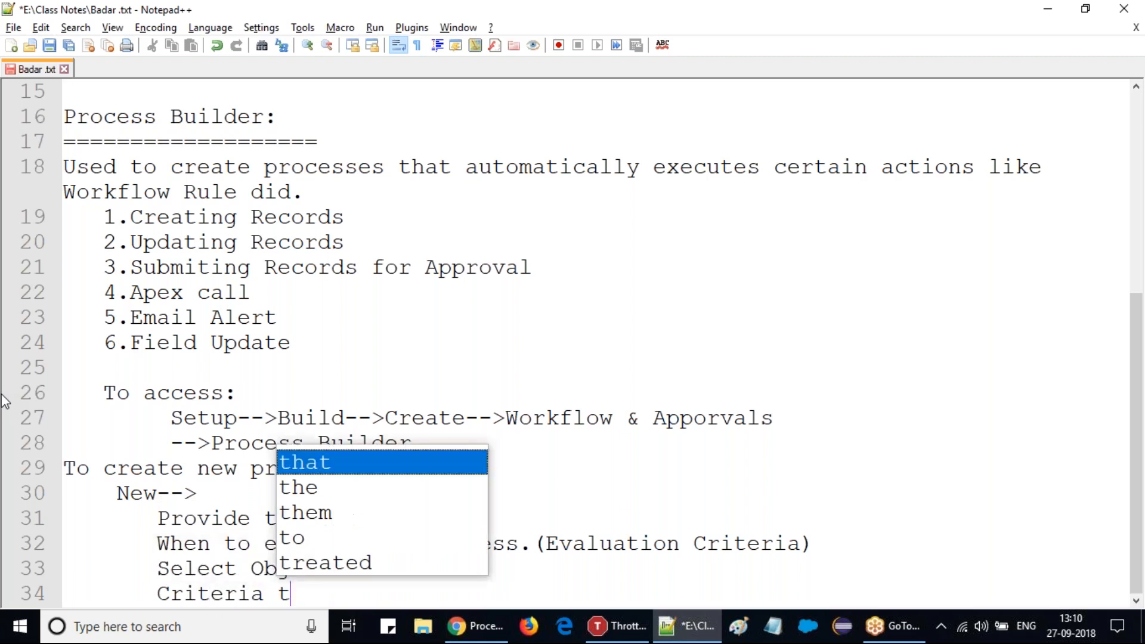
type("o ex")
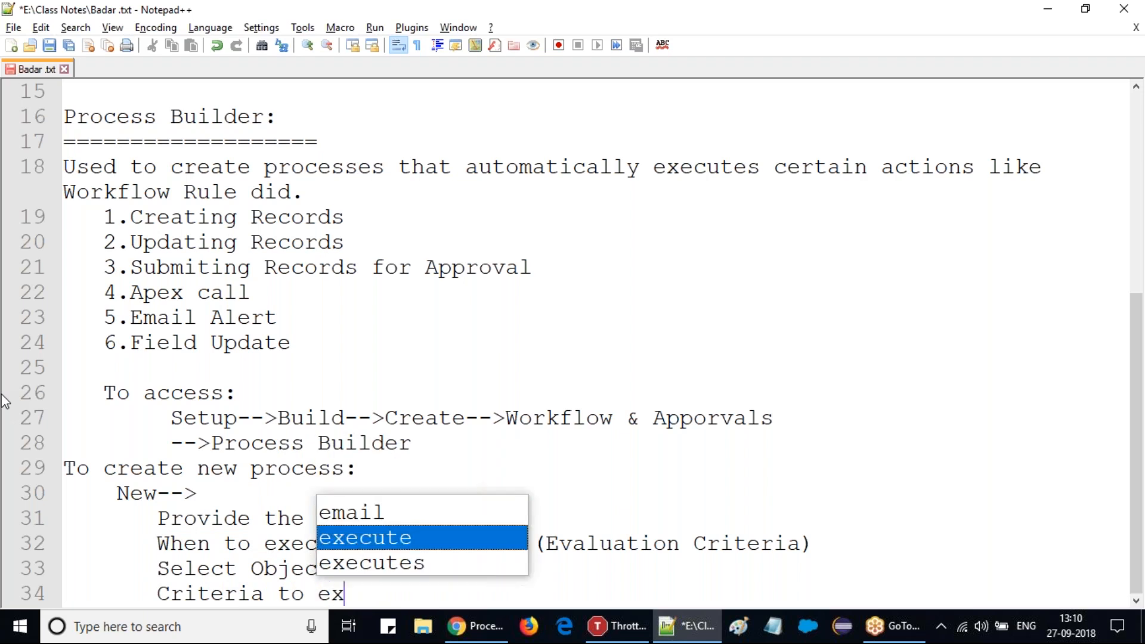
key("Return")
type("the")
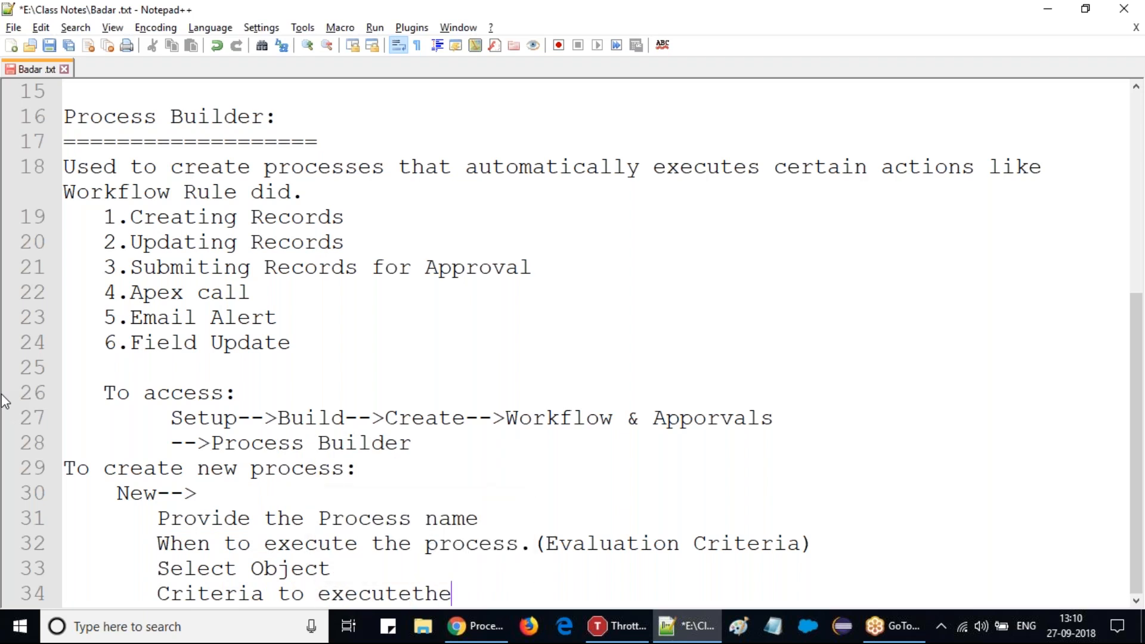
key("BackSpace")
key("BackSpace")
key("BackSpace")
type("the actions")
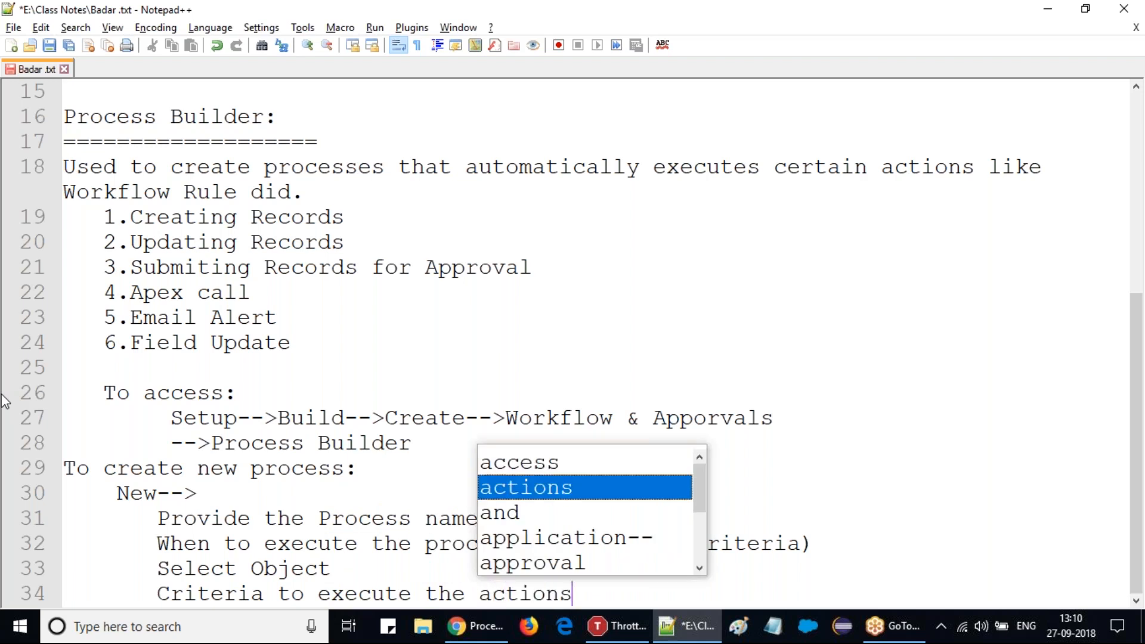
key("Return")
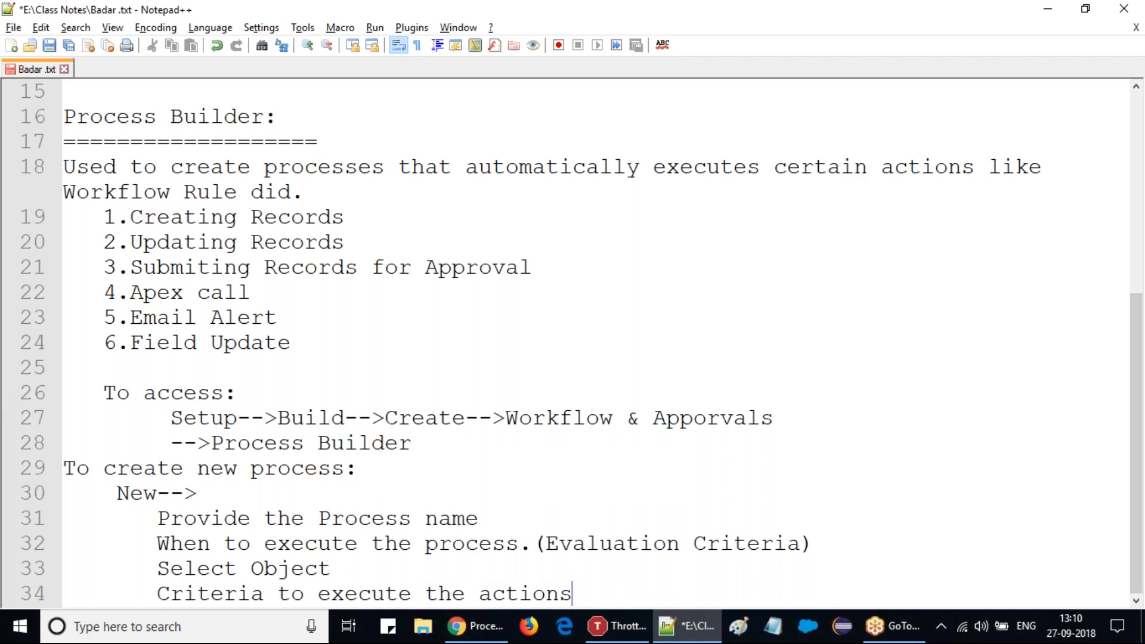
Add the line "Add Actions to execute" below the "Criteria to execute the actions" line
key("Return")
type("Se")
key("BackSpace")
key("BackSpace")
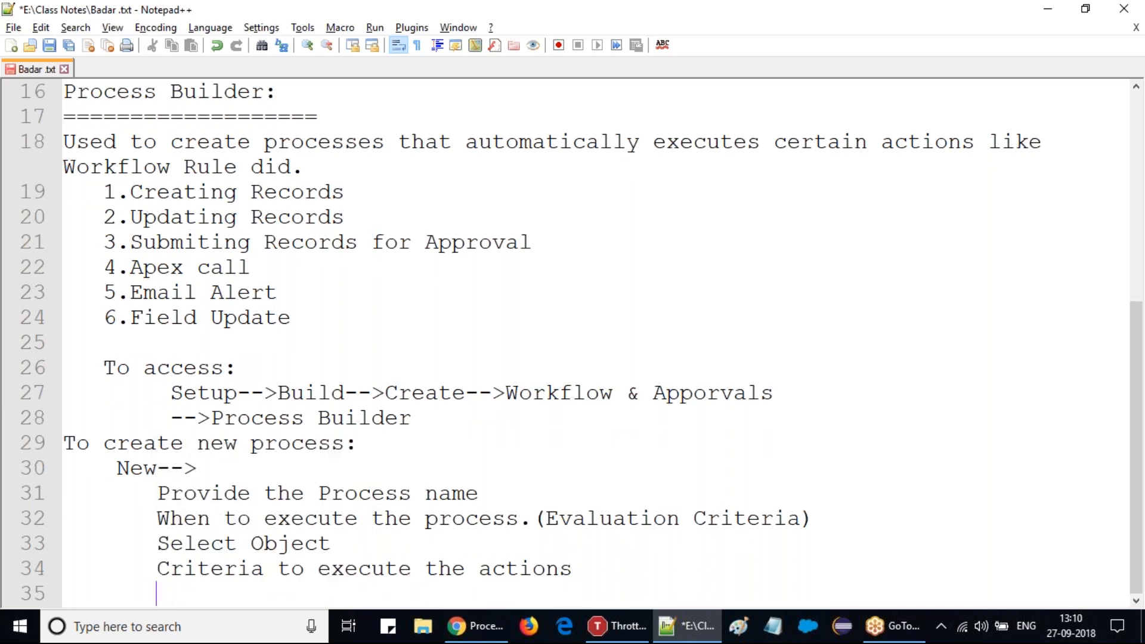
type("Crea")
key("BackSpace")
key("BackSpace")
key("BackSpace")
key("BackSpace")
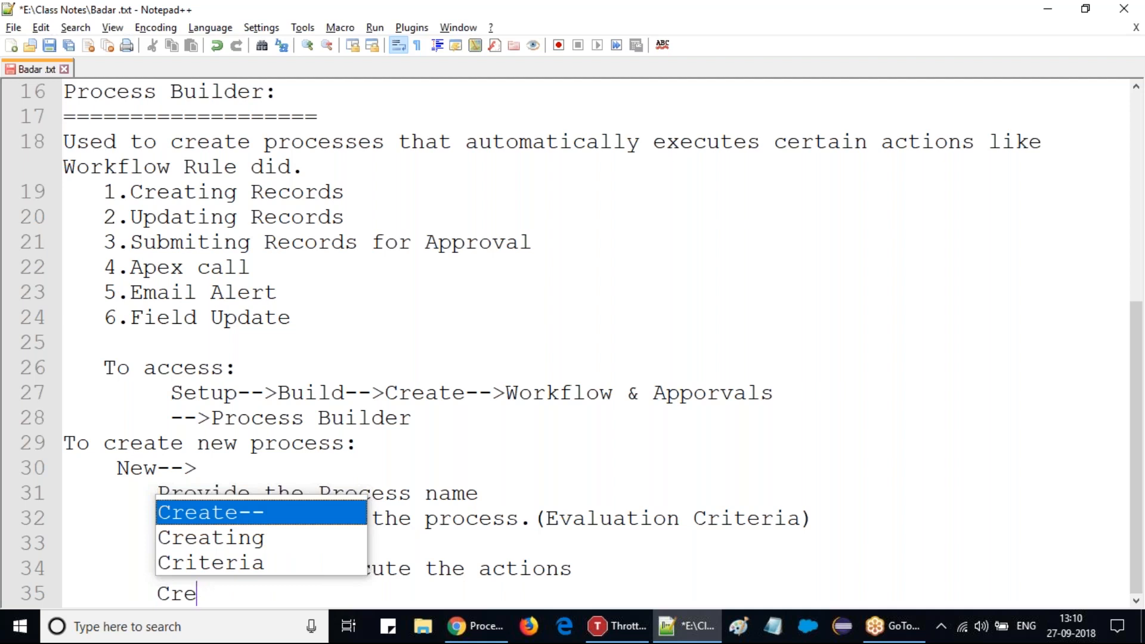
type("Add ")
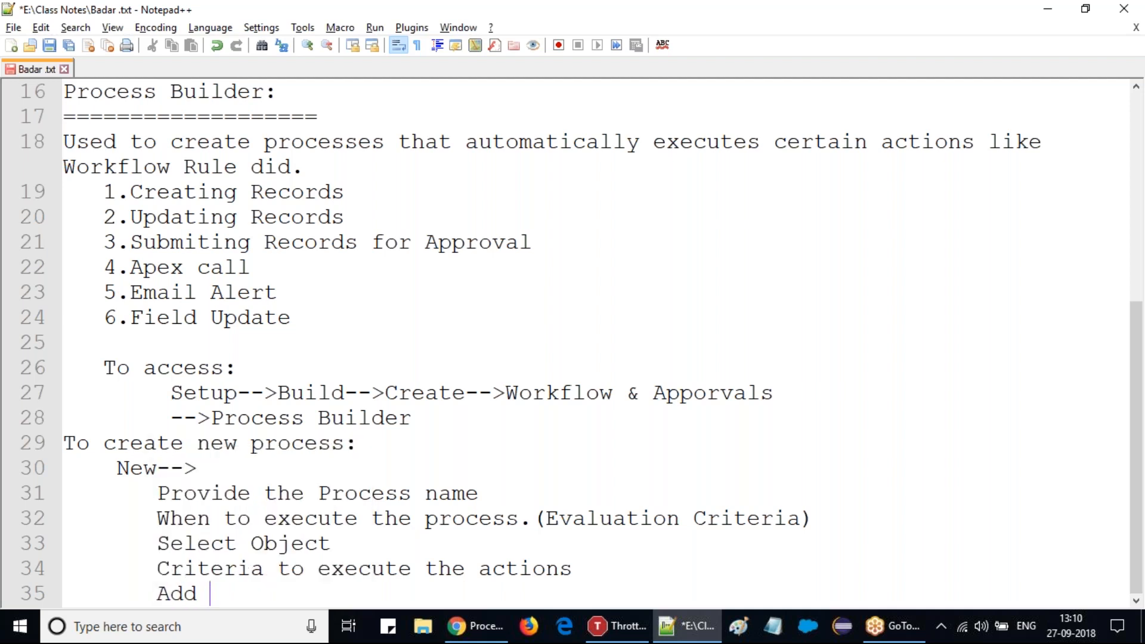
type("Actions ")
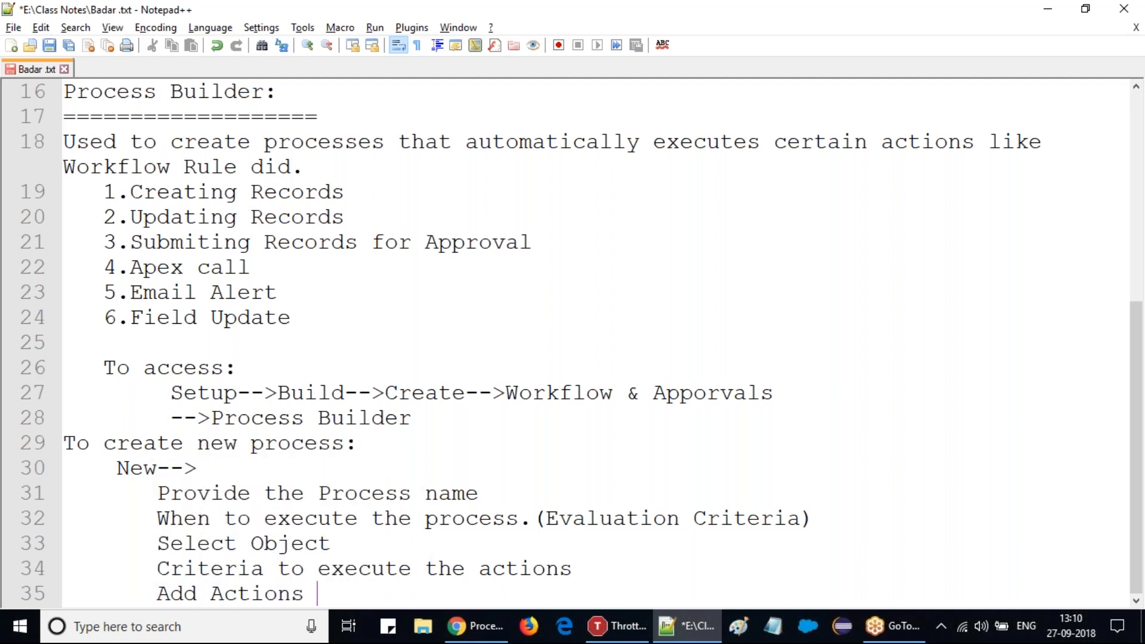
type("to execute")
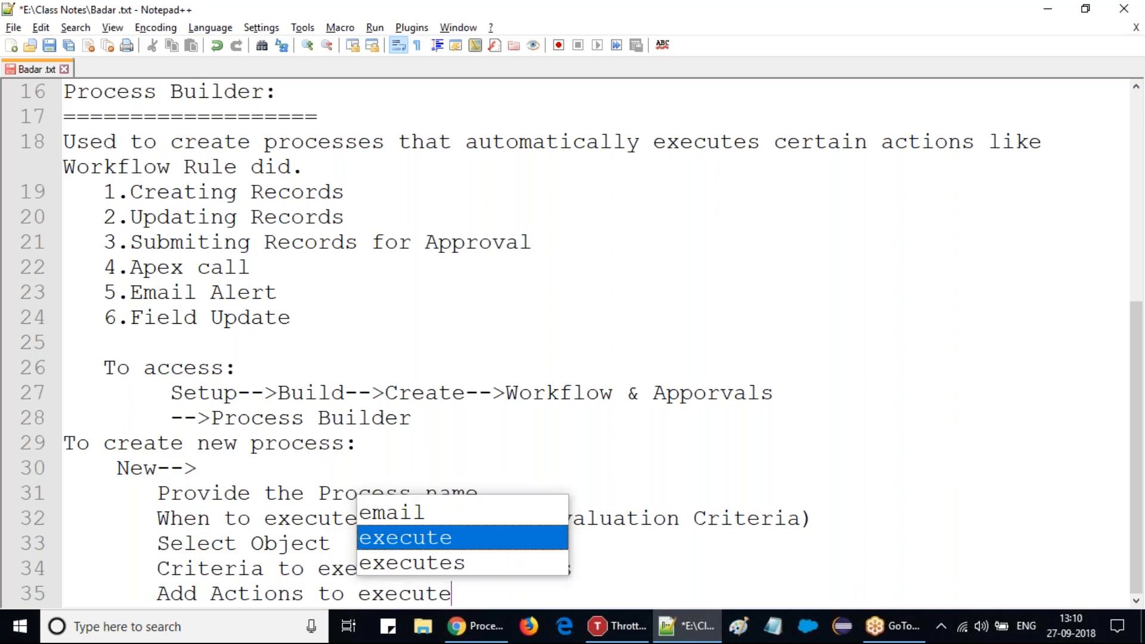
key("Escape")
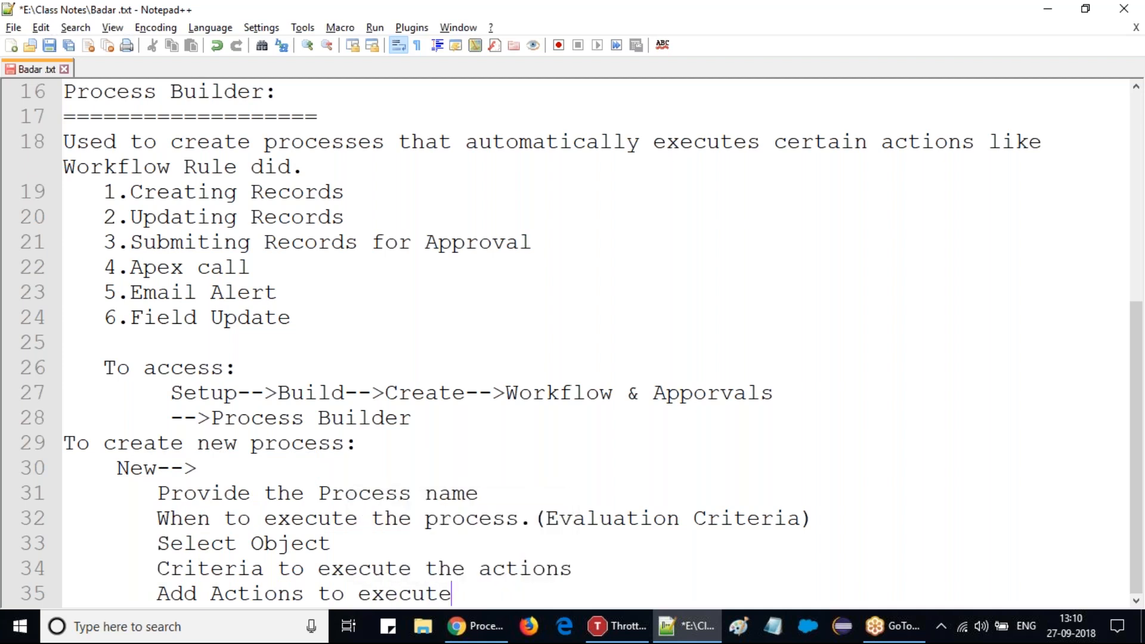
Number the five lines under "New-->" from 1 to 5, starting with "Provide the Process name"
left_click(145, 500)
type("1")
key("Down")
key("Left")
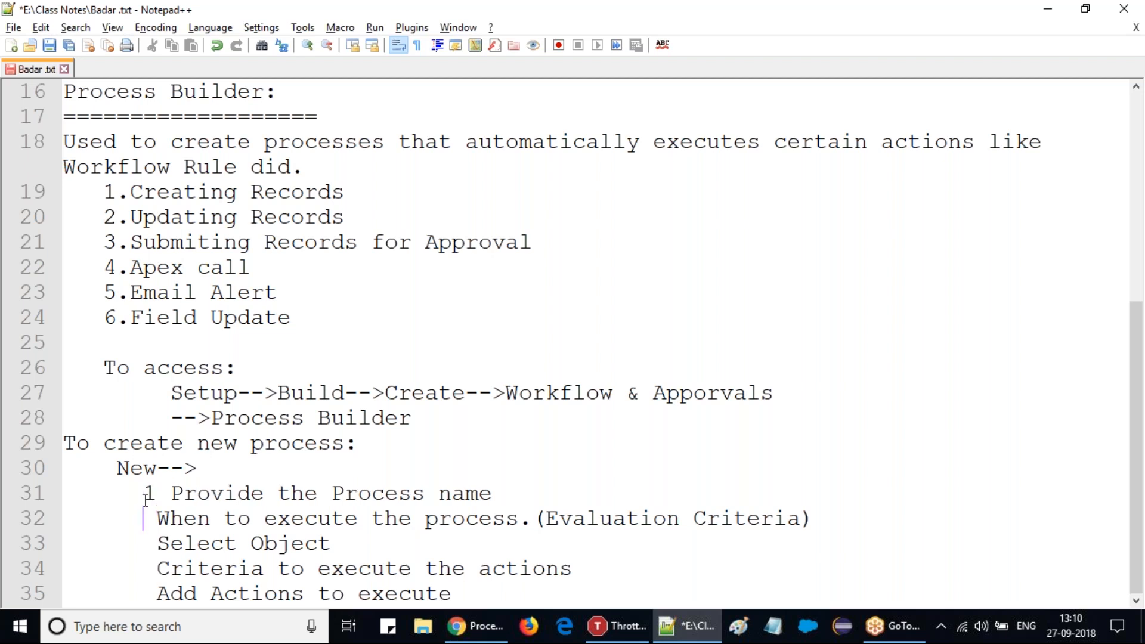
type("2")
key("Down")
key("Left")
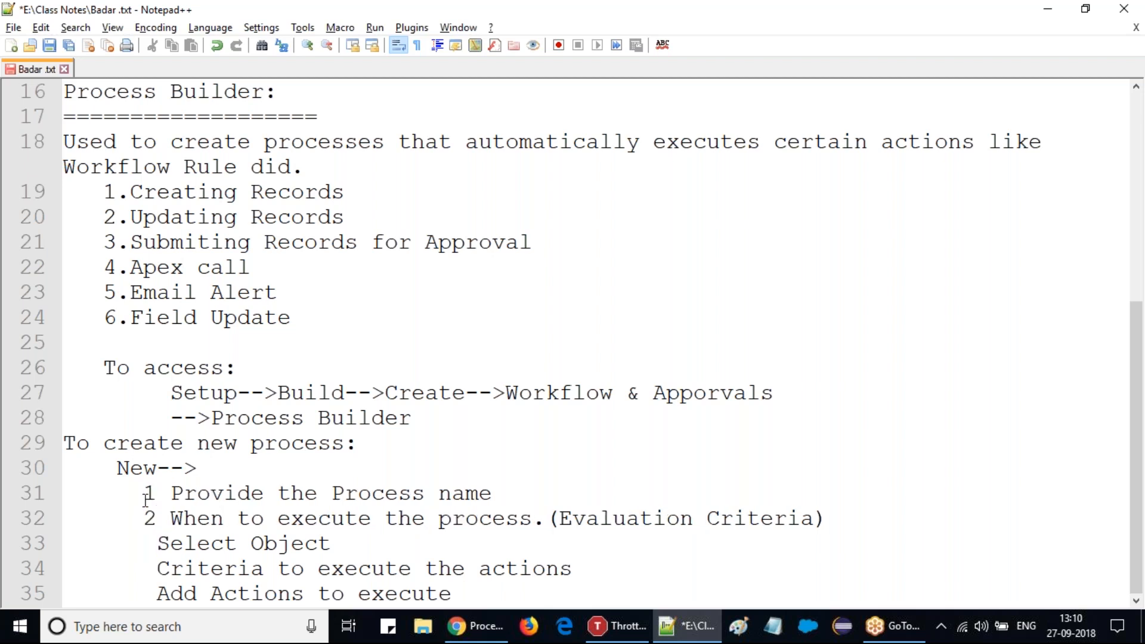
type("3")
key("Down")
key("Left")
type("4")
key("Down")
key("Left")
type("5")
key("End")
key("Left")
key("Right")
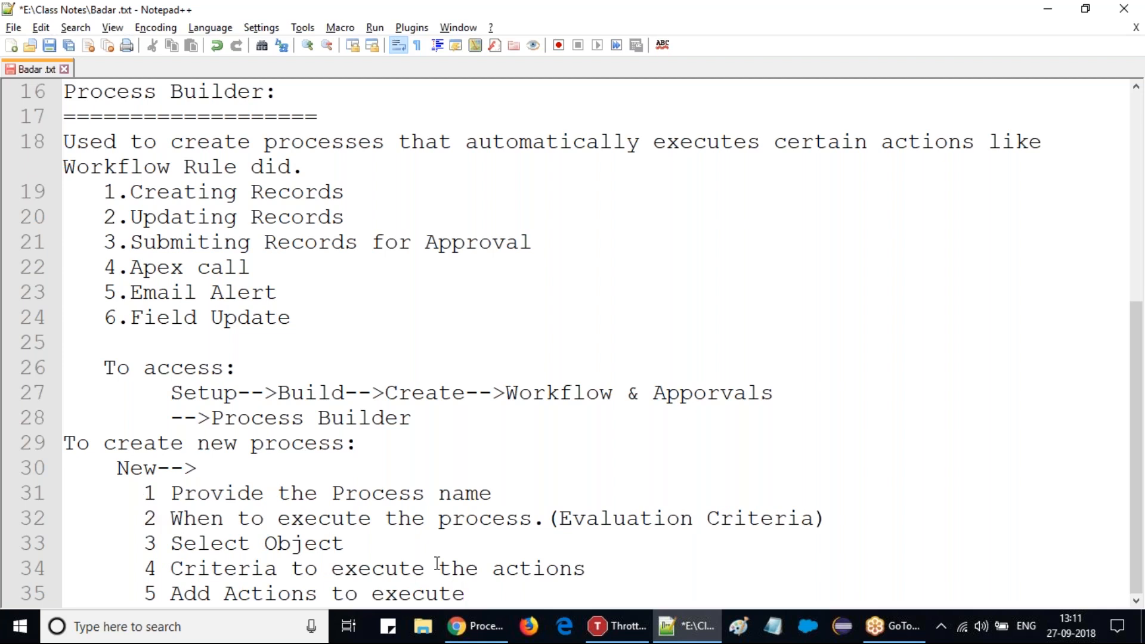
Switch to Chrome and return from the Process Builder list of processes to the Salesforce Setup home page
mouse_move(482, 639)
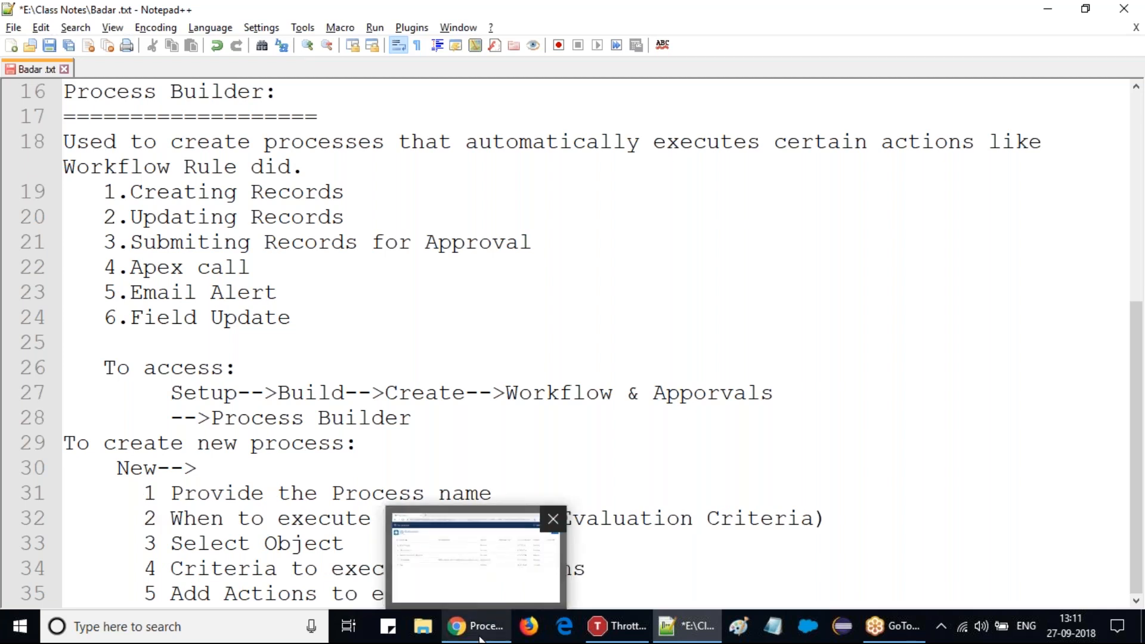
left_click(481, 639)
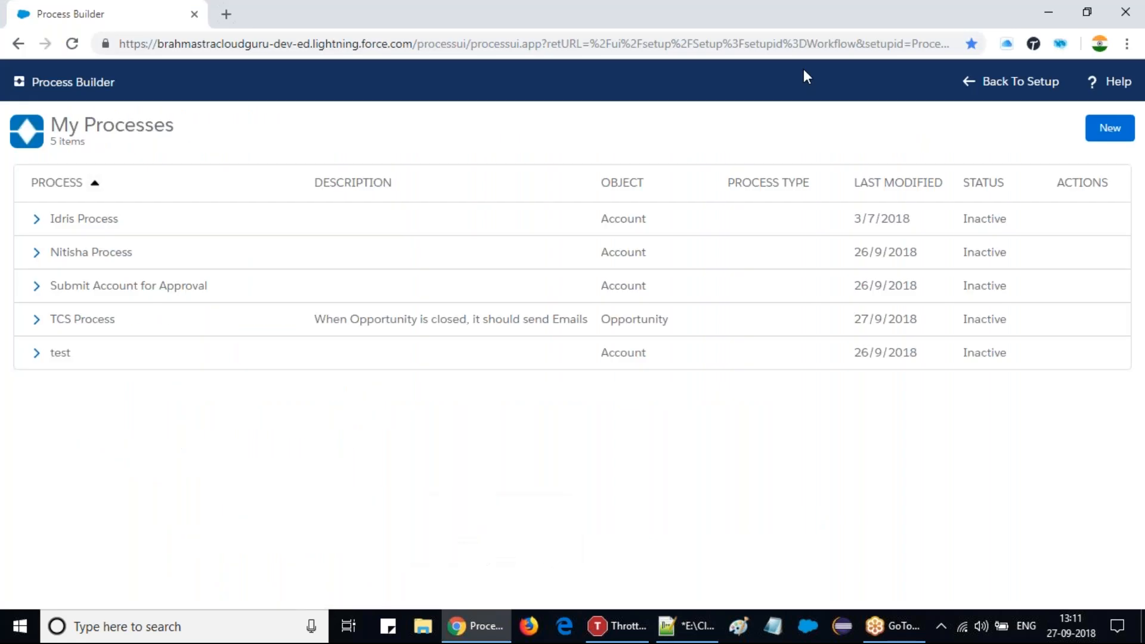
left_click(1125, 45)
left_click(1011, 83)
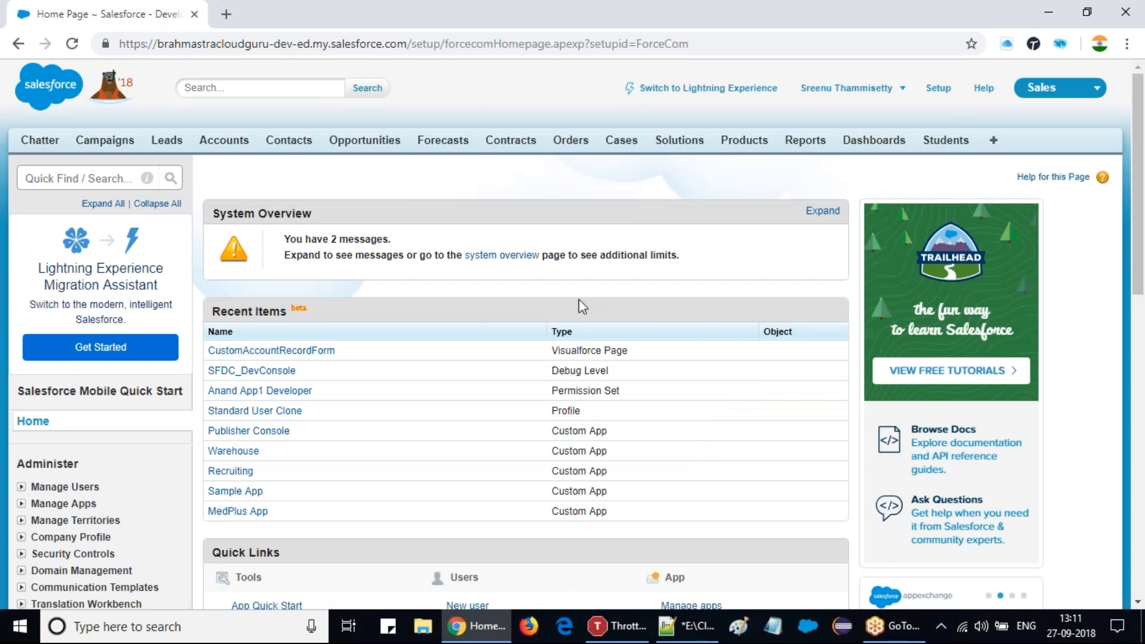
Open Process Builder from Workflow & Approvals under Create in the Build section of Setup
scroll(579, 300, "down", 5)
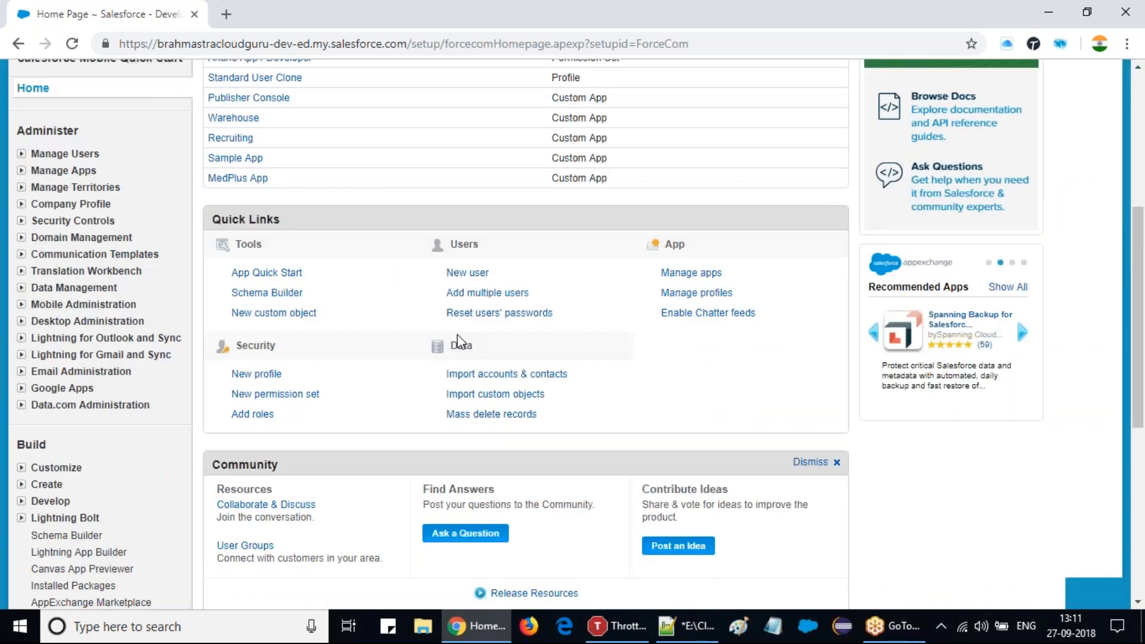
scroll(132, 464, "down", 1)
scroll(132, 464, "down", 1)
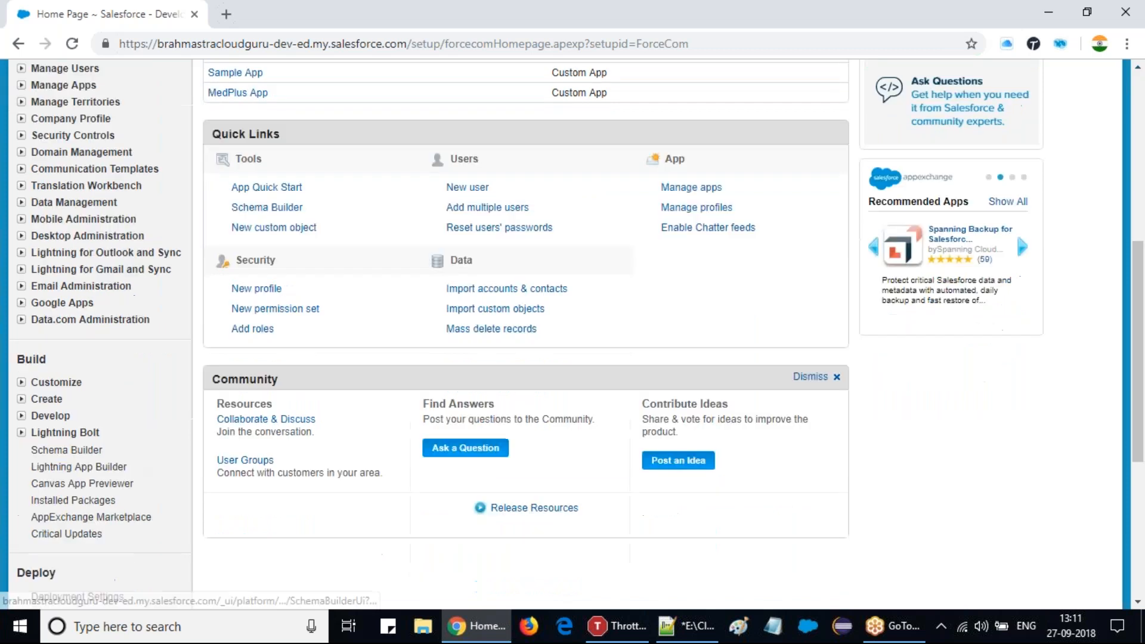
left_click(21, 400)
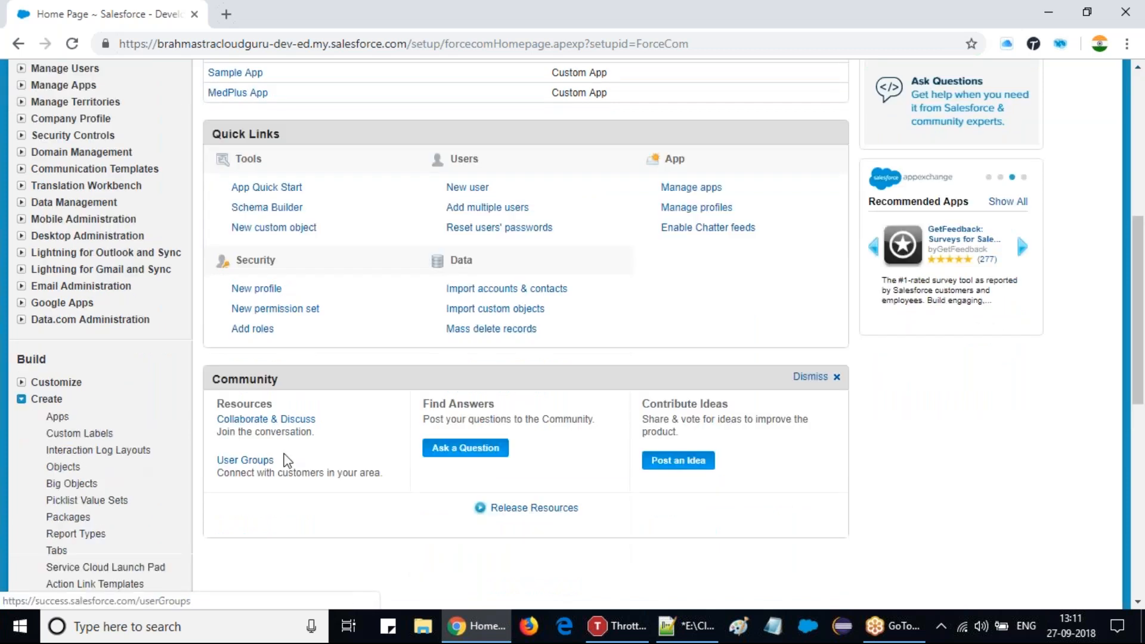
scroll(292, 435, "down", 3)
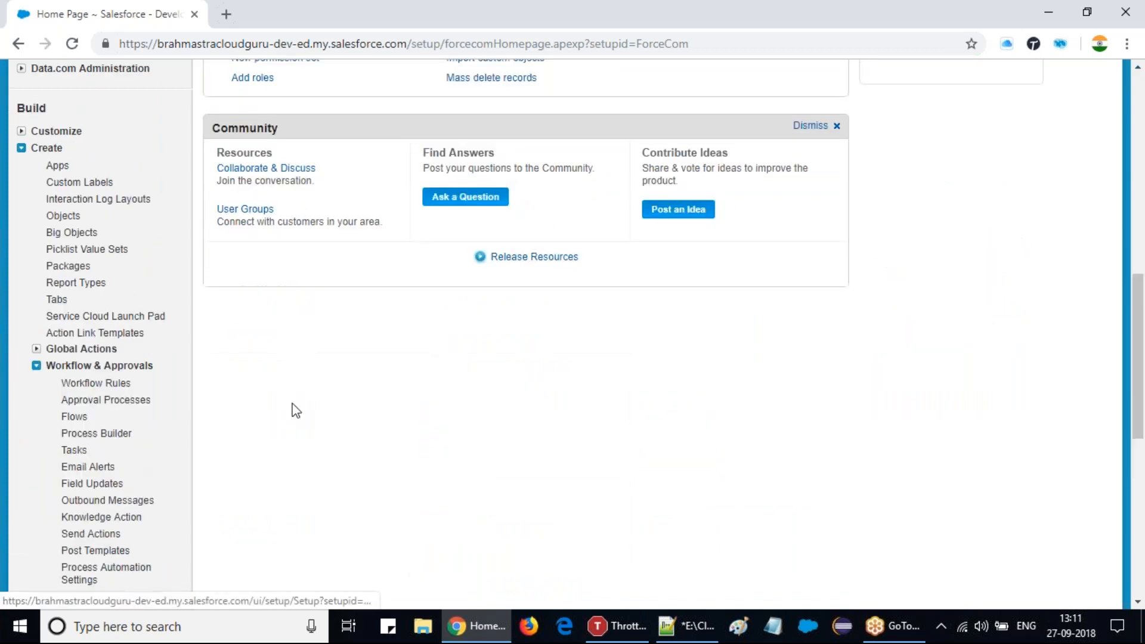
scroll(292, 410, "down", 1)
scroll(292, 410, "down", 2)
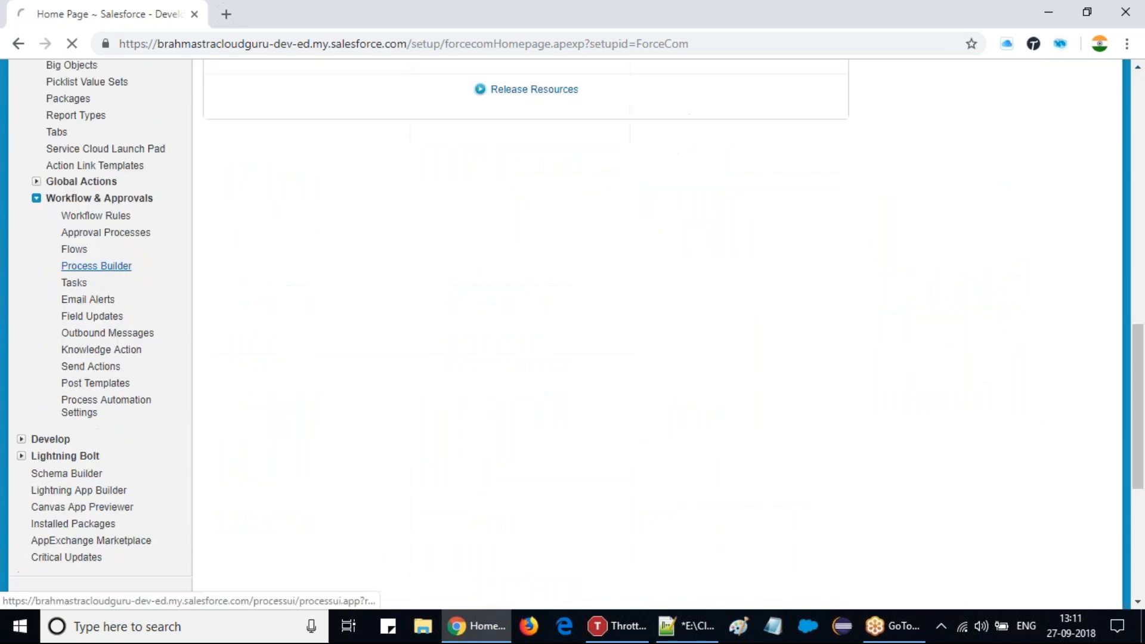
left_click(86, 300)
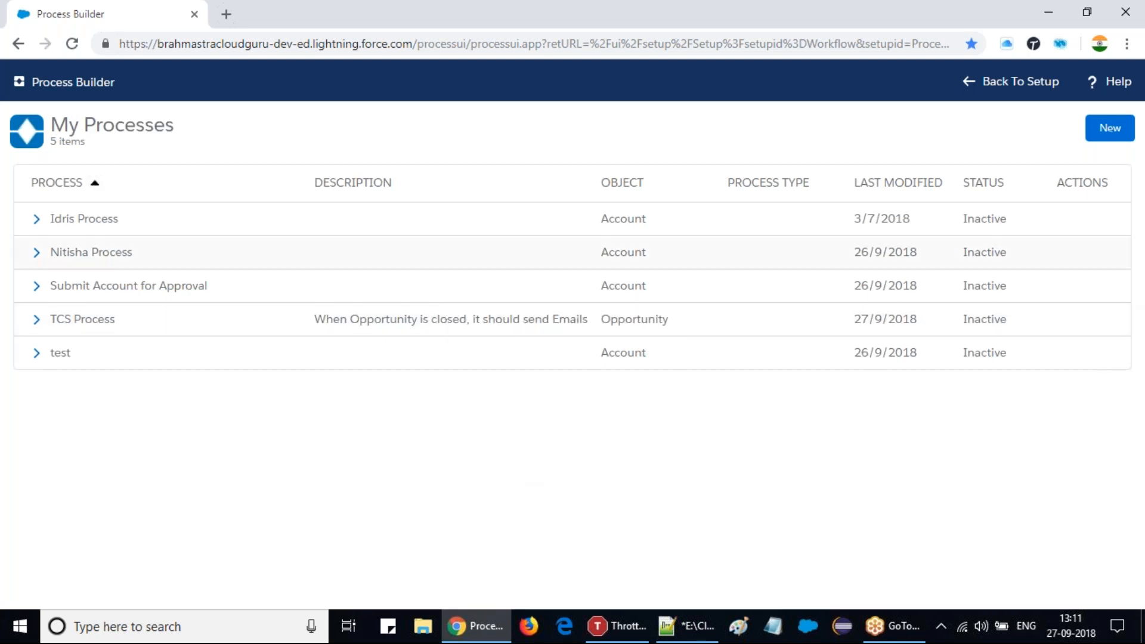
Start a new process and enter the person's first name followed by "Process" as its name, letting the API name fill in
left_click(1117, 128)
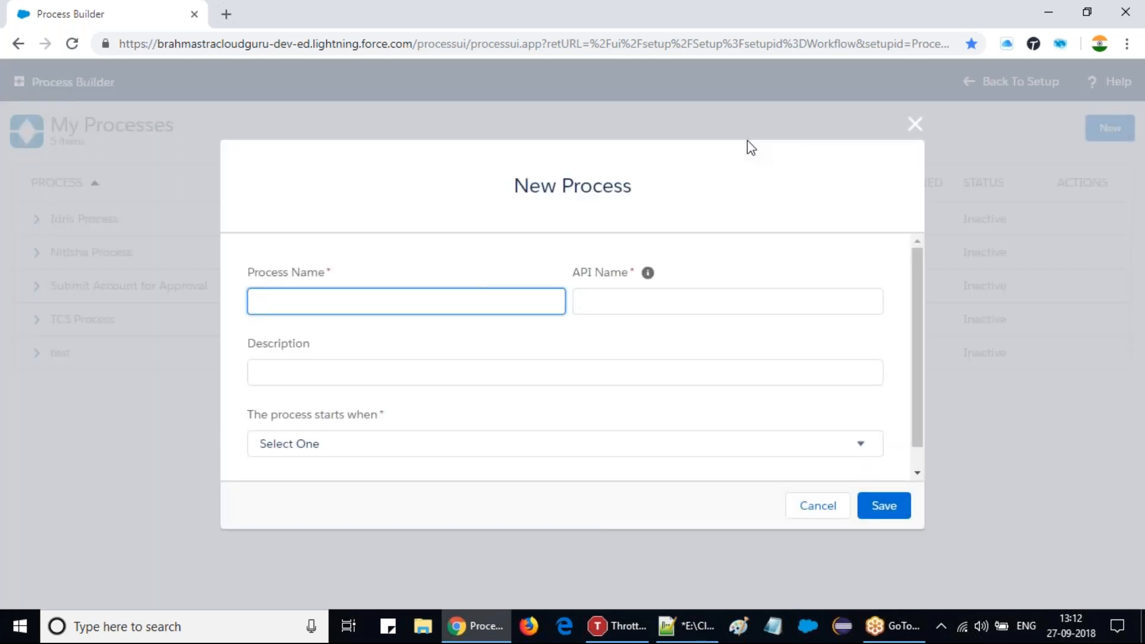
type("Badar Process")
key("Tab")
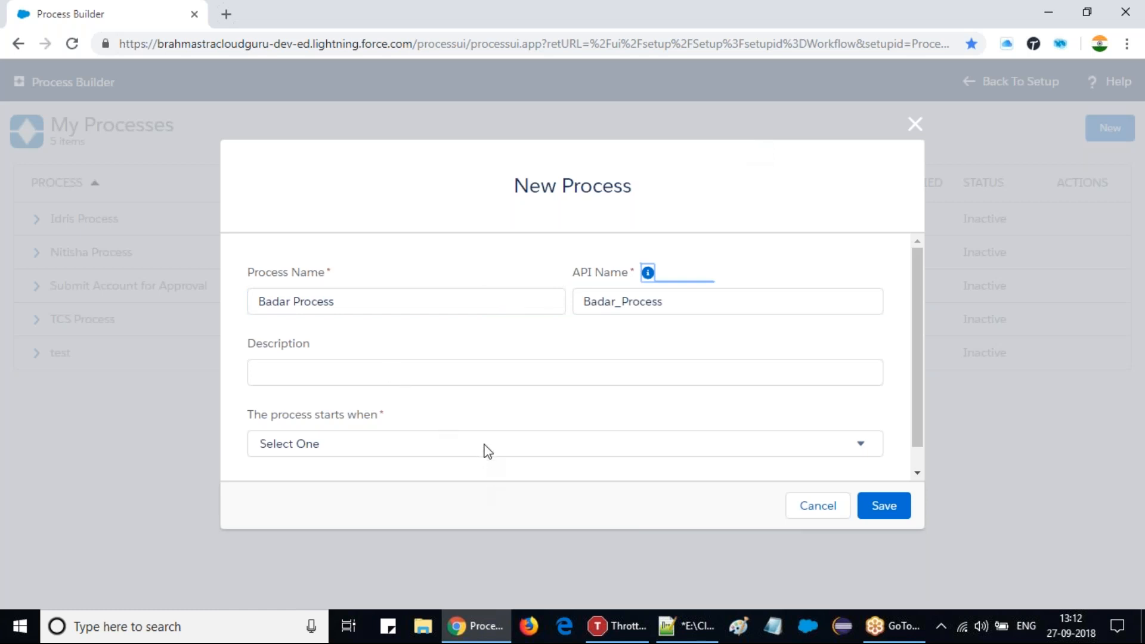
Set the new process to start when "A record changes" and save it
scroll(495, 394, "down", 1)
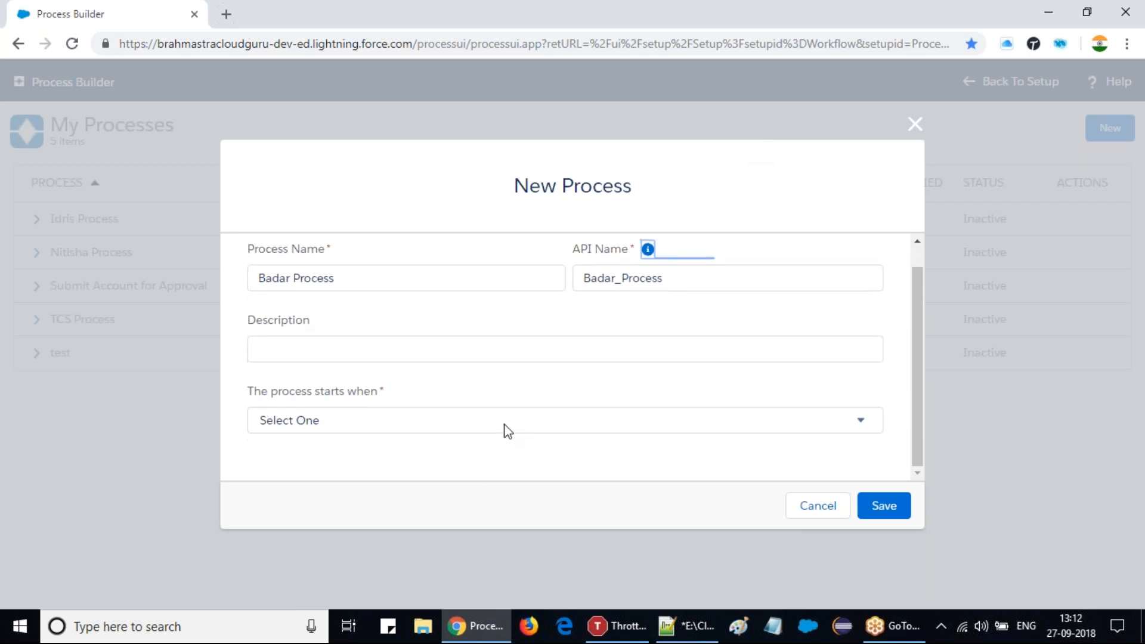
left_click(507, 425)
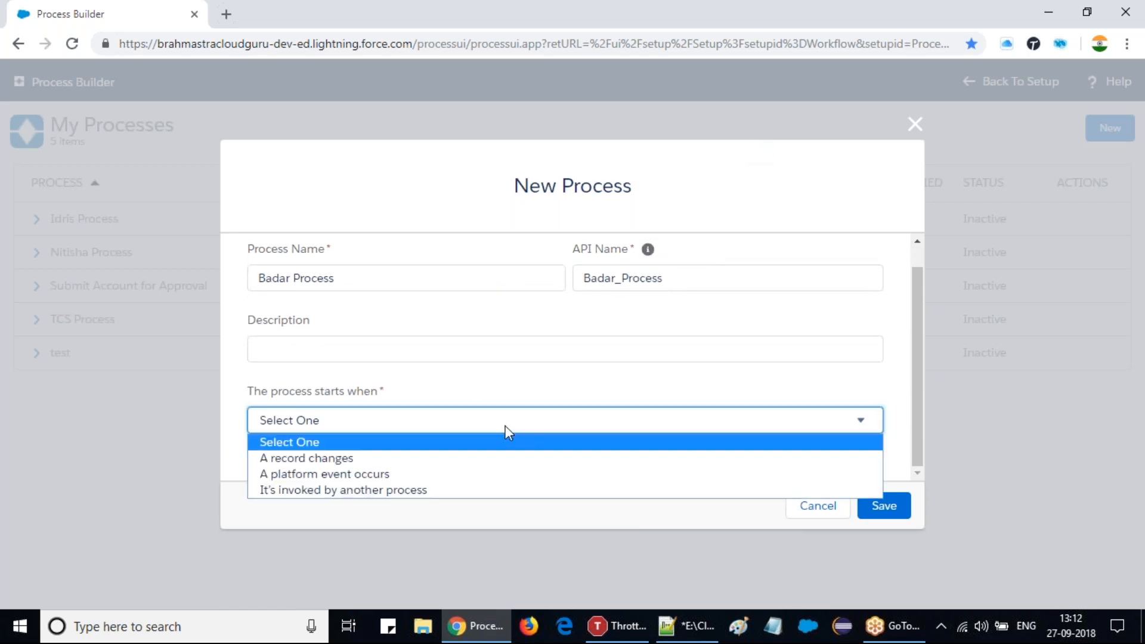
left_click(397, 461)
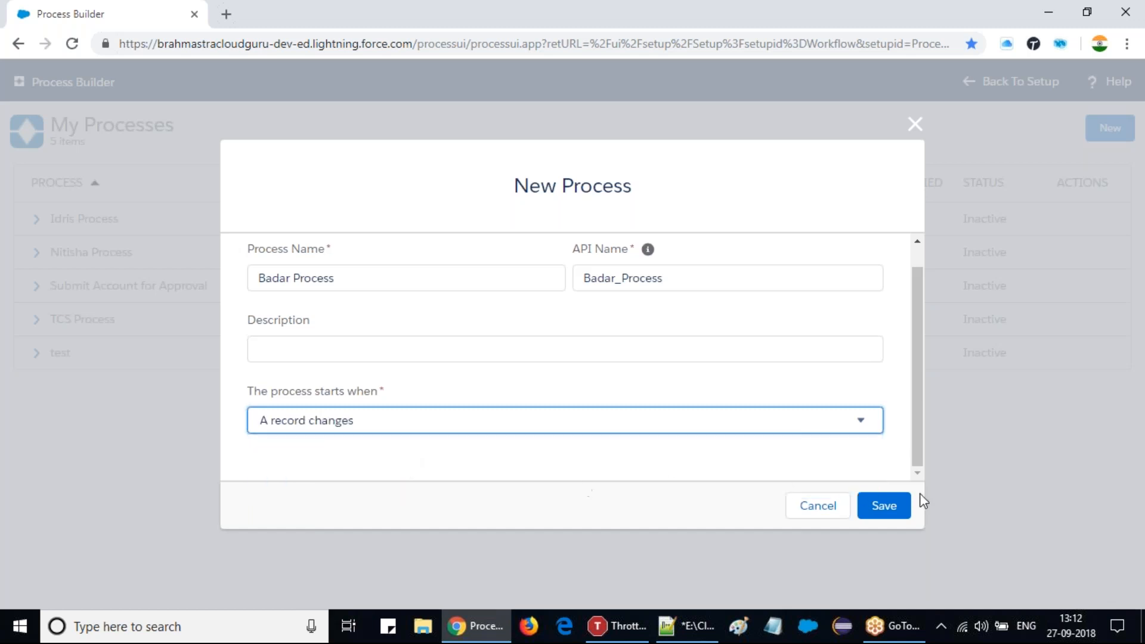
left_click(908, 512)
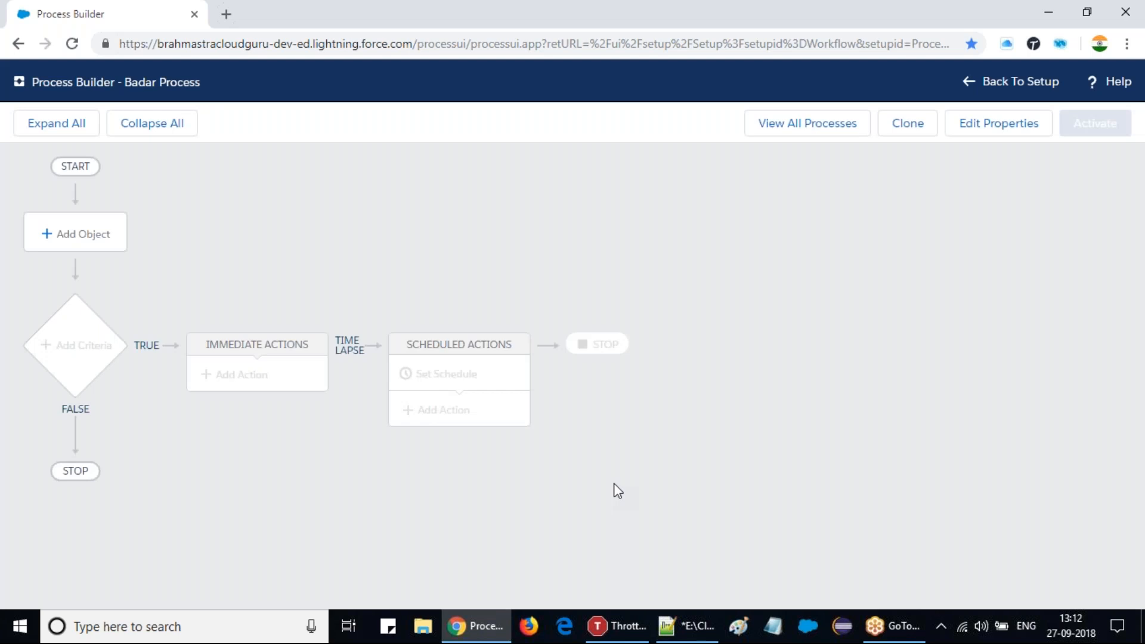
Add an object to the process and choose Case as the object it runs on
left_click(78, 244)
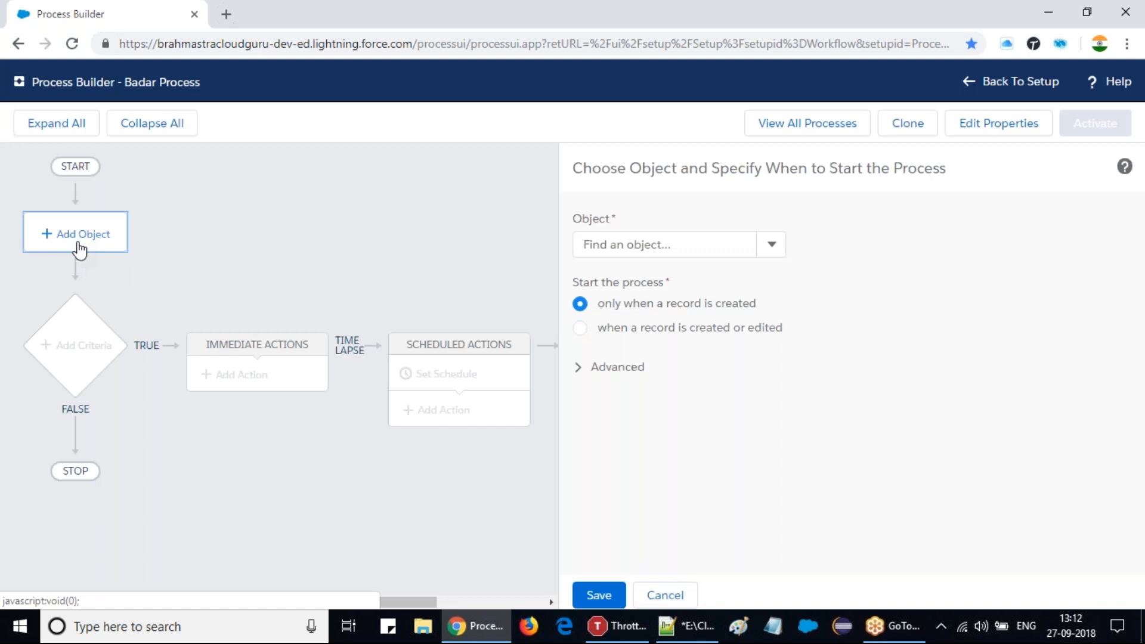
left_click(612, 247)
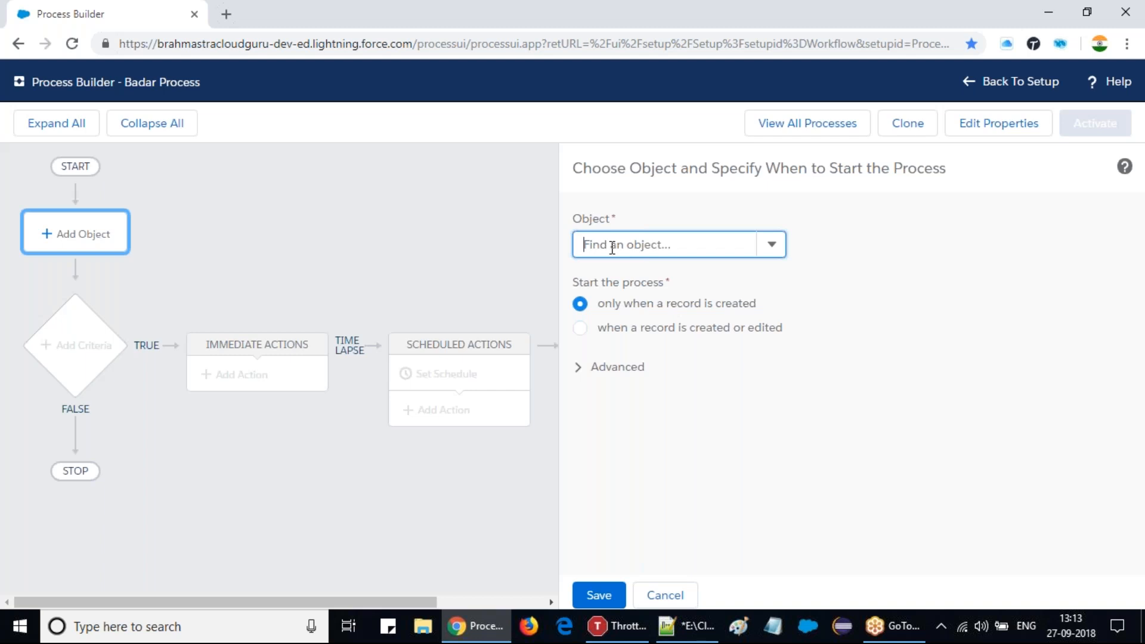
type("Acc")
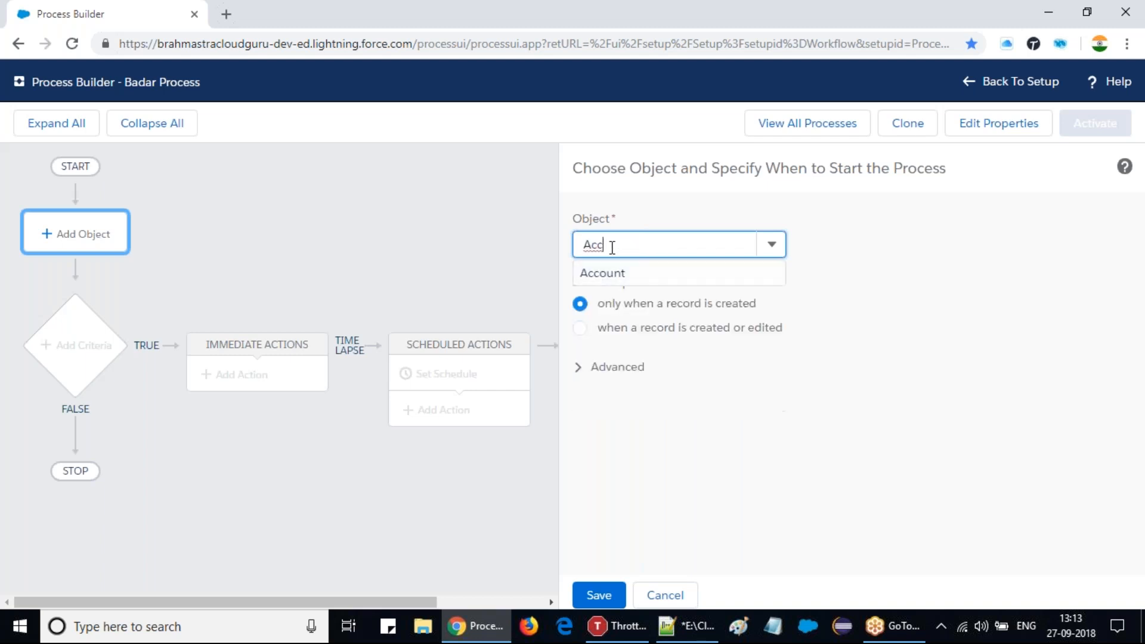
key("BackSpace")
key("BackSpace")
key("BackSpace")
type("Case")
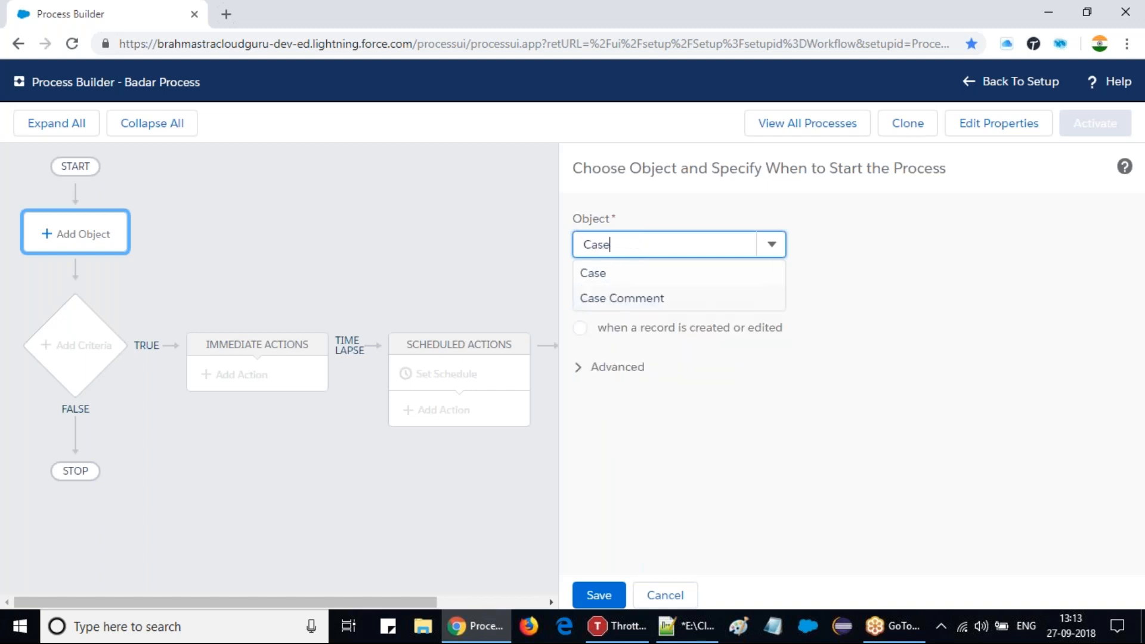
left_click(593, 274)
left_click(692, 451)
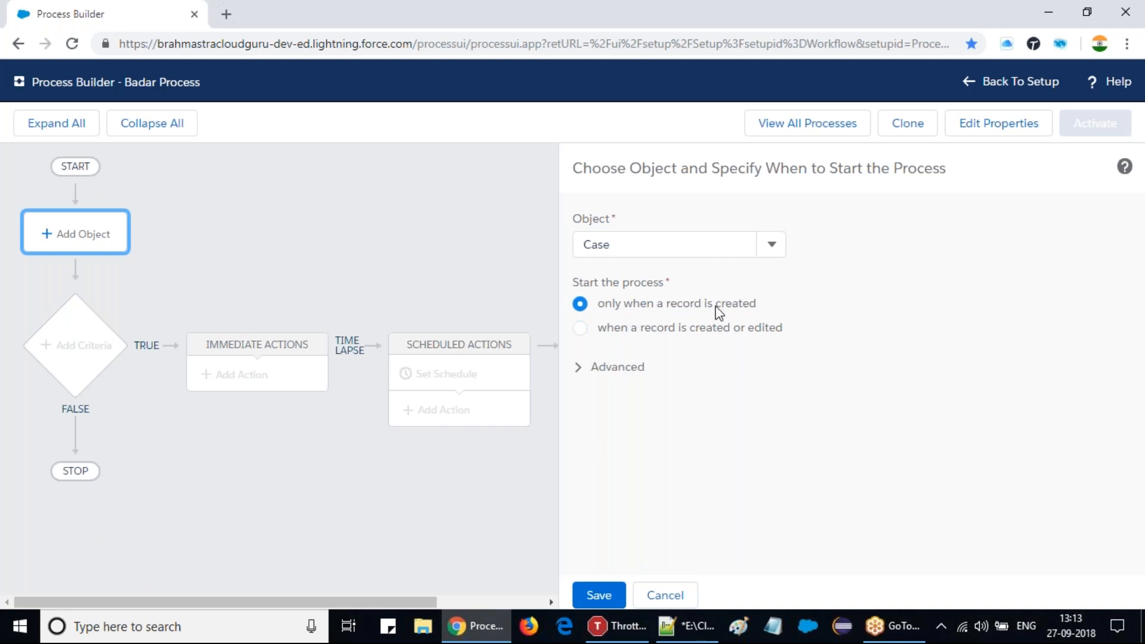
Try the "when a record is created or edited" start option and reveal the advanced recursion setting
left_click_drag(652, 309, 768, 303)
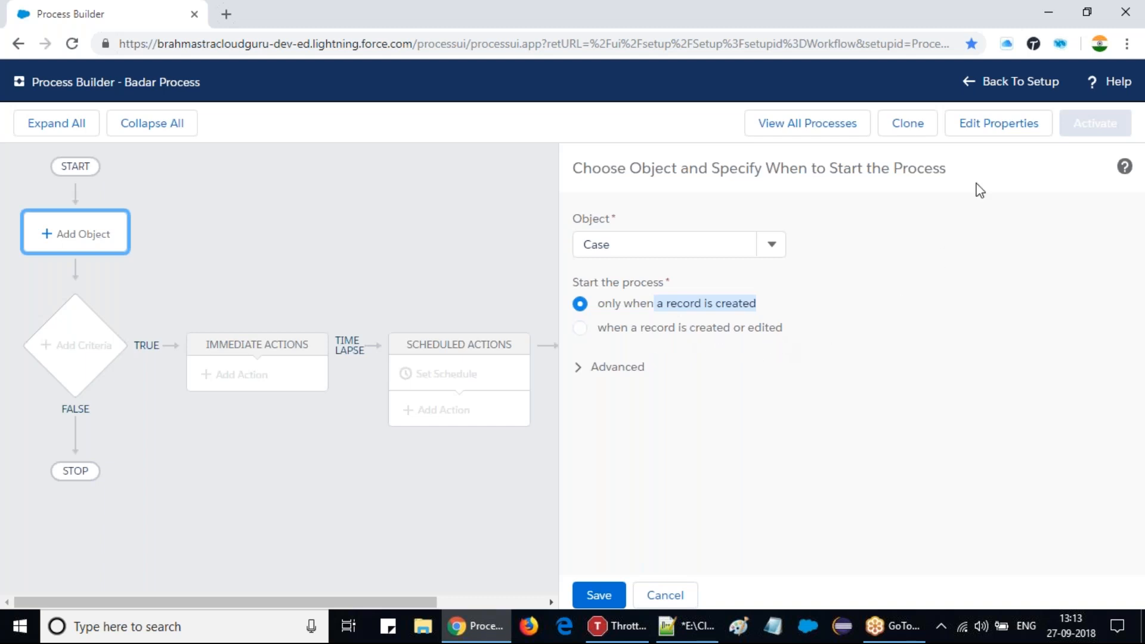
left_click(1039, 26)
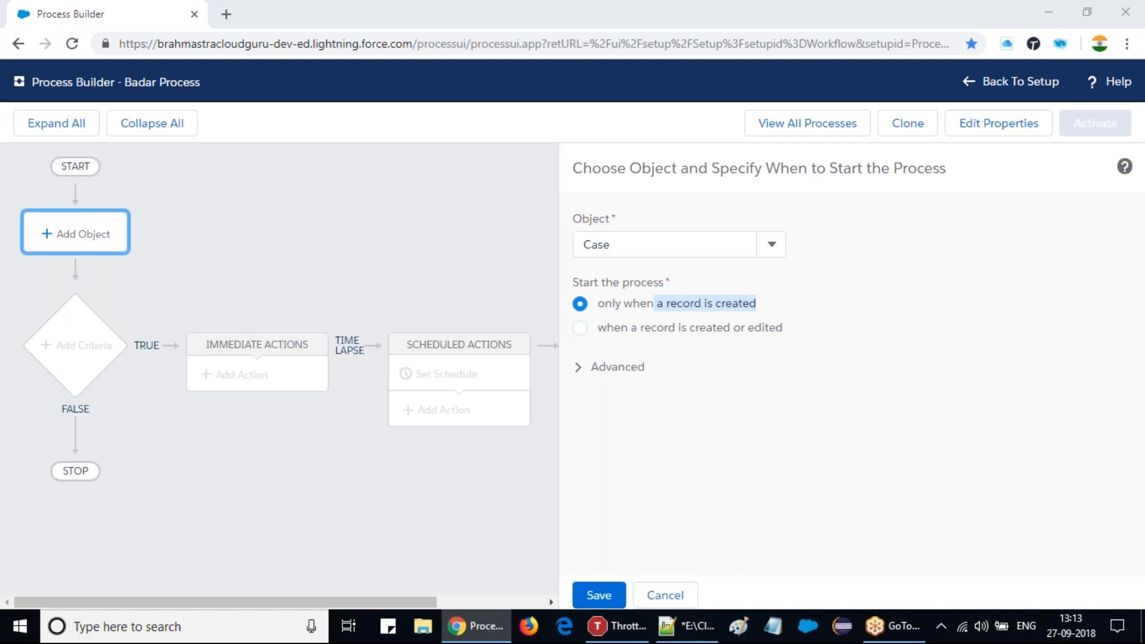
left_click(740, 311)
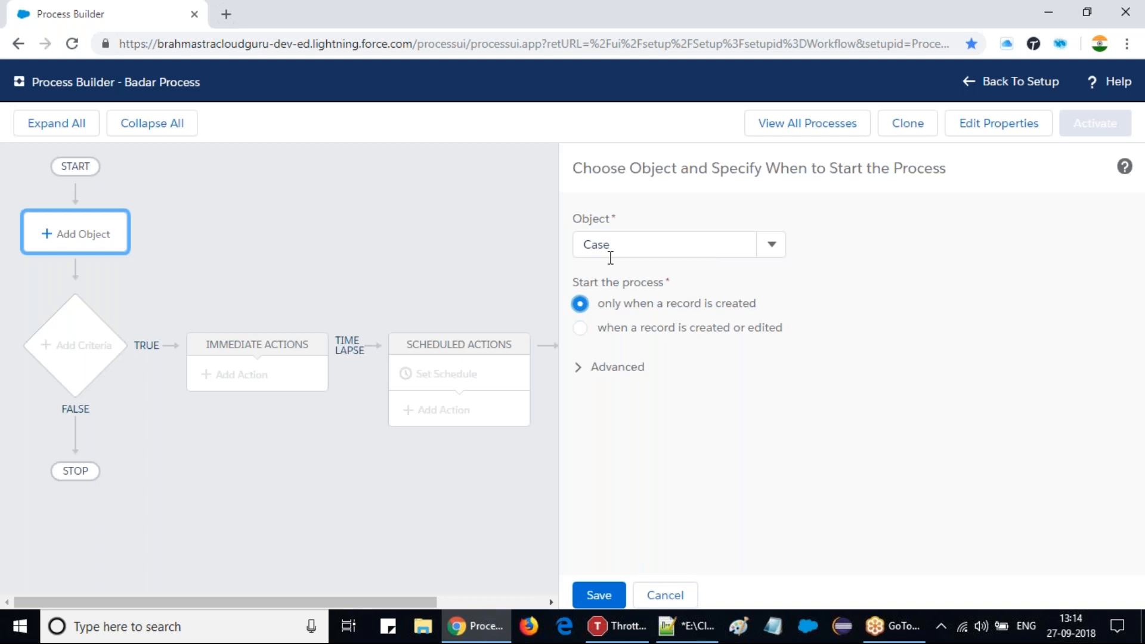
left_click_drag(651, 303, 754, 307)
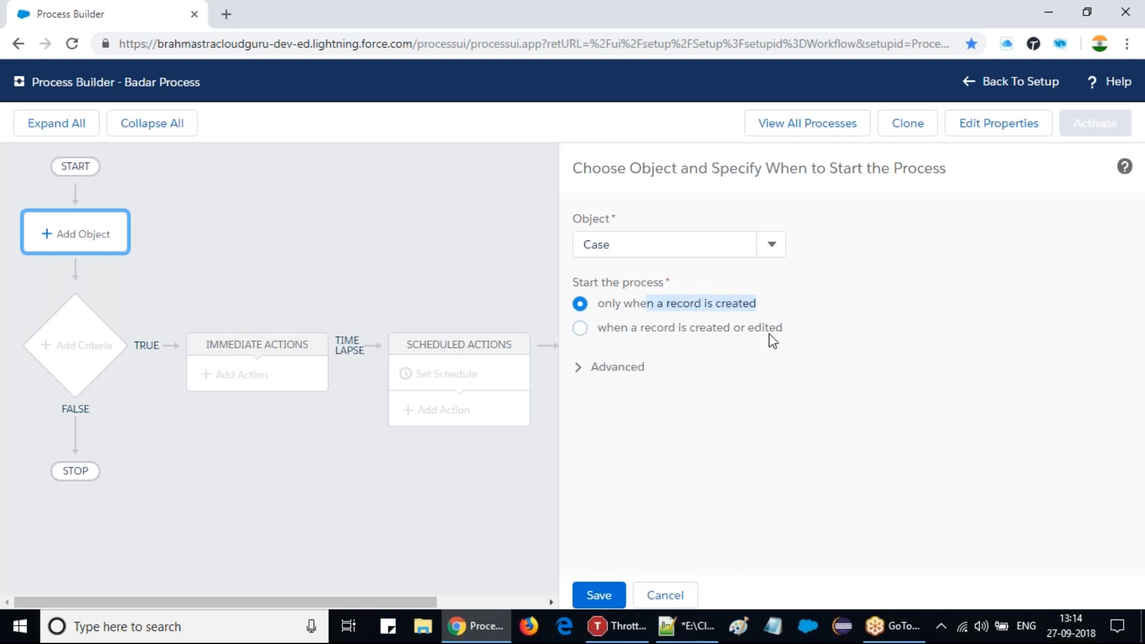
left_click(719, 337)
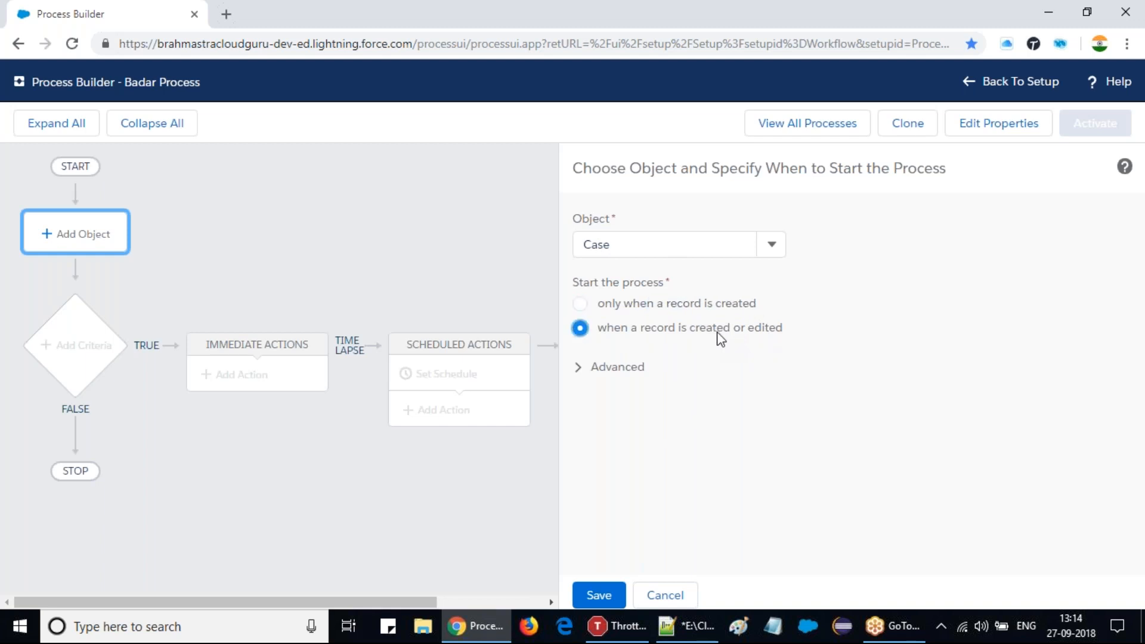
left_click(591, 368)
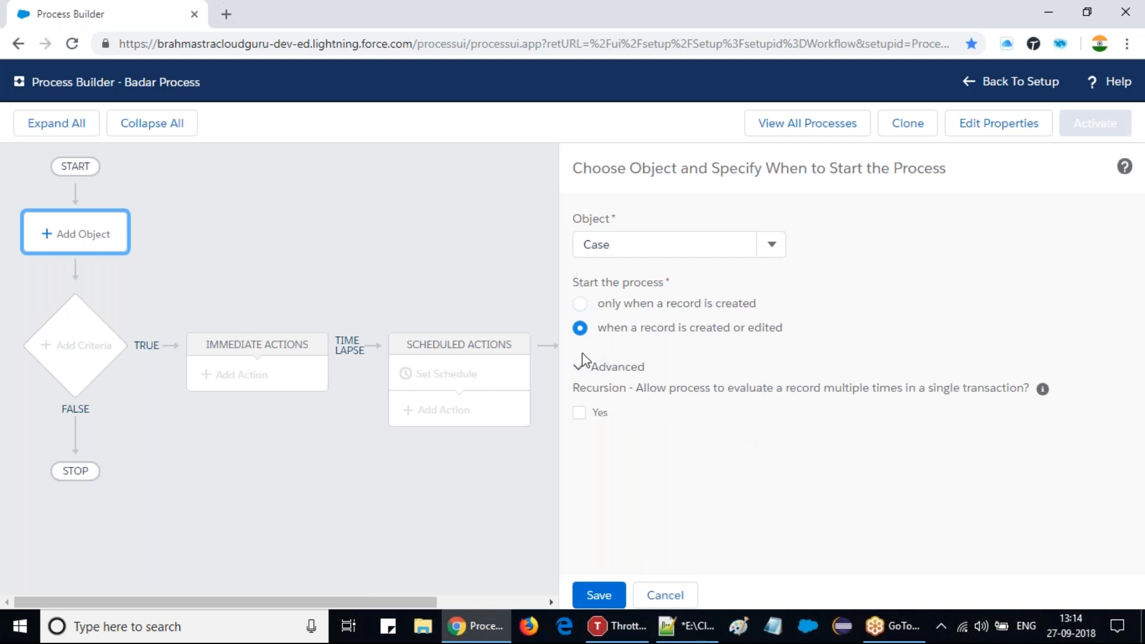
Set the process to start "only when a record is created" and save the object settings
left_click(583, 309)
left_click(596, 598)
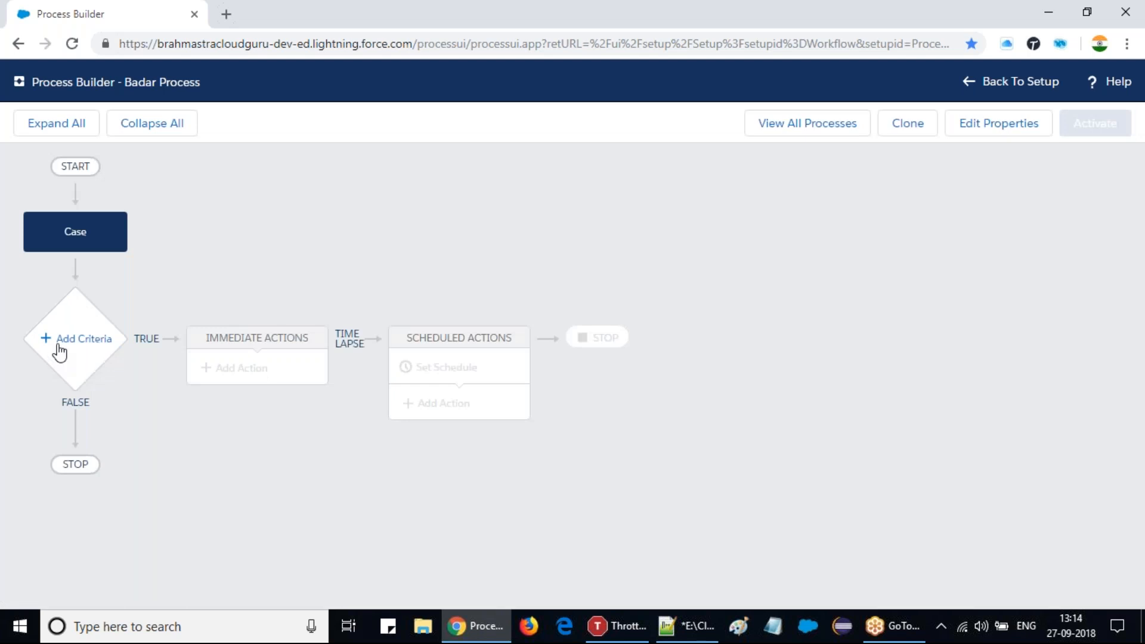
Add criteria below the Case object and name them "Case with Origin as Web"
left_click(216, 372)
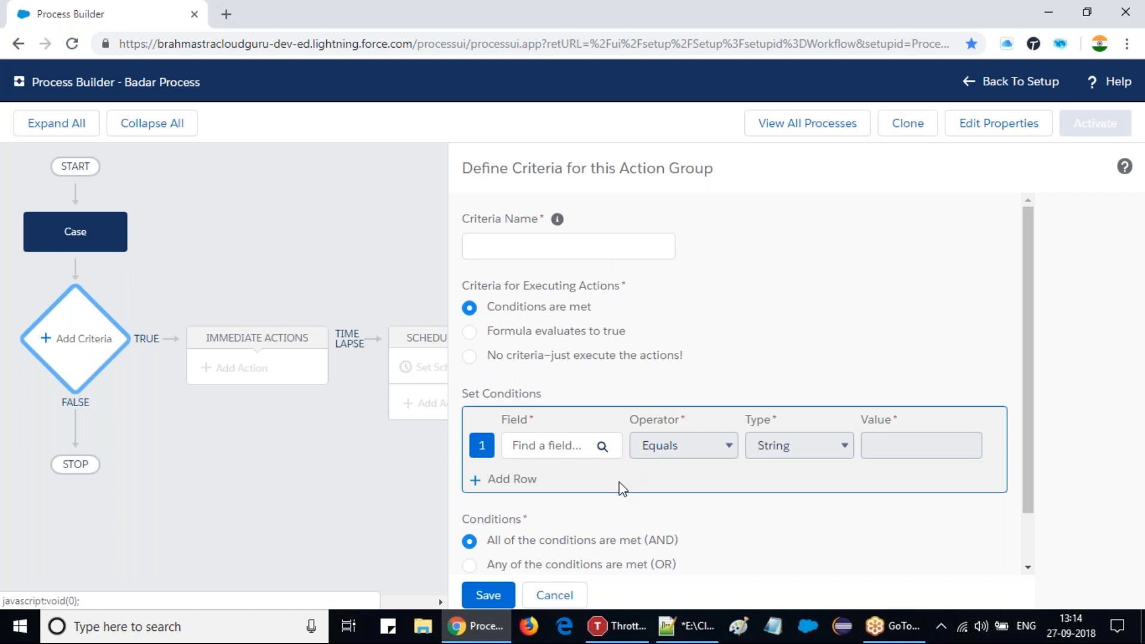
left_click(540, 252)
type("Case w")
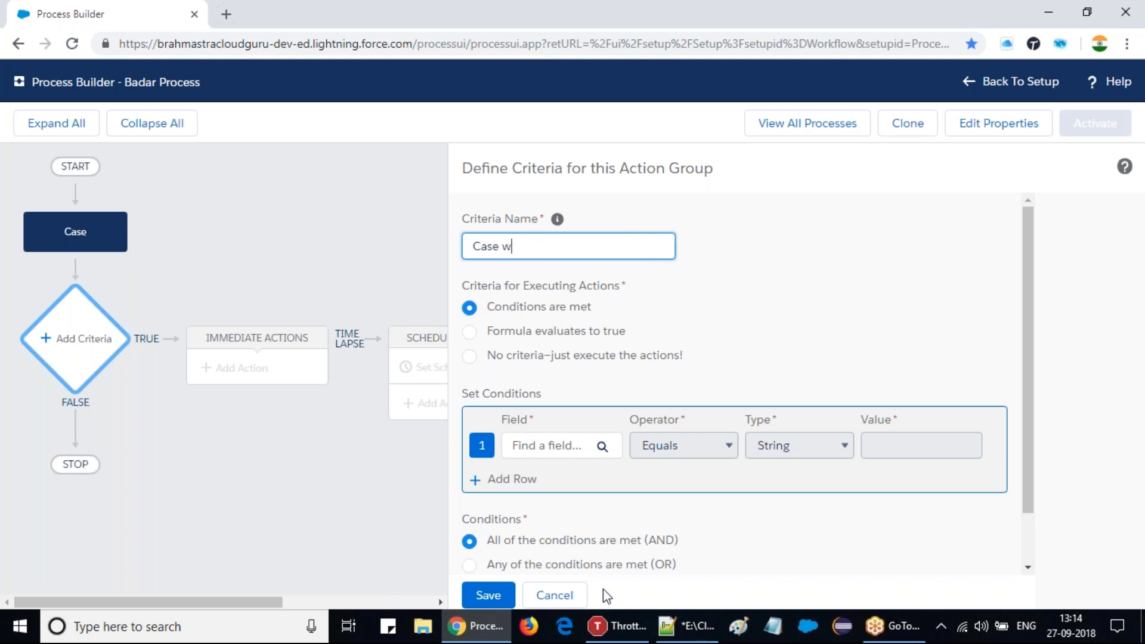
type("ith Origin as Web")
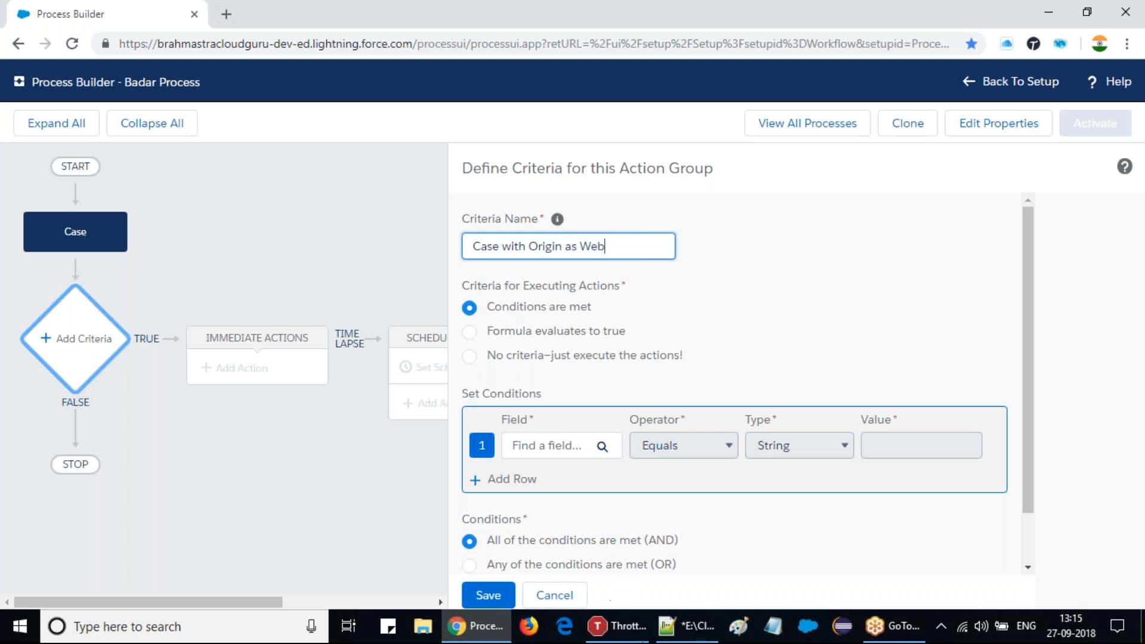
left_click(681, 273)
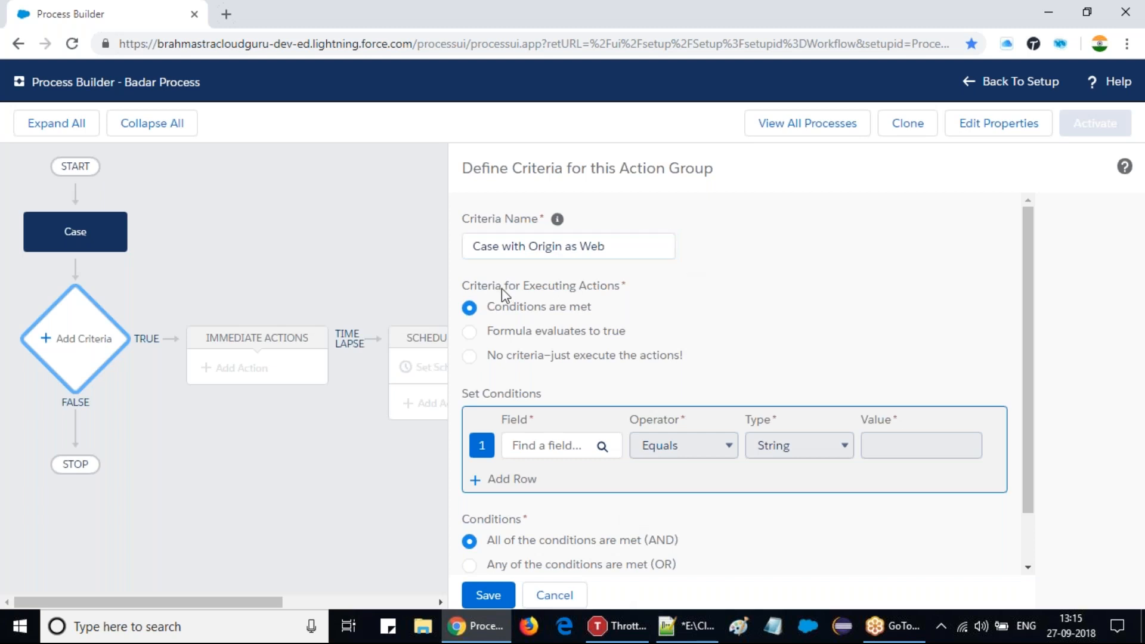
Define the first condition so that the Case Origin field equals the picklist value Web
left_click(556, 453)
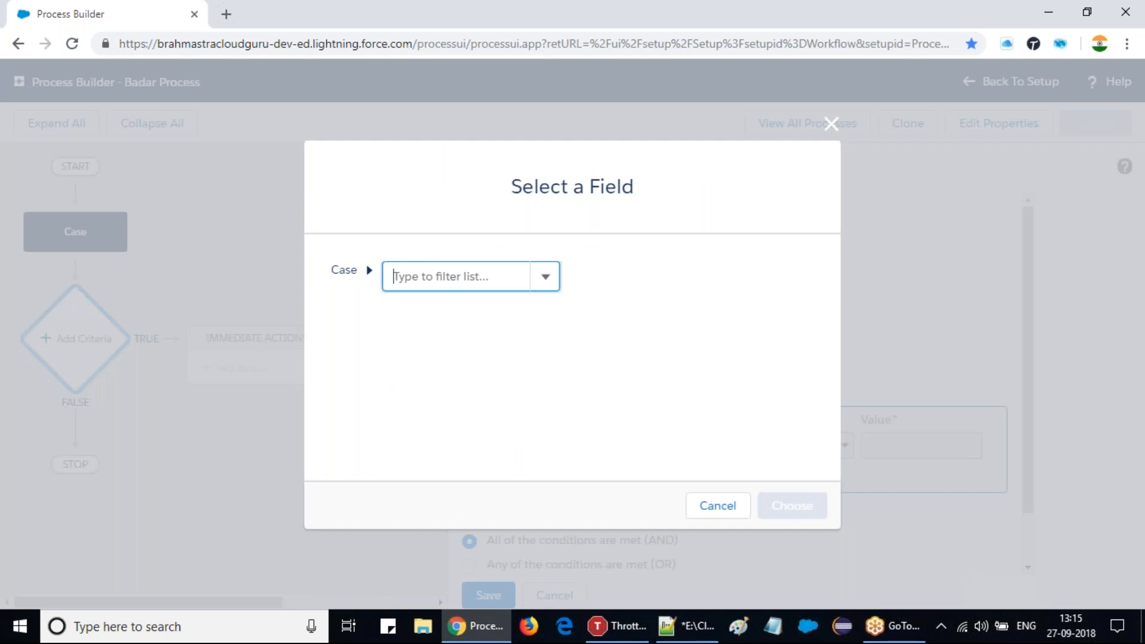
type("ori")
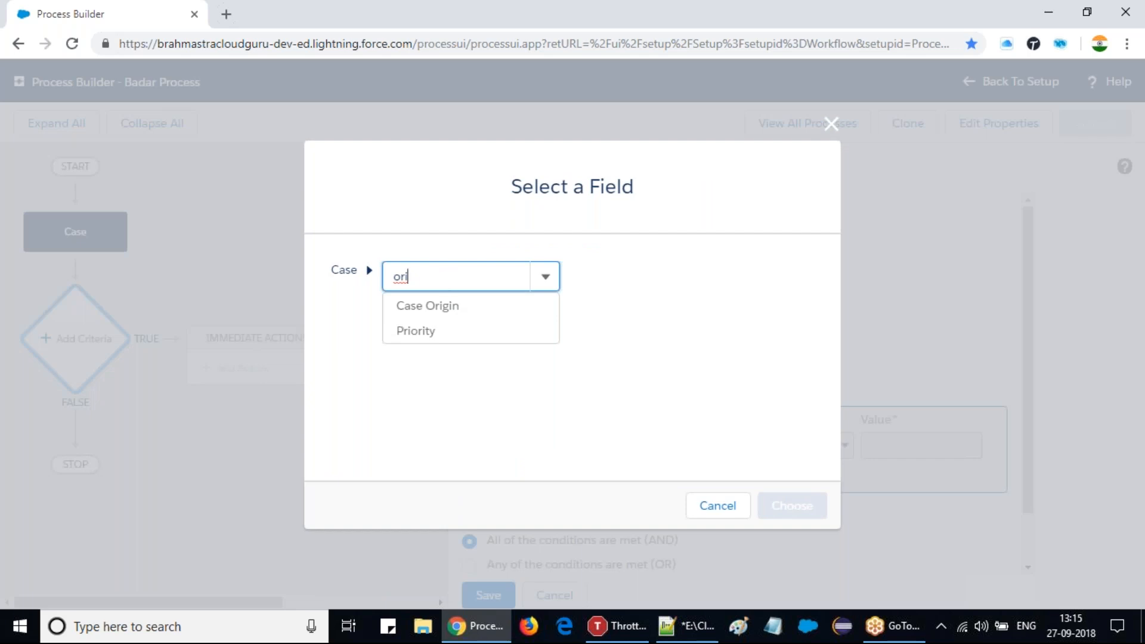
left_click(436, 308)
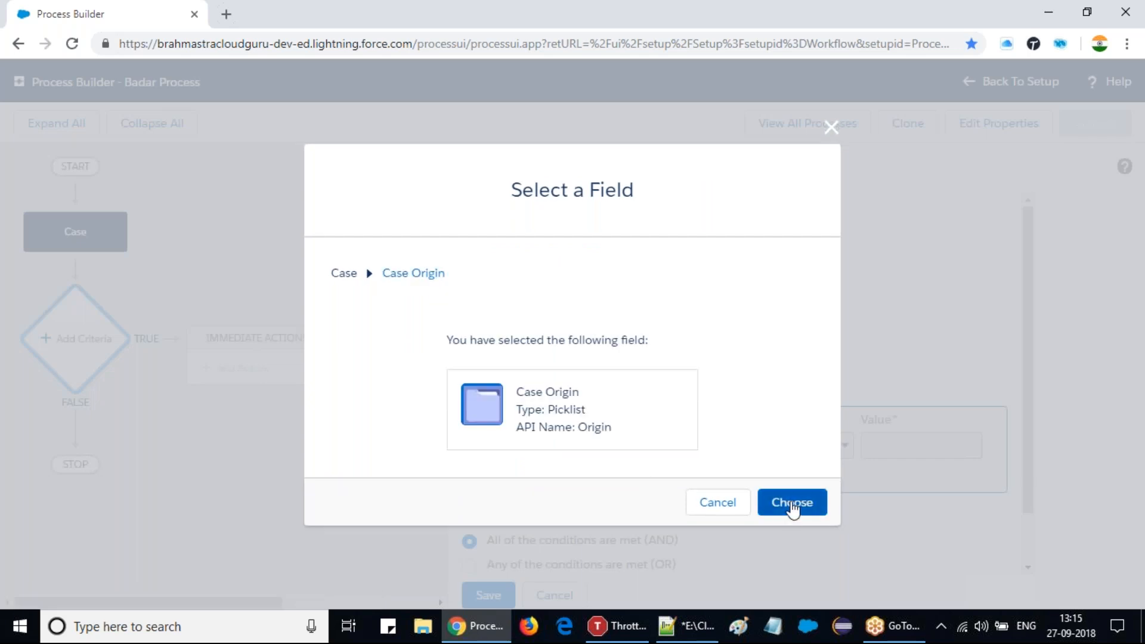
left_click(792, 504)
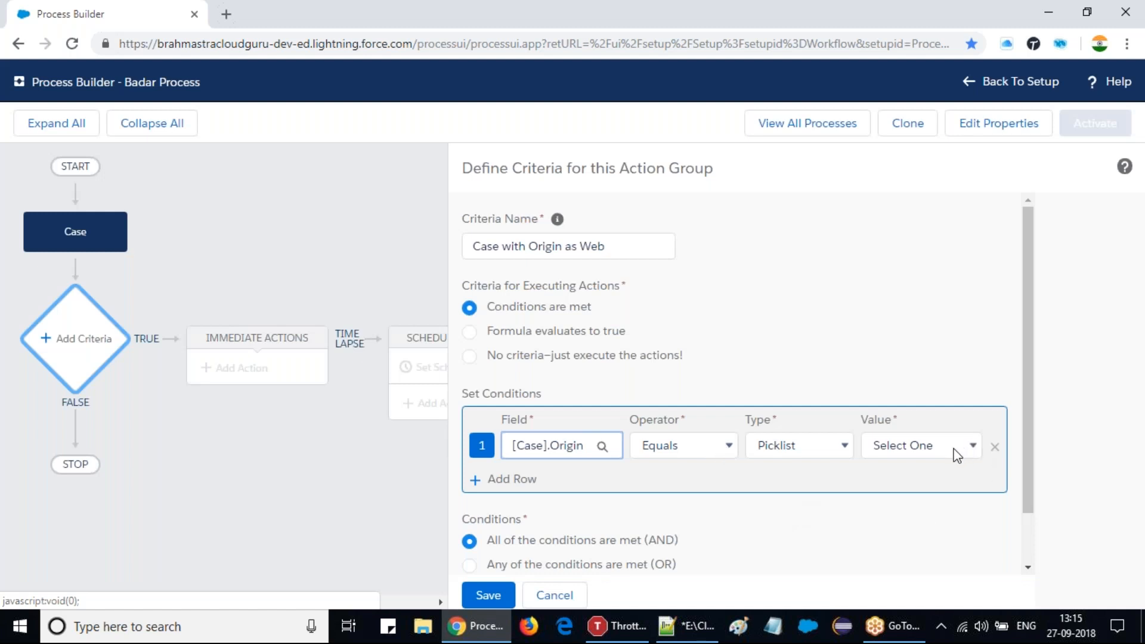
left_click(970, 446)
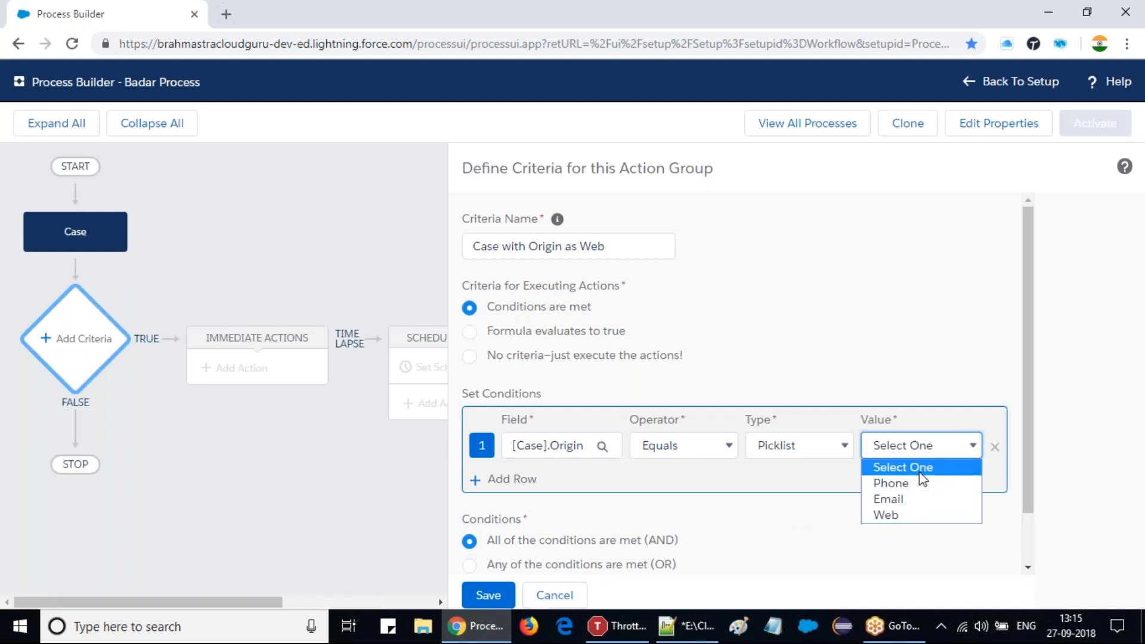
left_click(888, 515)
double_click(853, 495)
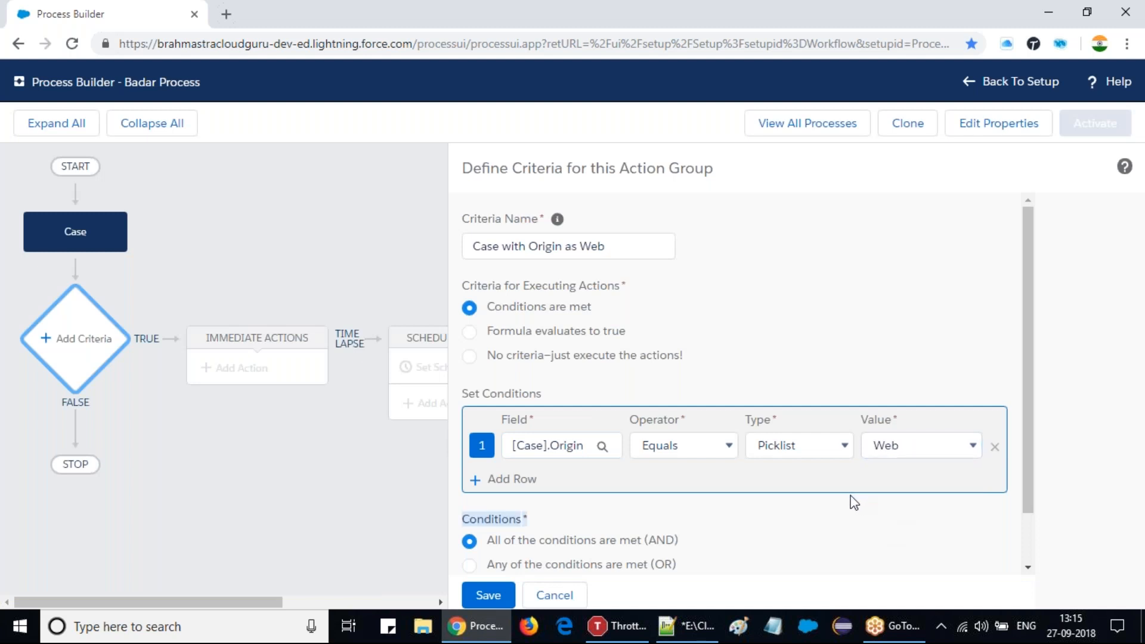
Try a Field Reference as the condition's type, with Case Origin as the field to compare against
left_click(826, 452)
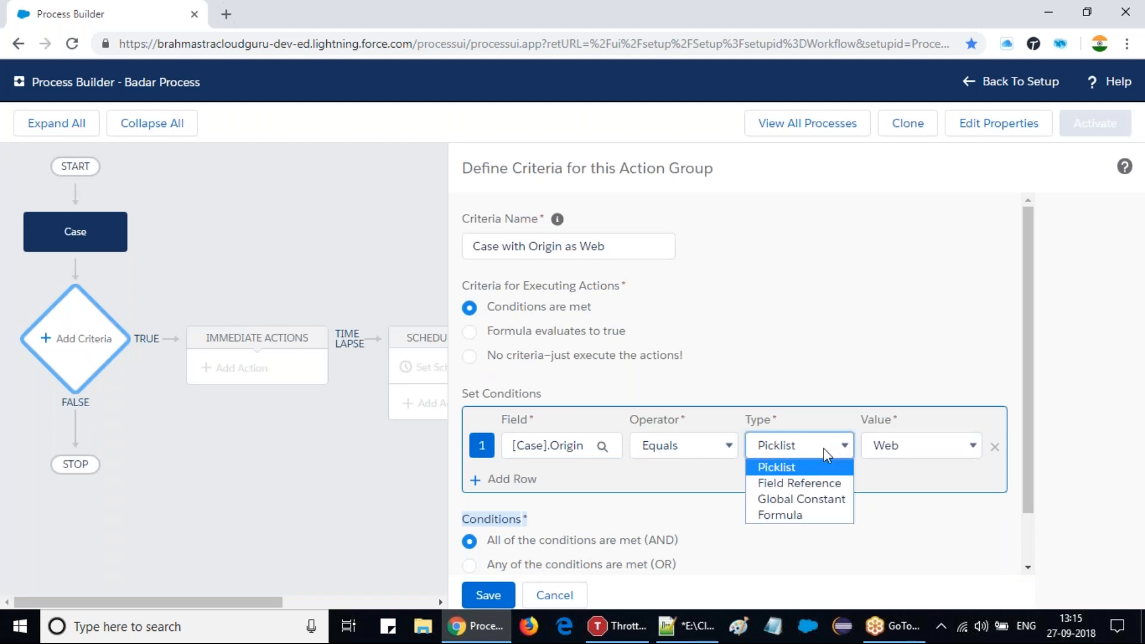
left_click(827, 481)
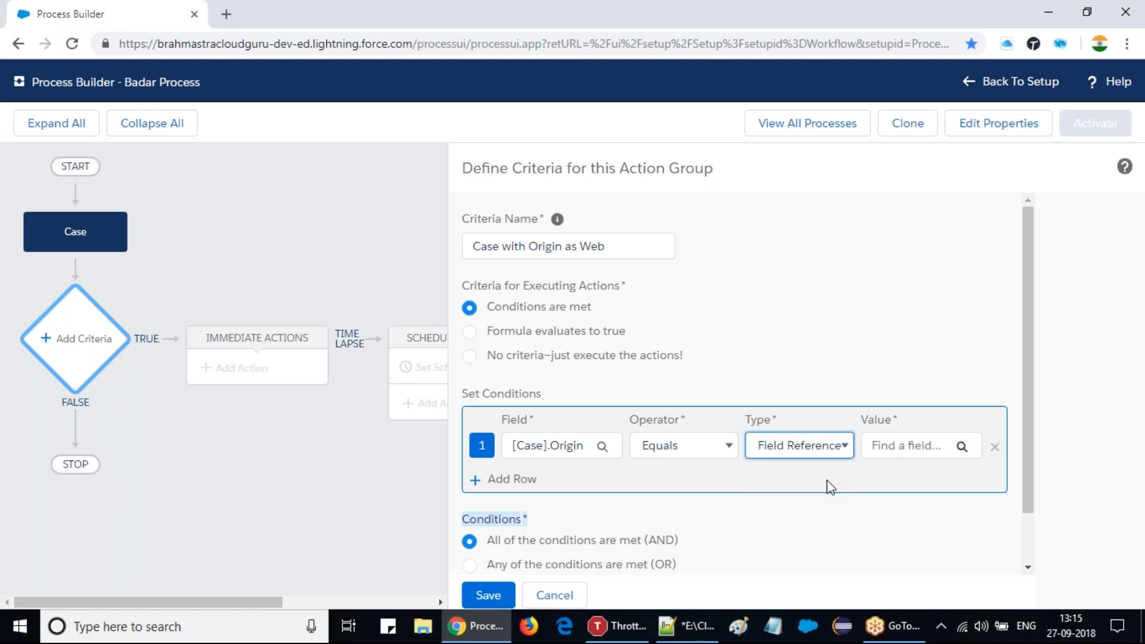
left_click(961, 447)
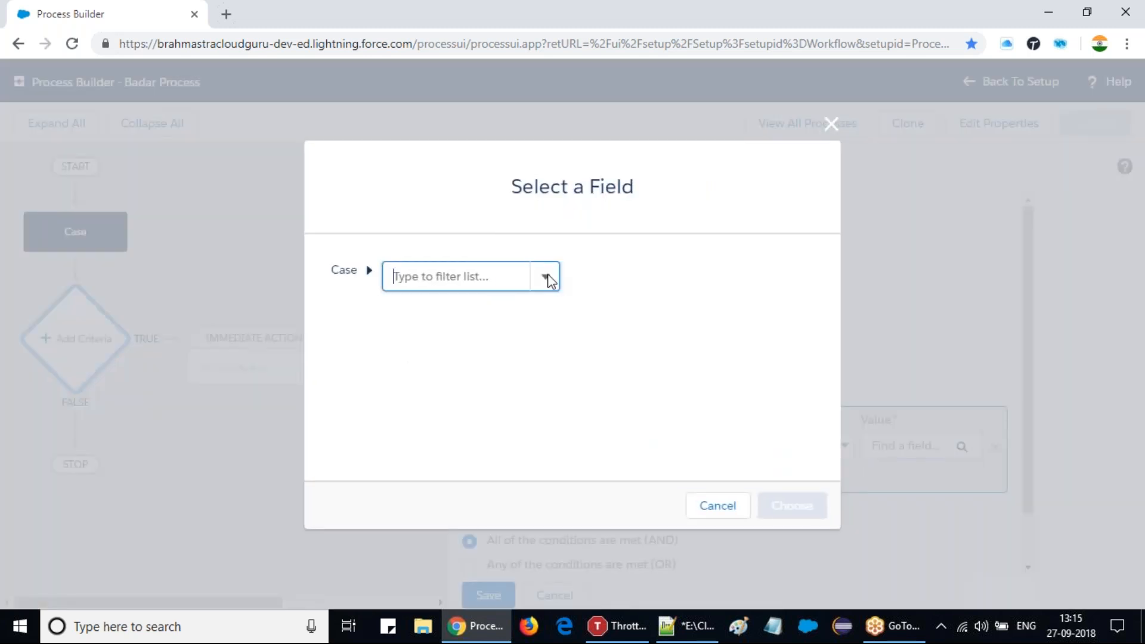
left_click(545, 278)
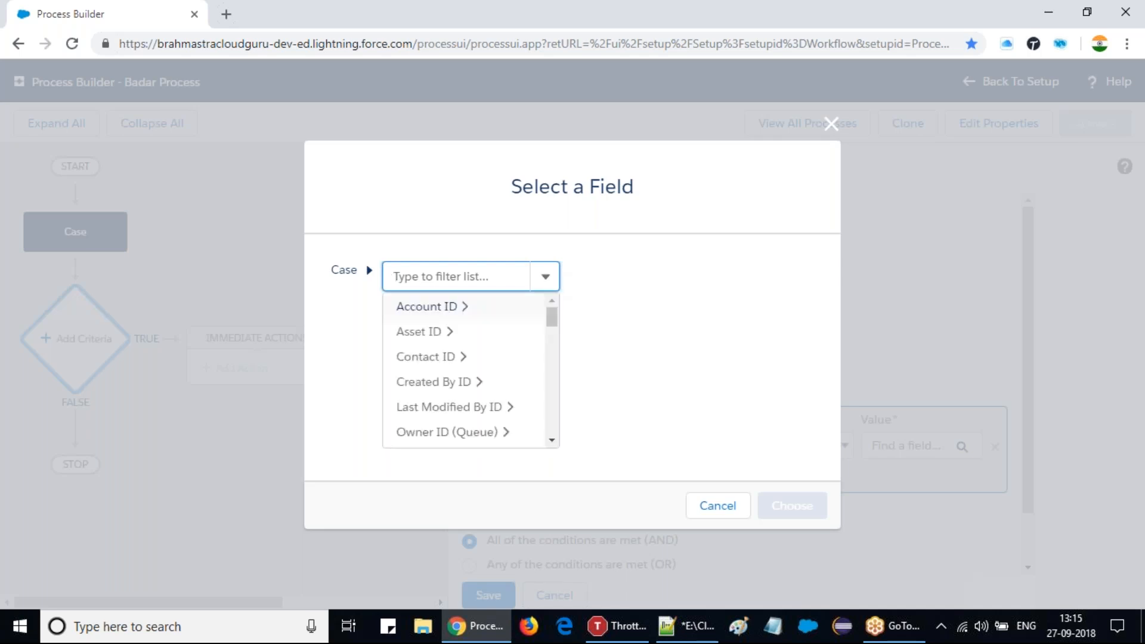
type("origi")
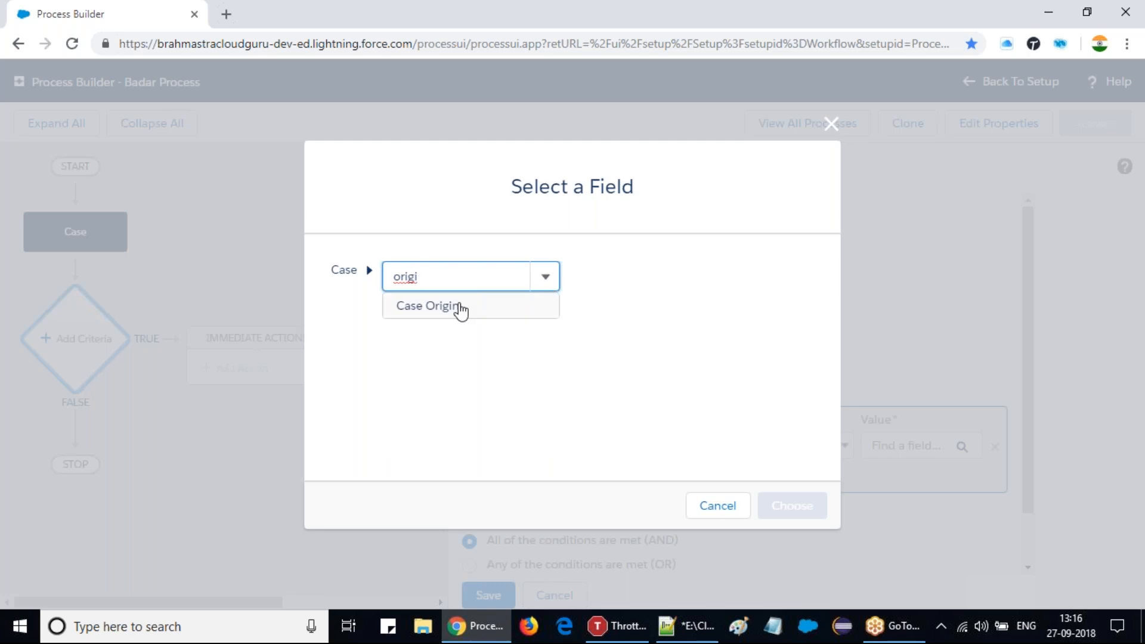
left_click(460, 310)
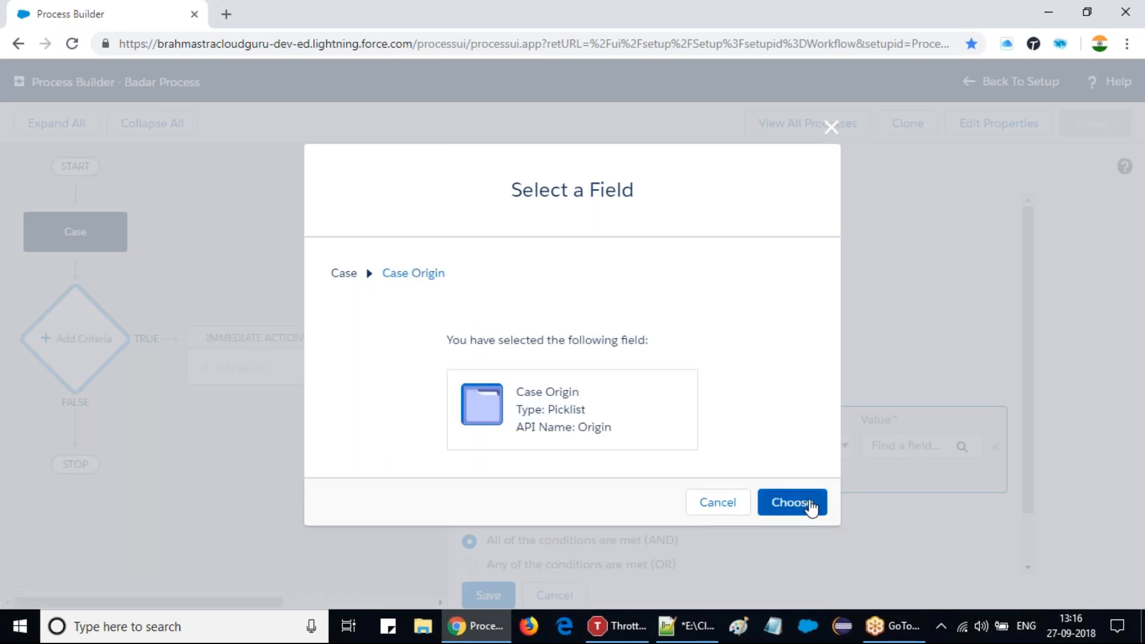
left_click(806, 507)
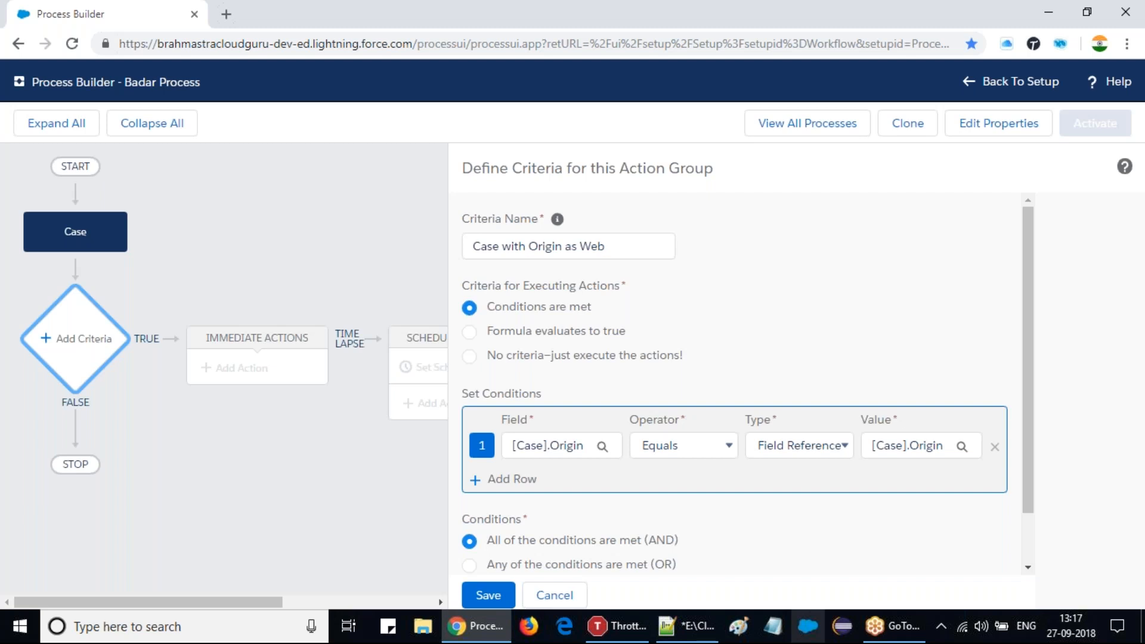
Set the condition's type to Picklist and its value to Web, and save the criteria
left_click(812, 454)
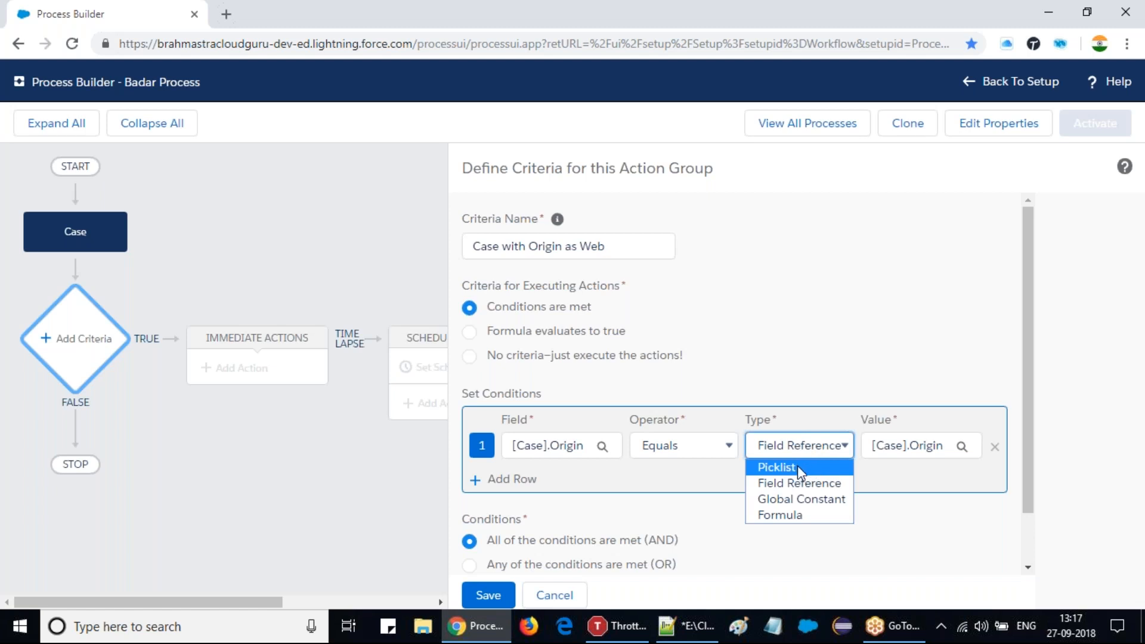
left_click(800, 469)
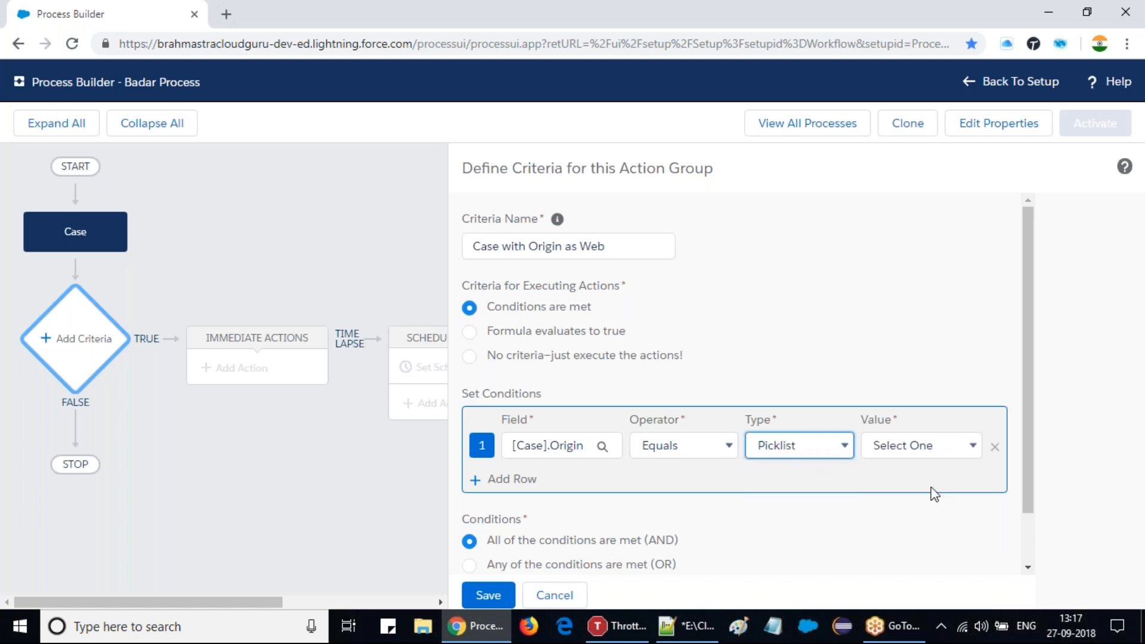
left_click(892, 455)
left_click(895, 514)
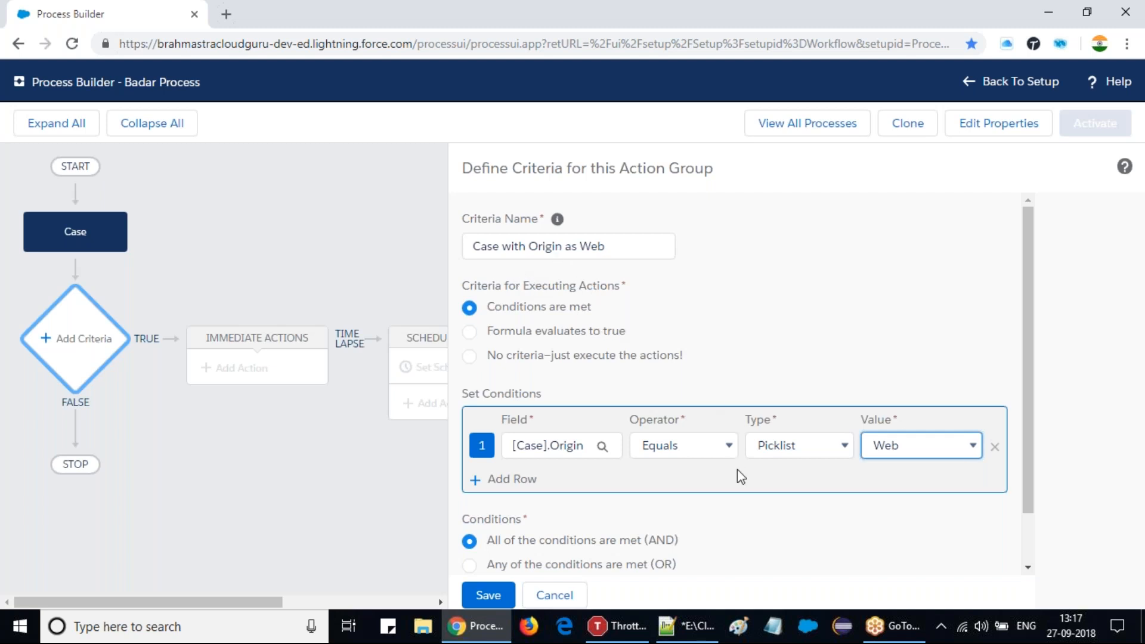
scroll(656, 555, "down", 1)
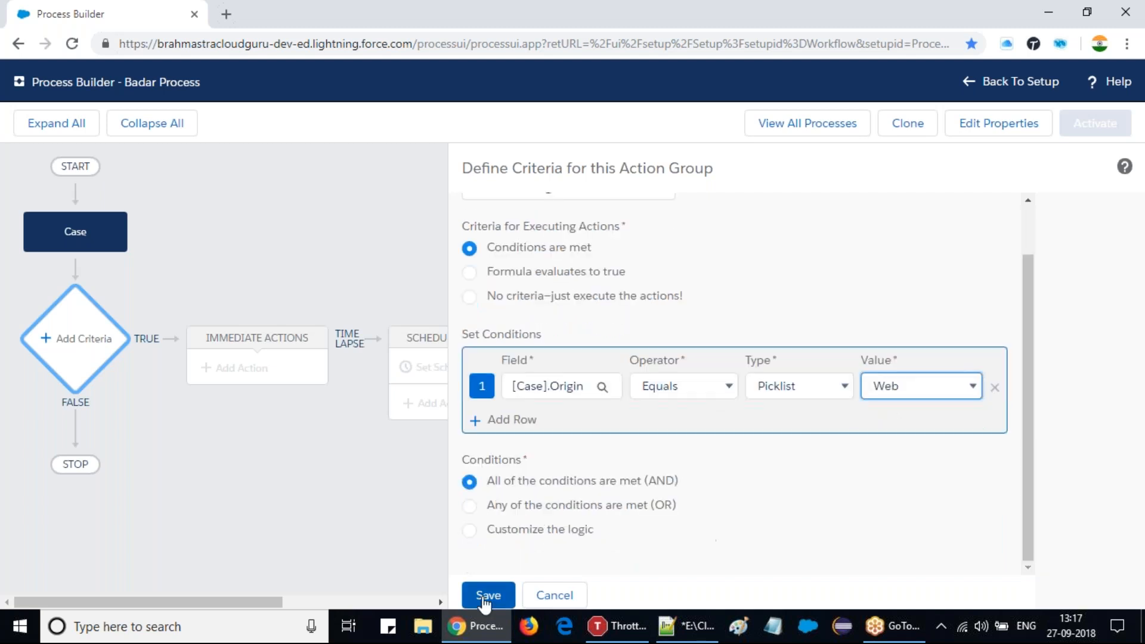
left_click(486, 599)
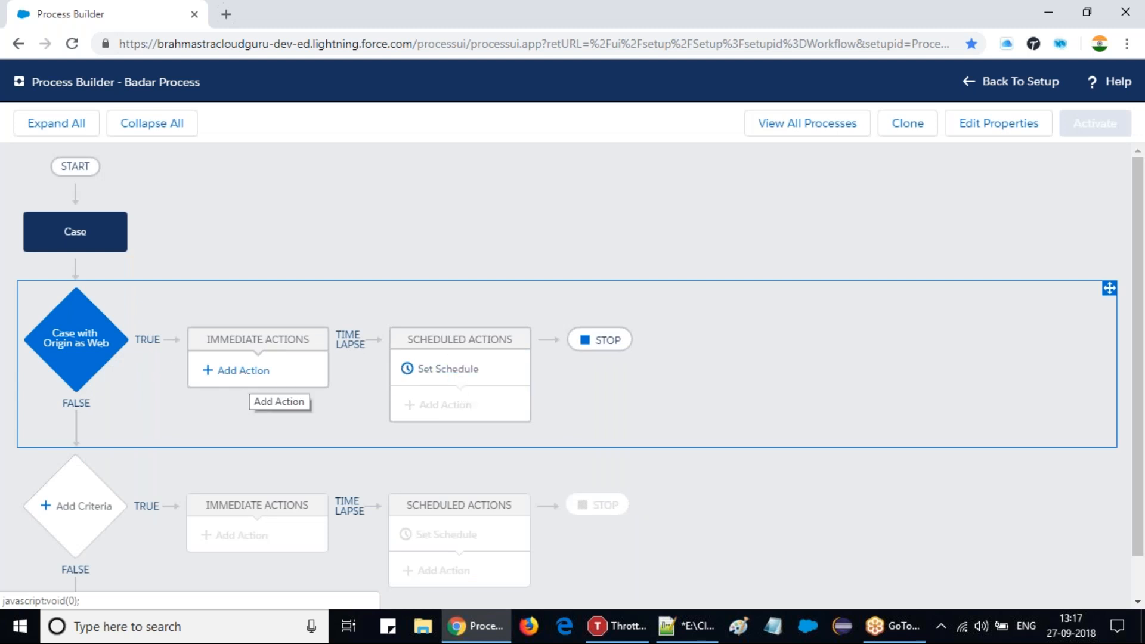
Add an immediate action of type Post to Chatter to the "Case with Origin as Web" criteria
left_click(247, 373)
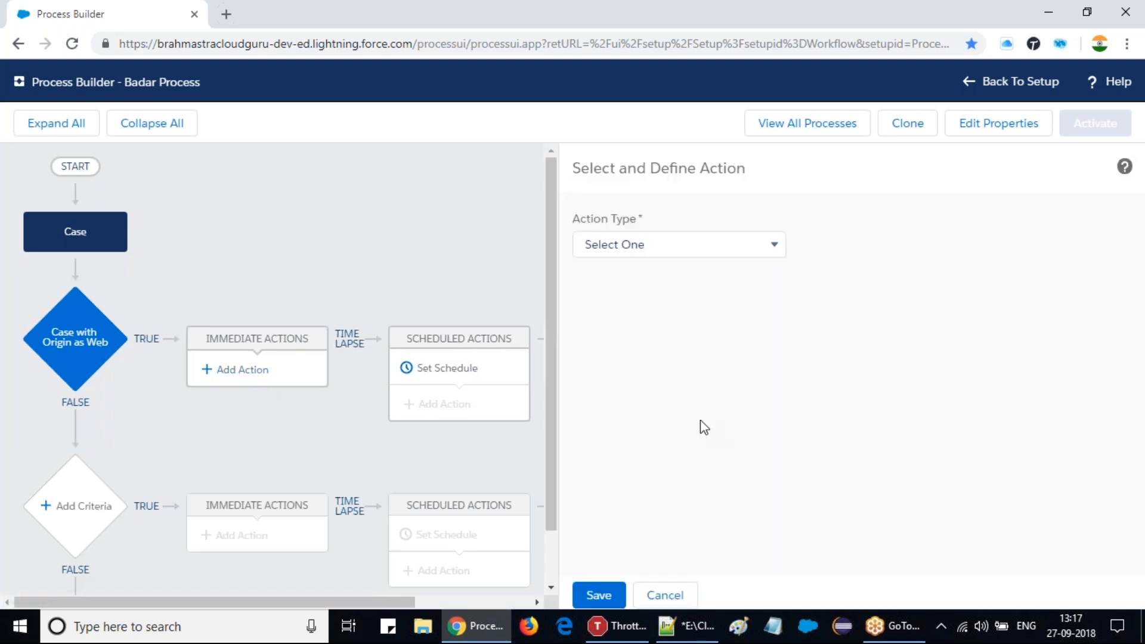
left_click(741, 249)
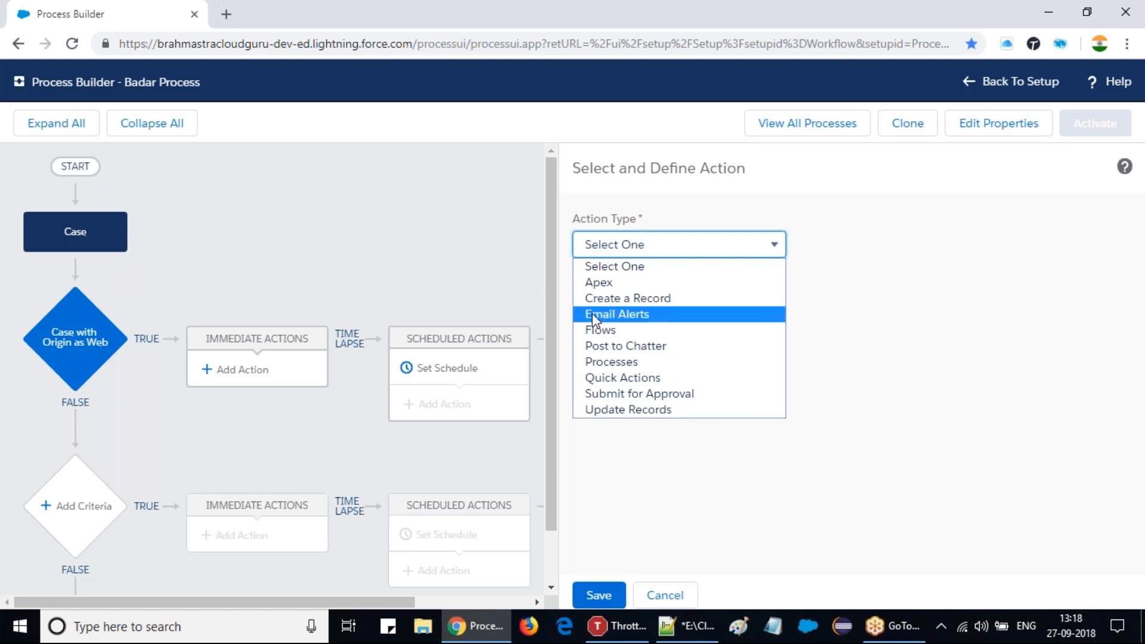
left_click(628, 346)
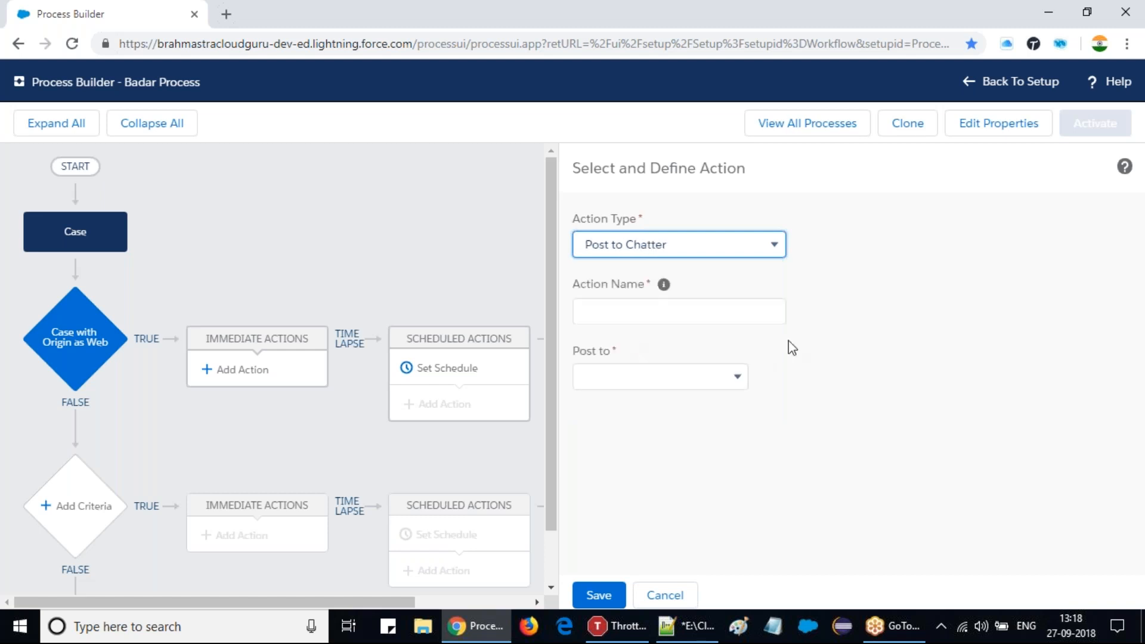
Name the action "New Case Post" and make it post to This Record
left_click(623, 317)
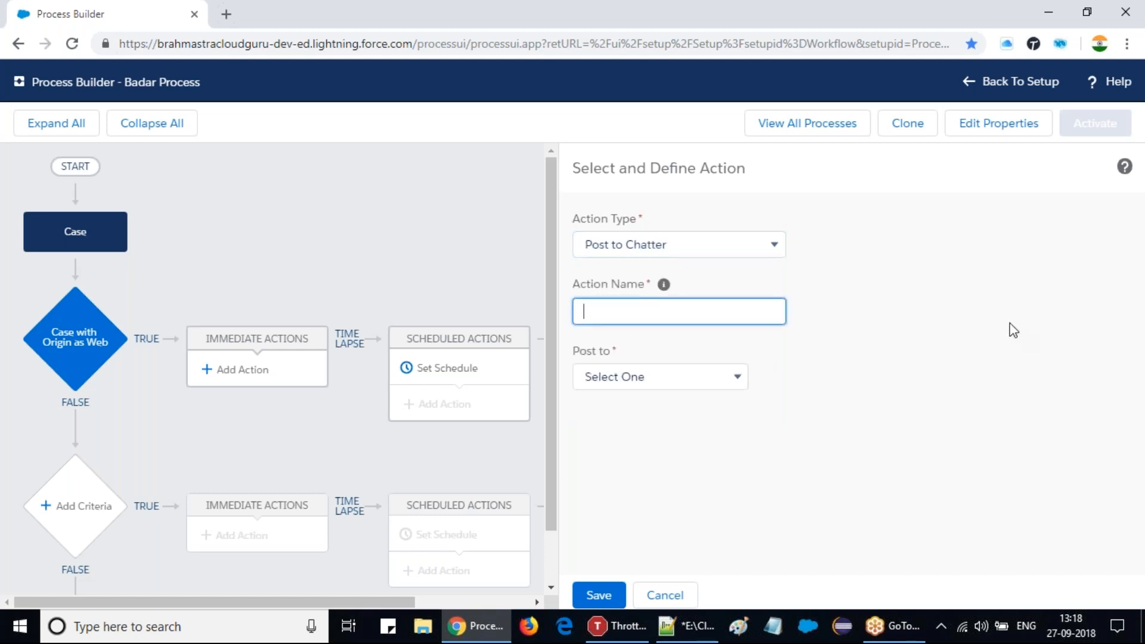
type("Case")
key("BackSpace")
key("BackSpace")
key("BackSpace")
key("BackSpace")
key("BackSpace")
type("New Case Post")
left_click(716, 382)
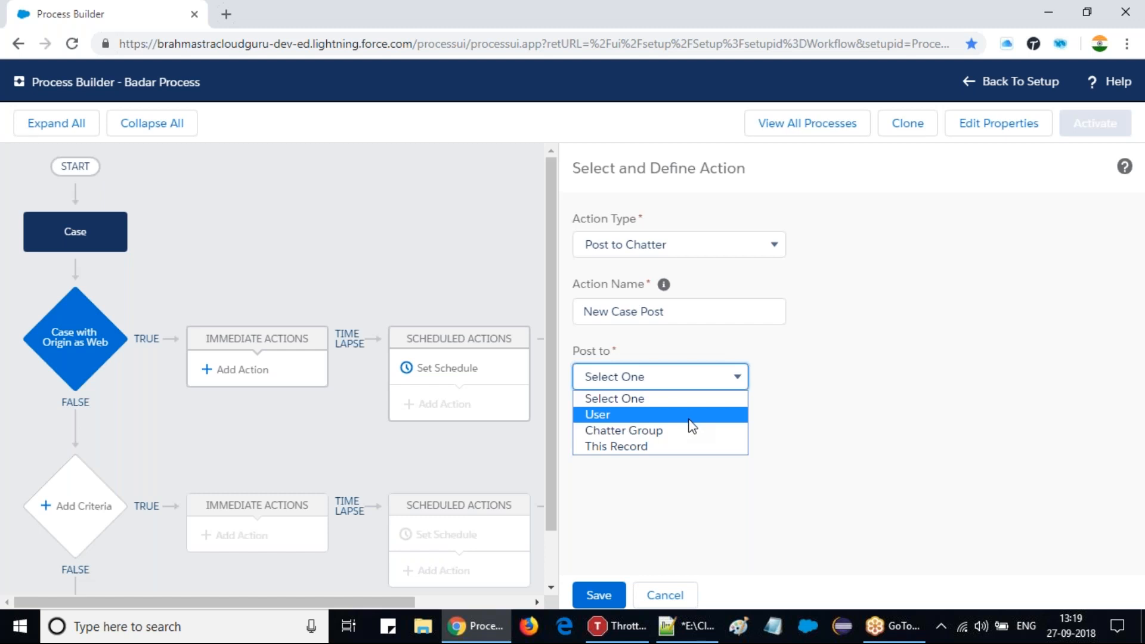
left_click(601, 453)
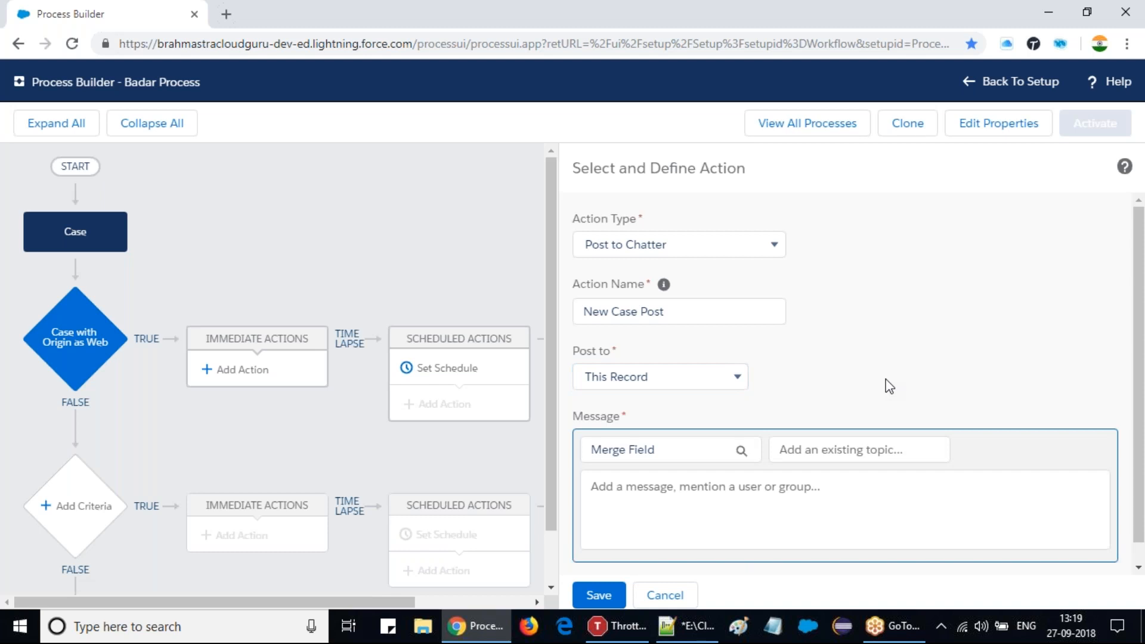
Insert the Case's Name field as a merge field in the Chatter message
scroll(889, 386, "down", 1)
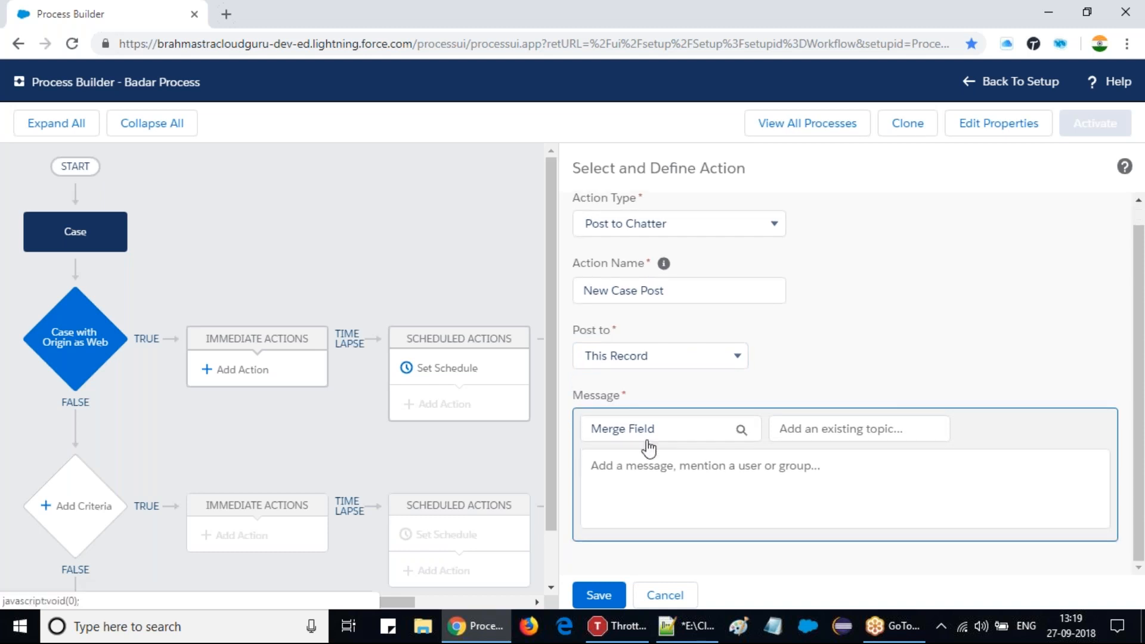
left_click(741, 430)
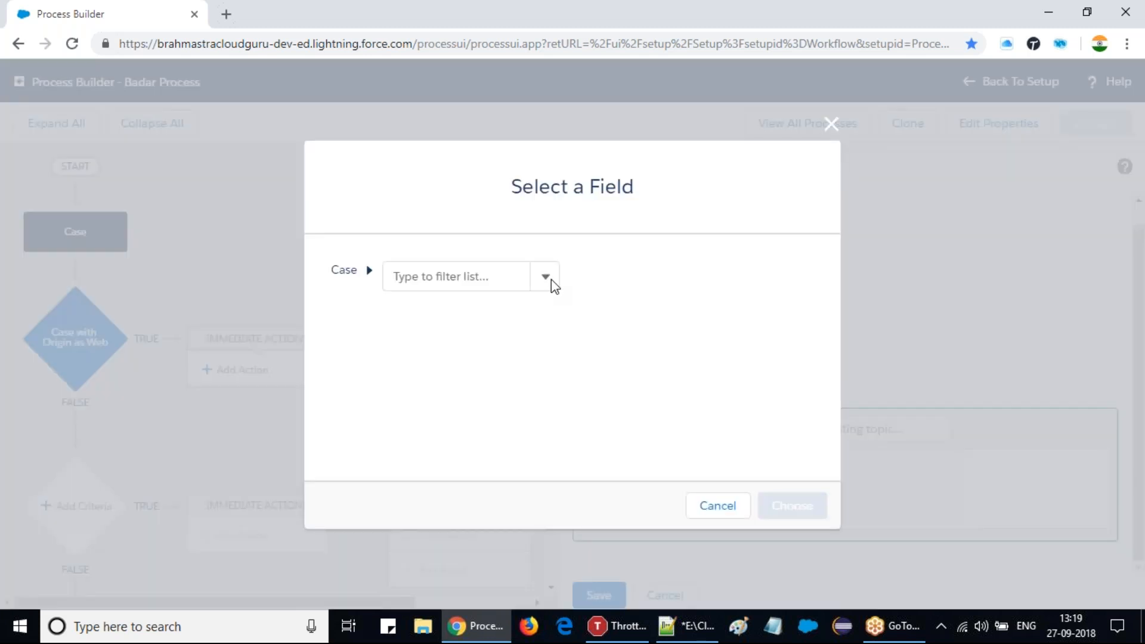
left_click(480, 277)
left_click(484, 279)
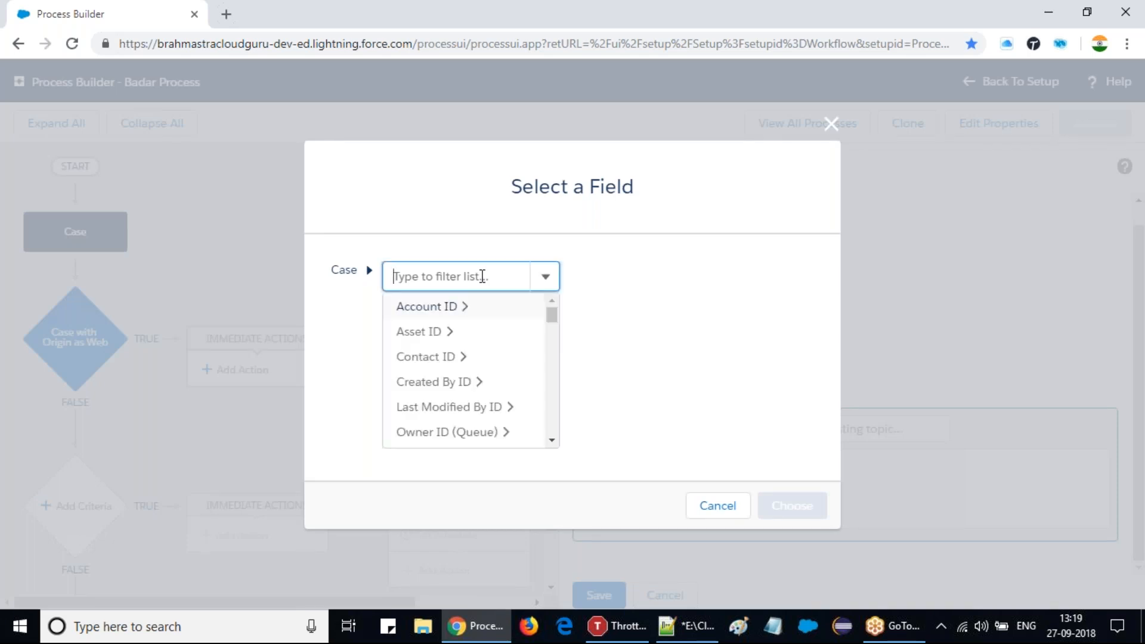
left_click(484, 279)
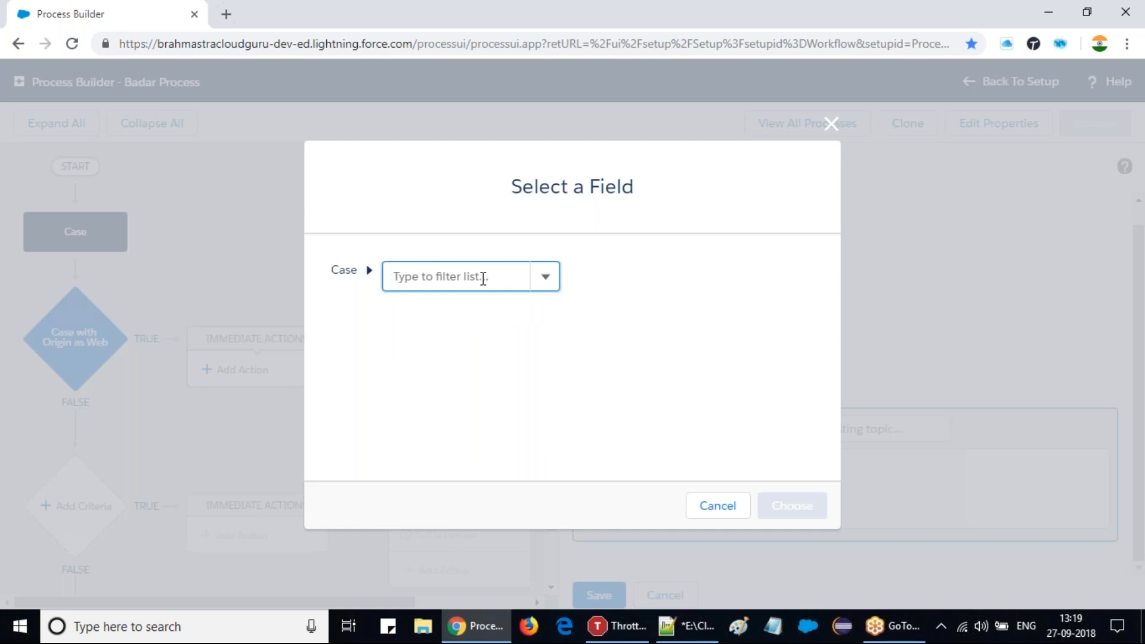
type("na")
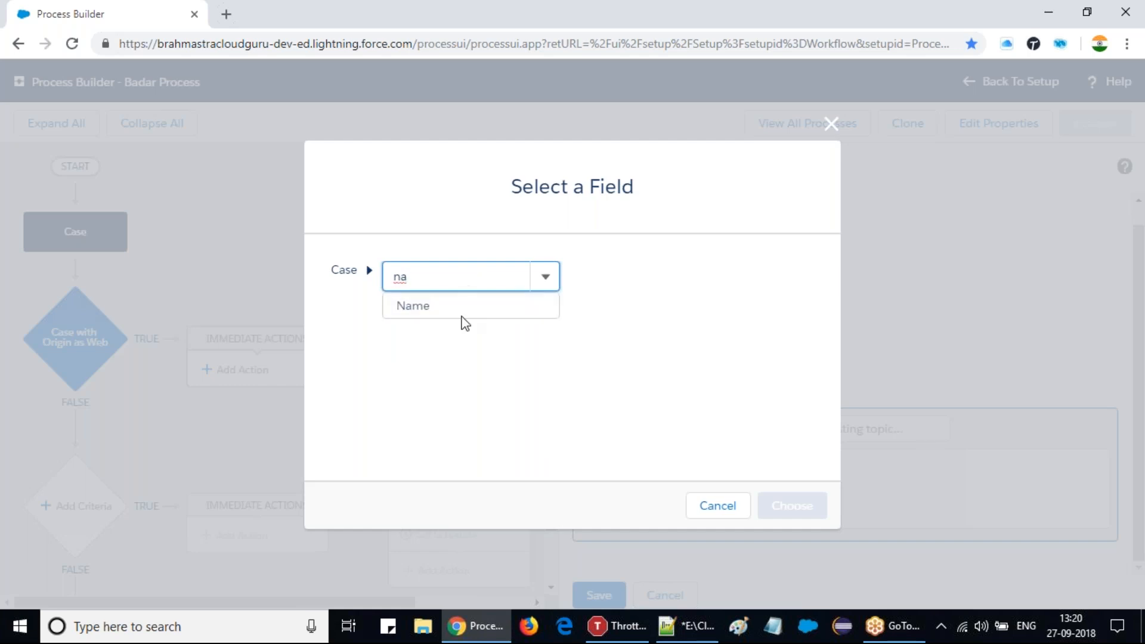
left_click(455, 307)
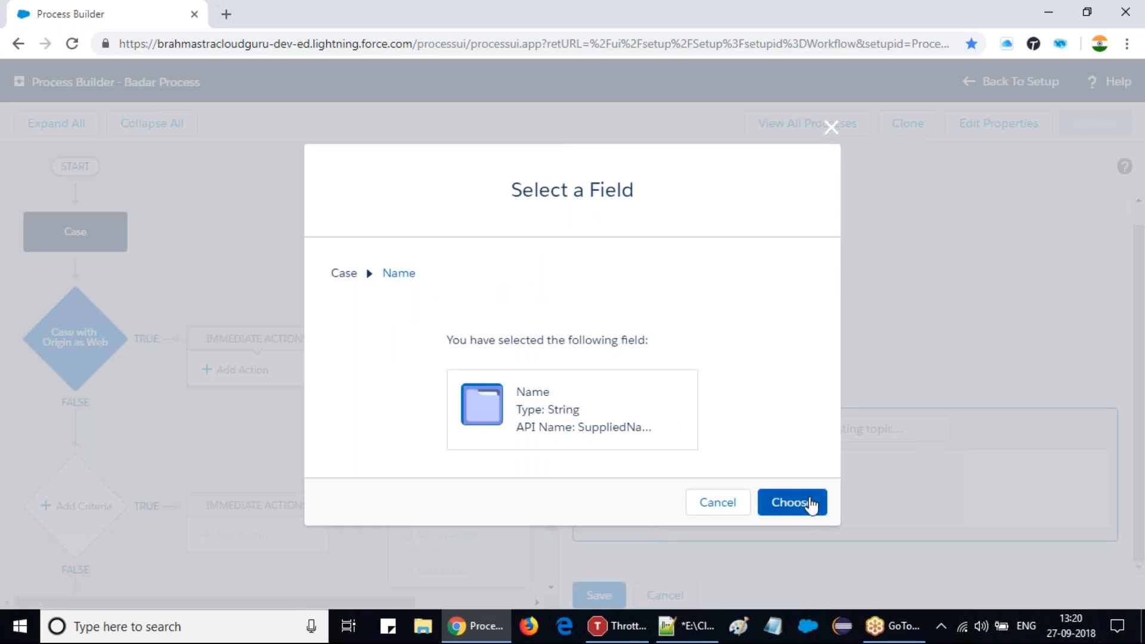
left_click(810, 506)
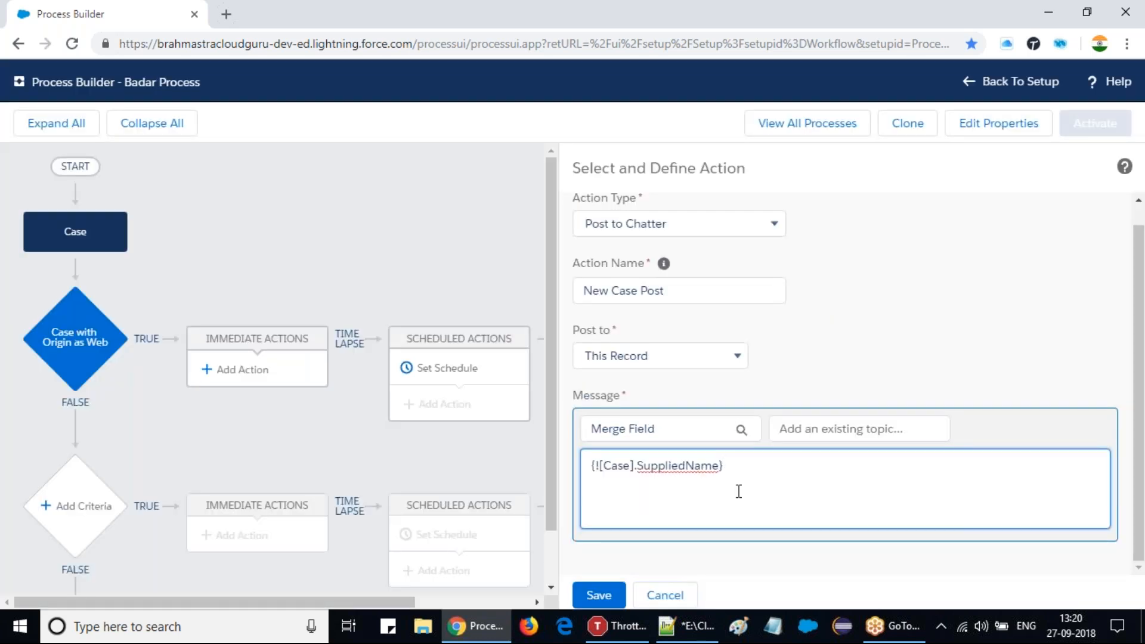
Add the text "Hi, New case with Title:" in front of the merge field in the message
key("Home")
scroll(738, 492, "up", 1)
type("Hi,")
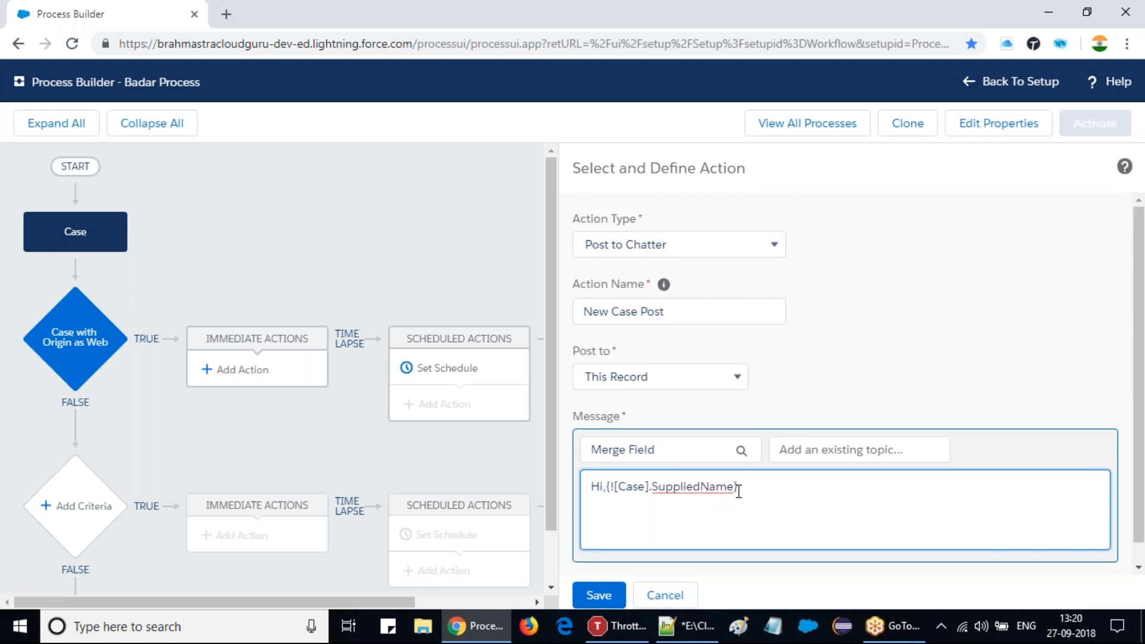
type(" New case")
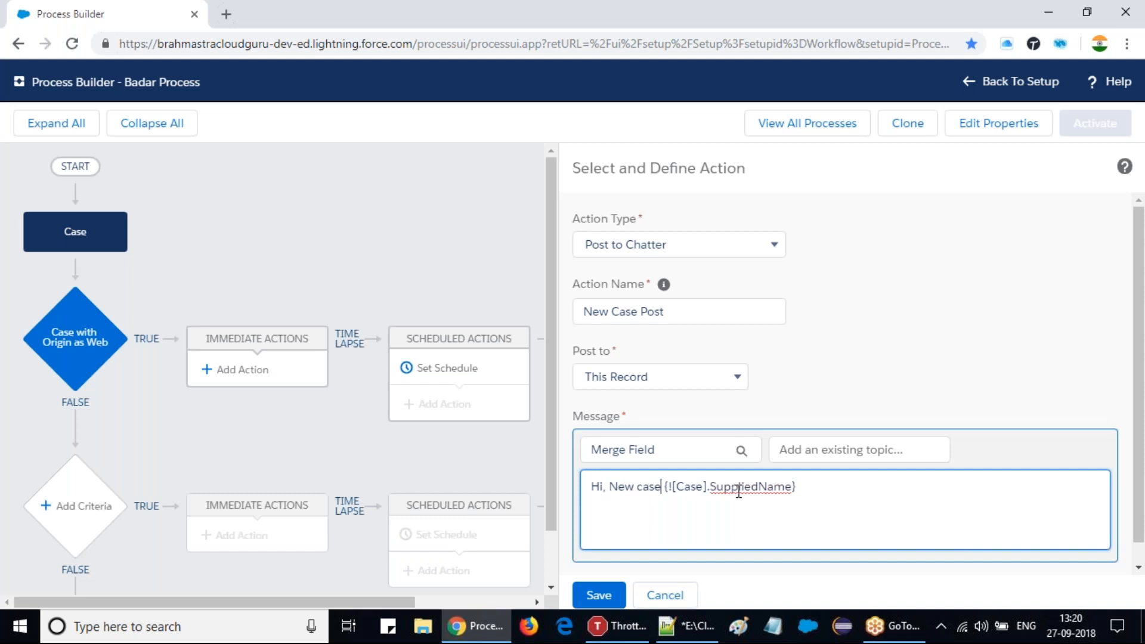
type(" w {![Cas")
key("BackSpace")
key("BackSpace")
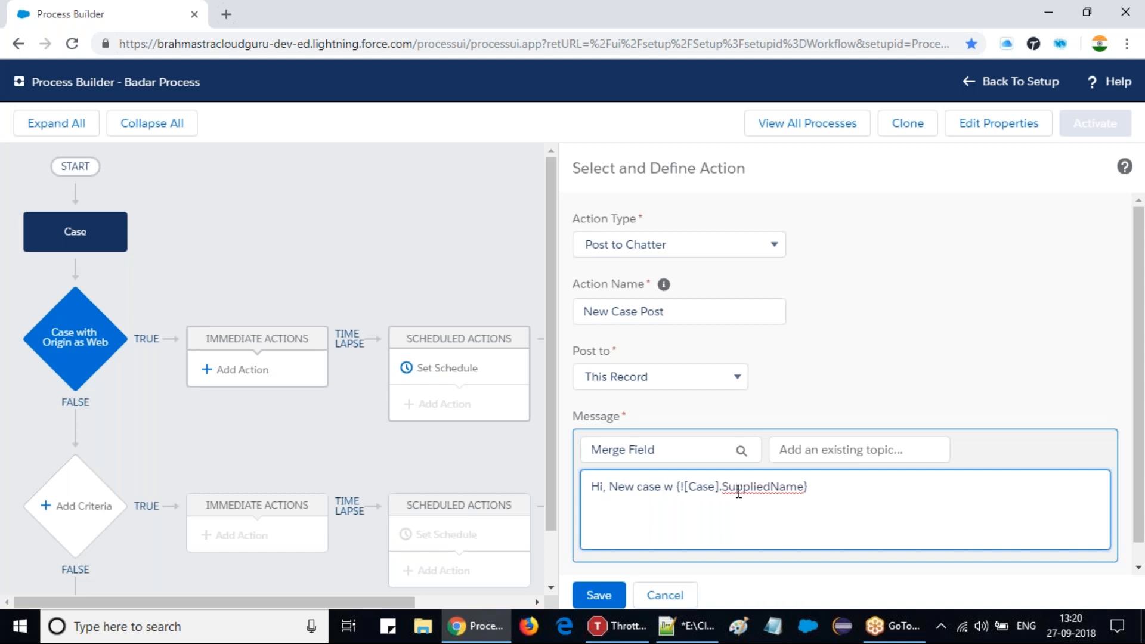
type("ith name")
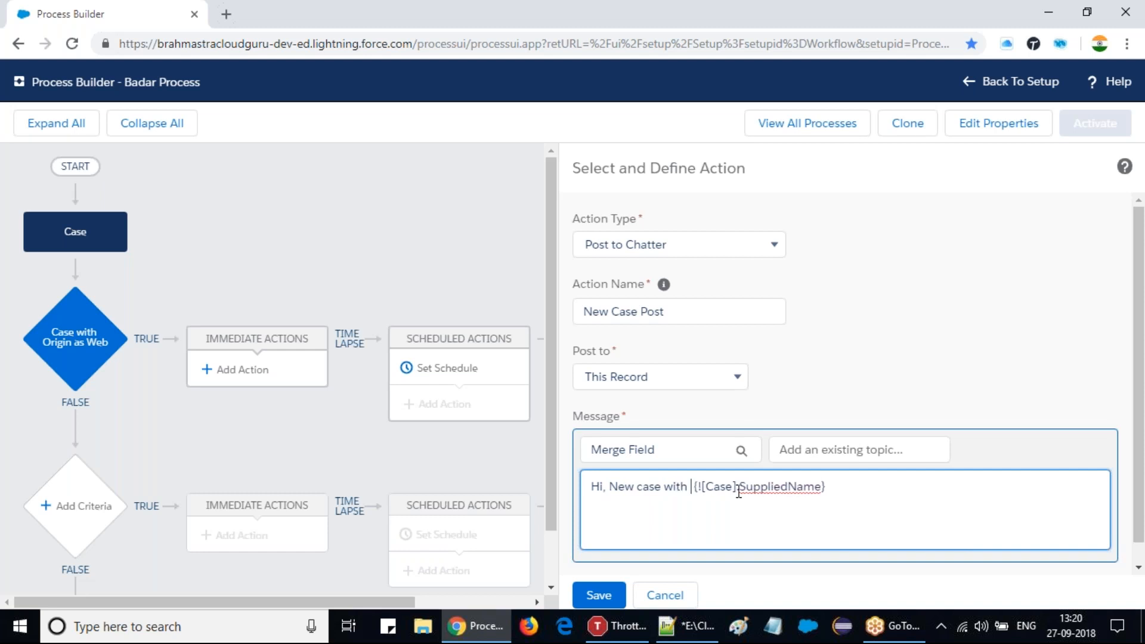
key("BackSpace")
key("BackSpace")
key("BackSpace")
key("BackSpace")
type("Title:")
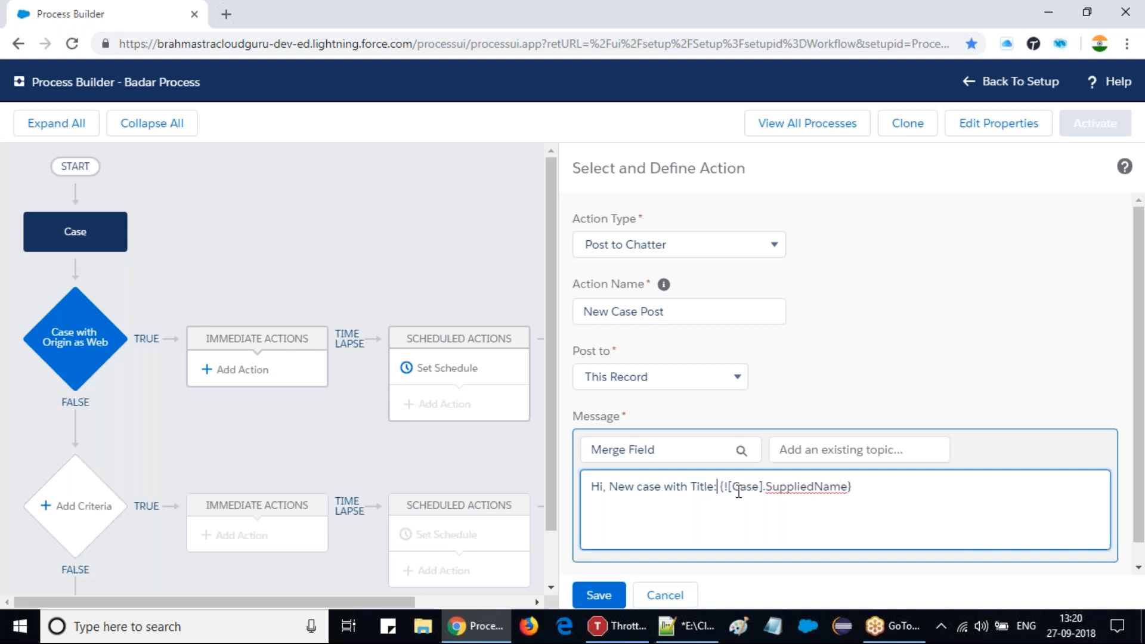
Continue the message after the merge field with "created by: and owned by:"
type("created by")
key("BackSpace")
key("BackSpace")
type("by: and owned by")
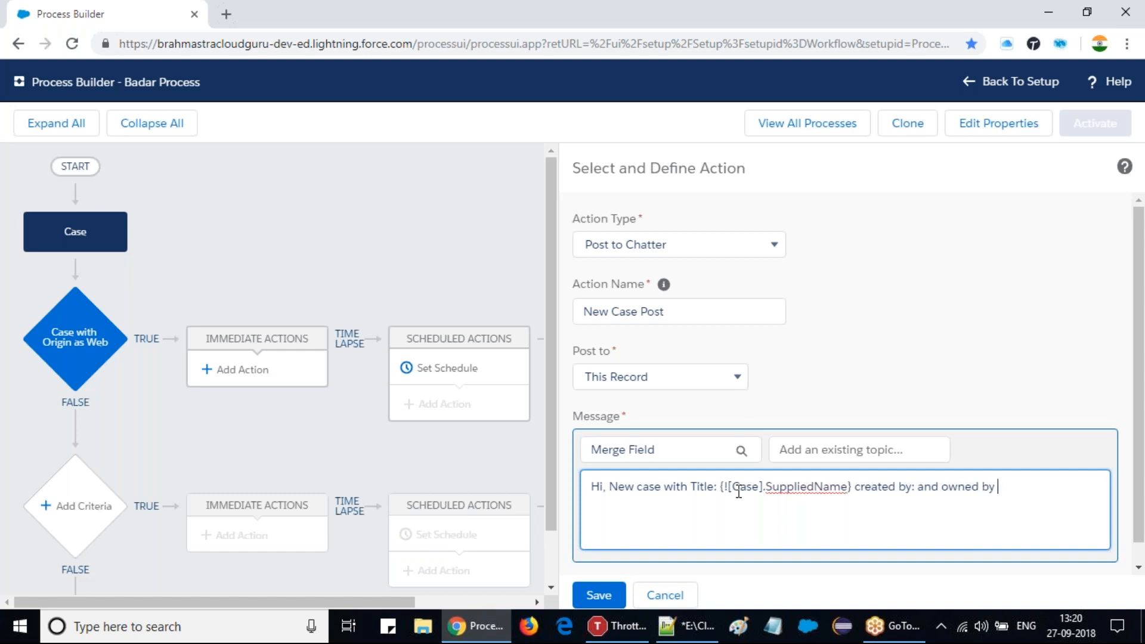
key("BackSpace")
type(":")
Insert the Nickname field of the Case's Created By ID as a merge field right after "created by:"
key("Left")
key("Left")
key("Left")
key("Left")
key("Left")
key("Left")
key("Left")
key("Left")
key("Left")
key("Left")
key("Left")
key("Left")
key("Left")
key("Left")
key("Left")
left_click(669, 455)
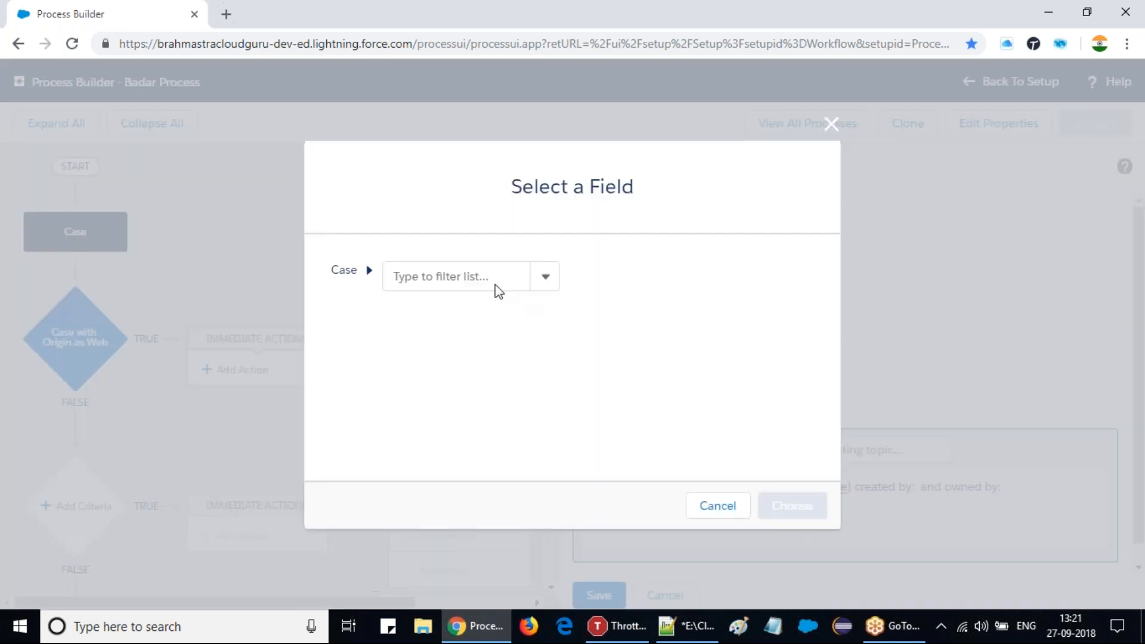
left_click(435, 280)
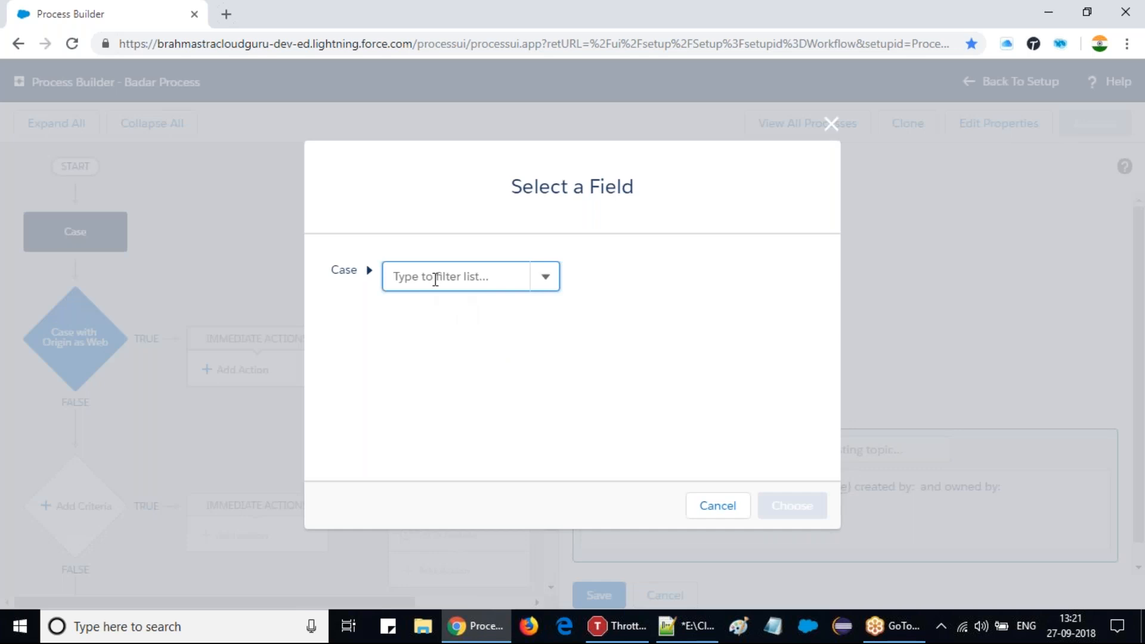
left_click(411, 279)
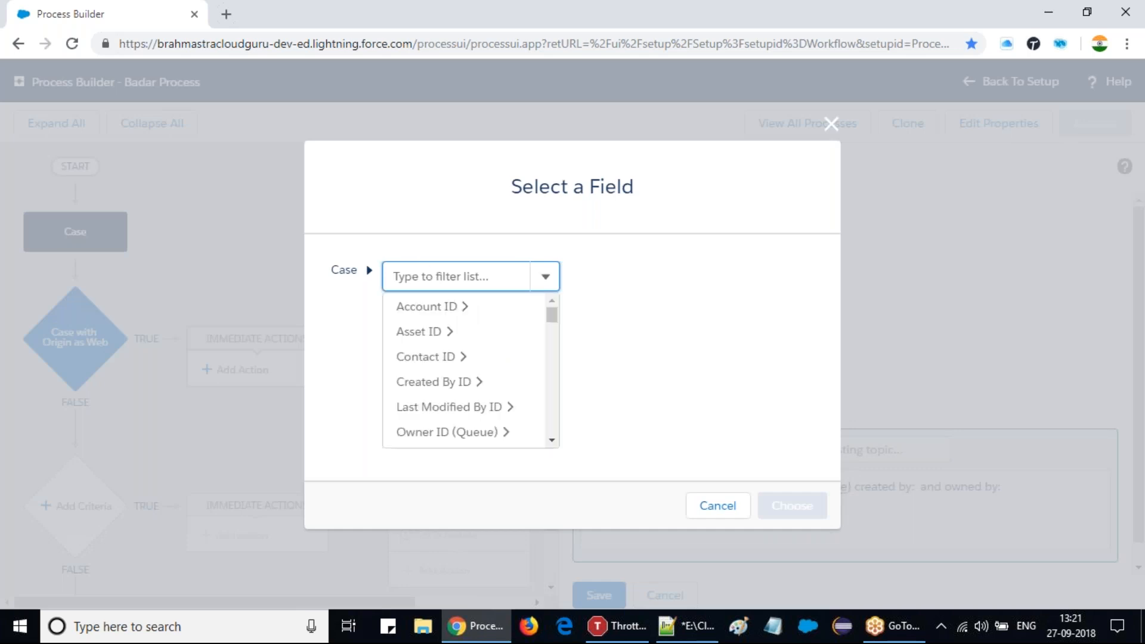
type("c")
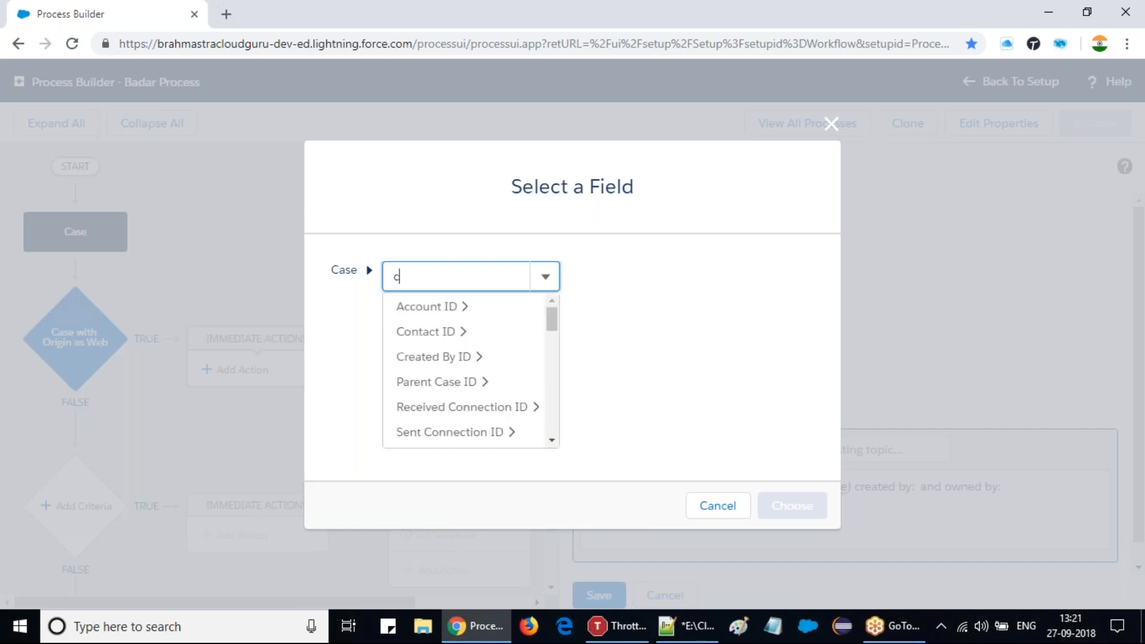
type("re")
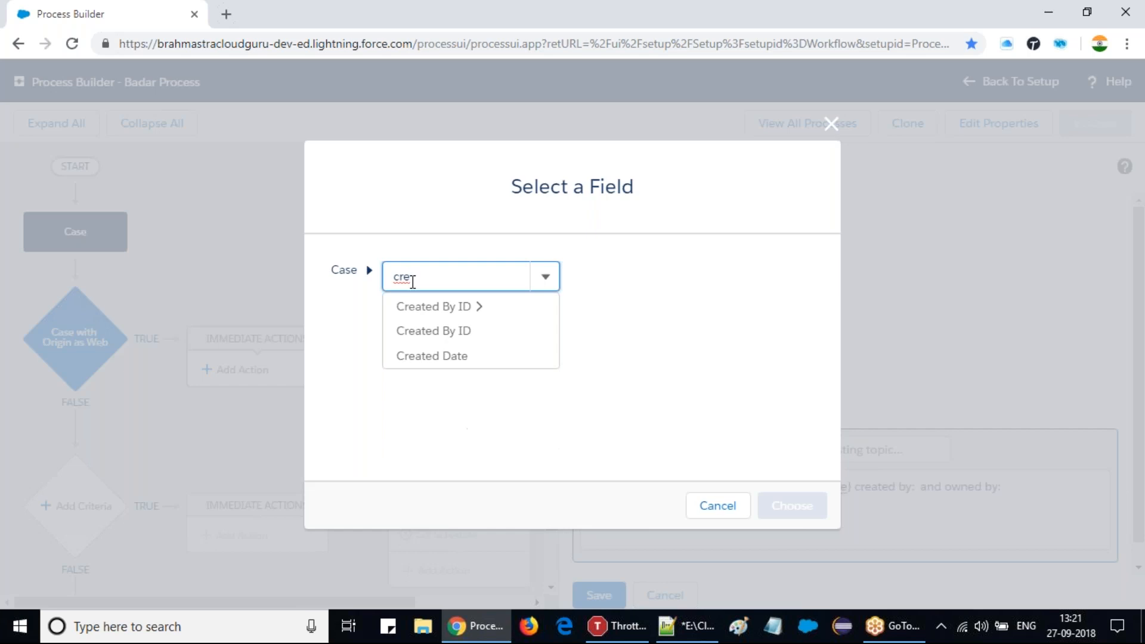
left_click(451, 309)
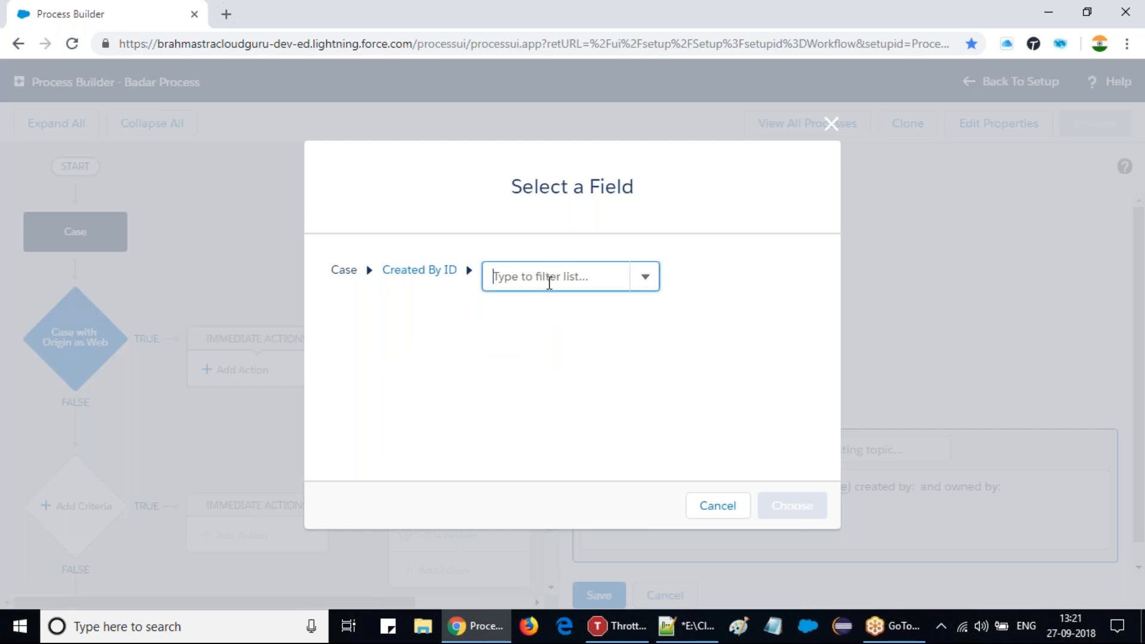
type("na")
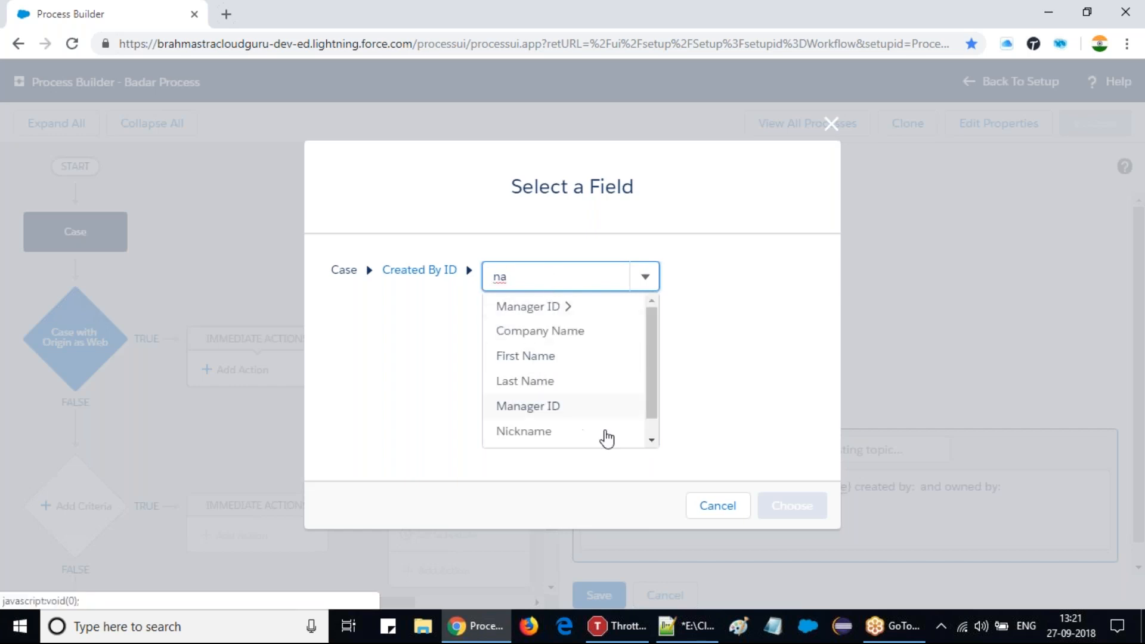
left_click(652, 440)
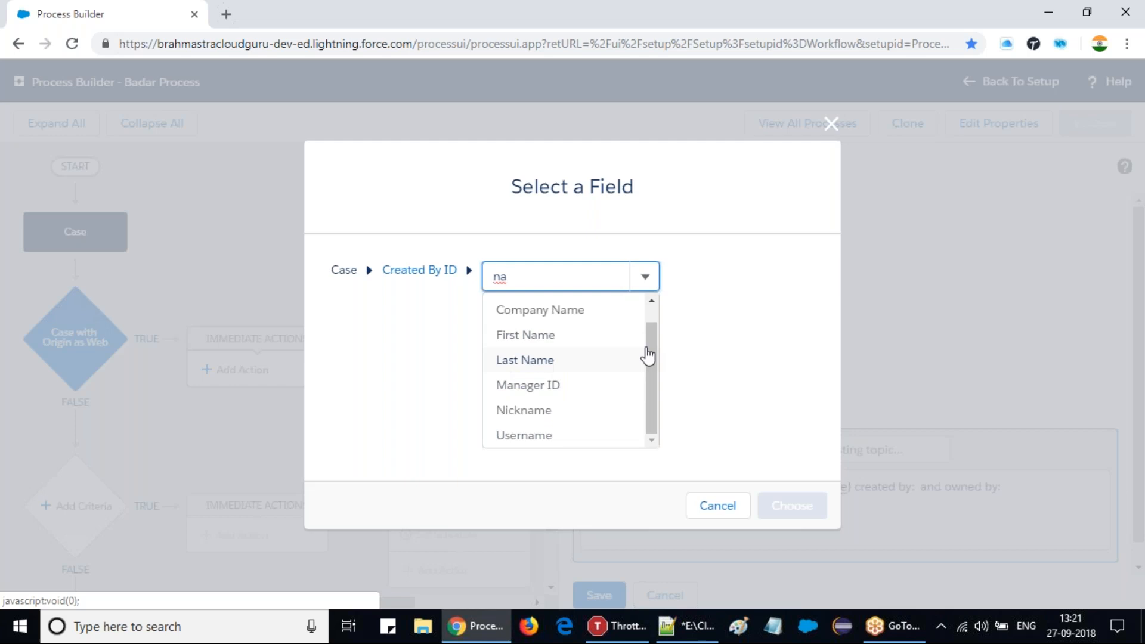
left_click_drag(655, 370, 666, 394)
left_click(525, 410)
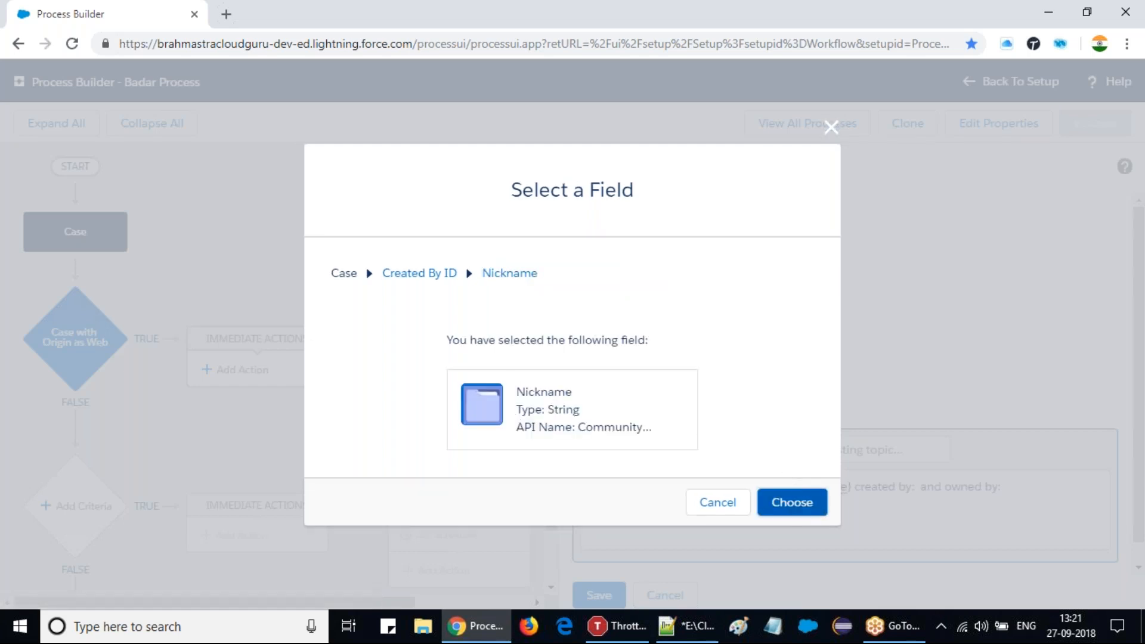
left_click(792, 502)
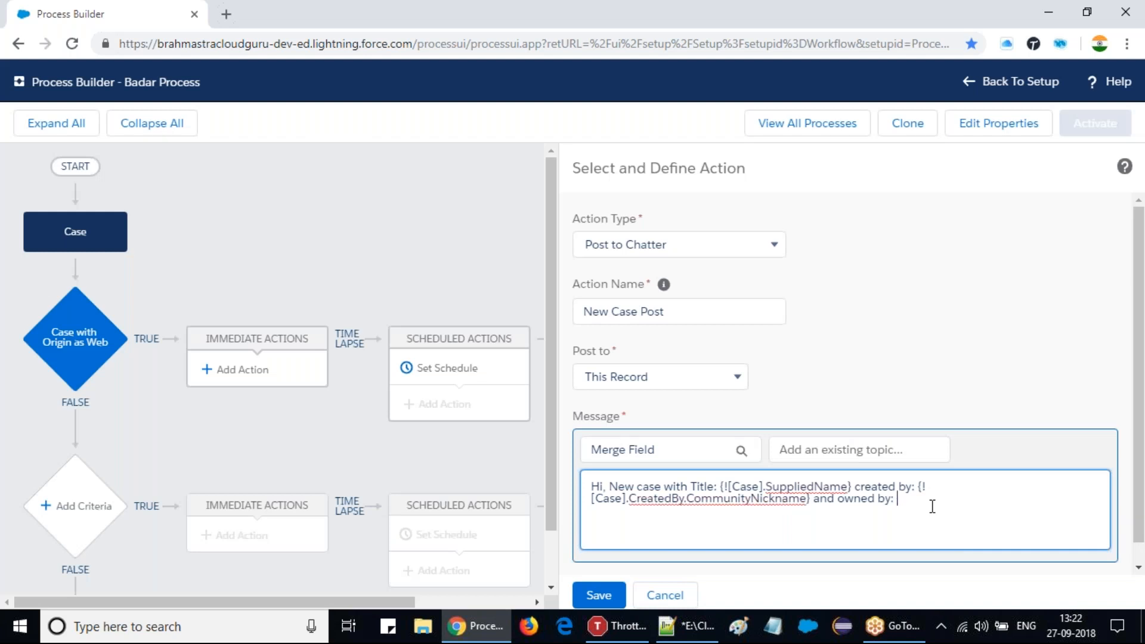
Insert the Nickname field of the Case's Owner ID (User) as a merge field after "owned by:" in the message
left_click(635, 457)
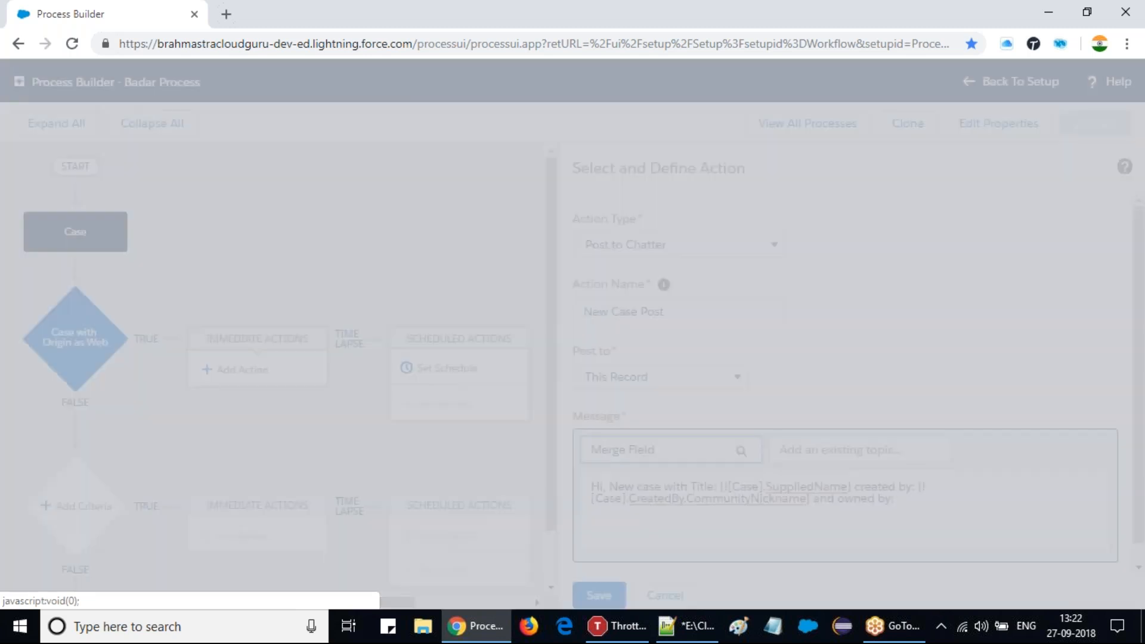
left_click(463, 281)
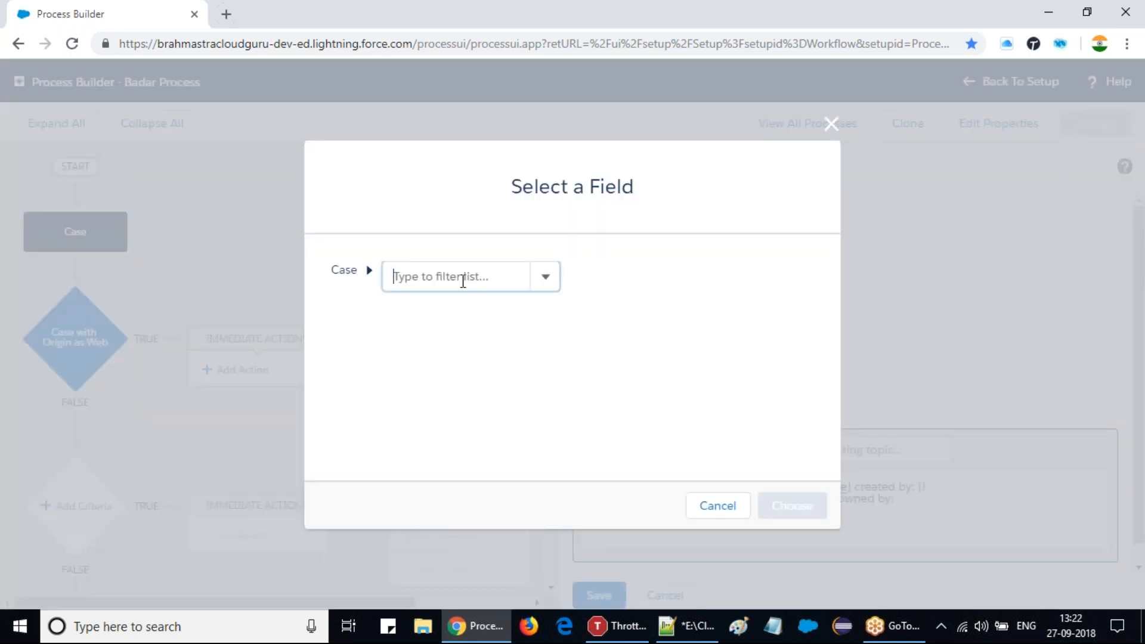
type("owne")
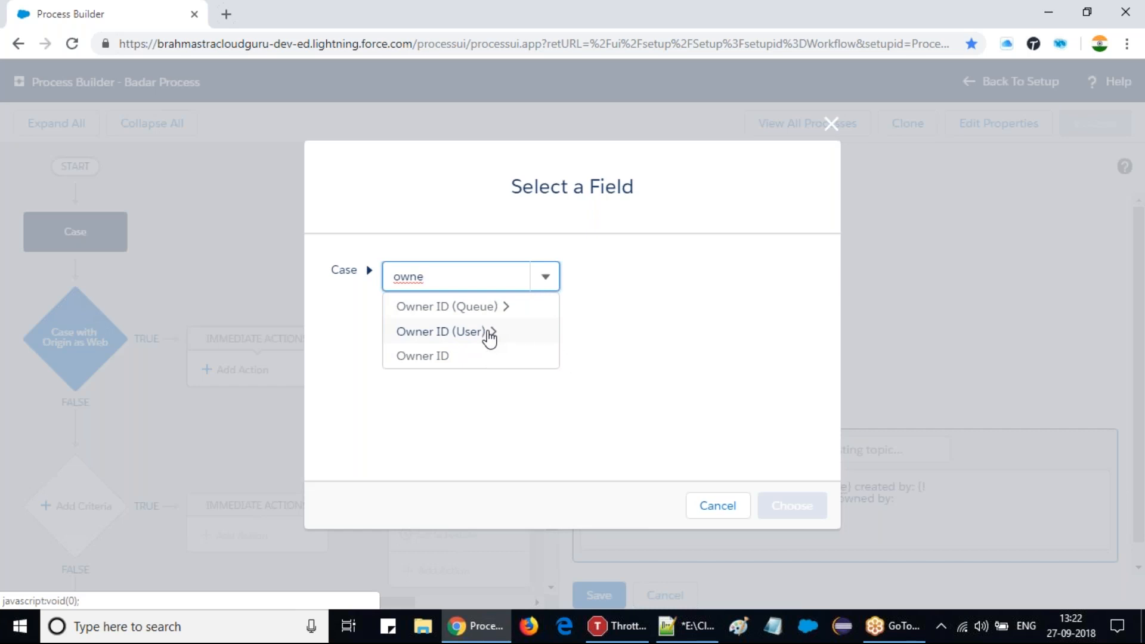
left_click(489, 338)
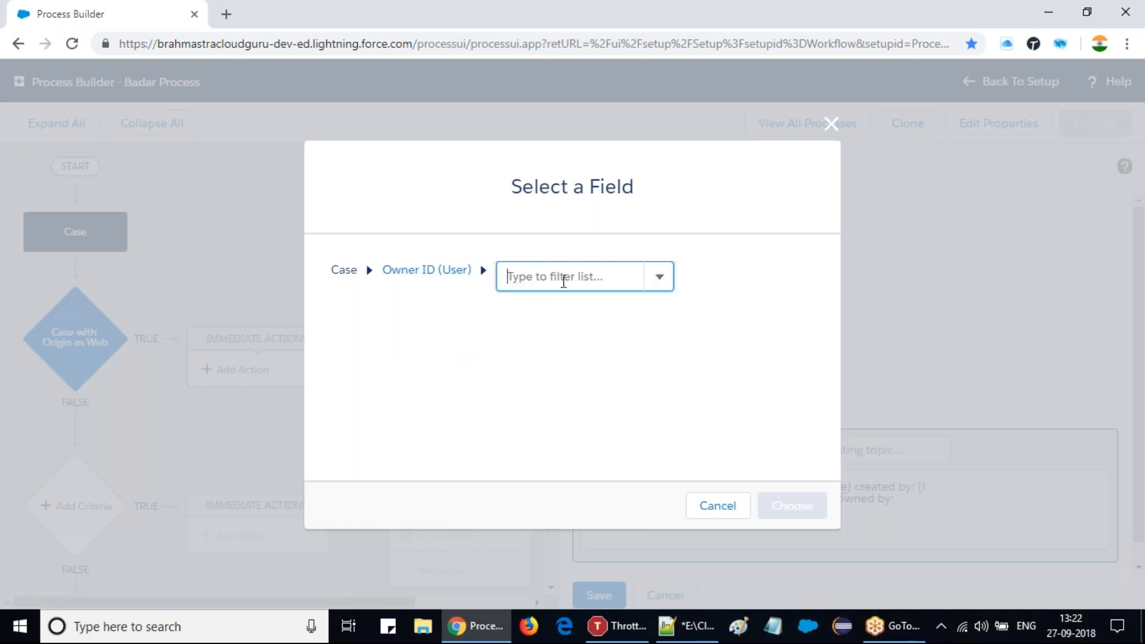
type("na")
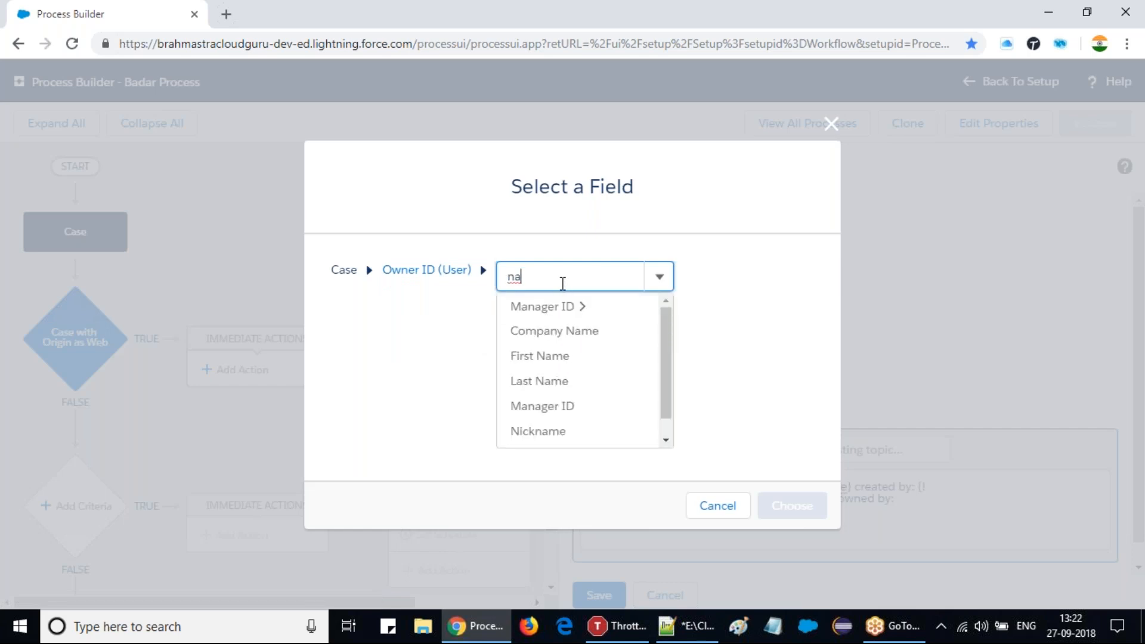
scroll(573, 418, "down", 1)
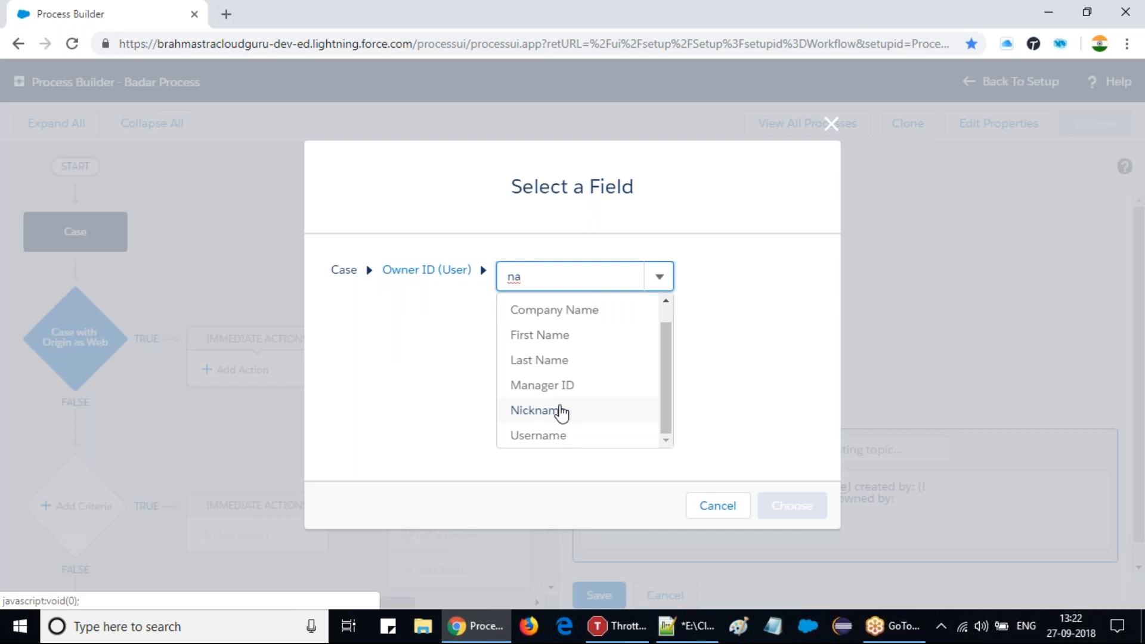
left_click(561, 411)
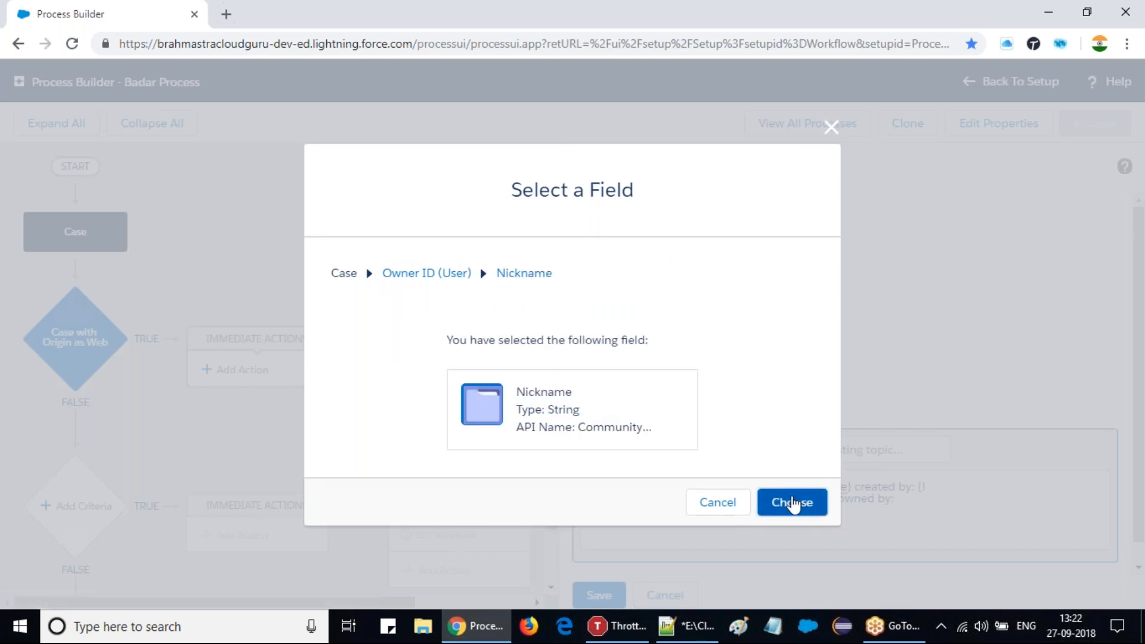
left_click(793, 504)
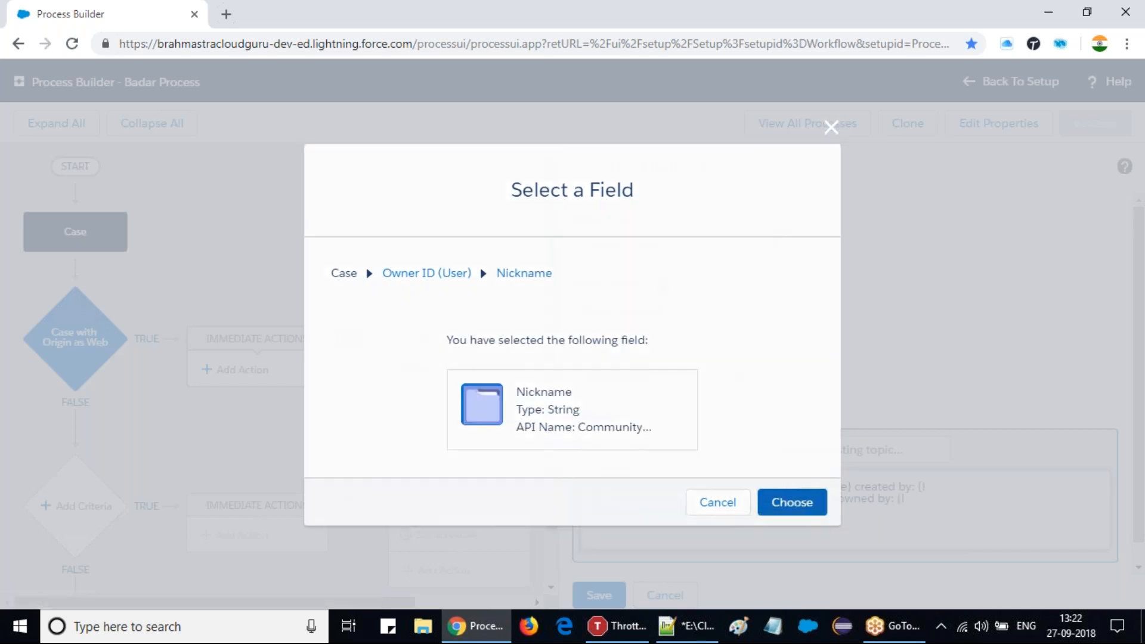
End the message with the sign-off "Regards," and "BCG Team" on separate lines, and save the New Case Post action
key("Return")
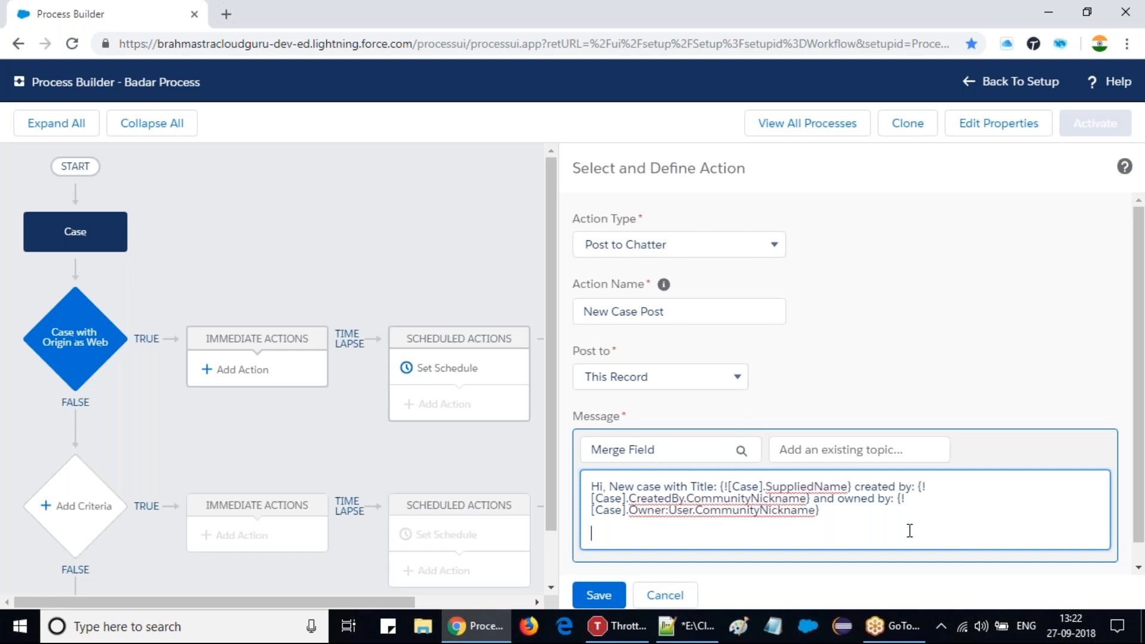
type("Regards,")
key("Return")
type("BCG Team")
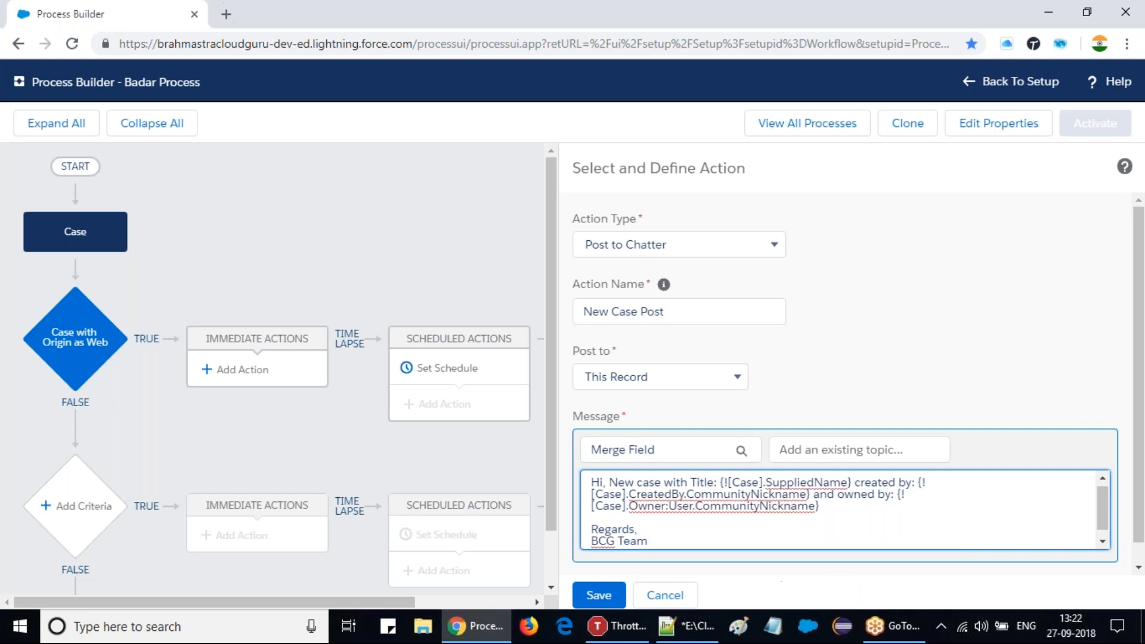
left_click(900, 346)
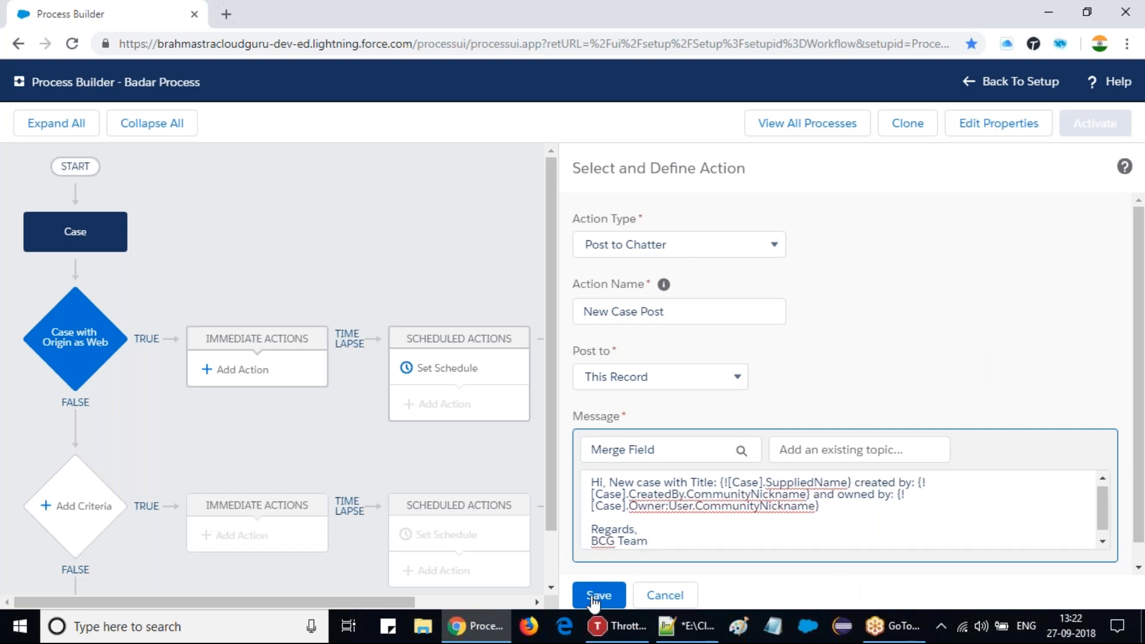
left_click(594, 598)
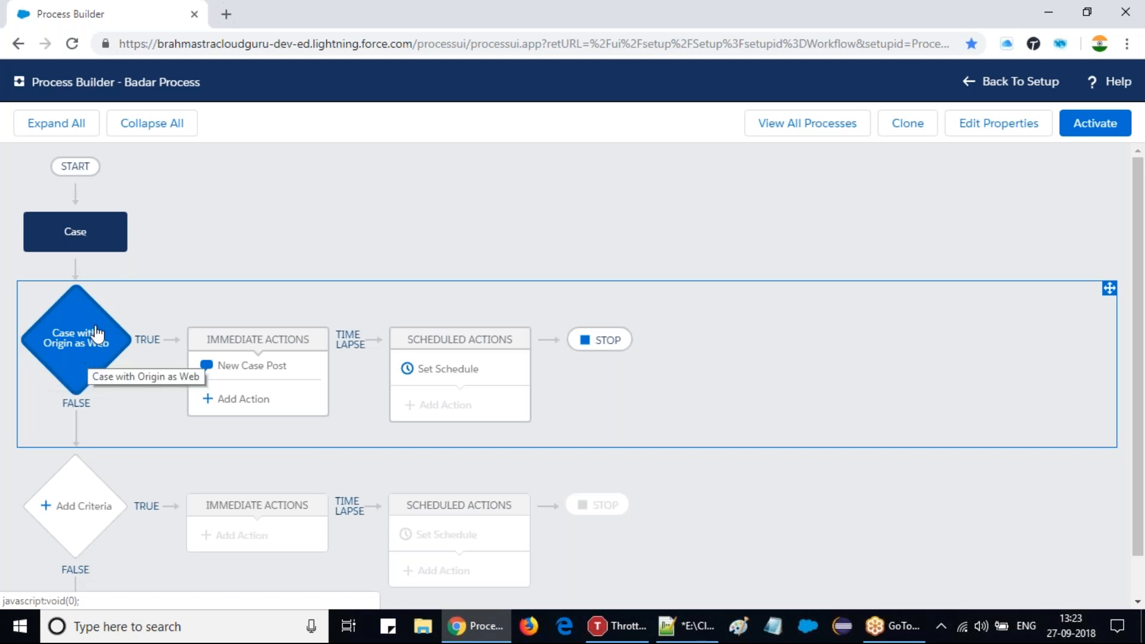
right_click(138, 7)
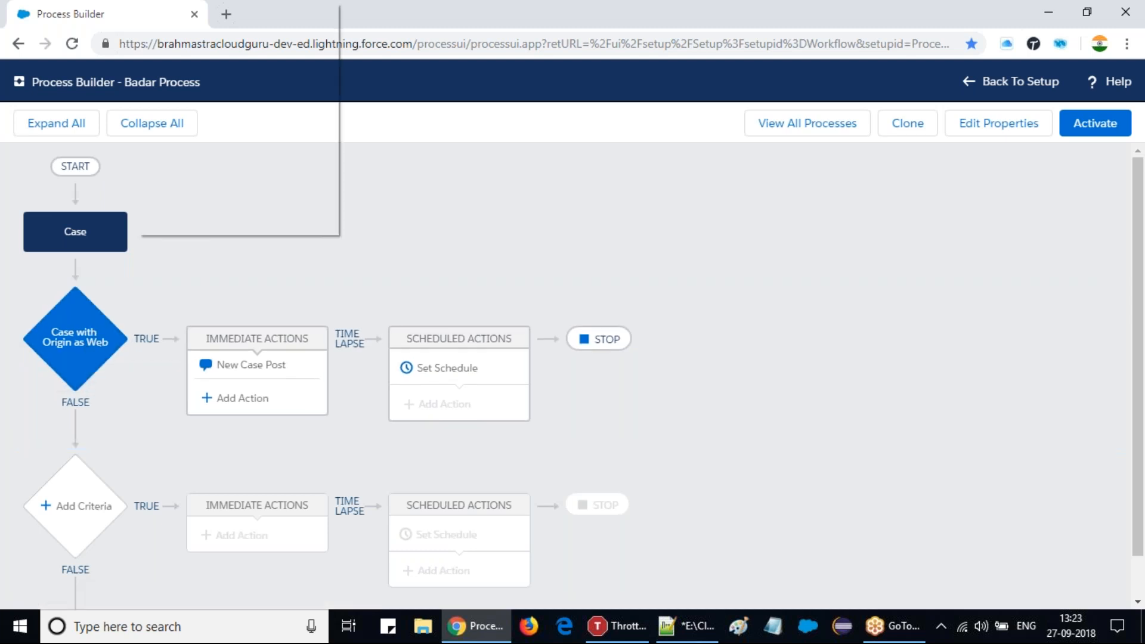
left_click(185, 64)
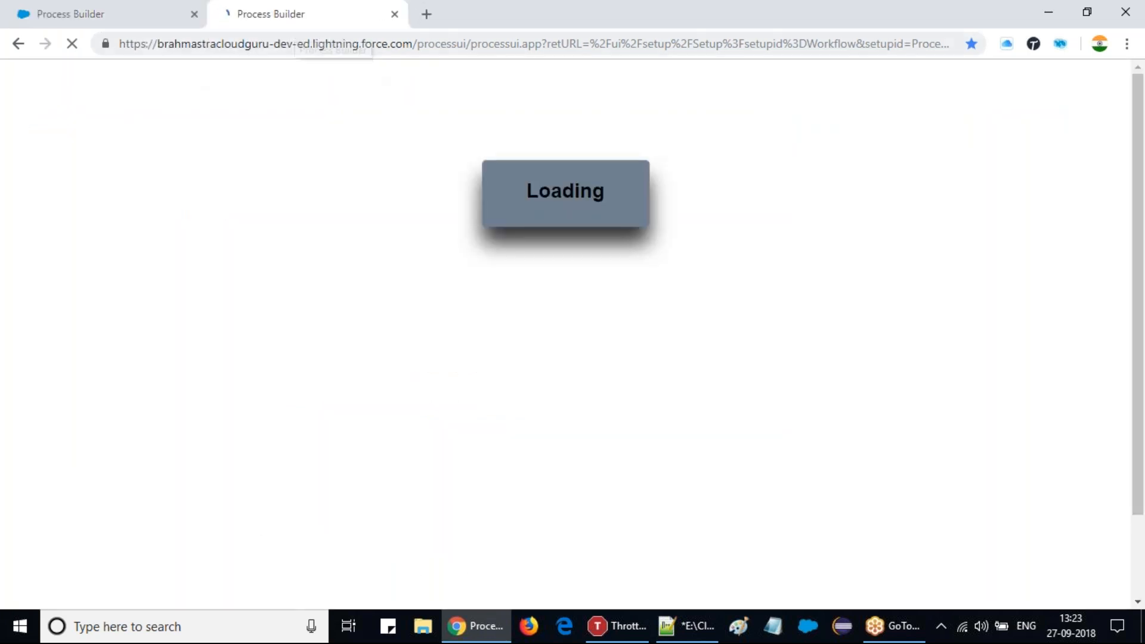
left_click(417, 44)
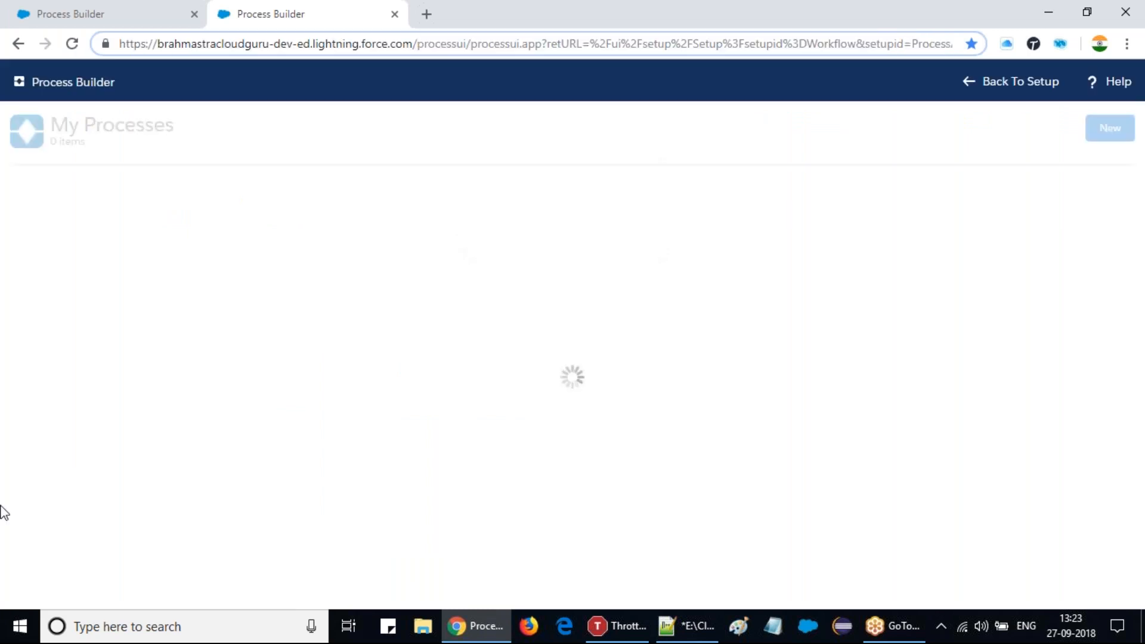
key("shift+End")
key("Delete")
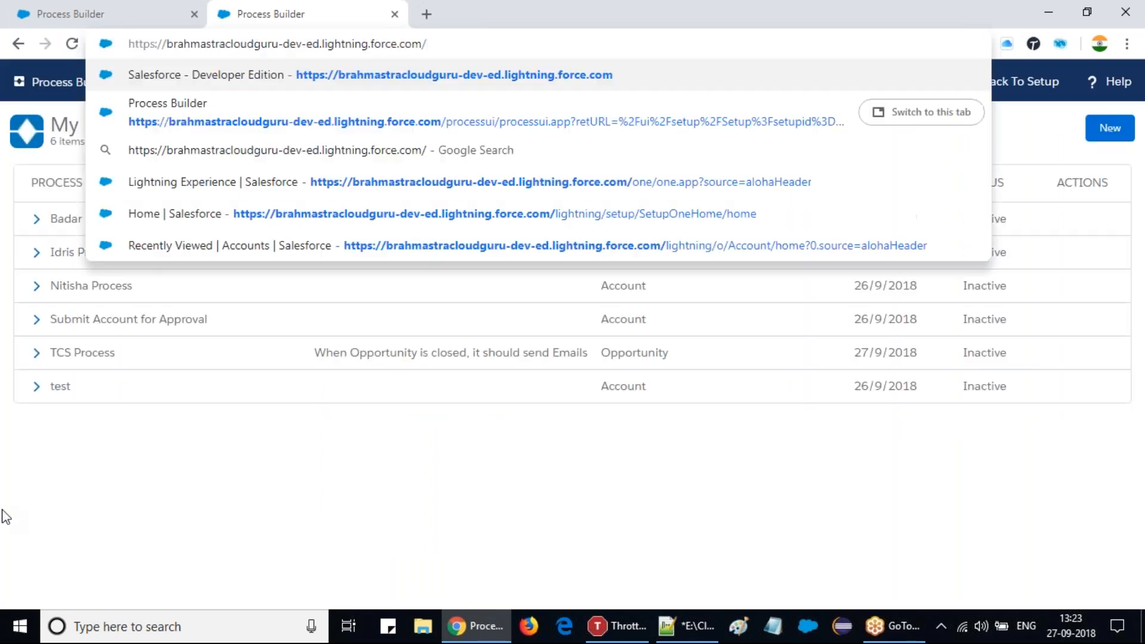
key("Return")
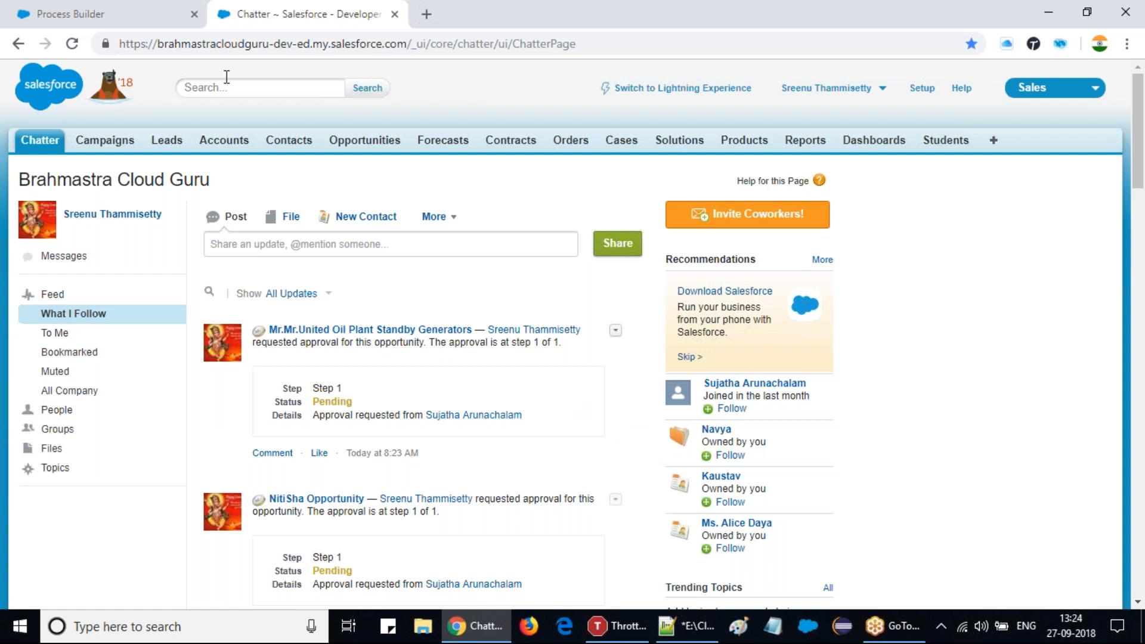
Return to the Badar Process, activate it, and open its "Case with Origin as Web" criteria for review
left_click(117, 7)
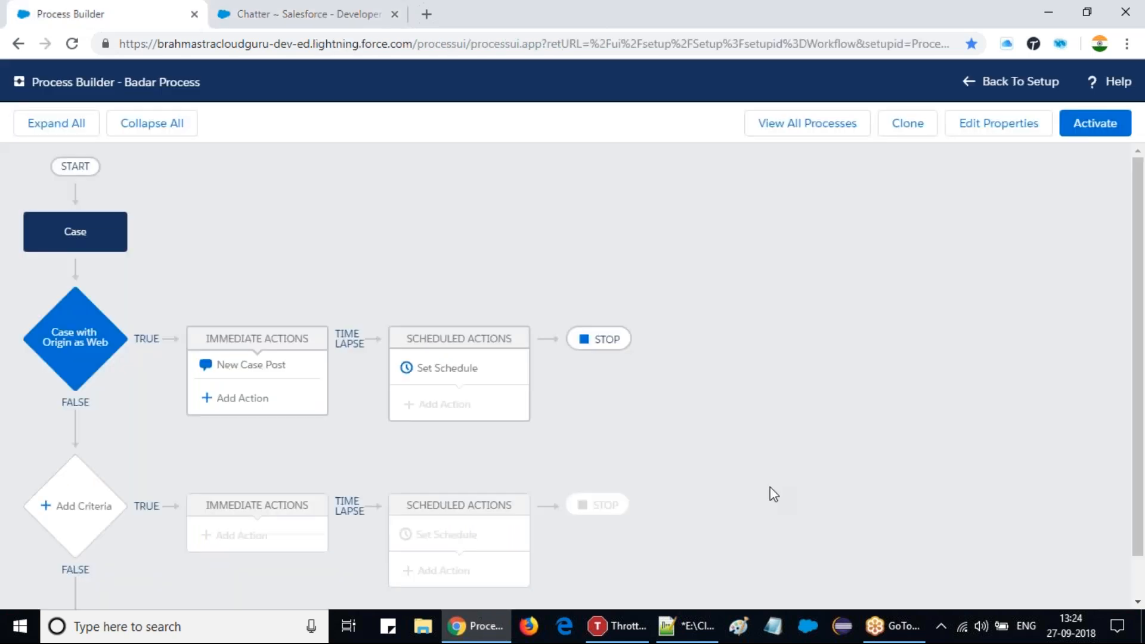
left_click(258, 374)
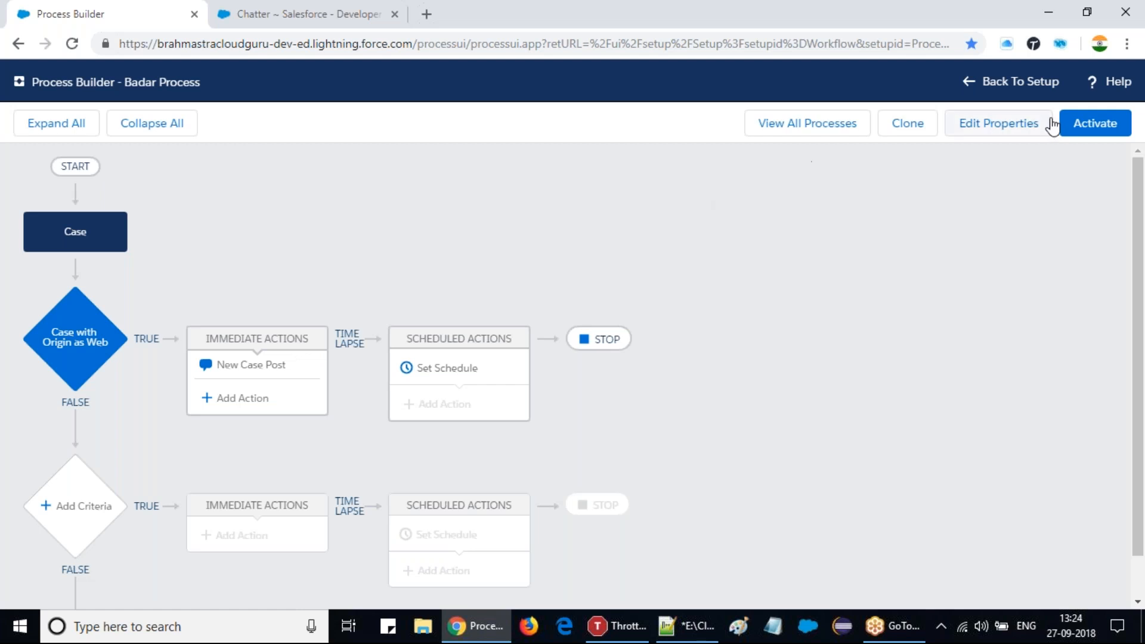
left_click(1119, 126)
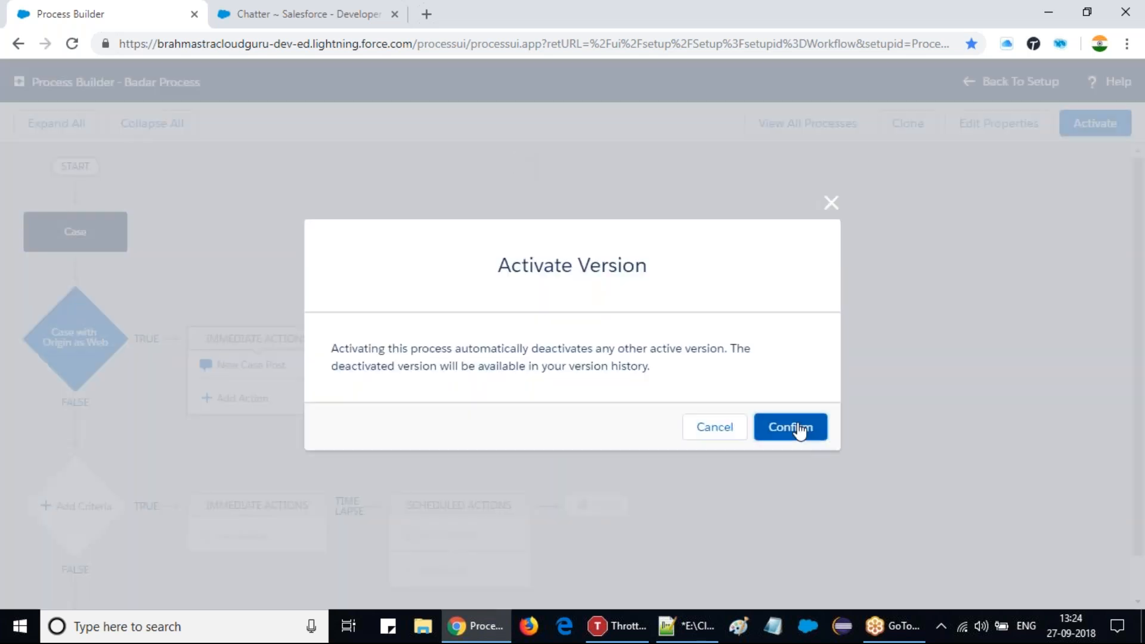
left_click(800, 429)
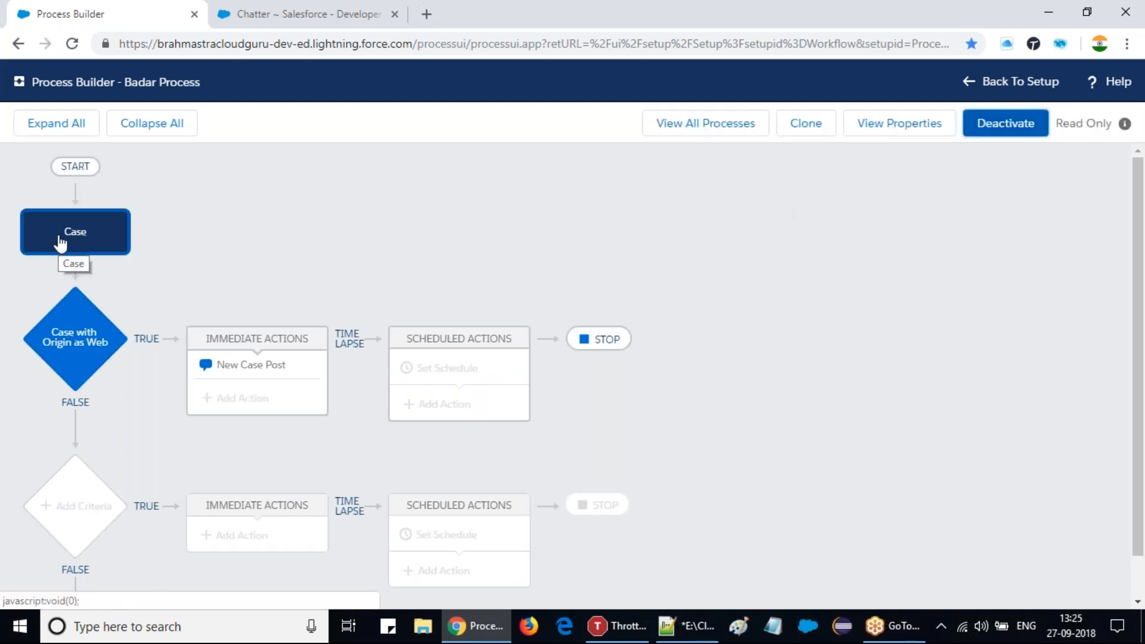
left_click(85, 363)
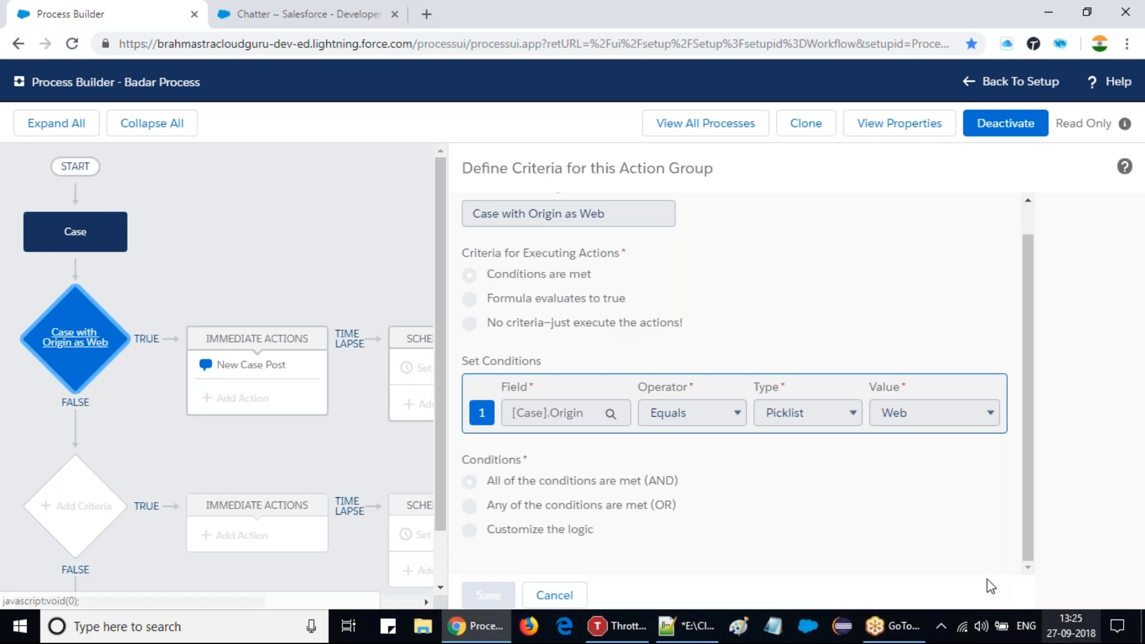
left_click(251, 364)
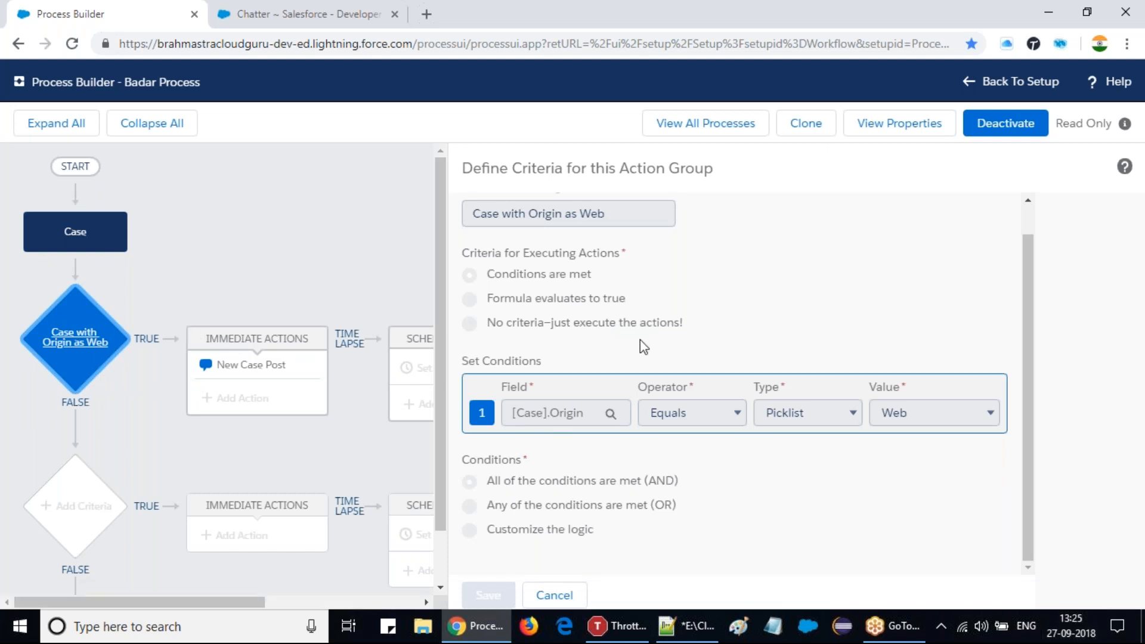
From the Chatter page, open Cases in a separate browser tab and start a new case
left_click(290, 17)
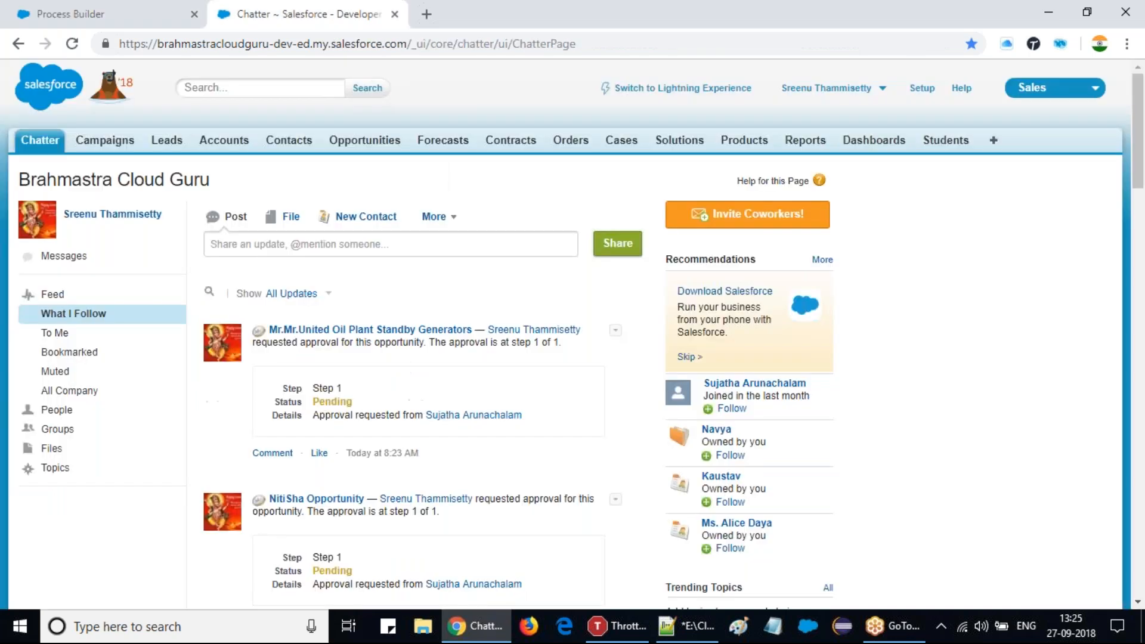
middle_click(631, 145)
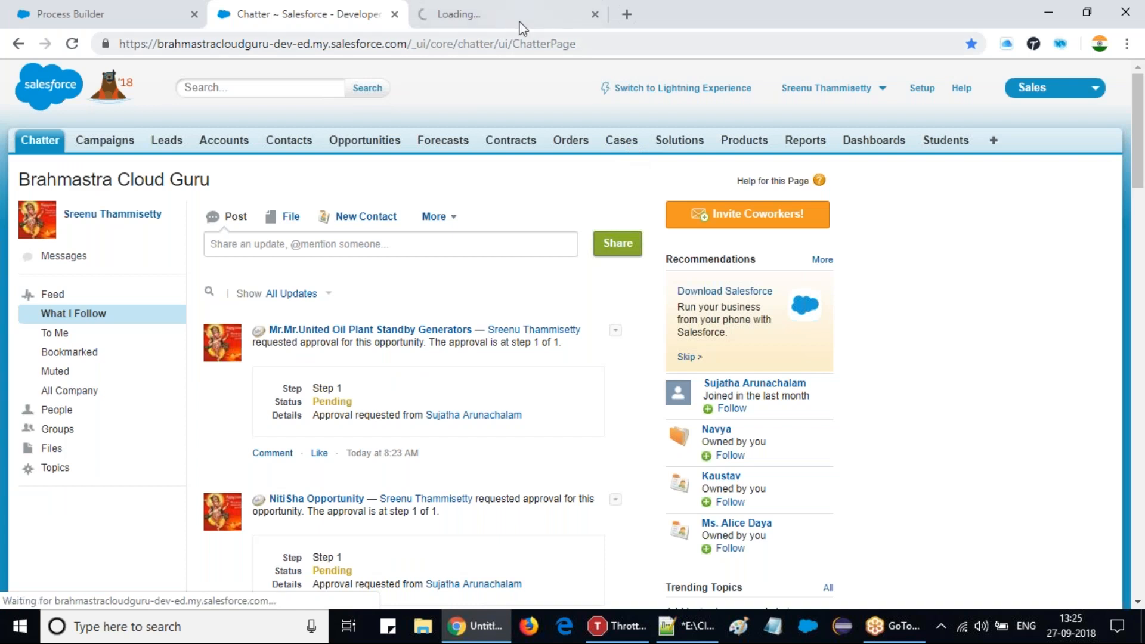
left_click(520, 23)
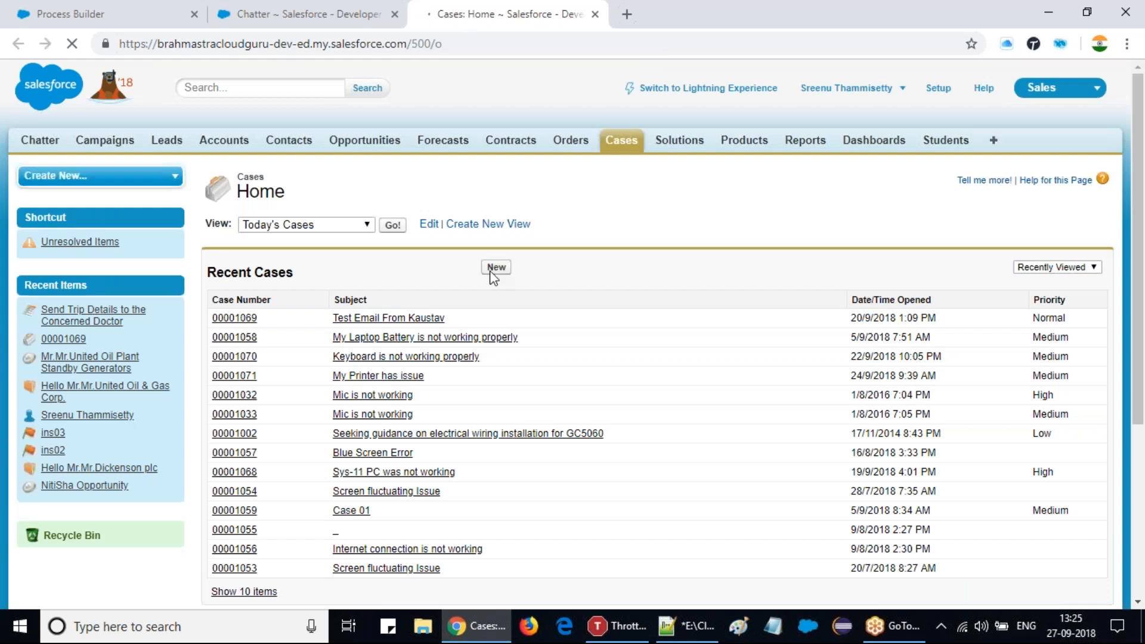
left_click(496, 268)
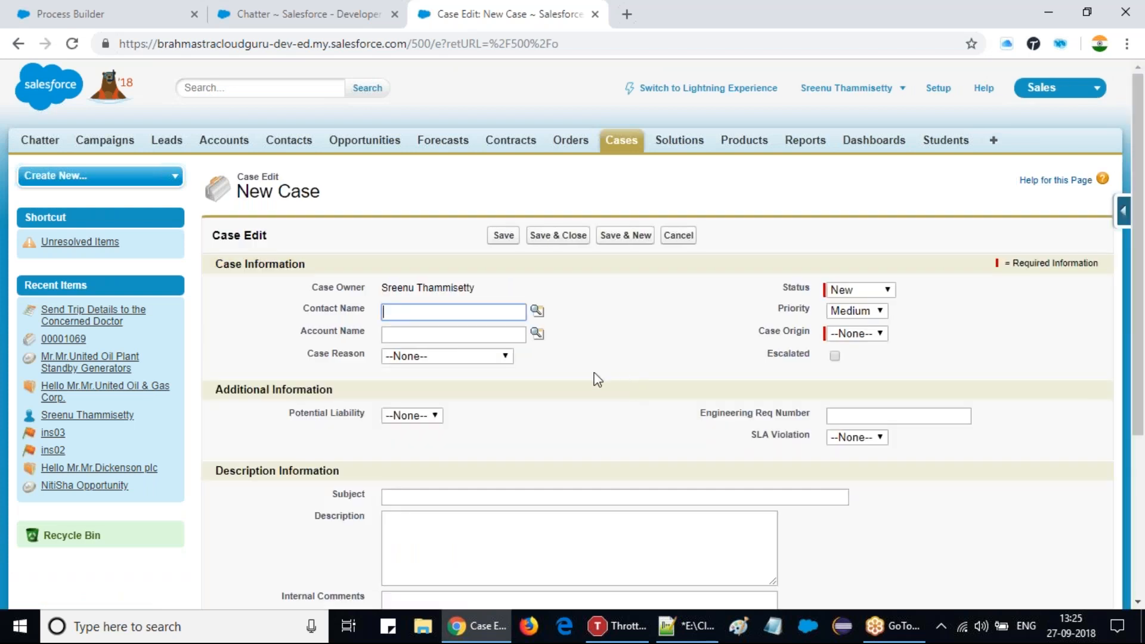
Enter "My Ipad has issue with Camera" as the new case's subject and try to save the case
left_click(435, 495)
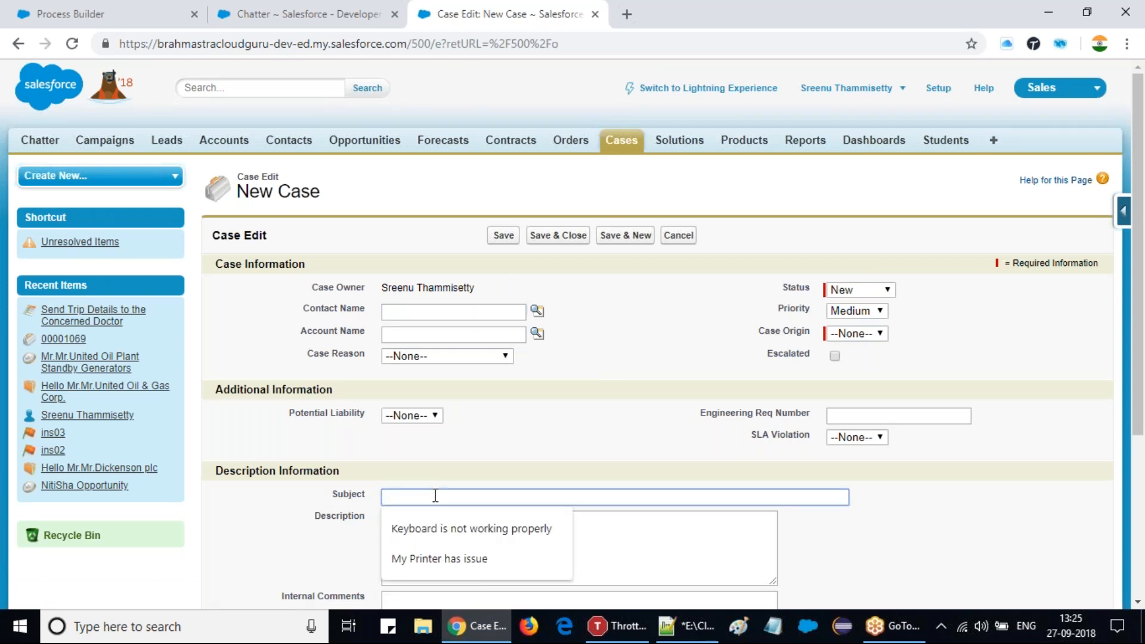
type("My")
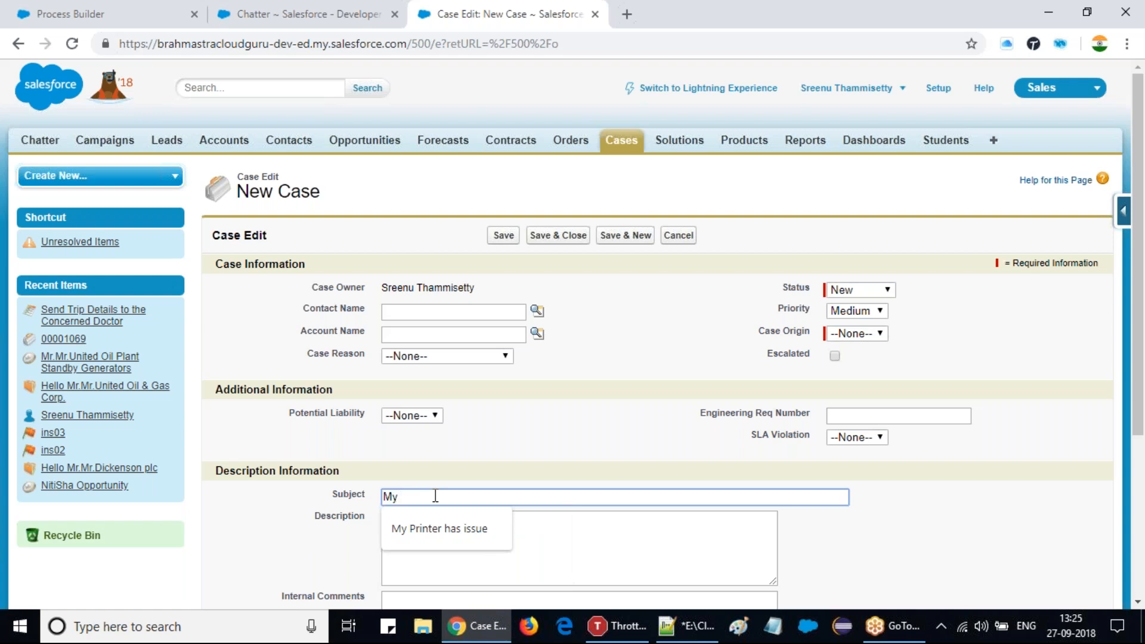
type(" Ipad has")
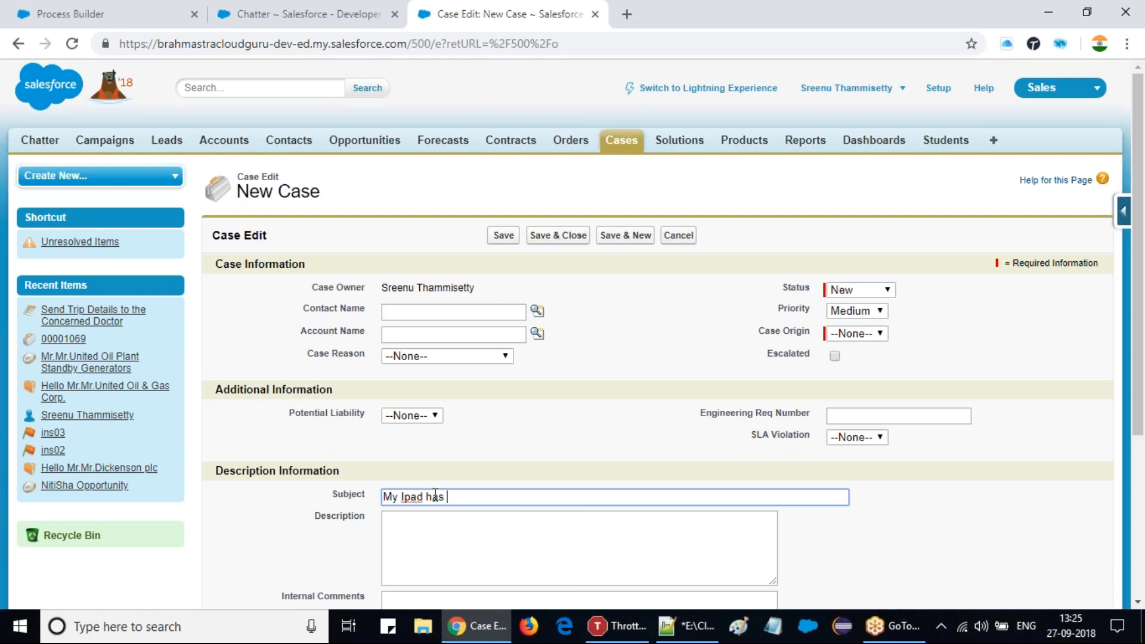
type(" issue with Camera")
left_click(328, 576)
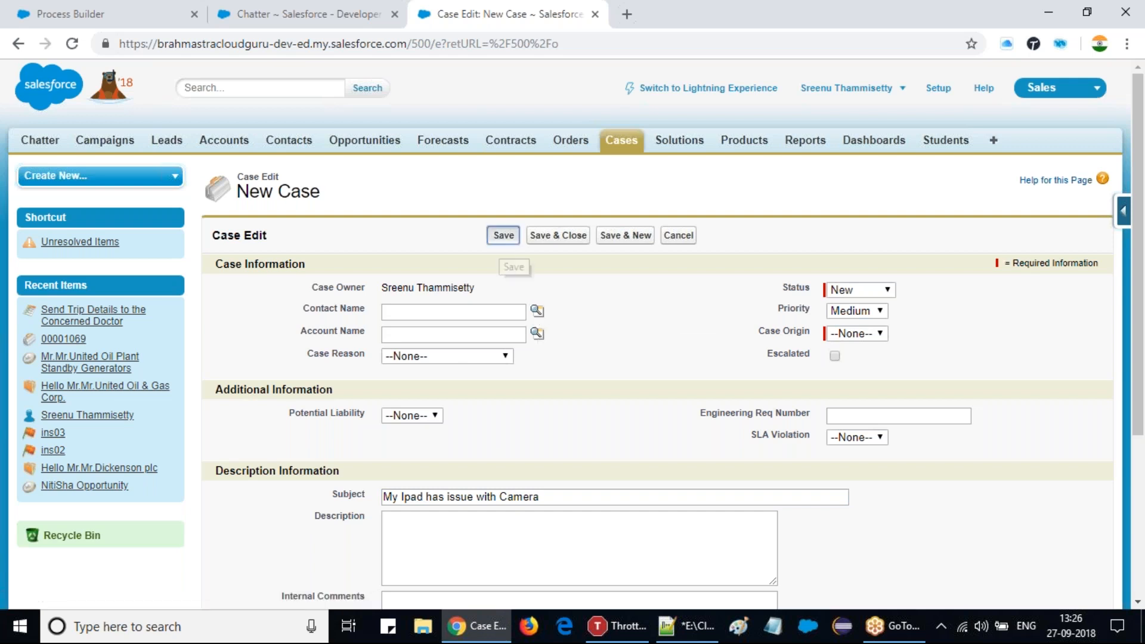
left_click(504, 235)
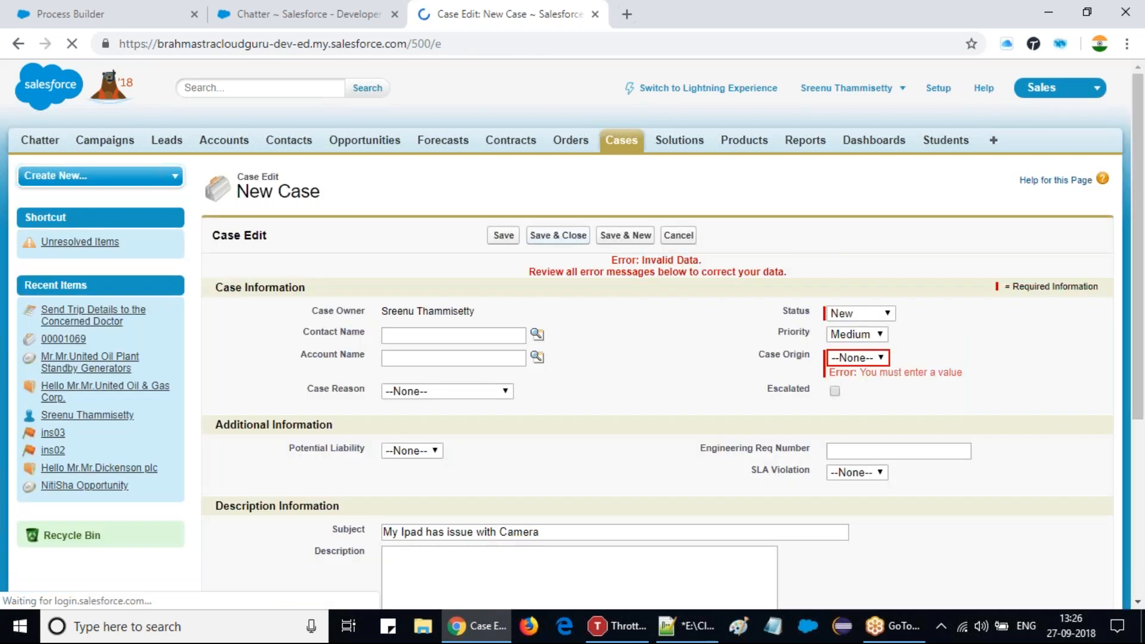
Save the case with its Case Origin set to Web and open the case's feed
left_click(858, 357)
left_click(841, 414)
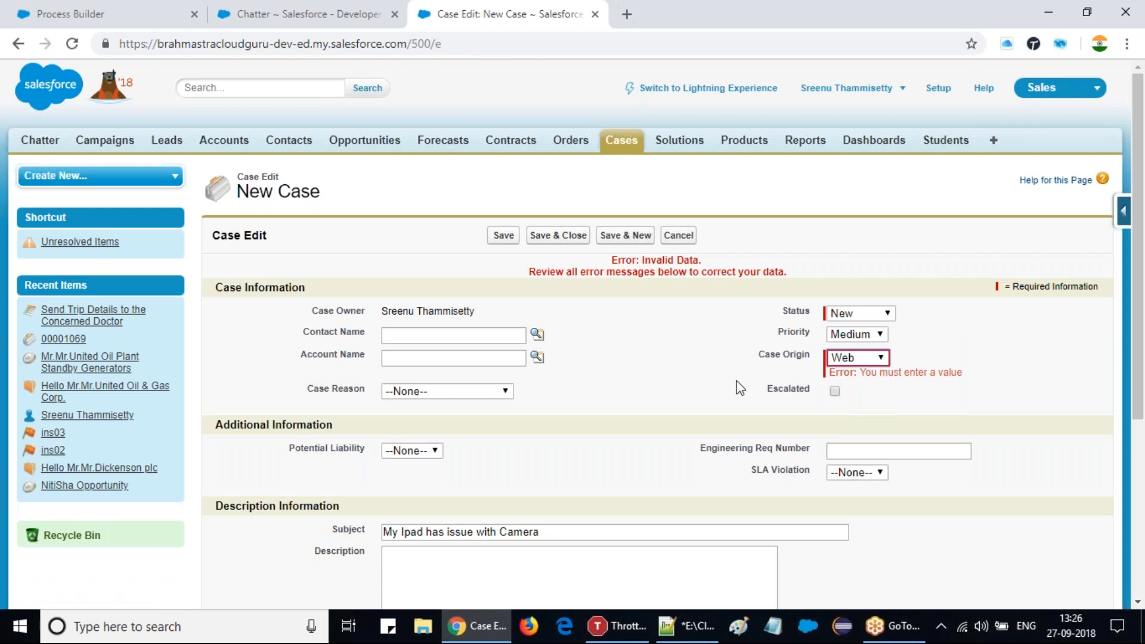
left_click(503, 236)
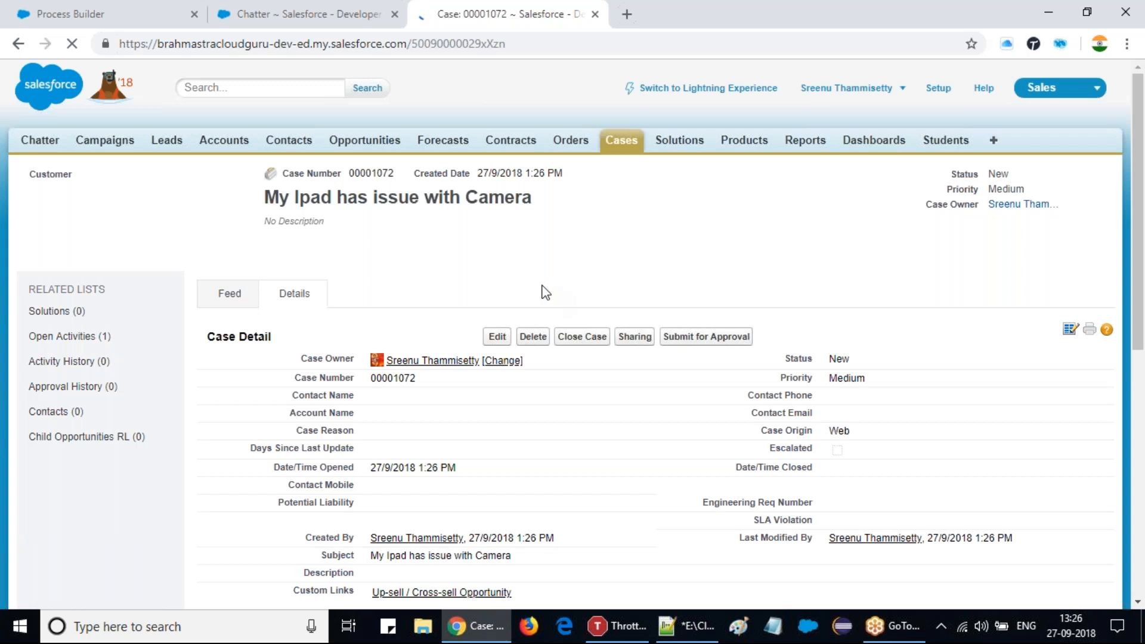
left_click(217, 305)
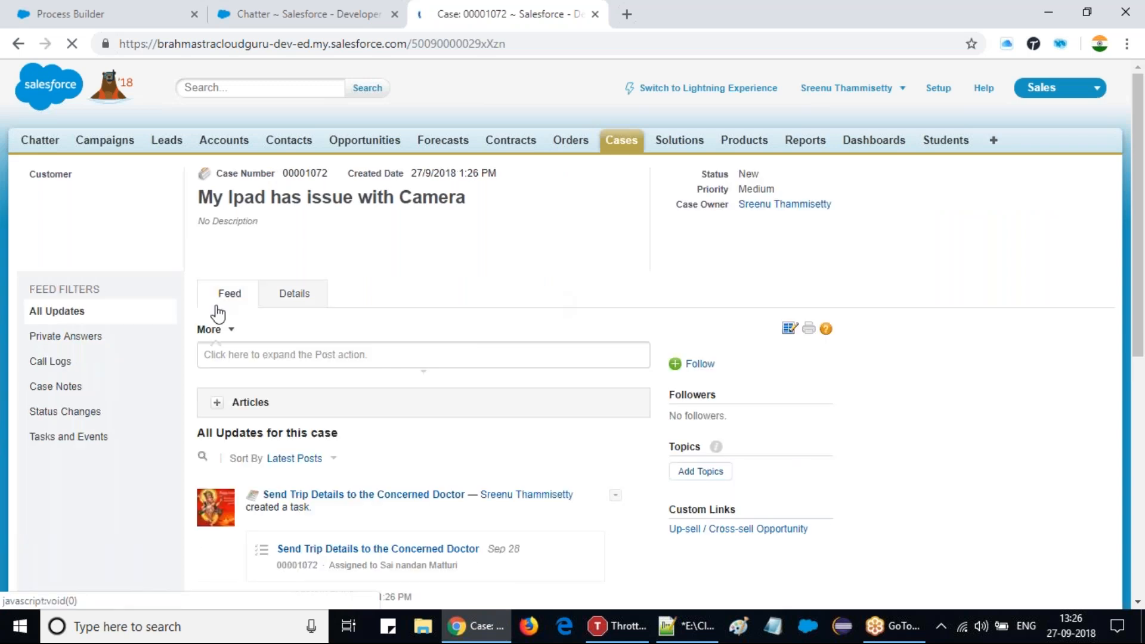
Examine the new case's feed for the automatic Chatter post, checking its message text and the audience it was posted to
scroll(489, 390, "down", 3)
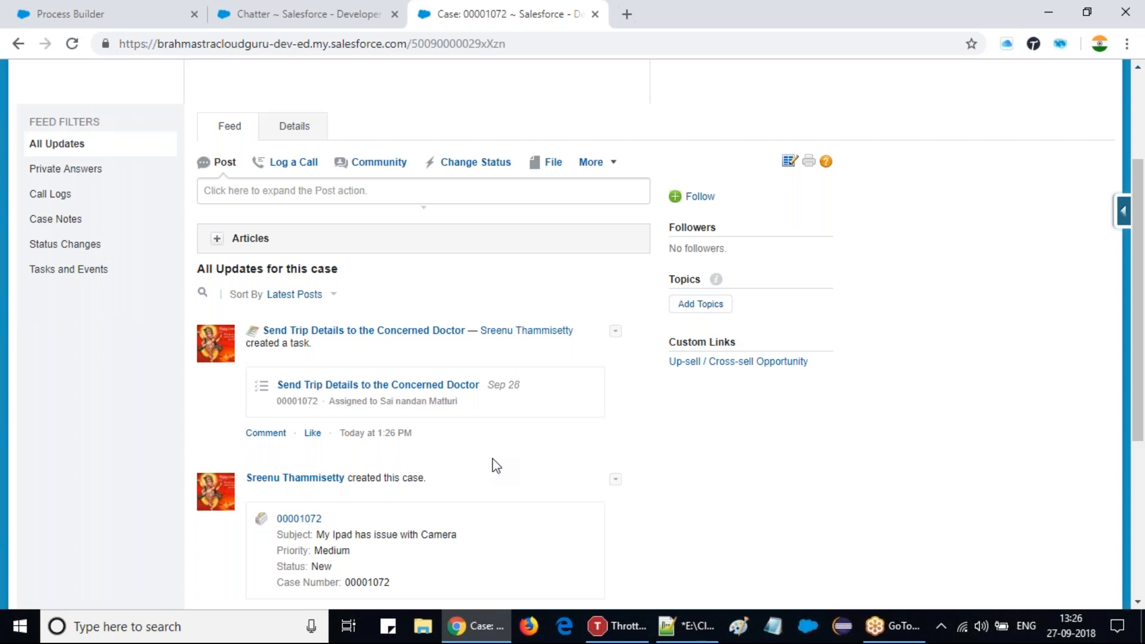
scroll(496, 465, "down", 1)
scroll(497, 465, "down", 2)
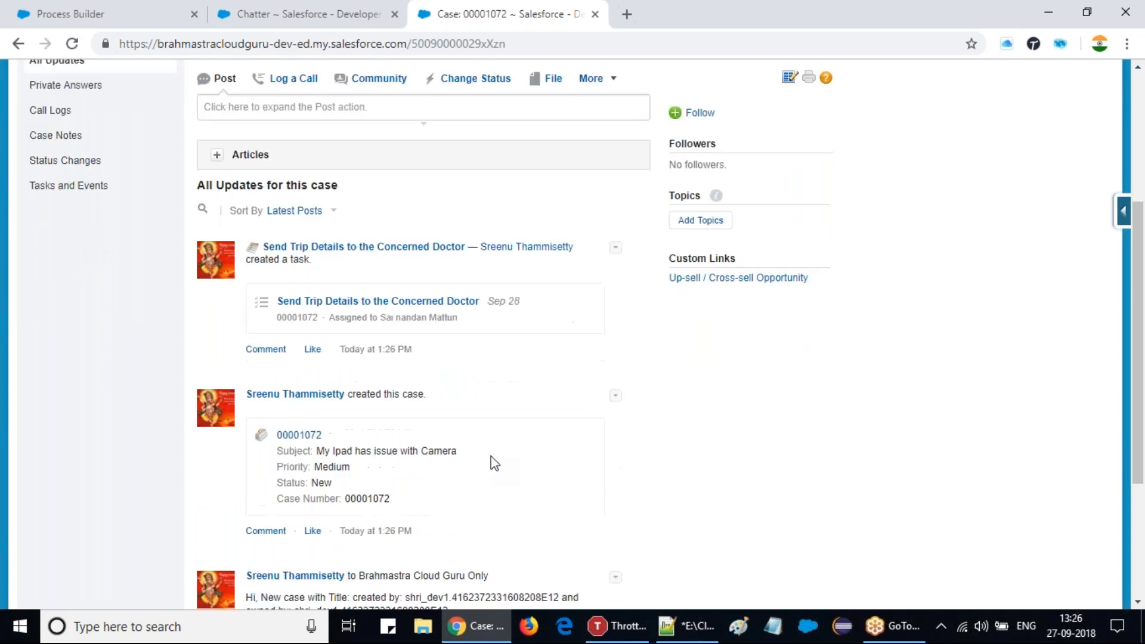
scroll(495, 464, "down", 2)
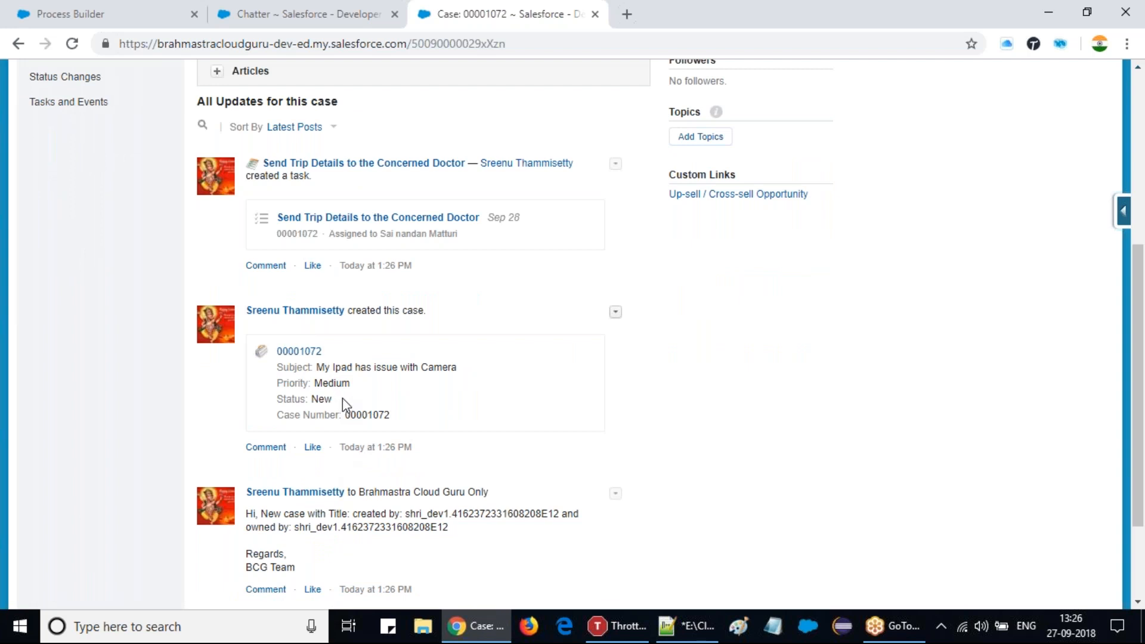
scroll(342, 399, "down", 1)
scroll(343, 400, "down", 1)
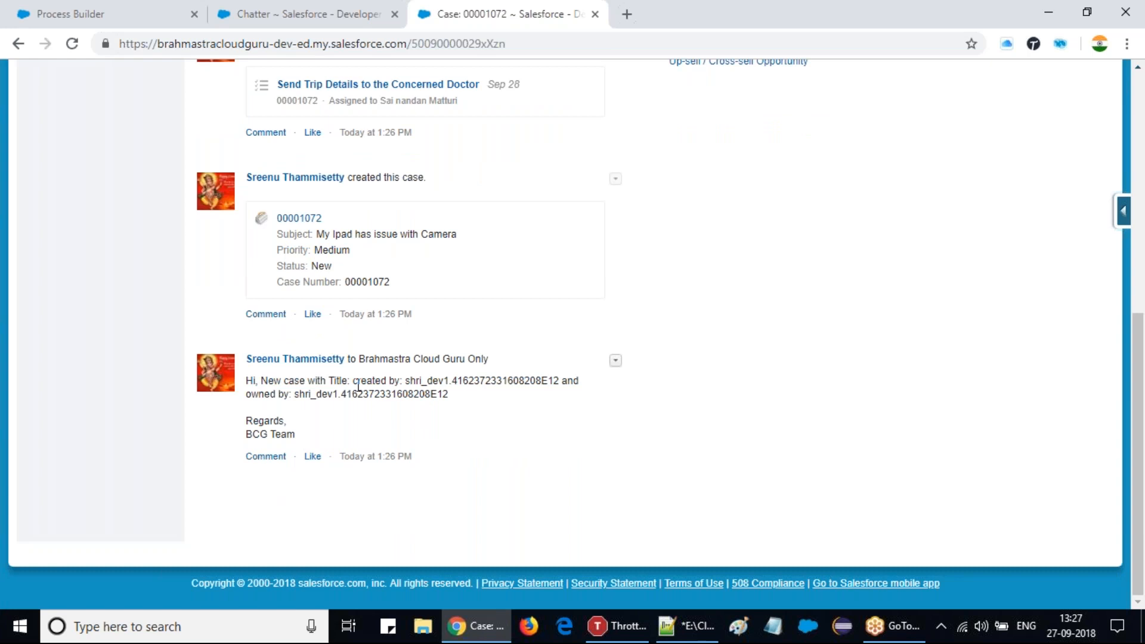
left_click_drag(353, 380, 443, 427)
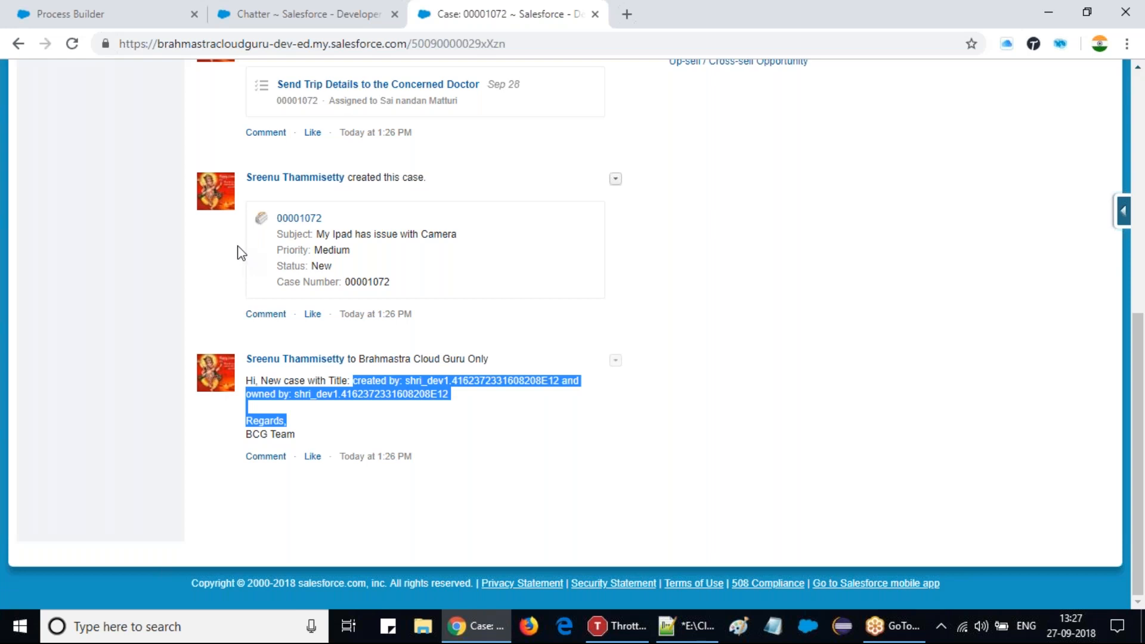
left_click(502, 397)
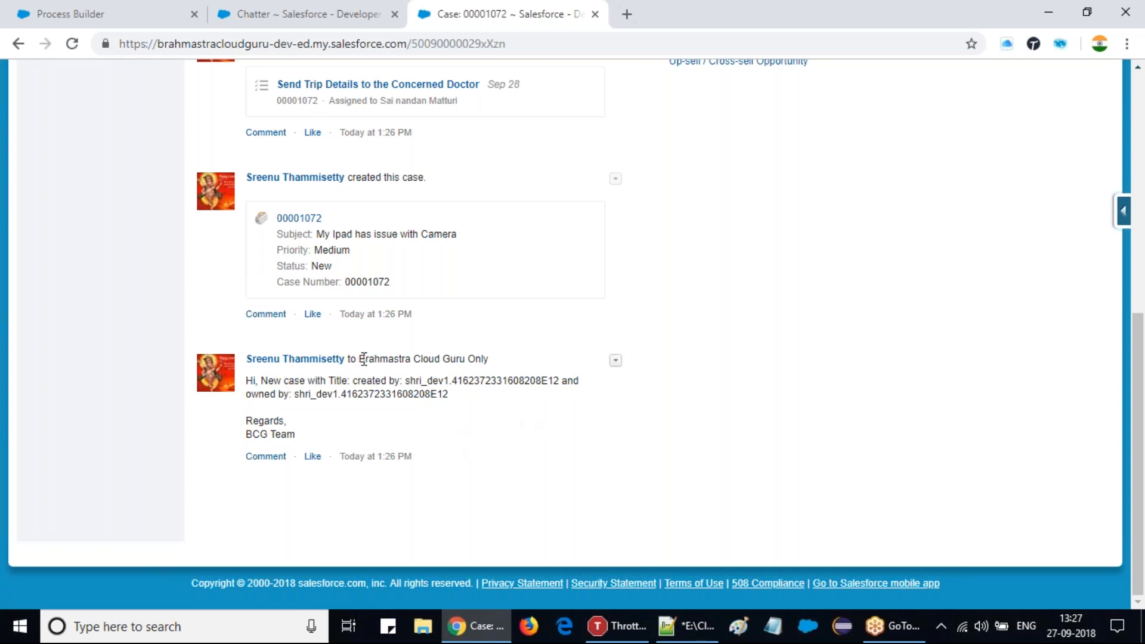
left_click_drag(360, 359, 469, 362)
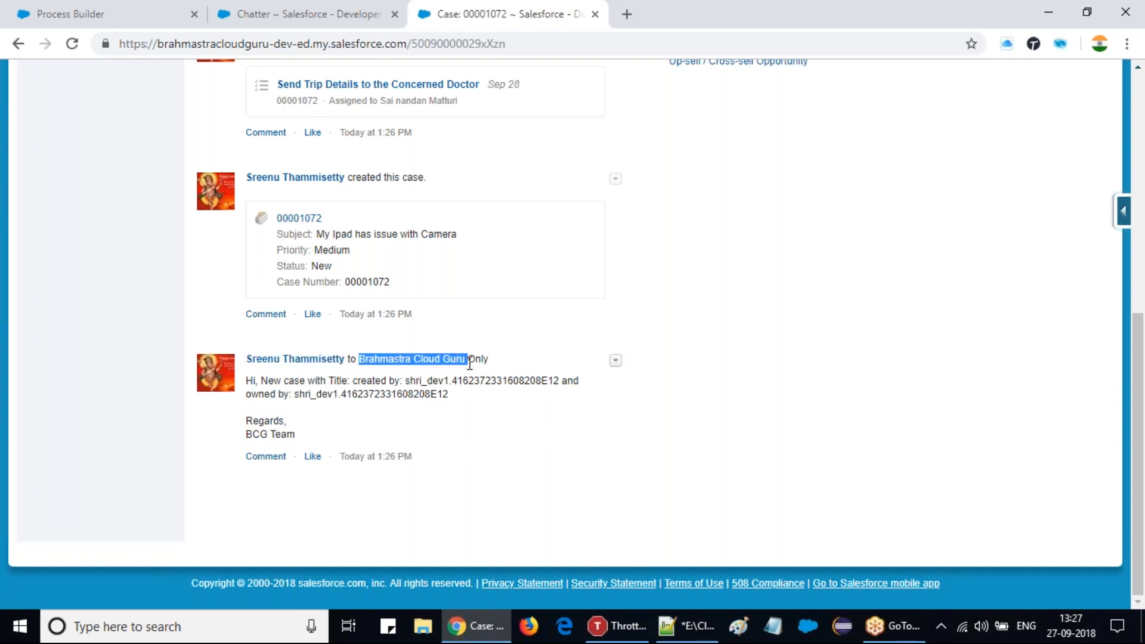
left_click(567, 437)
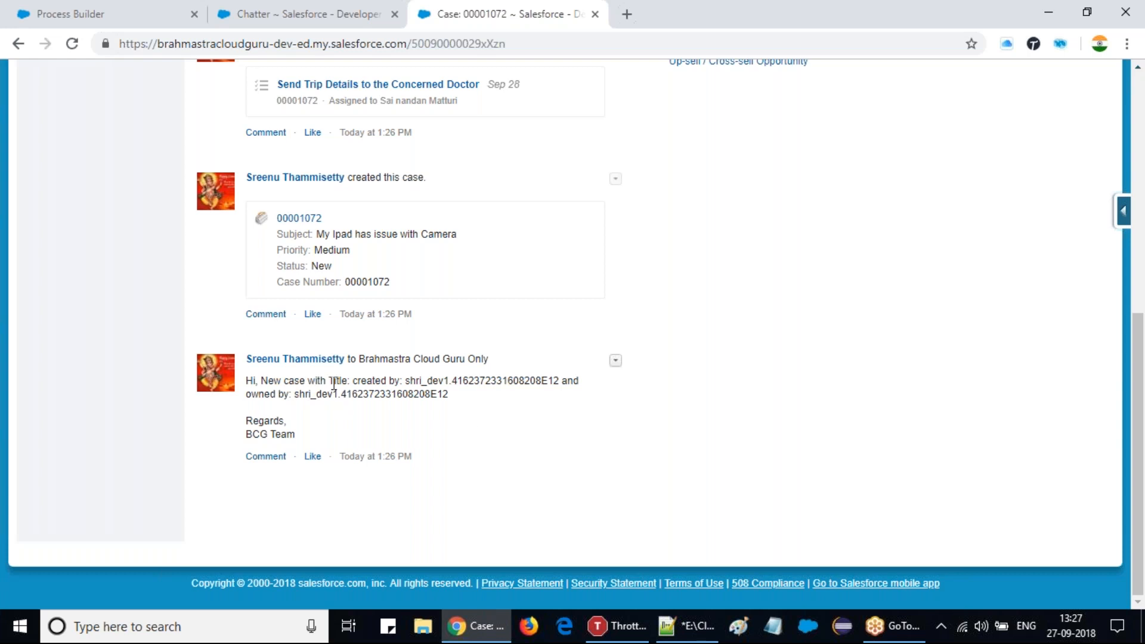
Examine the wording of the automated new-case Chatter post in the case feed, especially the text after "Title:"
left_click_drag(298, 439, 245, 380)
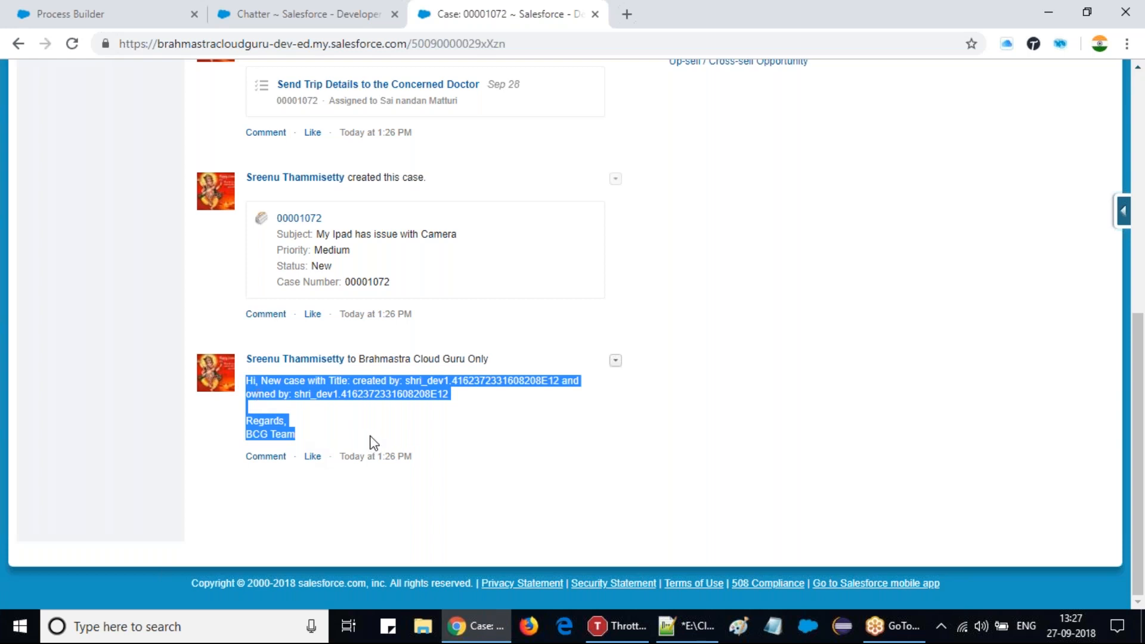
left_click(333, 407)
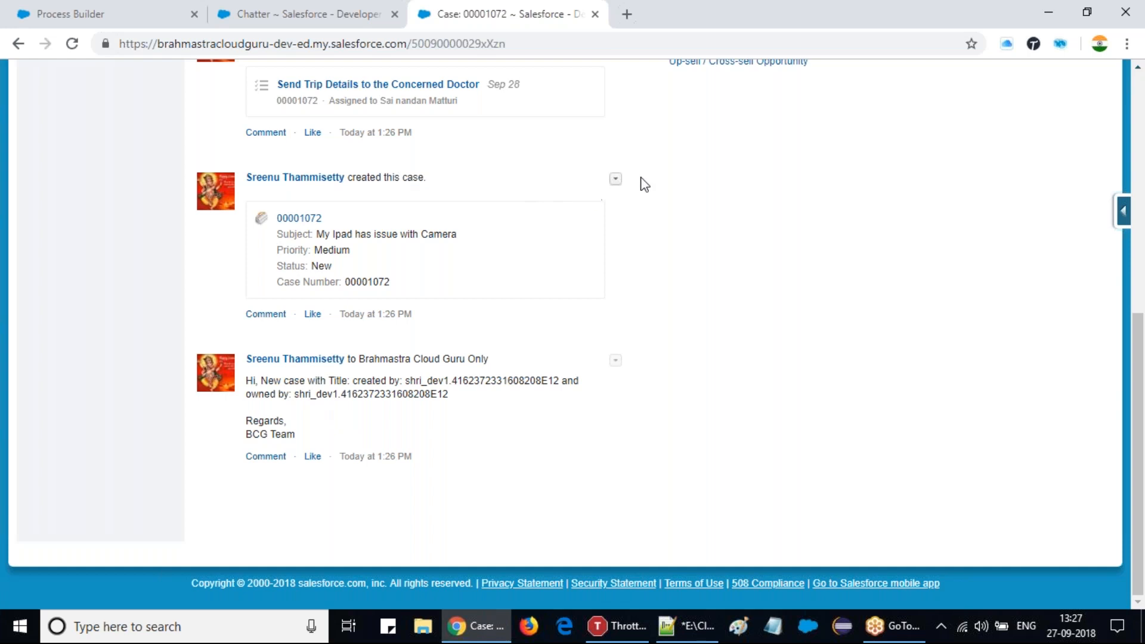
left_click(616, 179)
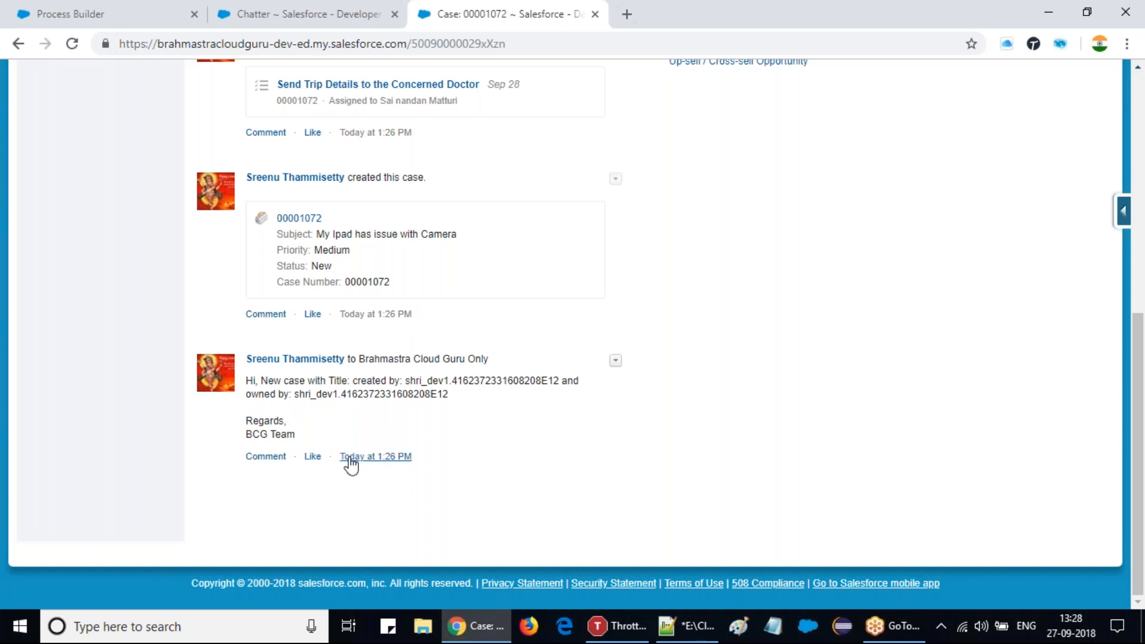
left_click_drag(298, 437, 247, 380)
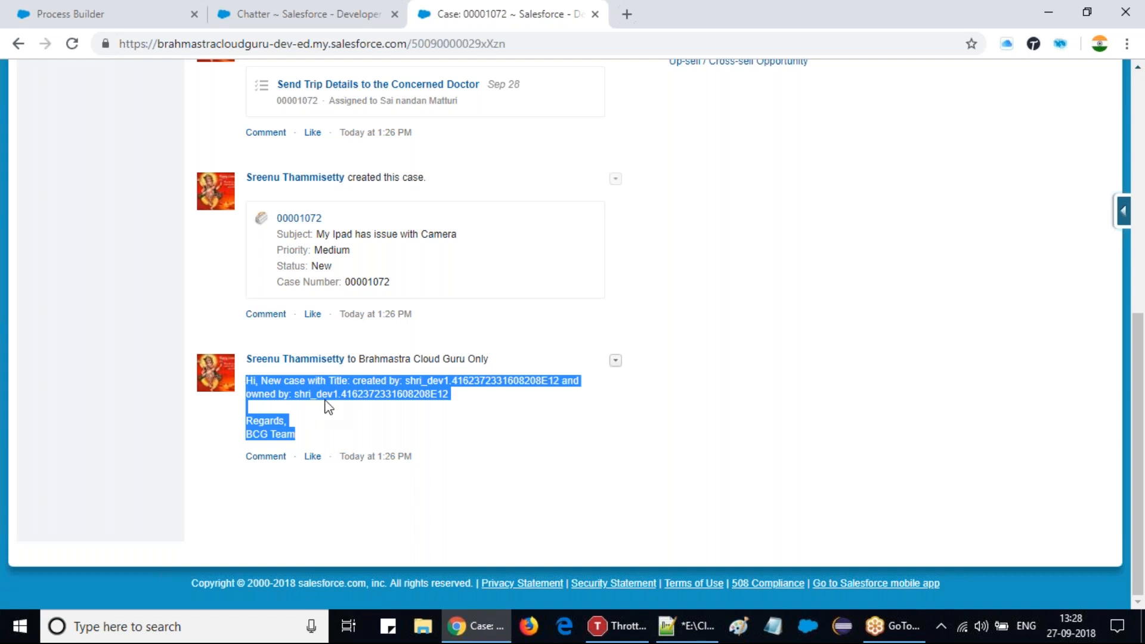
left_click(358, 381)
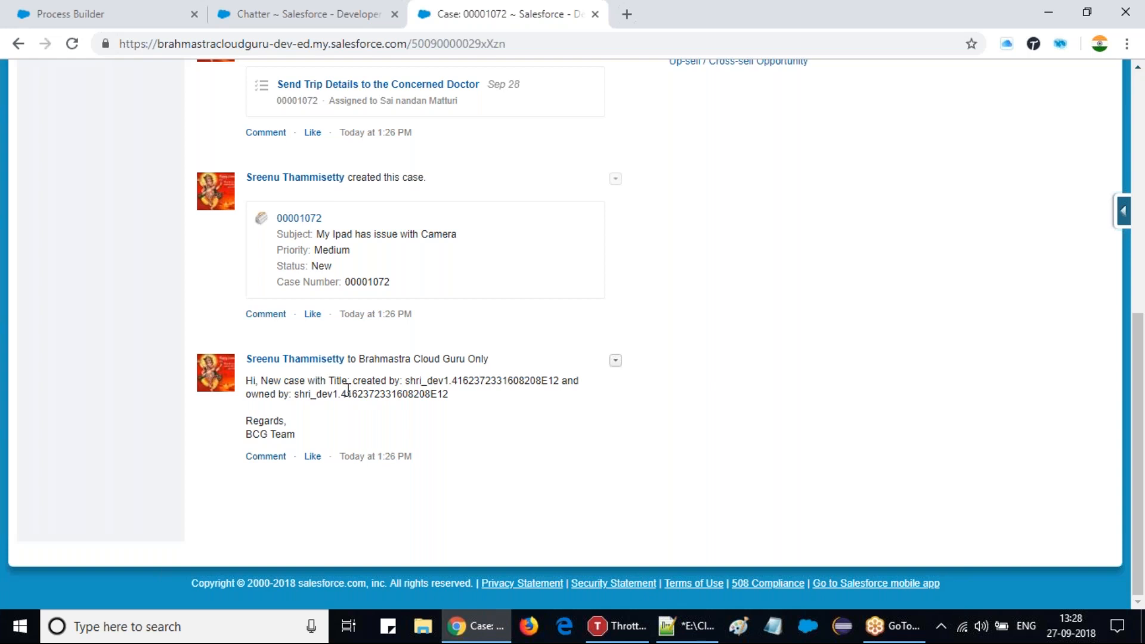
Check which merge field follows "Title:" in the New Case Post action's message in Process Builder, then close the action
left_click(106, 9)
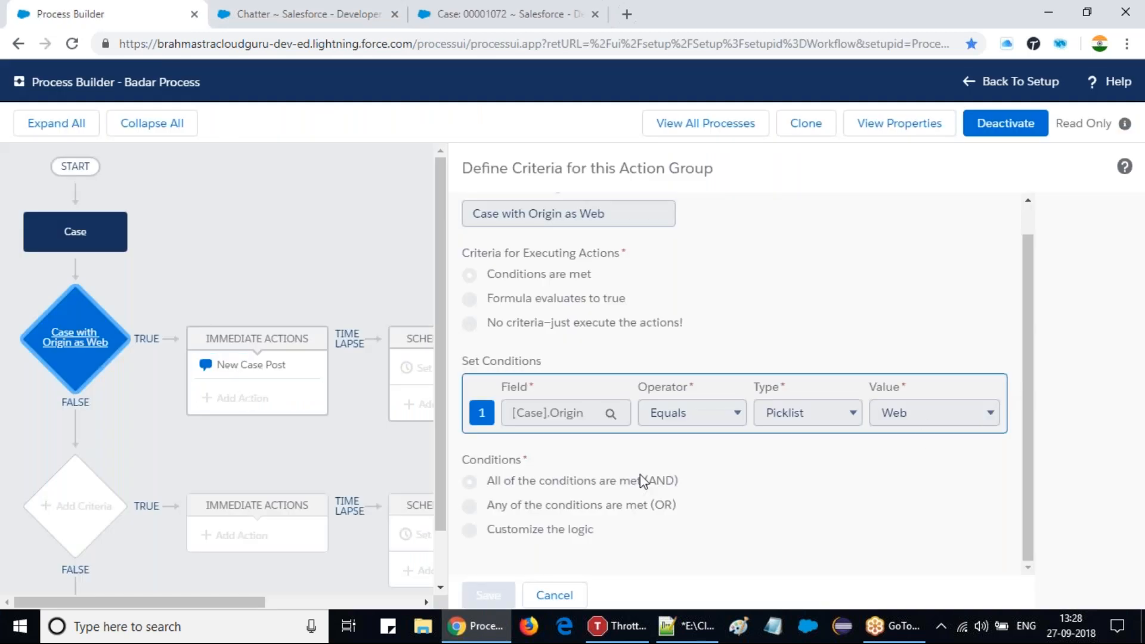
left_click(287, 369)
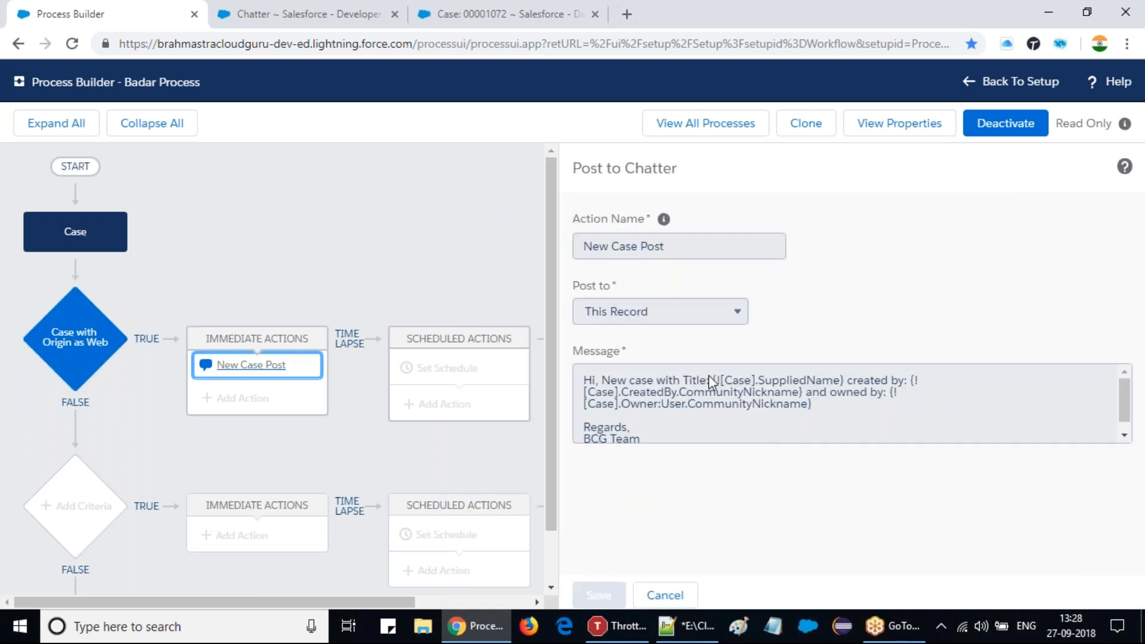
left_click_drag(715, 382, 843, 376)
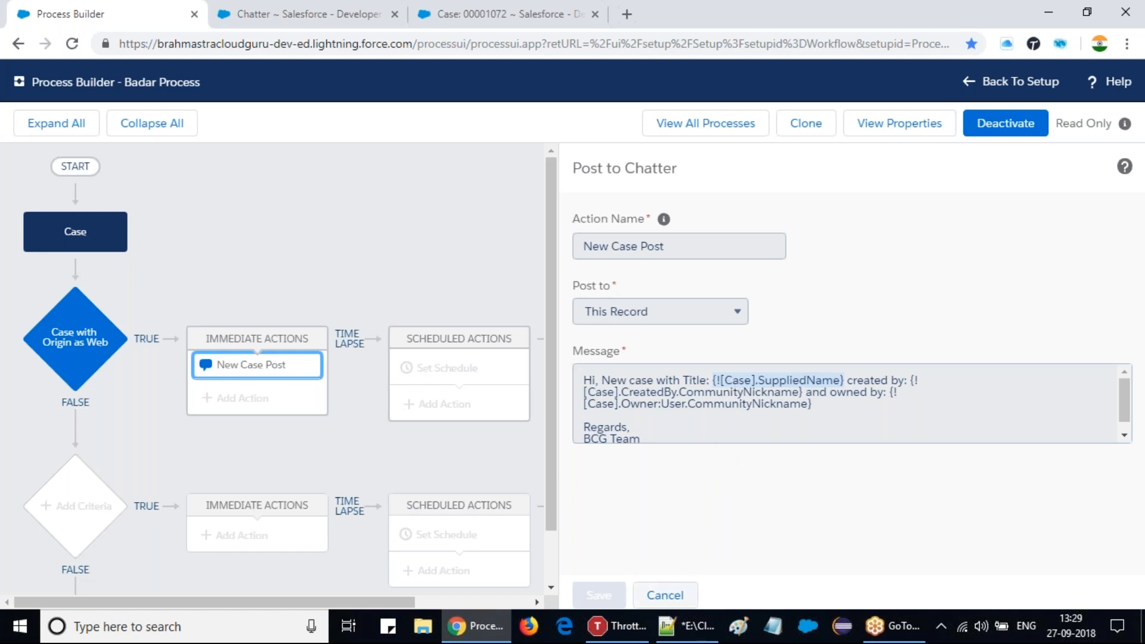
left_click(653, 596)
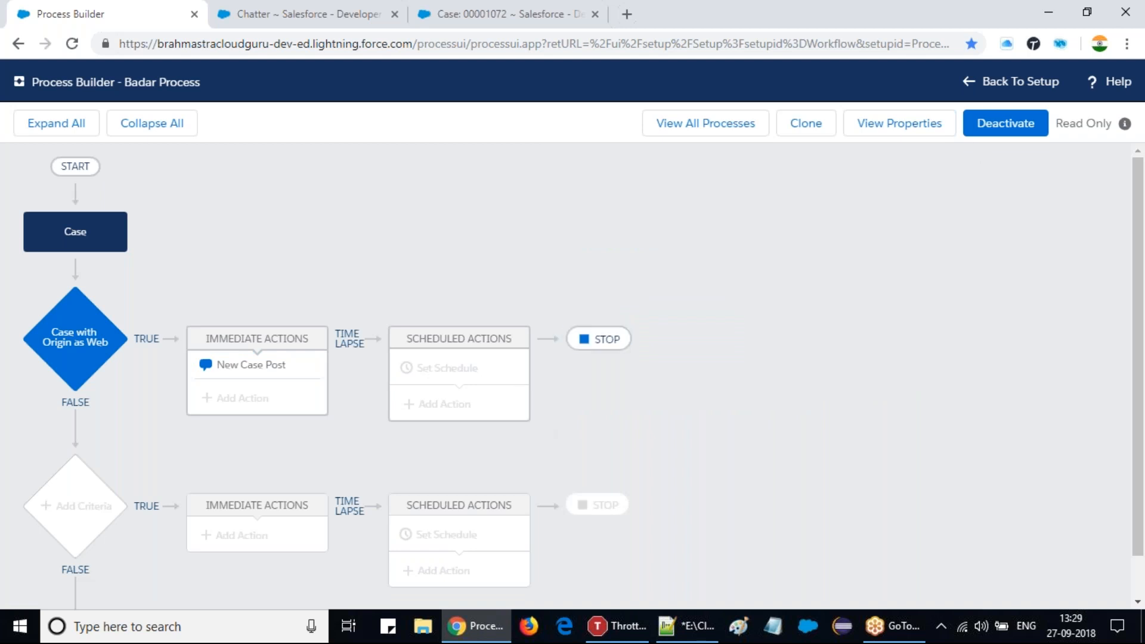
Clone the process and replace SuppliedName with Subject in the title merge field of the New Case Post message, saving the action
left_click(807, 130)
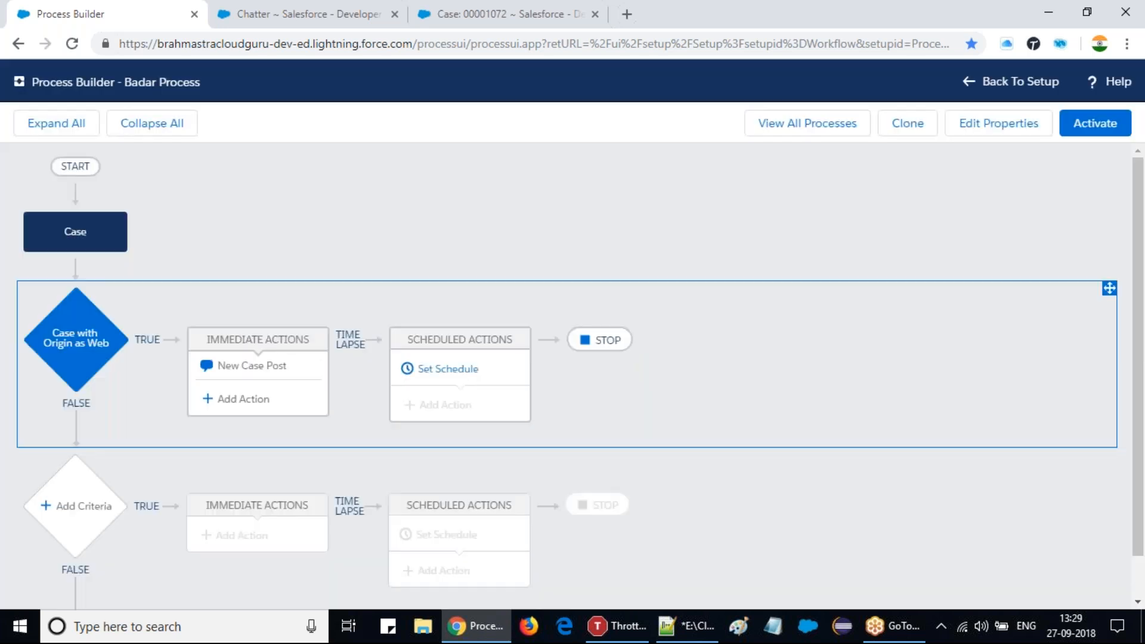
left_click(258, 365)
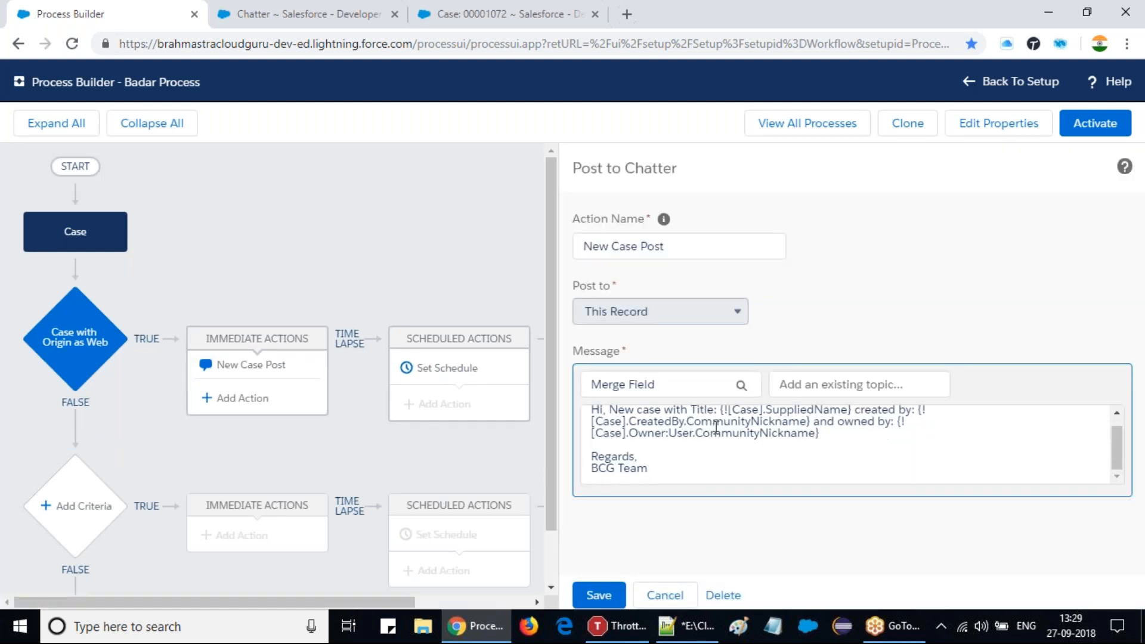
left_click_drag(722, 407, 850, 422)
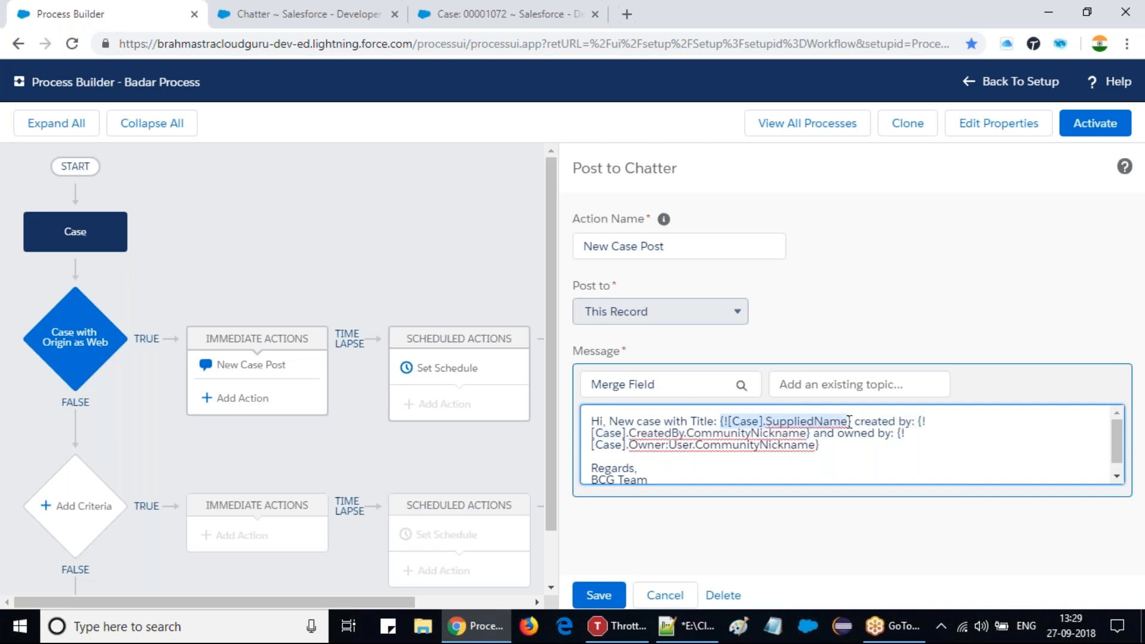
double_click(828, 419)
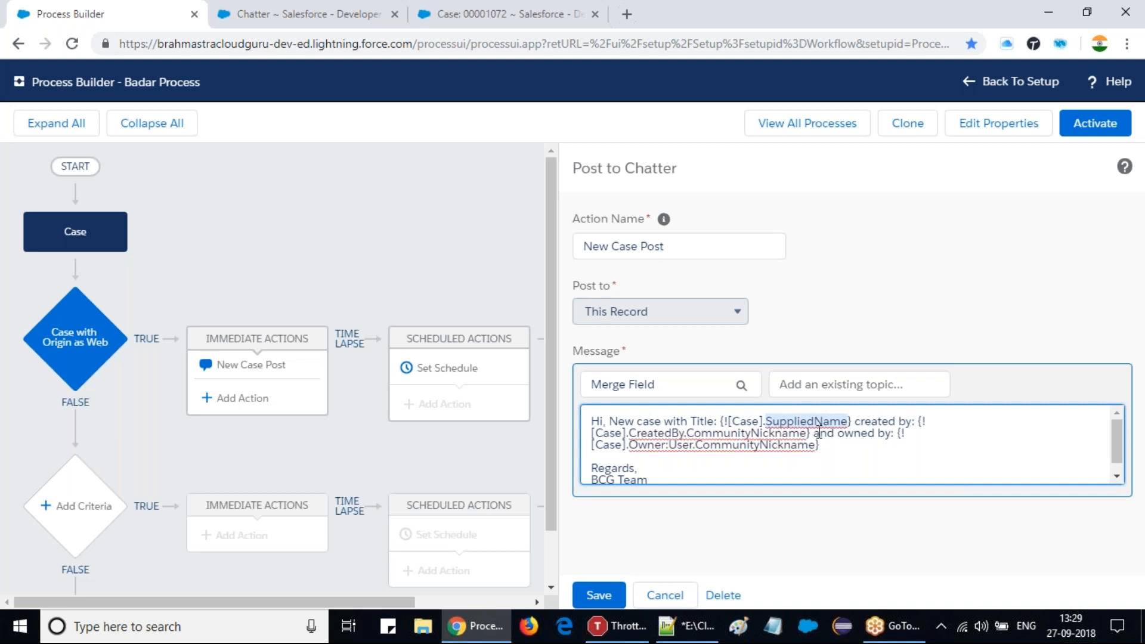
type("Subject")
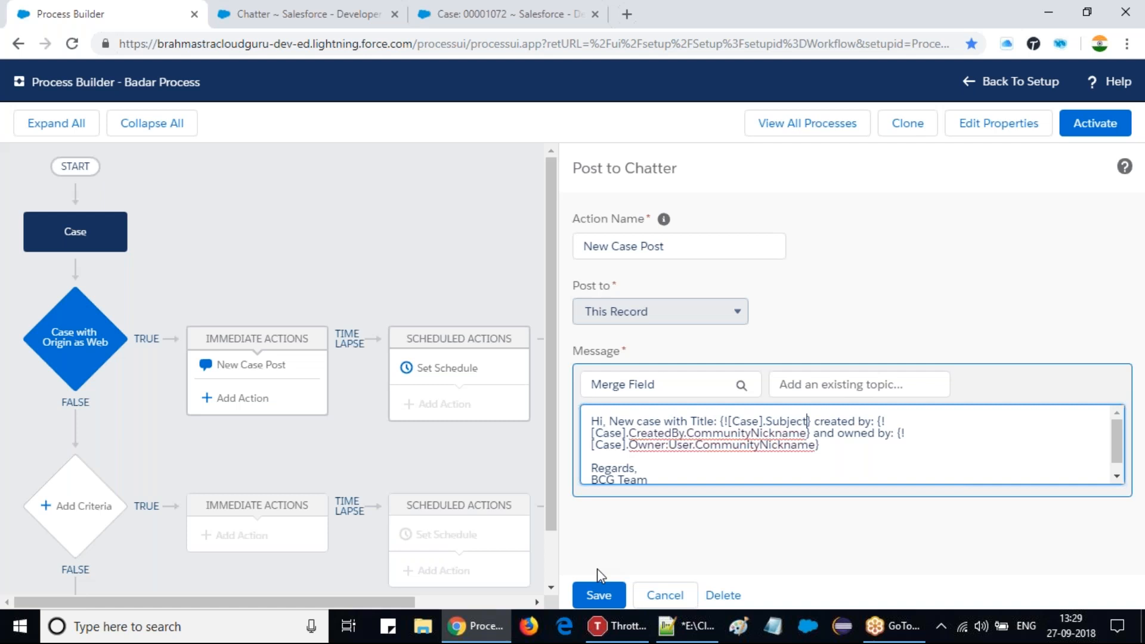
left_click(597, 593)
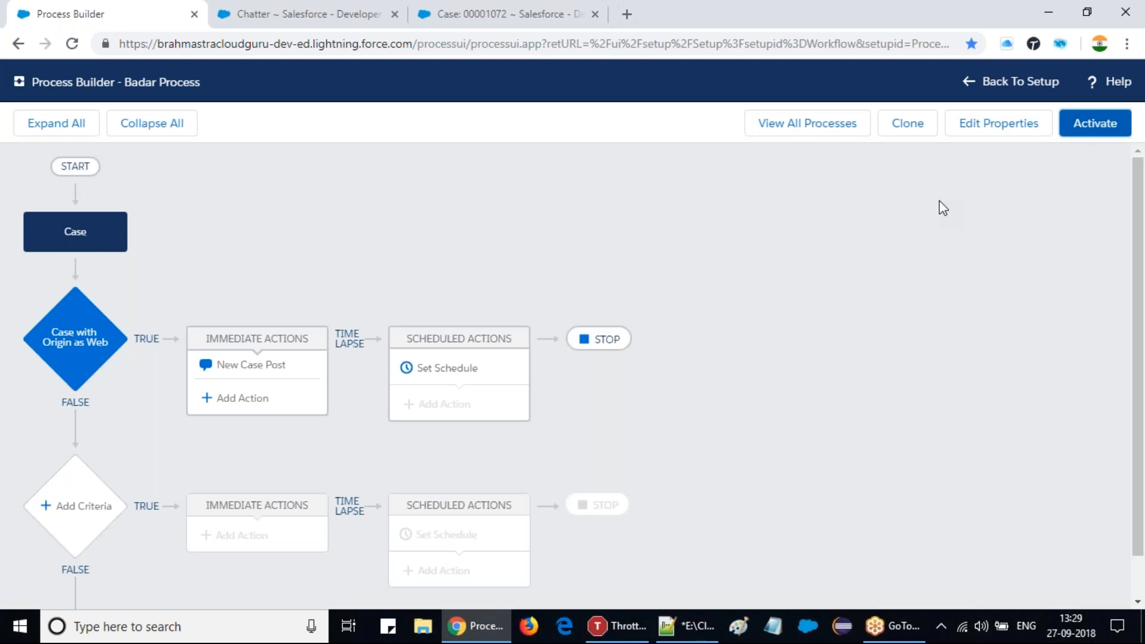
Activate the edited version of the process
left_click(1095, 122)
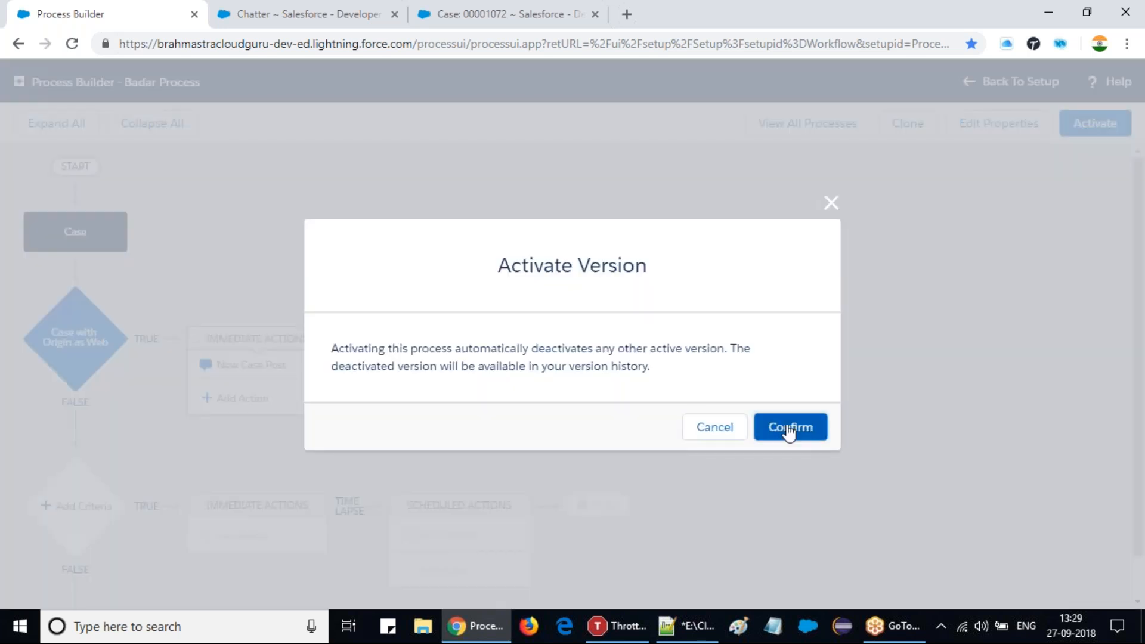
left_click(790, 429)
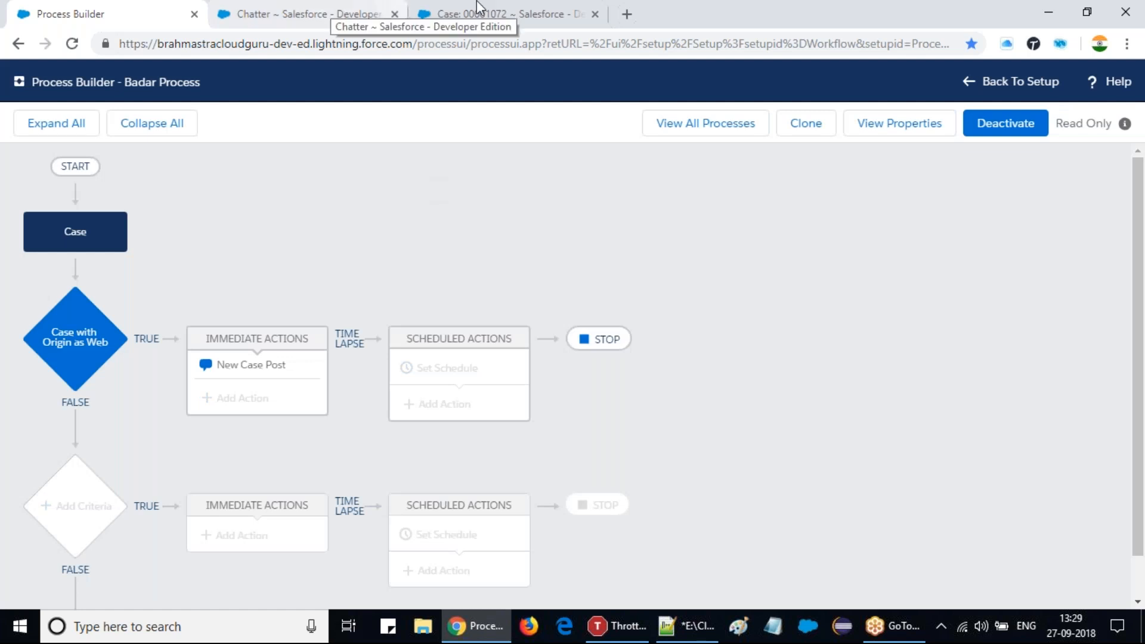
Return to the case record, check its details, and start a new case from the Cases home page
left_click(477, 7)
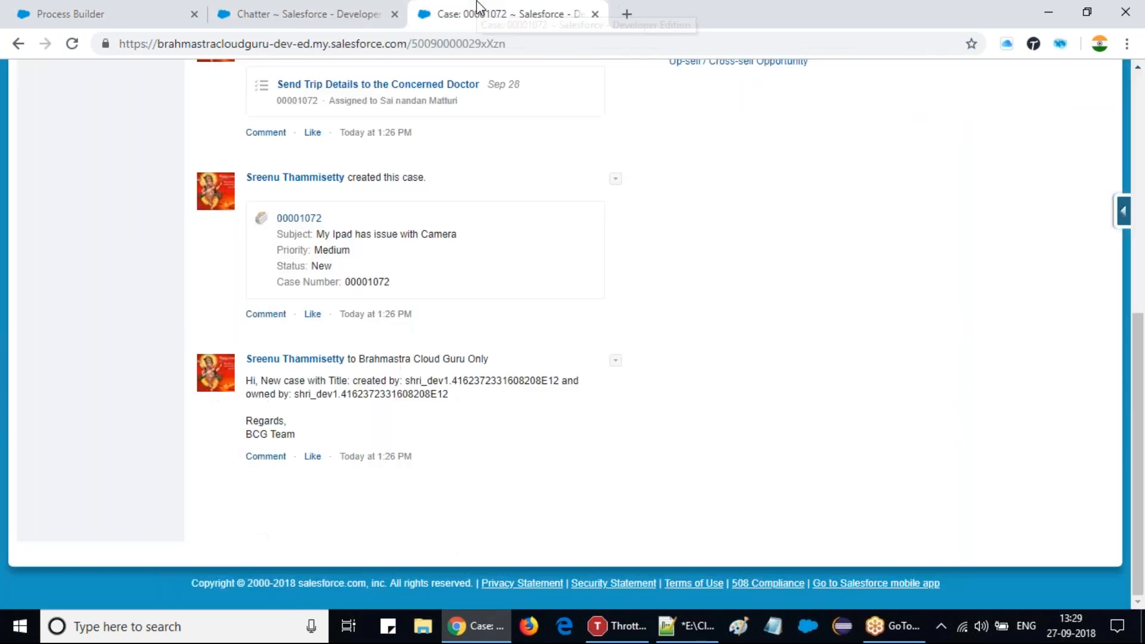
scroll(595, 171, "up", 2)
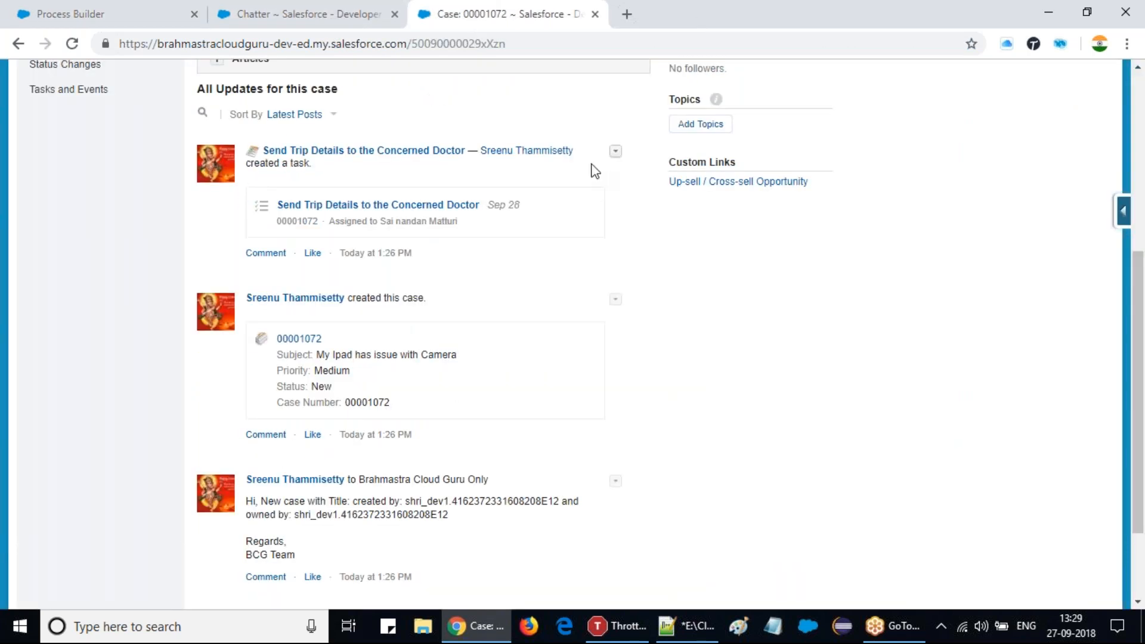
scroll(594, 172, "up", 5)
left_click(294, 293)
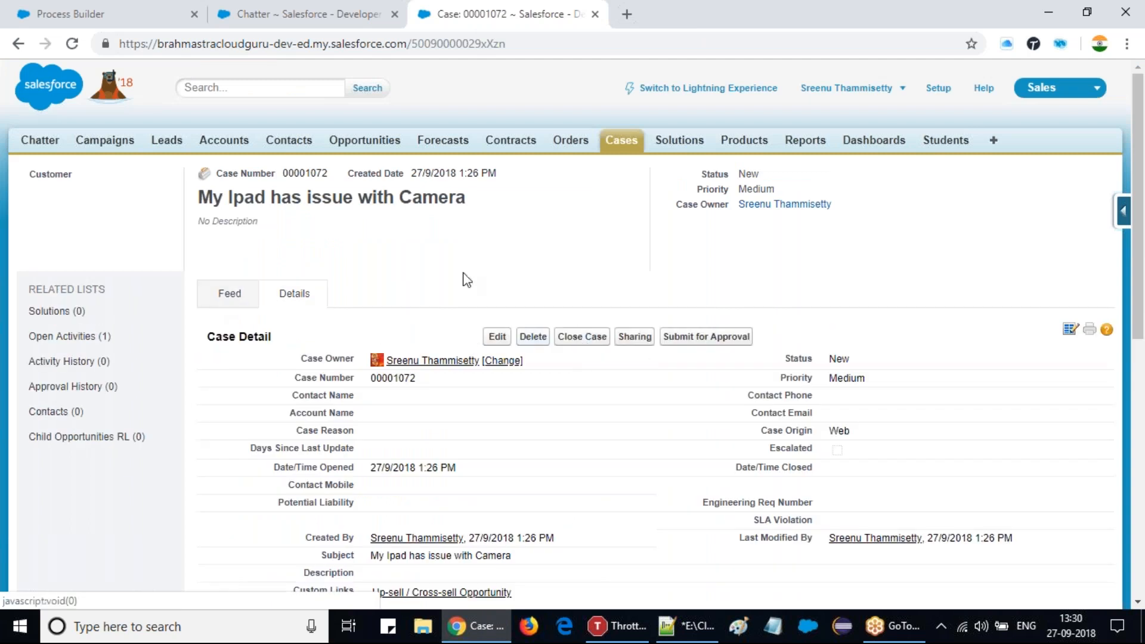
left_click(620, 143)
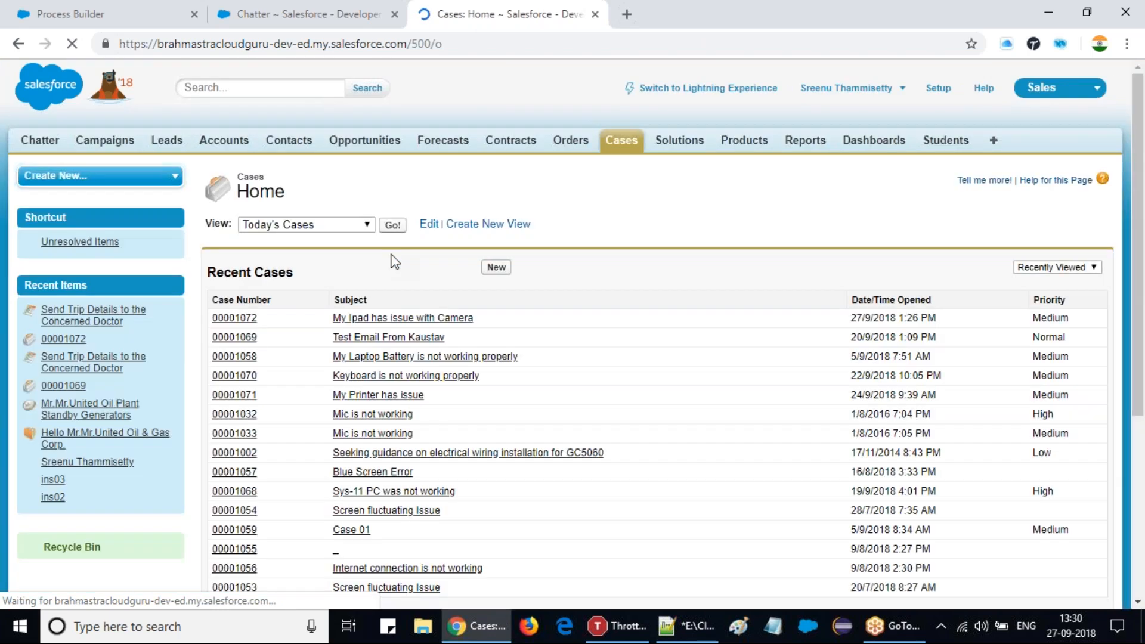
left_click(497, 268)
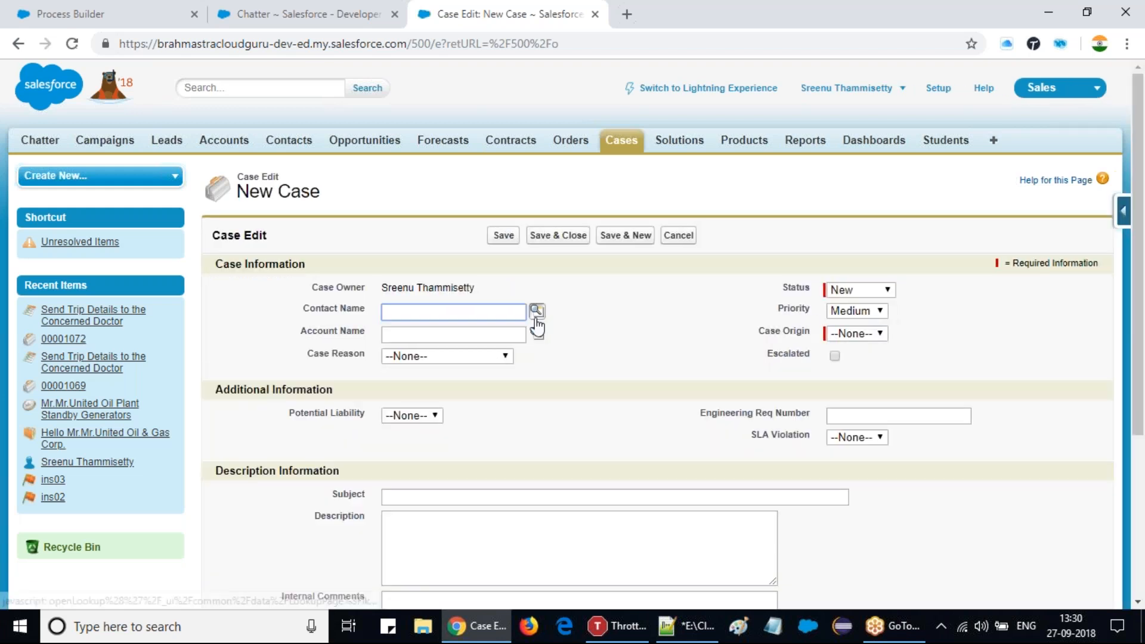
Enter the new case's subject as the customer's first name followed by "wants Customer Support to call him"
left_click(440, 496)
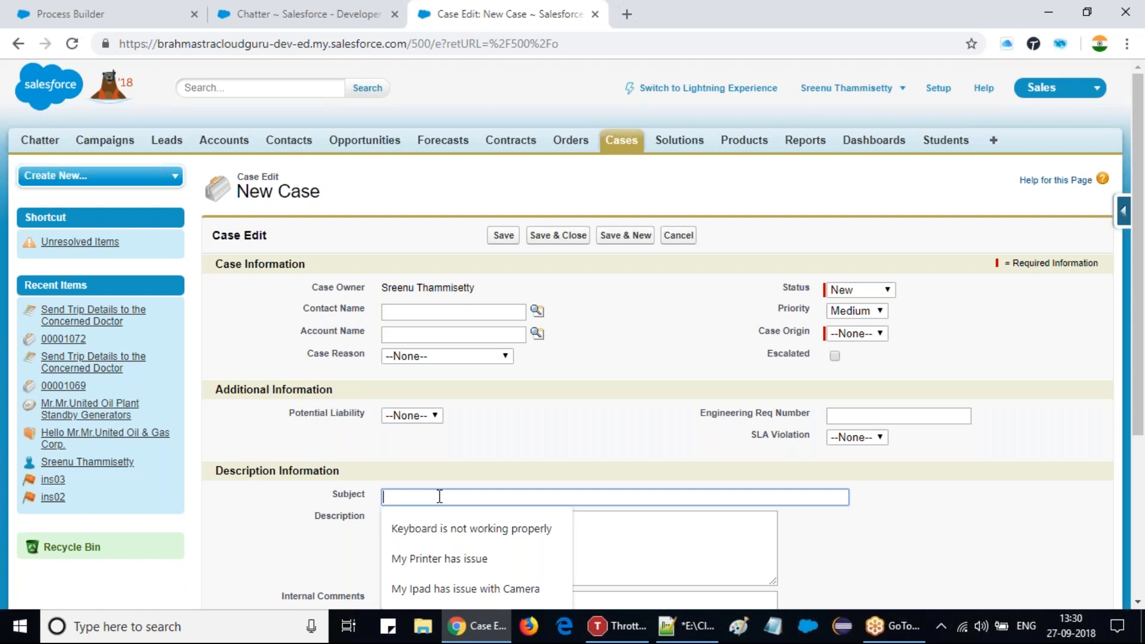
type("Badar")
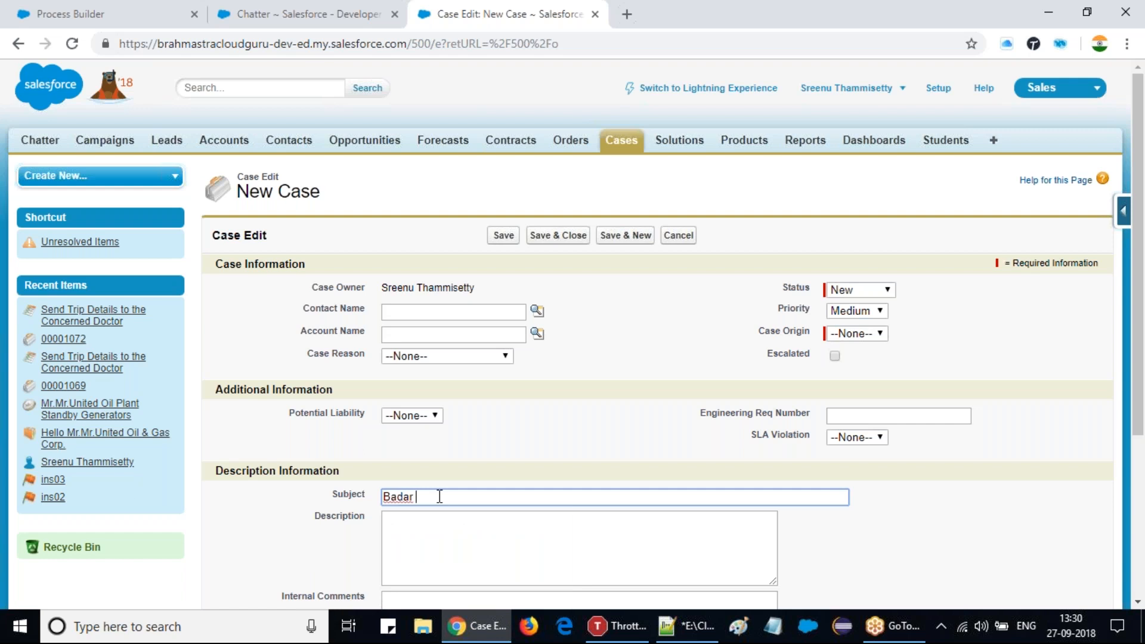
type(" needs new T")
key("BackSpace")
key("BackSpace")
key("BackSpace")
key("BackSpace")
key("BackSpace")
key("BackSpace")
key("BackSpace")
key("ctrl+BackSpace")
type("wants Customer Support to call him")
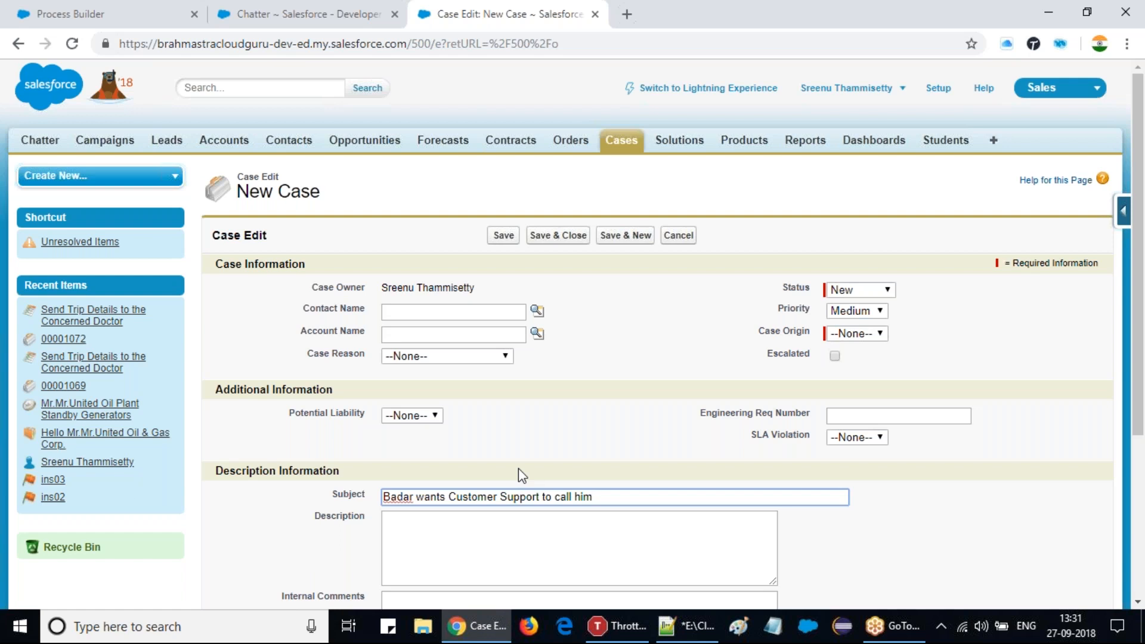
Set the Case Origin to Web and save the new case
left_click(490, 546)
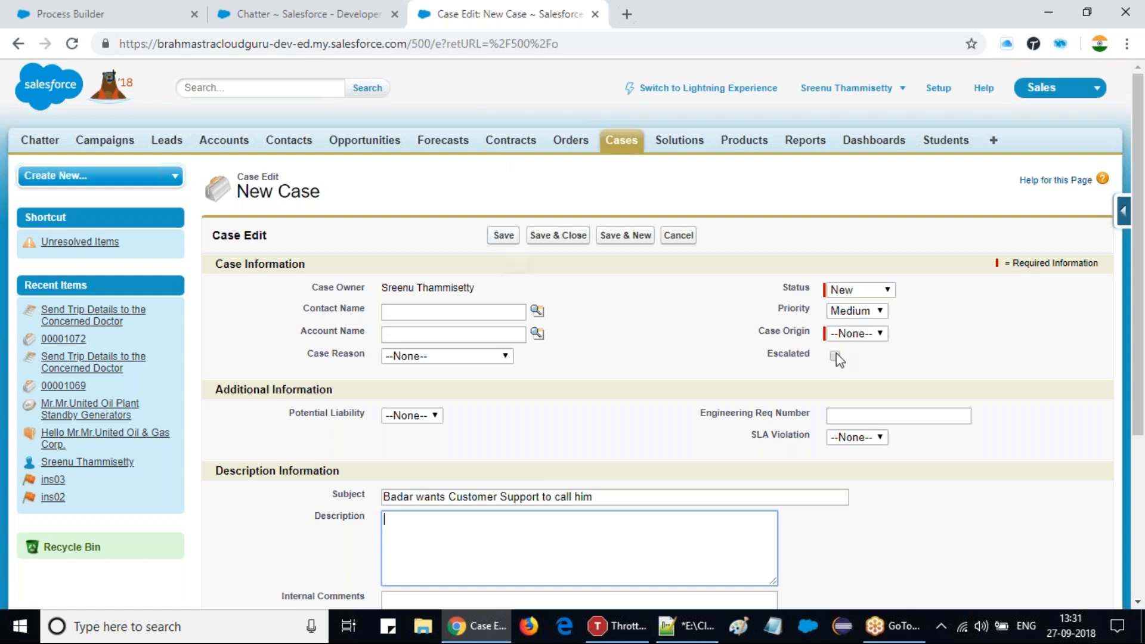
left_click(851, 334)
left_click(842, 392)
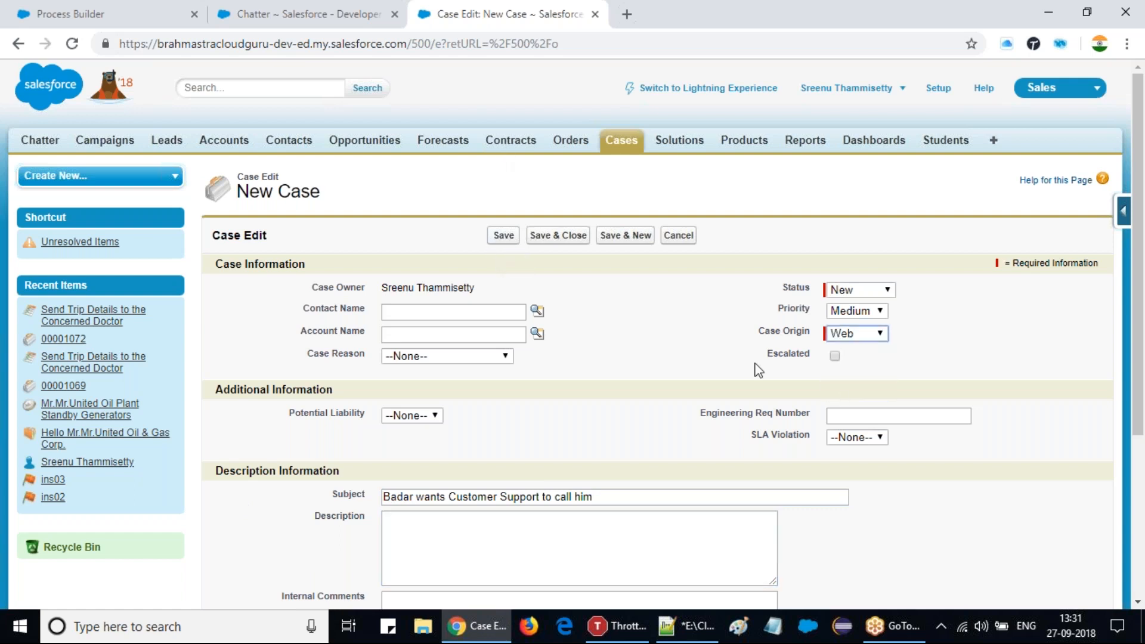
left_click(683, 326)
left_click(504, 236)
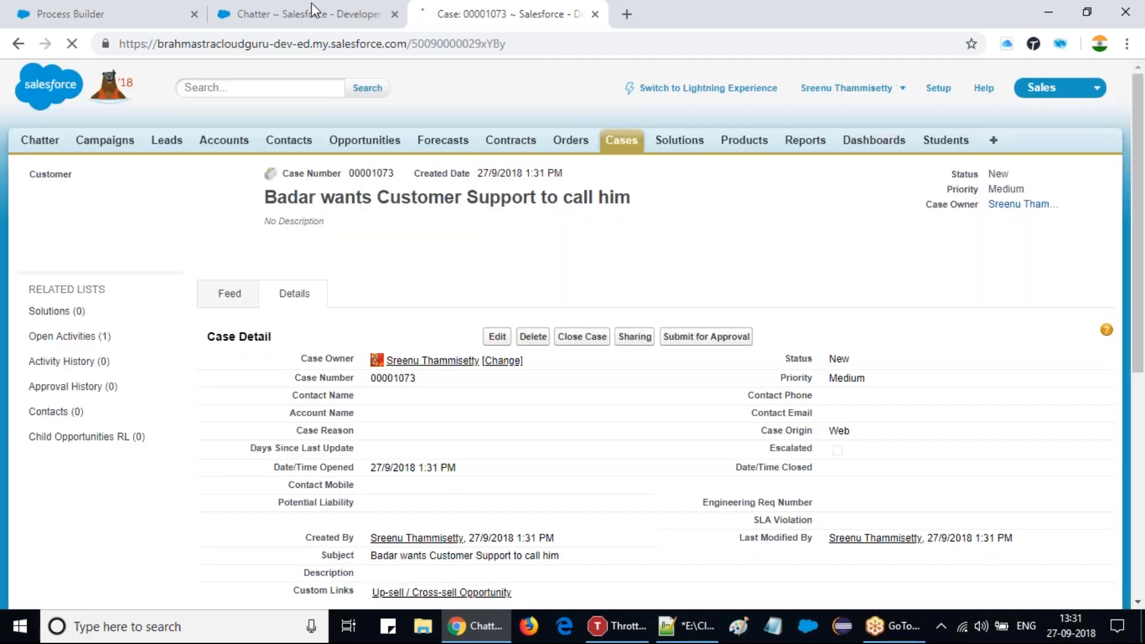
Refresh the Chatter feed and compare the title in the automated post with the new case's subject
left_click(312, 2)
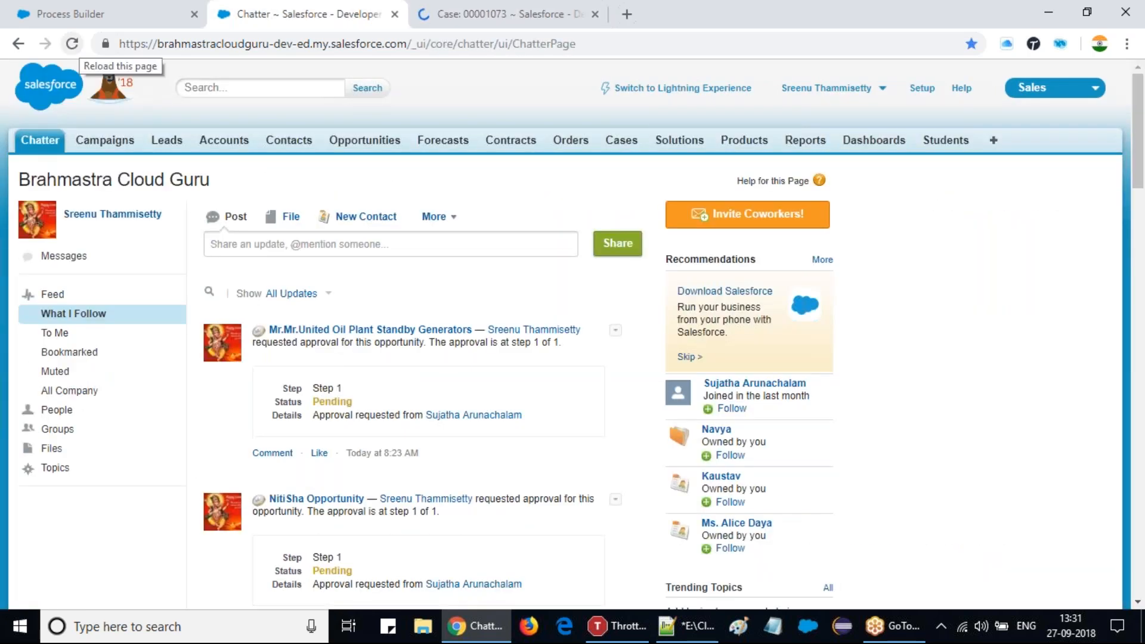
left_click(52, 300)
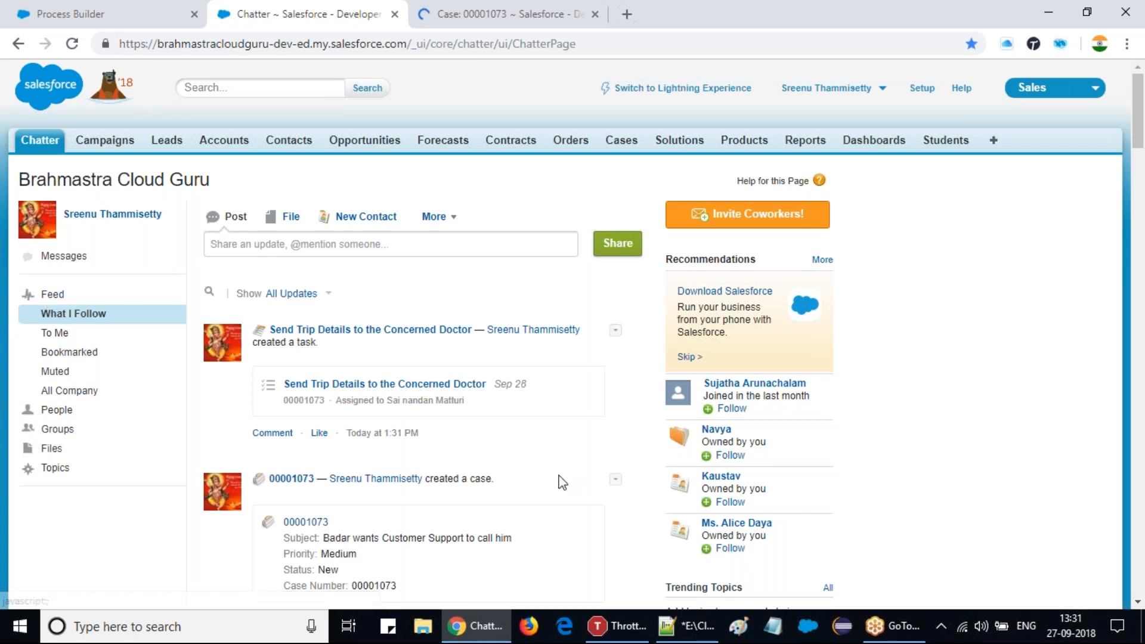
scroll(560, 483, "down", 3)
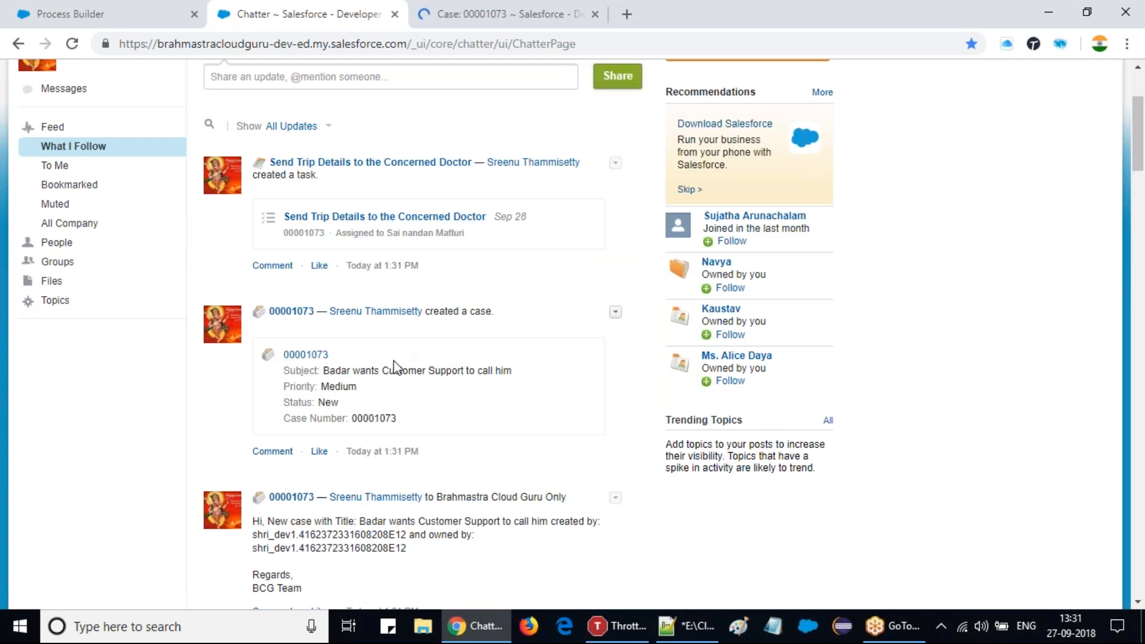
left_click_drag(329, 375, 438, 374)
left_click(426, 428)
scroll(409, 504, "down", 1)
scroll(409, 504, "down", 3)
left_click_drag(360, 353, 545, 361)
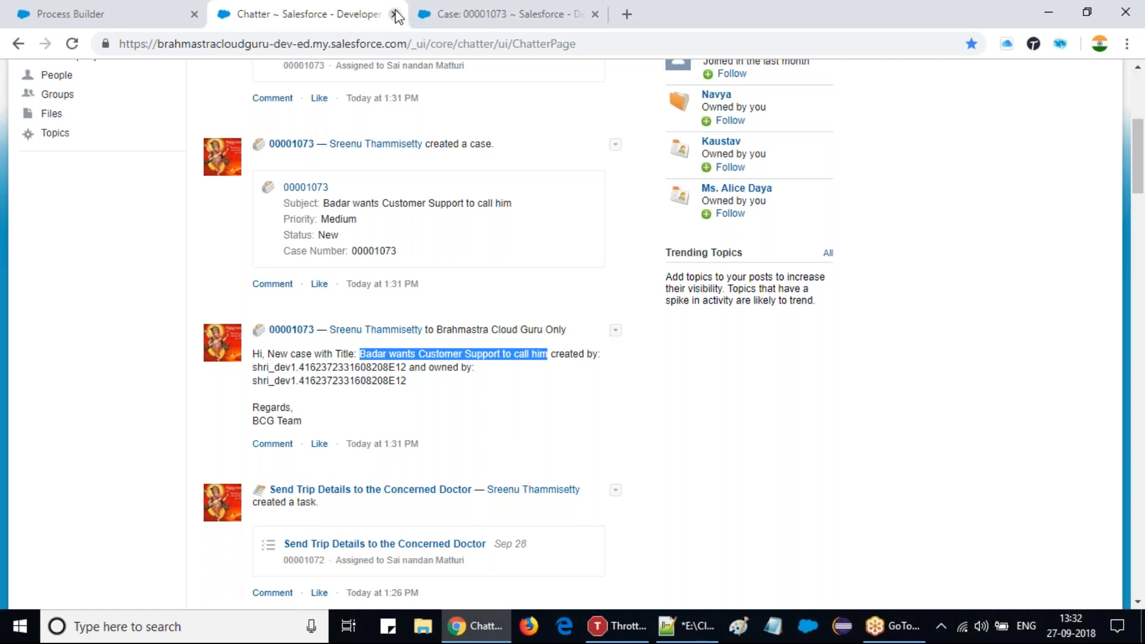
Close the Chatter page, return to the process, and clone it as a version of the current process
key("ctrl+Tab")
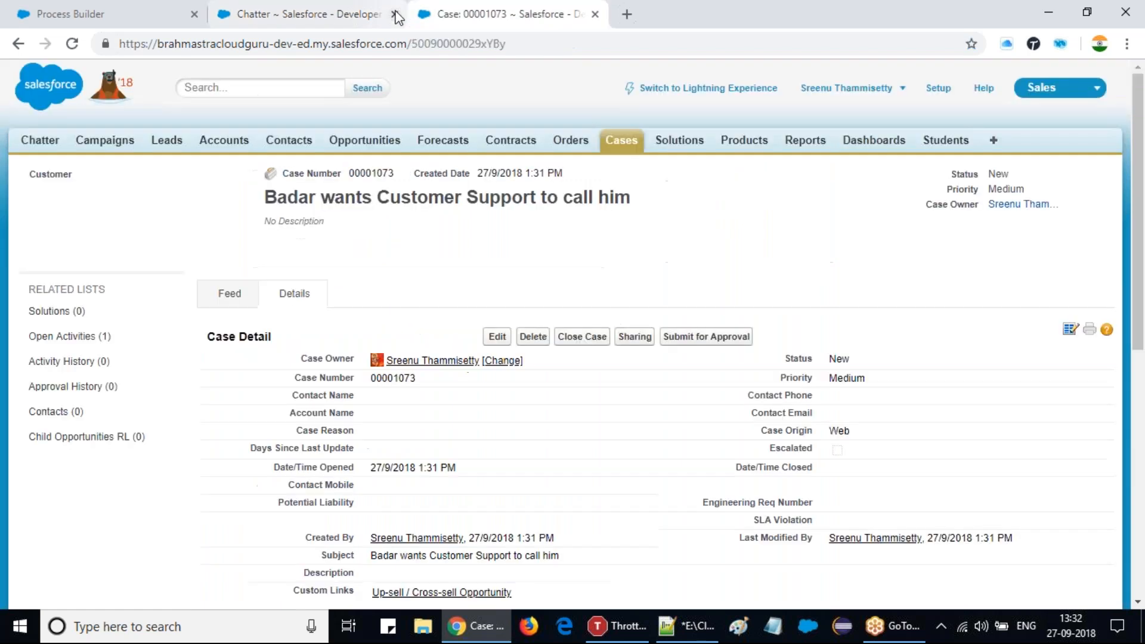
left_click(395, 14)
left_click(113, 14)
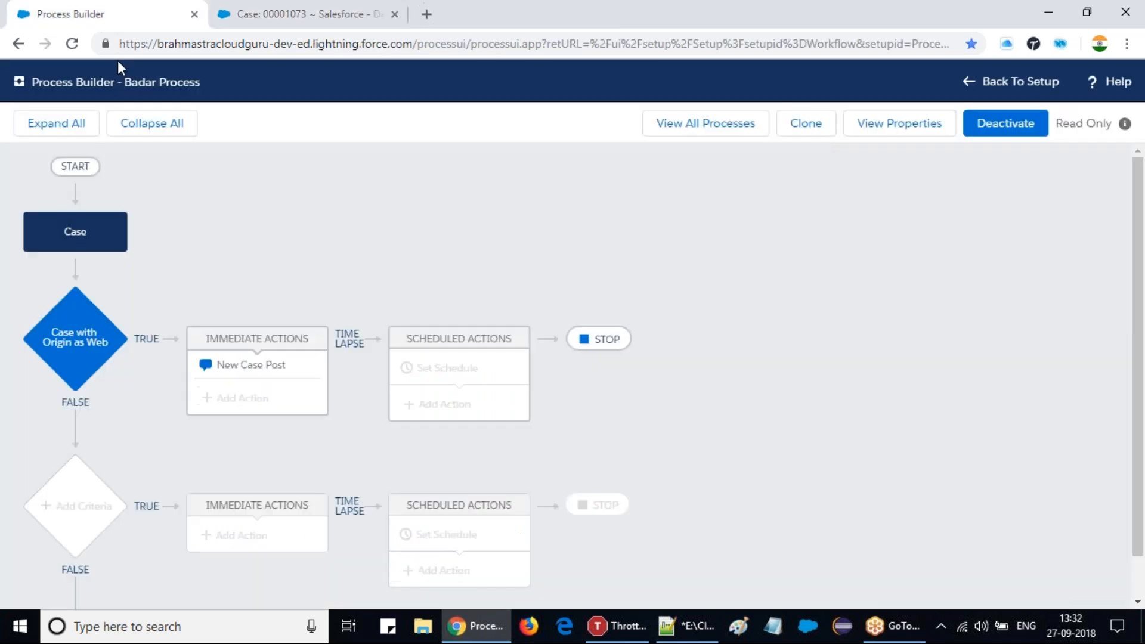
left_click(815, 134)
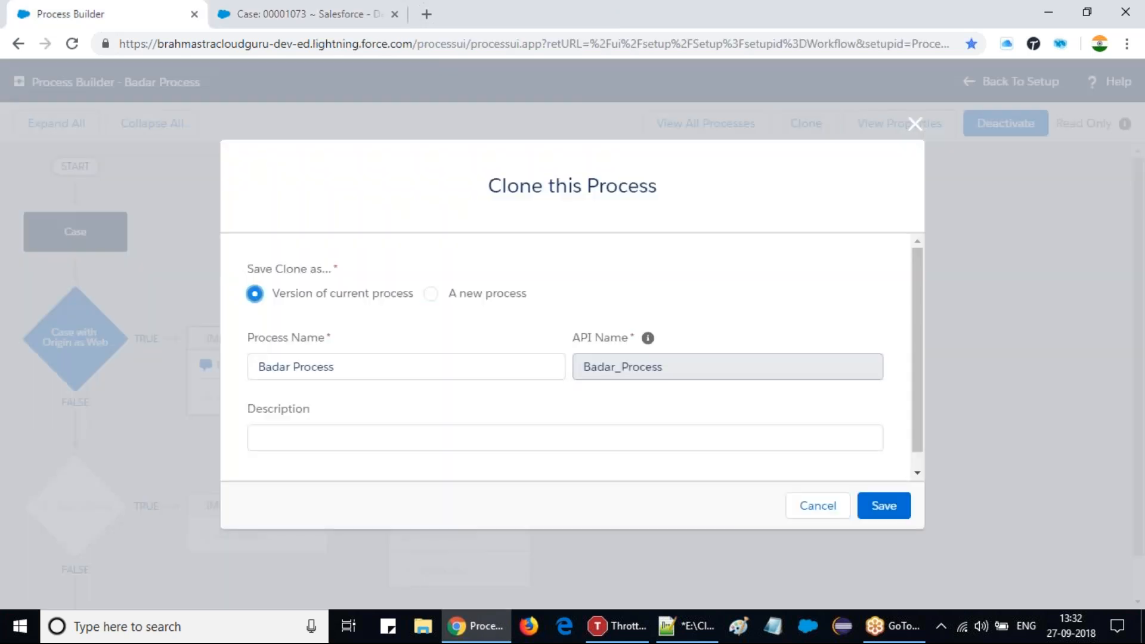
left_click(878, 509)
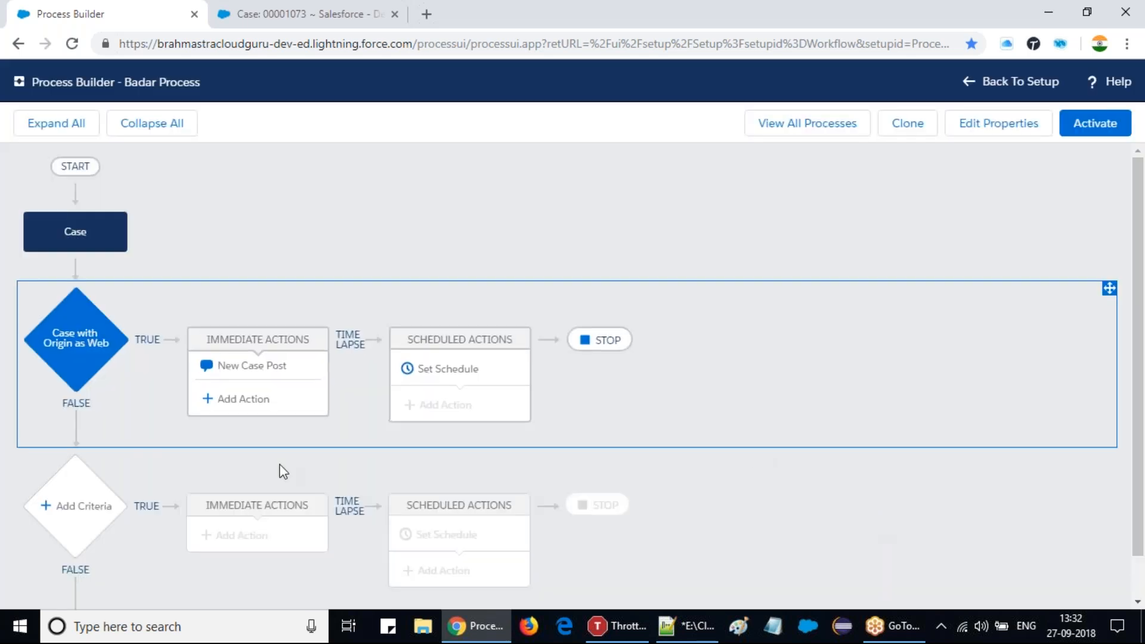
Add a second criteria node below the Web-origin one and name it "When Case Origin is Email"
left_click(104, 517)
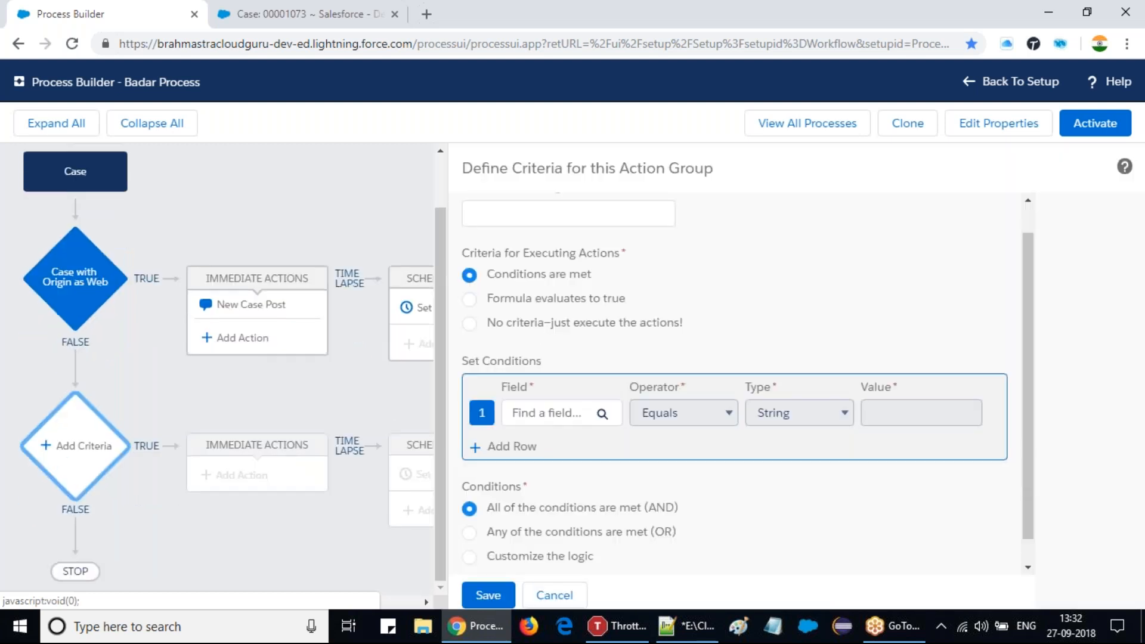
left_click(553, 226)
type("Submi")
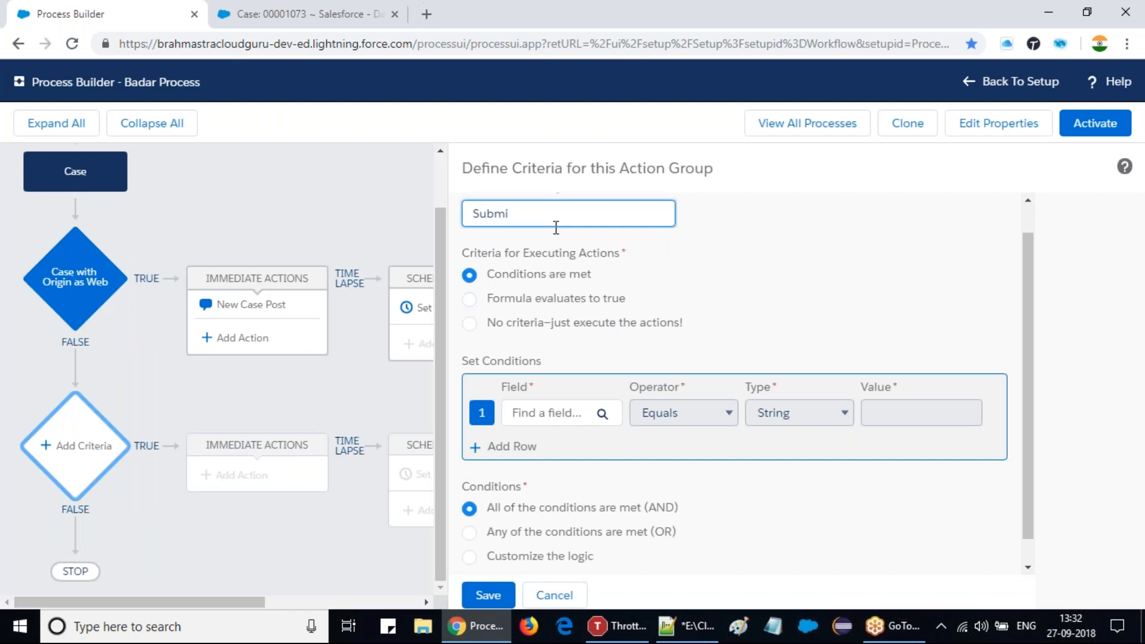
type("t")
key("BackSpace")
key("BackSpace")
key("BackSpace")
key("BackSpace")
key("BackSpace")
type("When Case Origi")
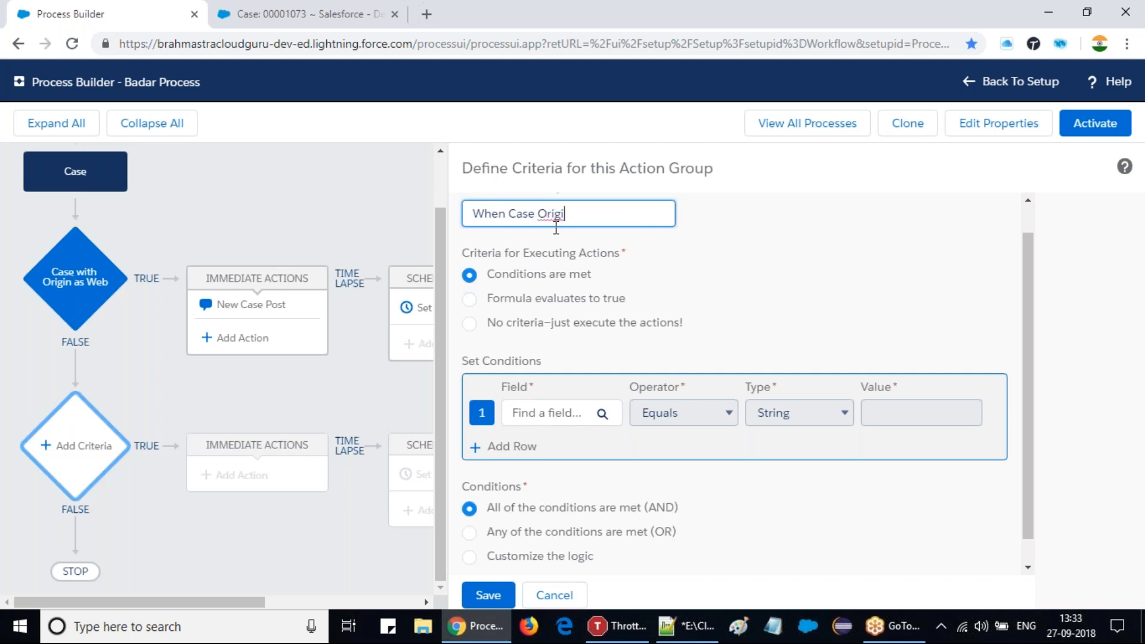
key("BackSpace")
key("BackSpace")
key("BackSpace")
key("BackSpace")
key("BackSpace")
type("Origin is Email")
Set the new criteria's condition to Case Origin equals Email and save the criteria
left_click(561, 417)
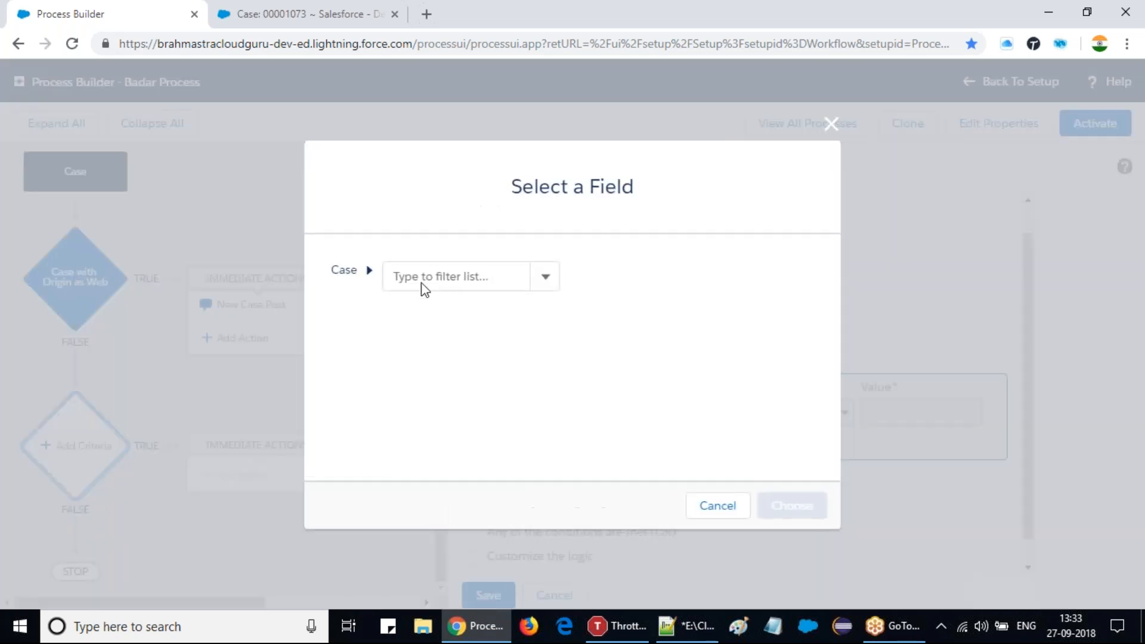
left_click(423, 270)
type("origi")
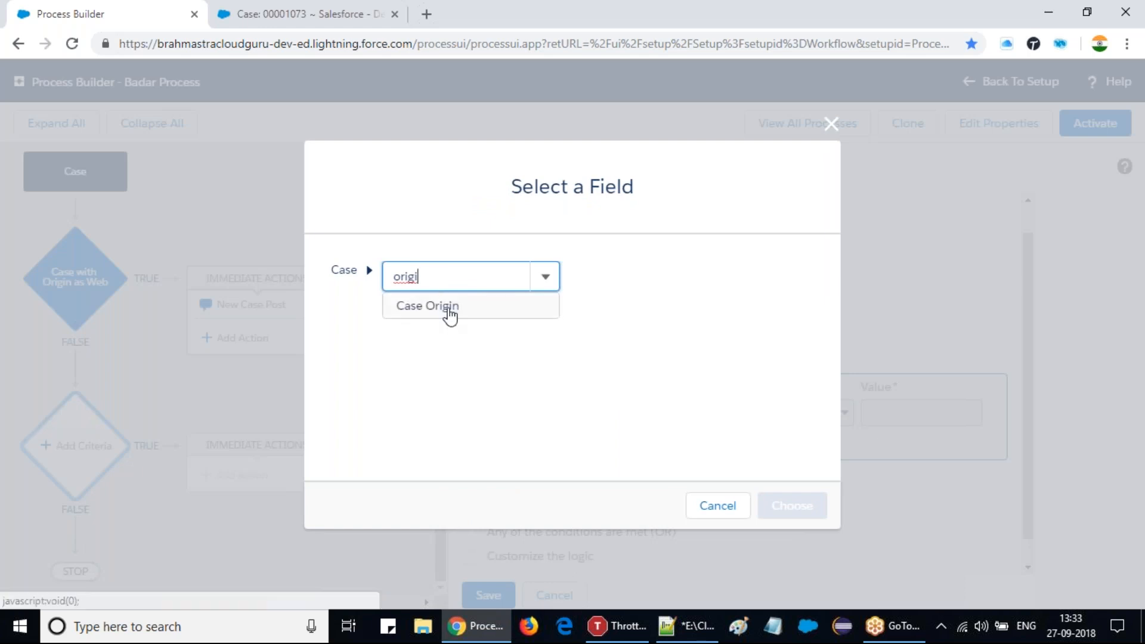
left_click(429, 306)
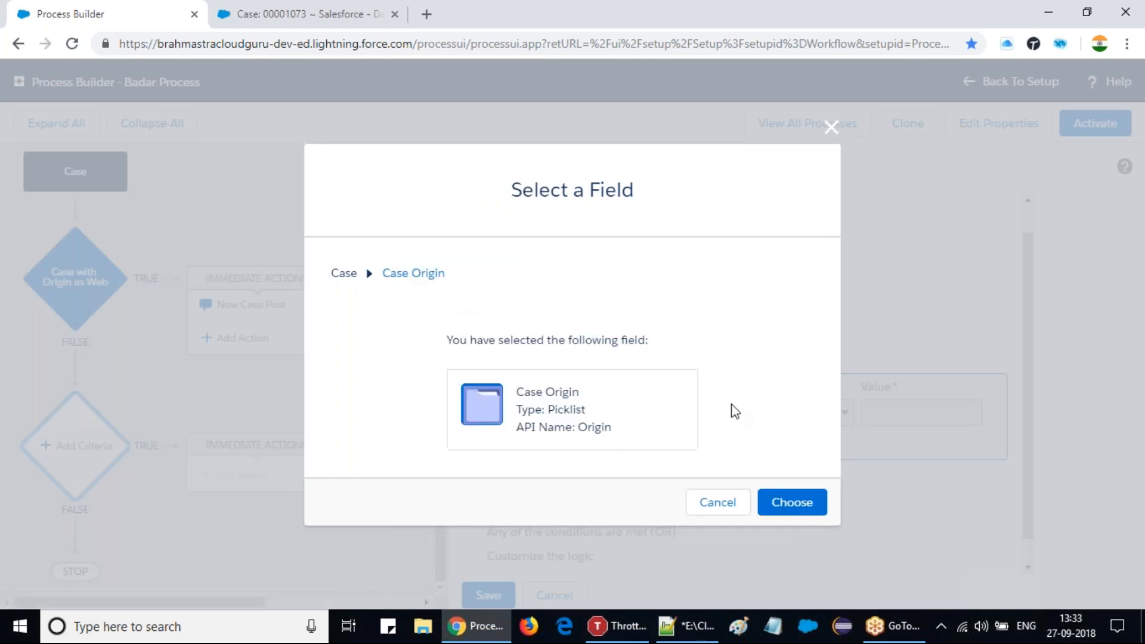
left_click(795, 511)
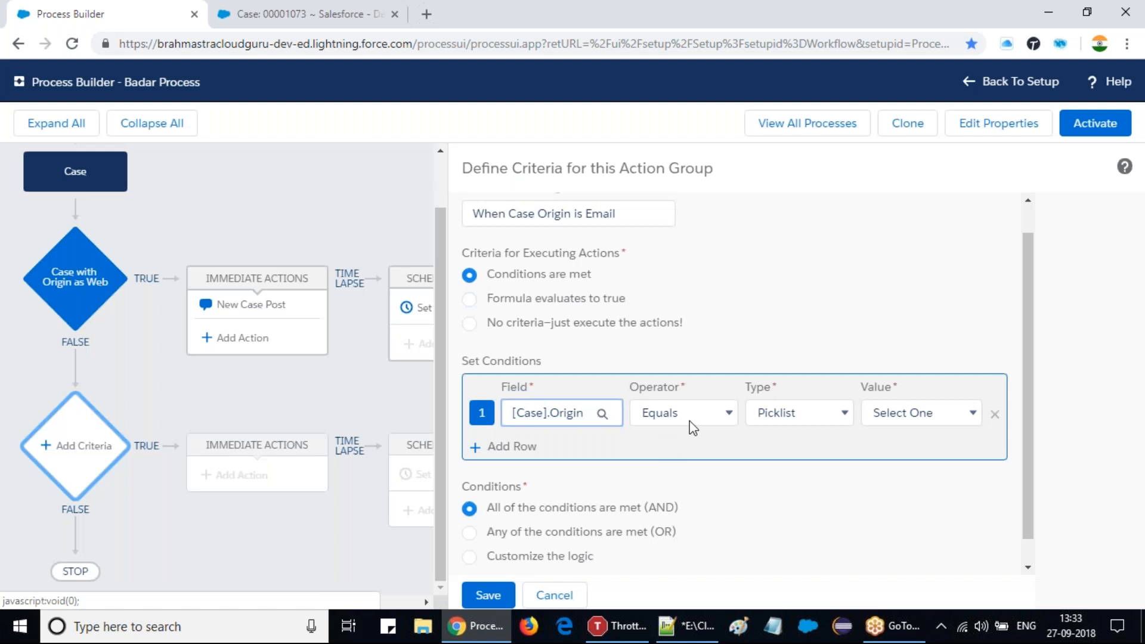
left_click(934, 422)
left_click(906, 438)
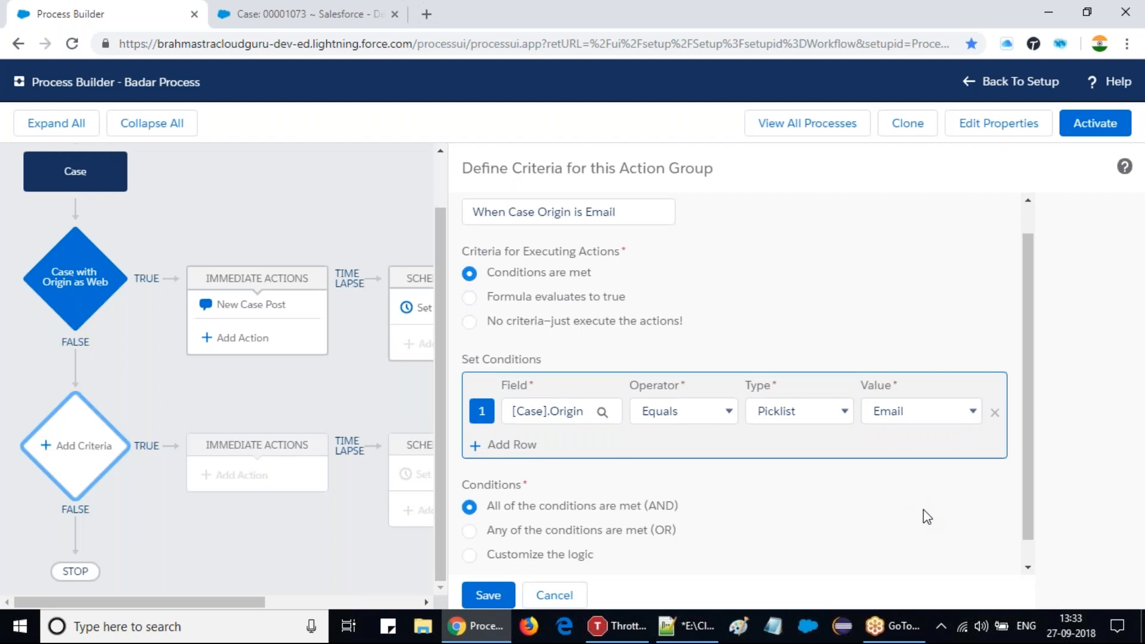
scroll(924, 510, "down", 1)
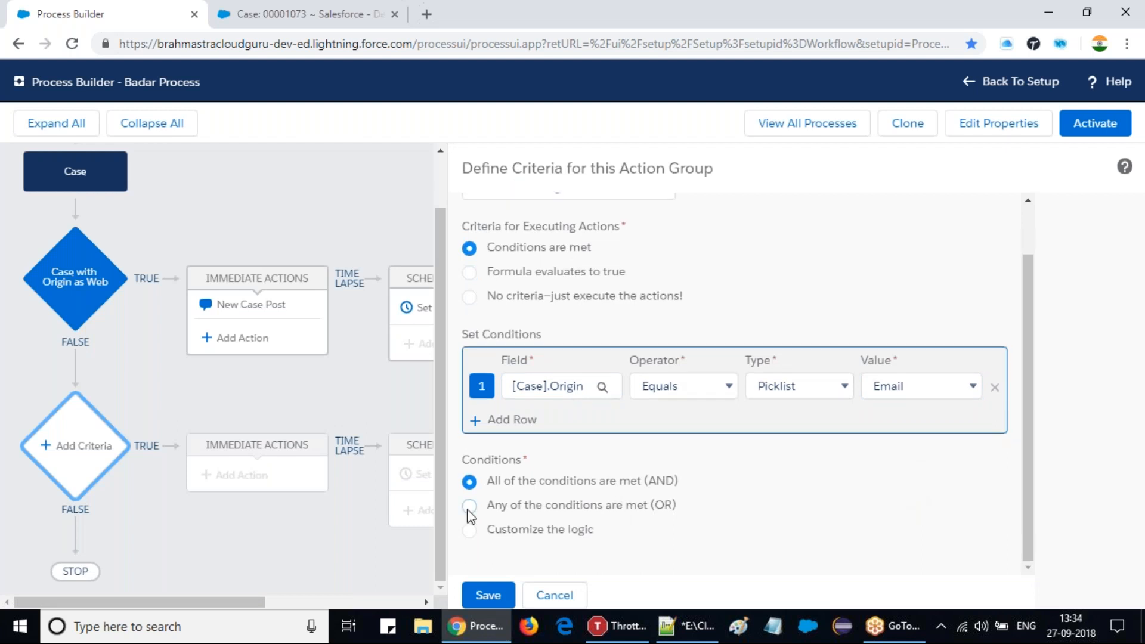
left_click(486, 592)
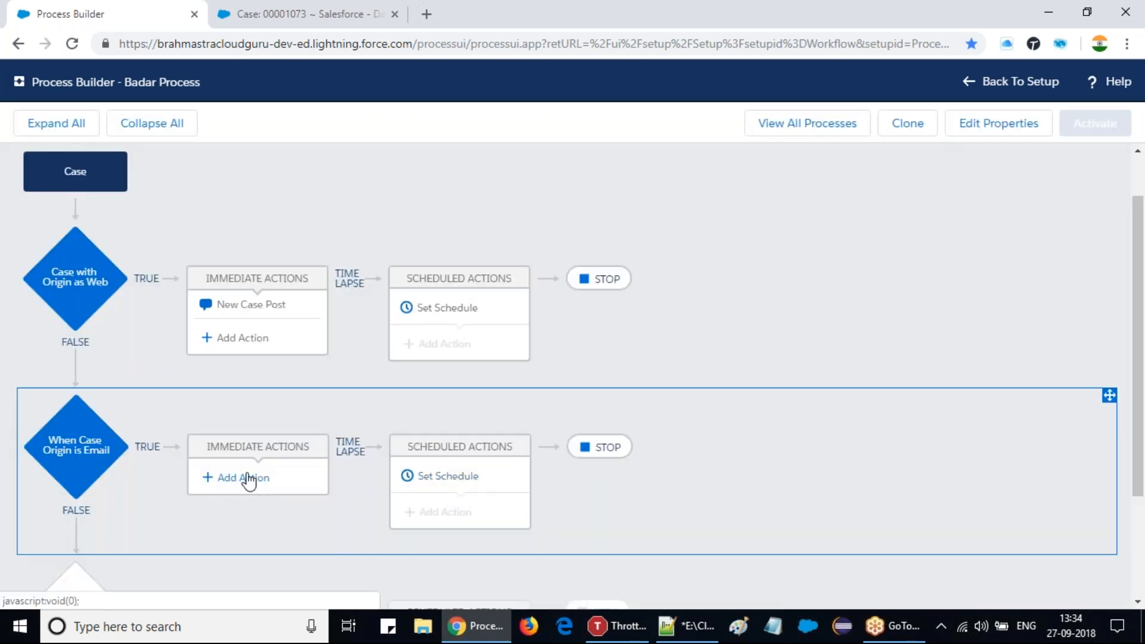
Add a Submit for Approval immediate action to the Email criteria, named "submitting the same for approval"
left_click(250, 478)
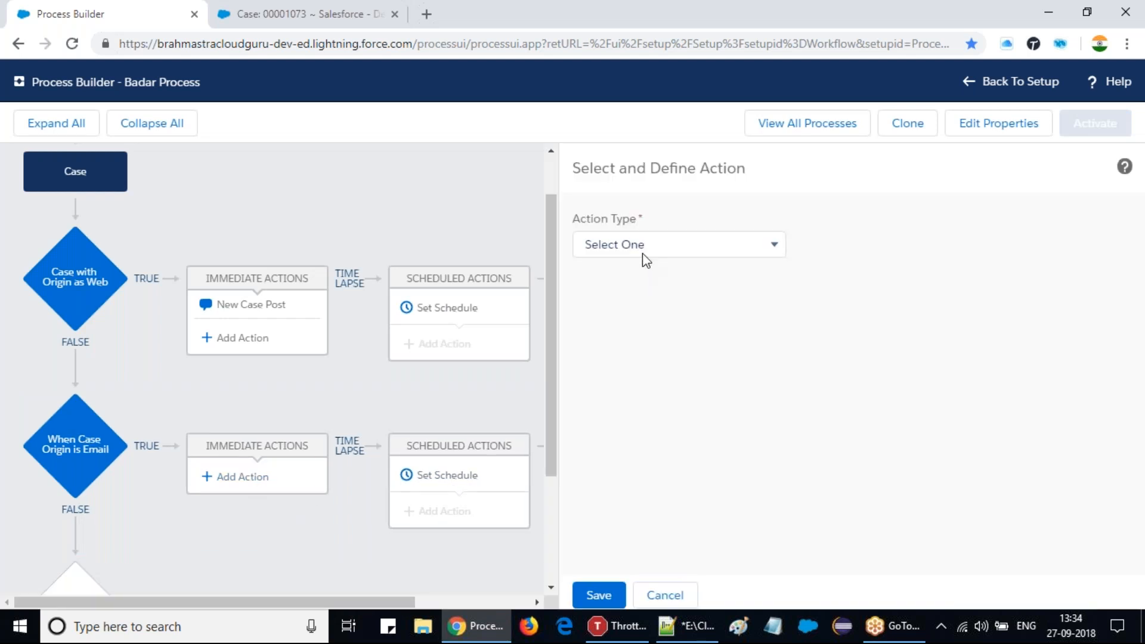
left_click(642, 251)
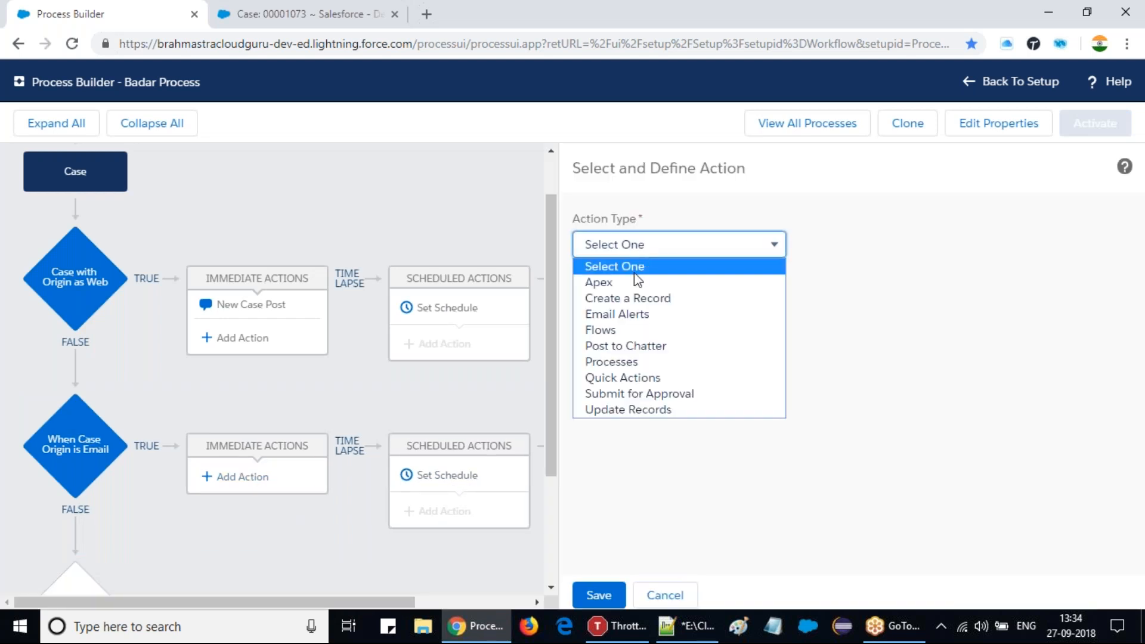
left_click(634, 393)
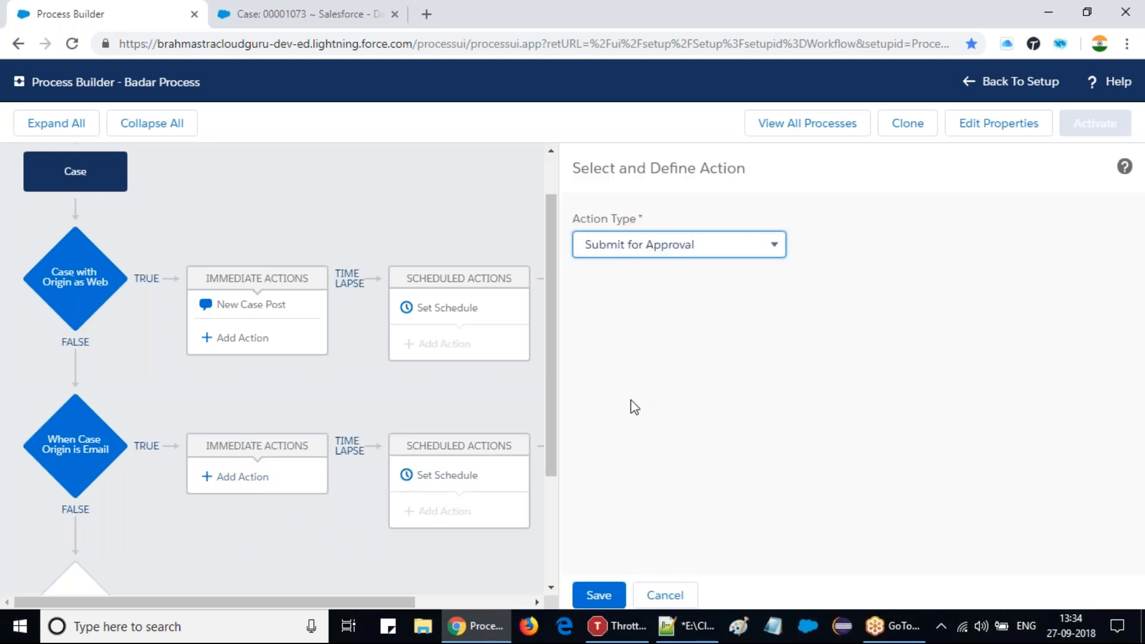
left_click(598, 595)
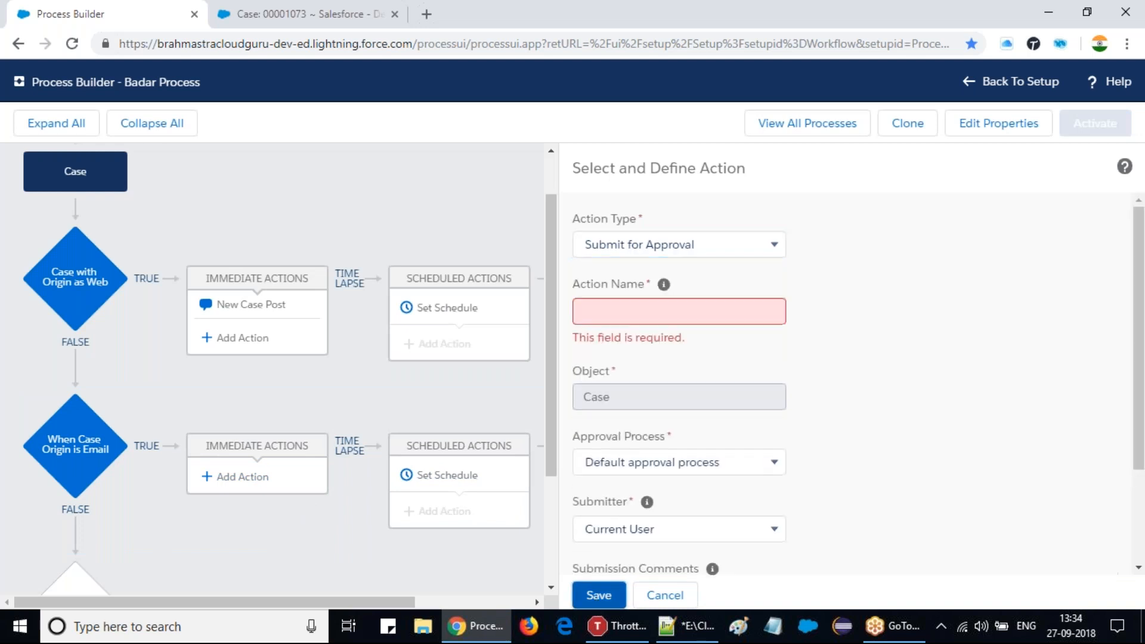
left_click(661, 308)
type("s")
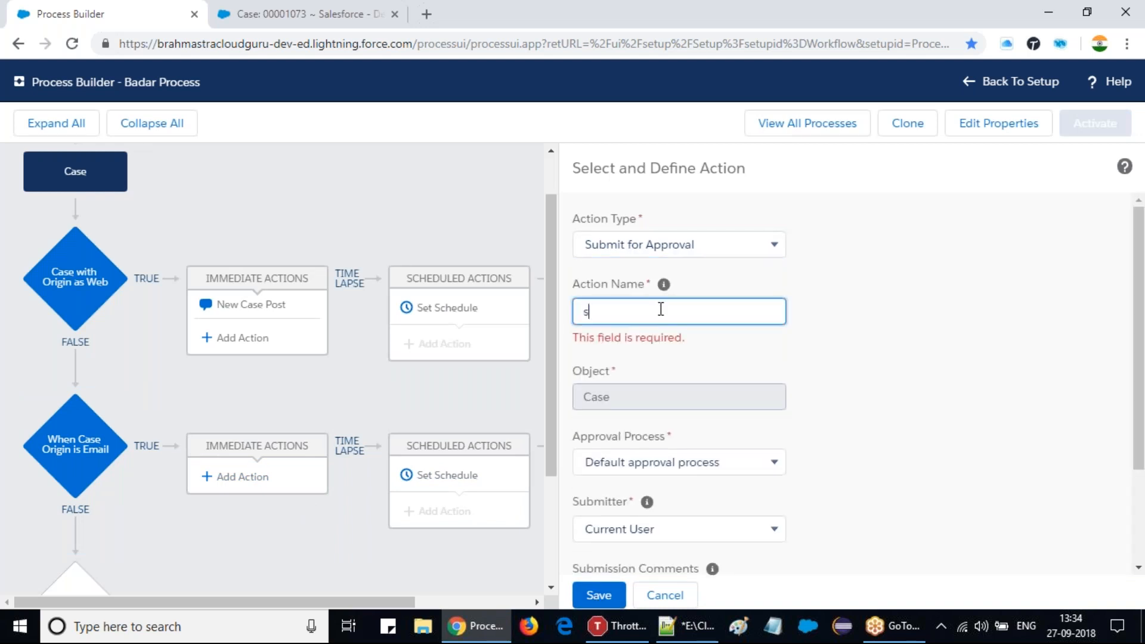
type("ubmitting the same for appro")
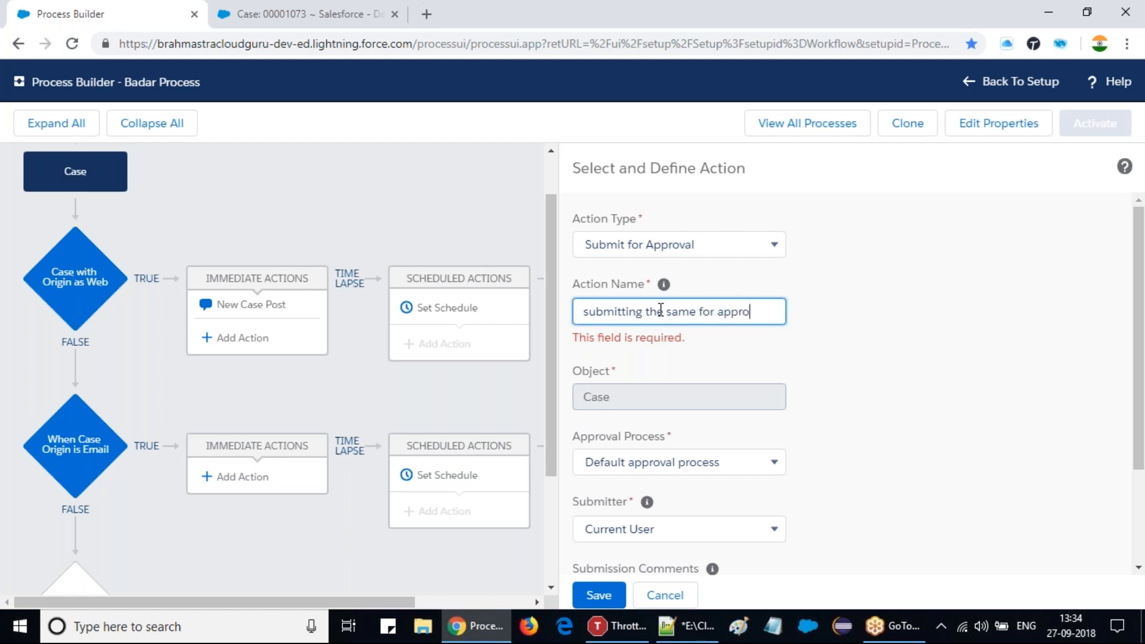
type("val")
left_click(973, 392)
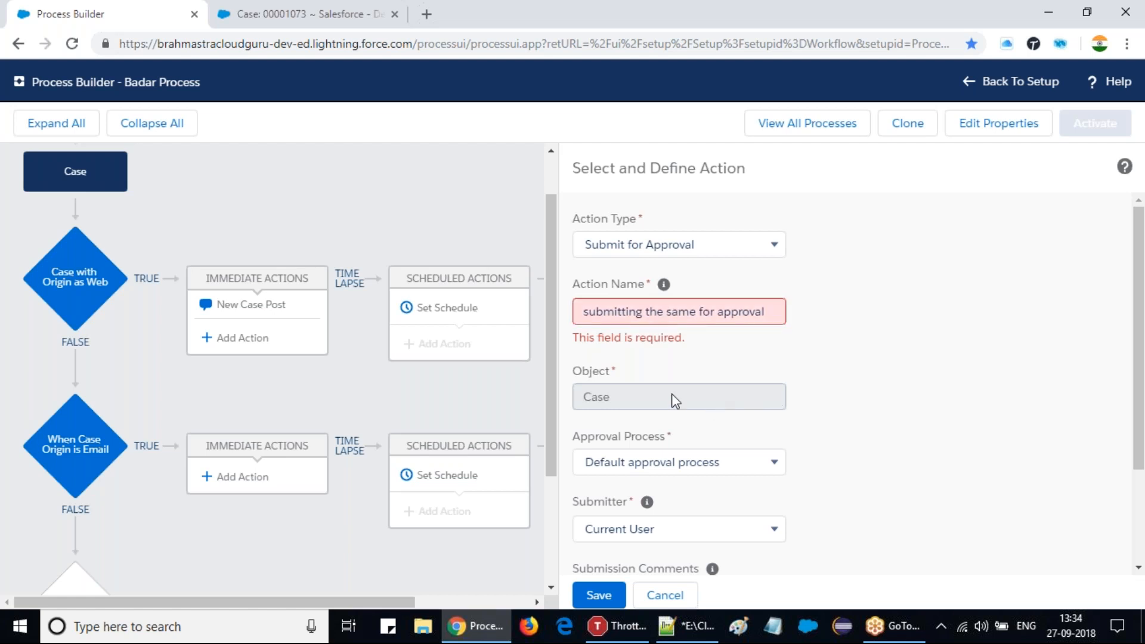
Set the action to use a specific approval process, the first one listed, and enable skipping its entry criteria
left_click(663, 436)
left_click(655, 472)
left_click(652, 500)
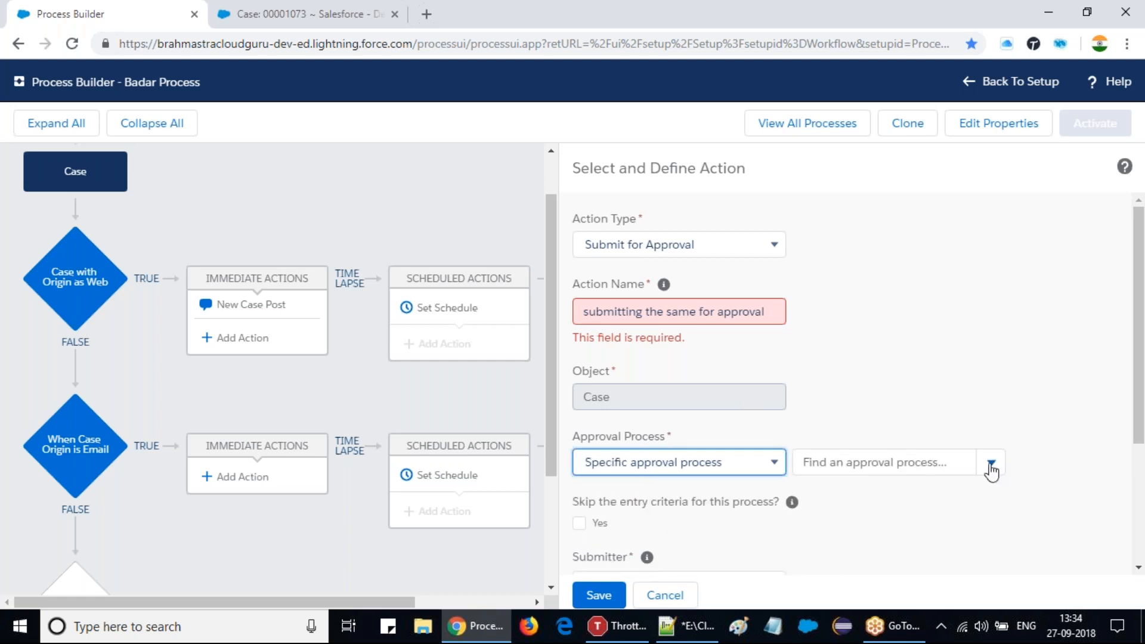
left_click(883, 463)
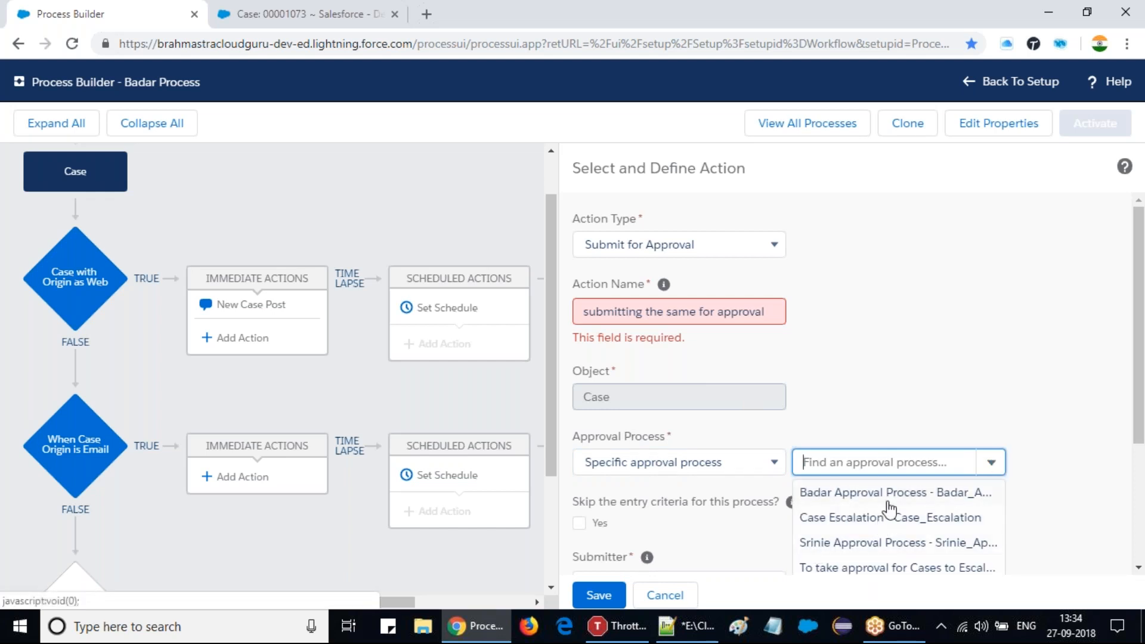
left_click(835, 499)
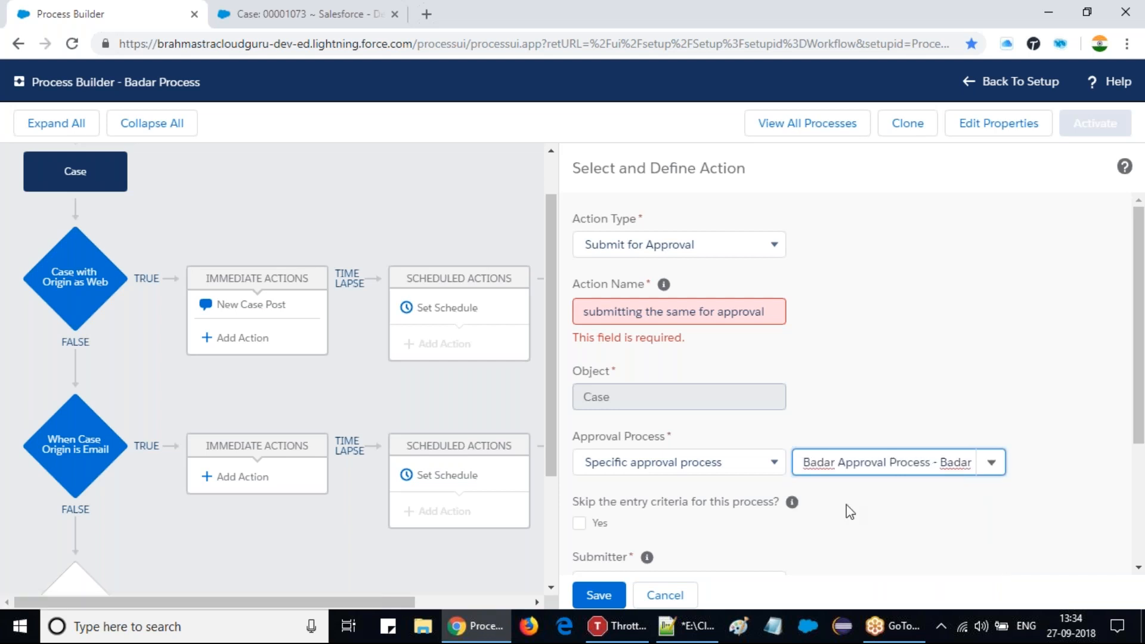
left_click(853, 506)
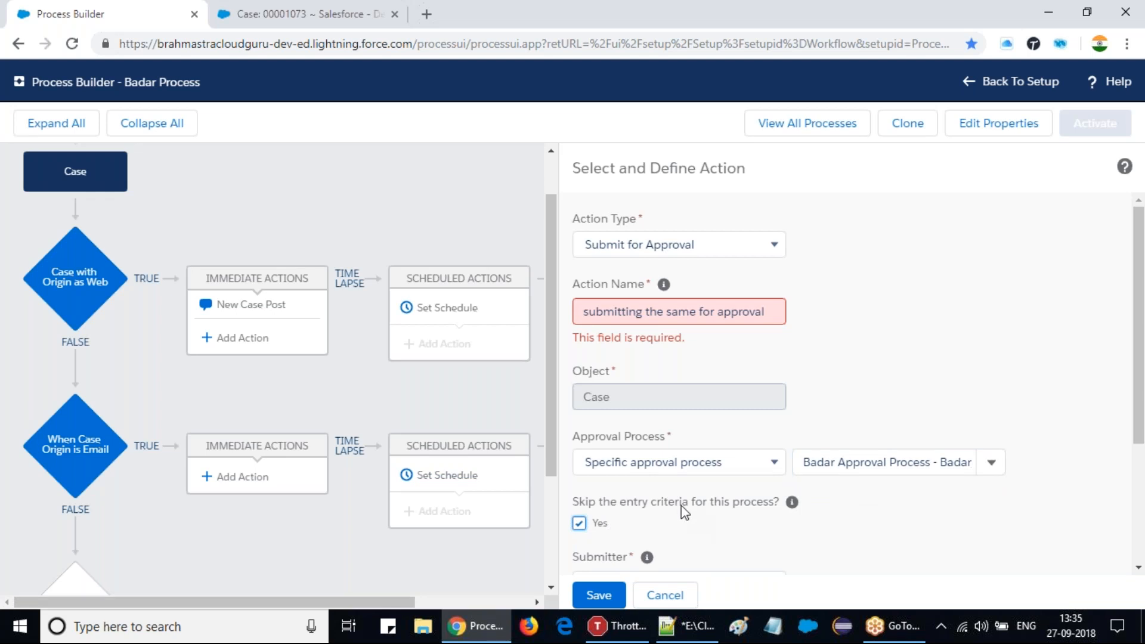
Save the approval action with Current User as the submitter and activate this version of the process
scroll(683, 508, "down", 3)
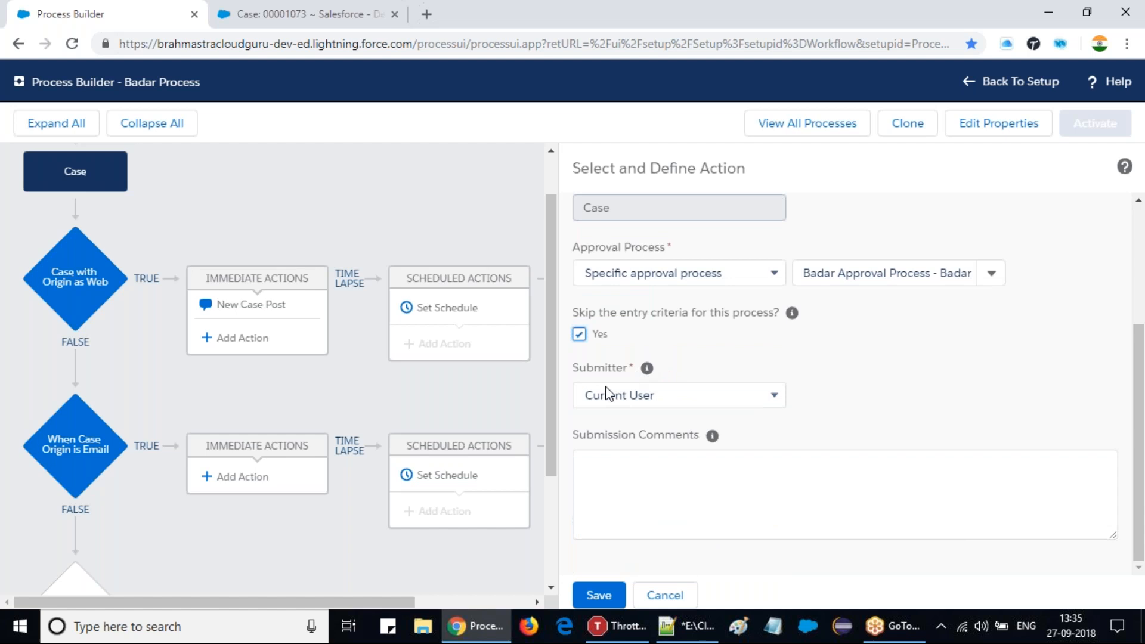
left_click(763, 407)
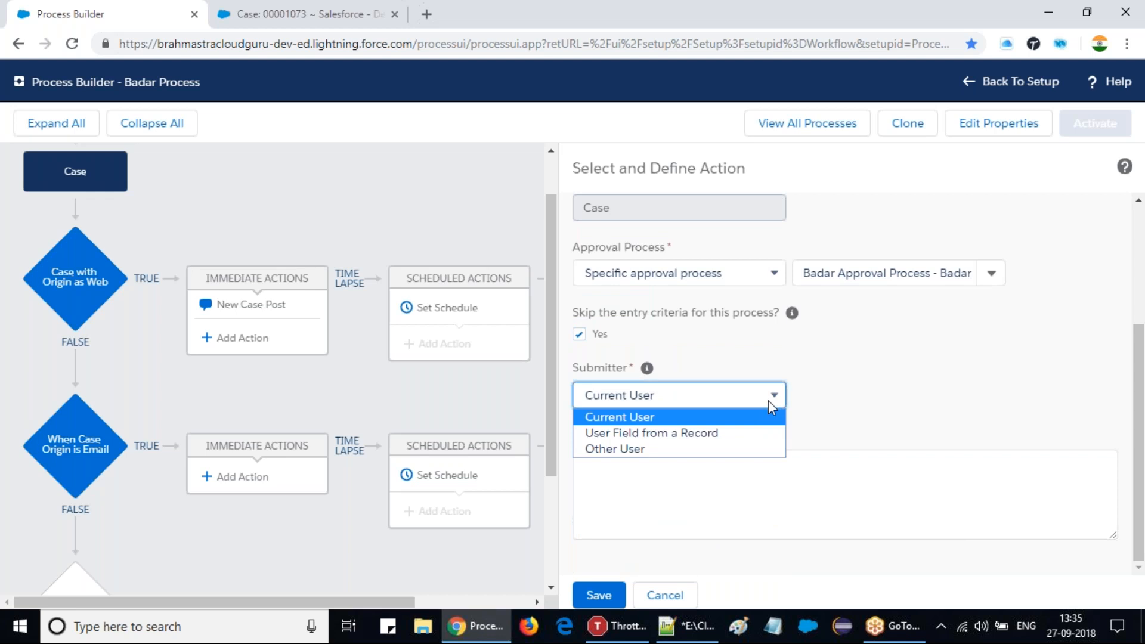
left_click(769, 399)
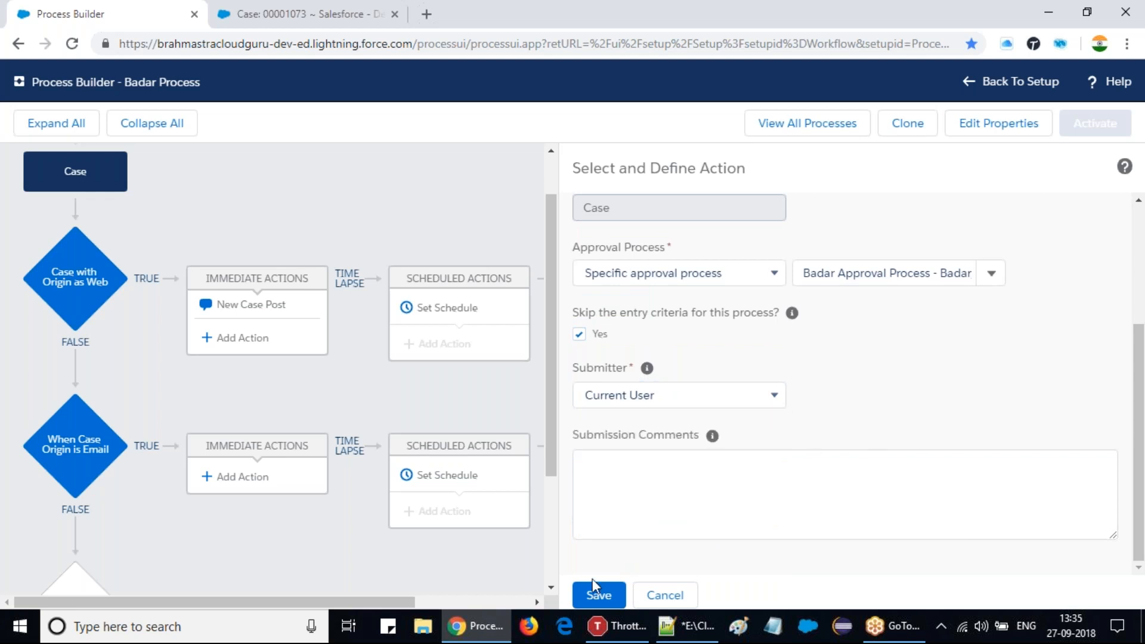
left_click(597, 594)
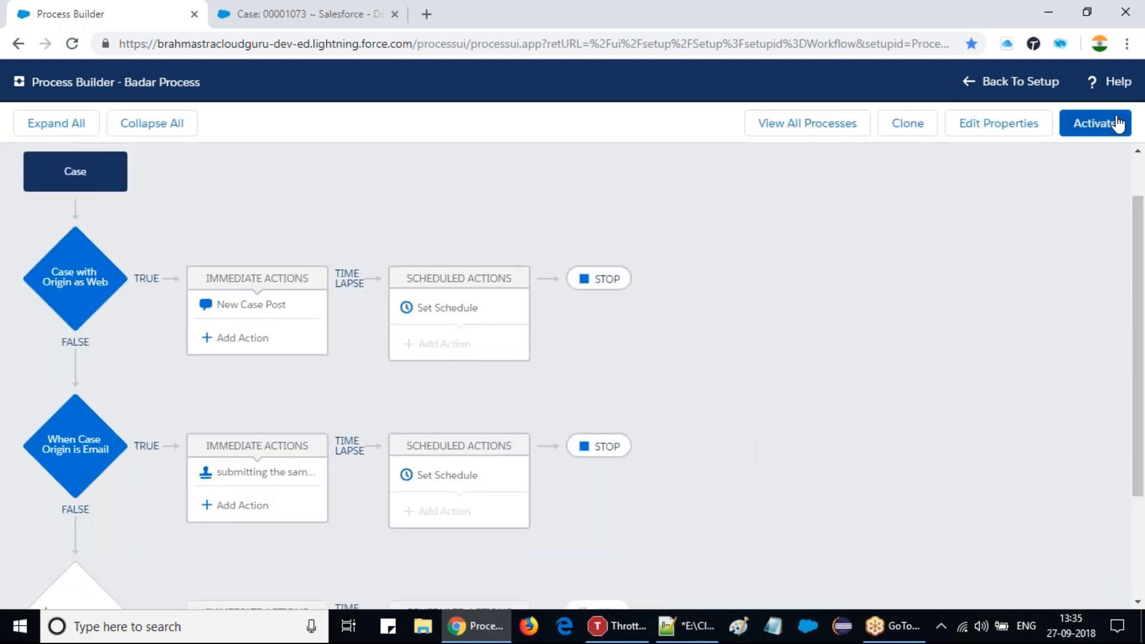
left_click(1120, 127)
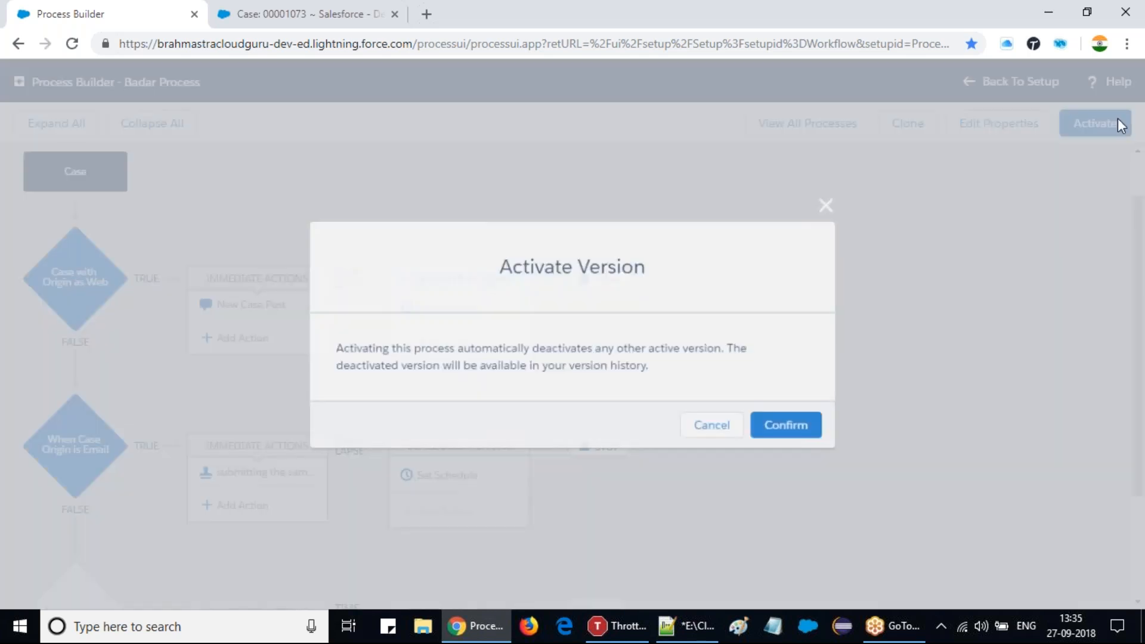
left_click(791, 427)
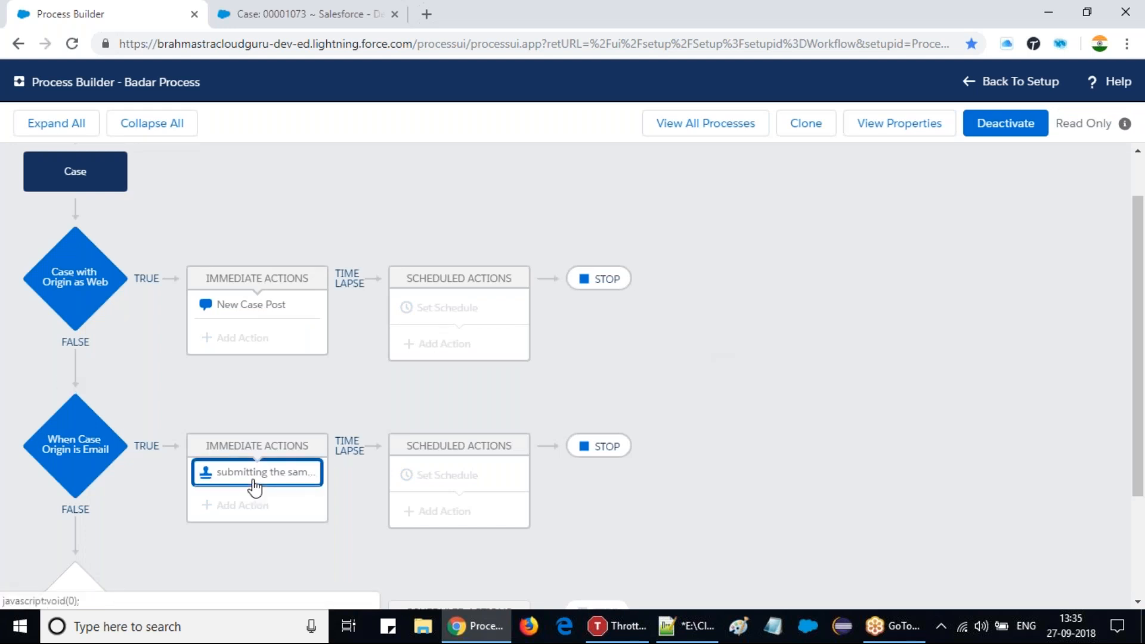
Create and save a new case with Case Origin Email and the subject "My Ipad has issue with Camera"
left_click(252, 20)
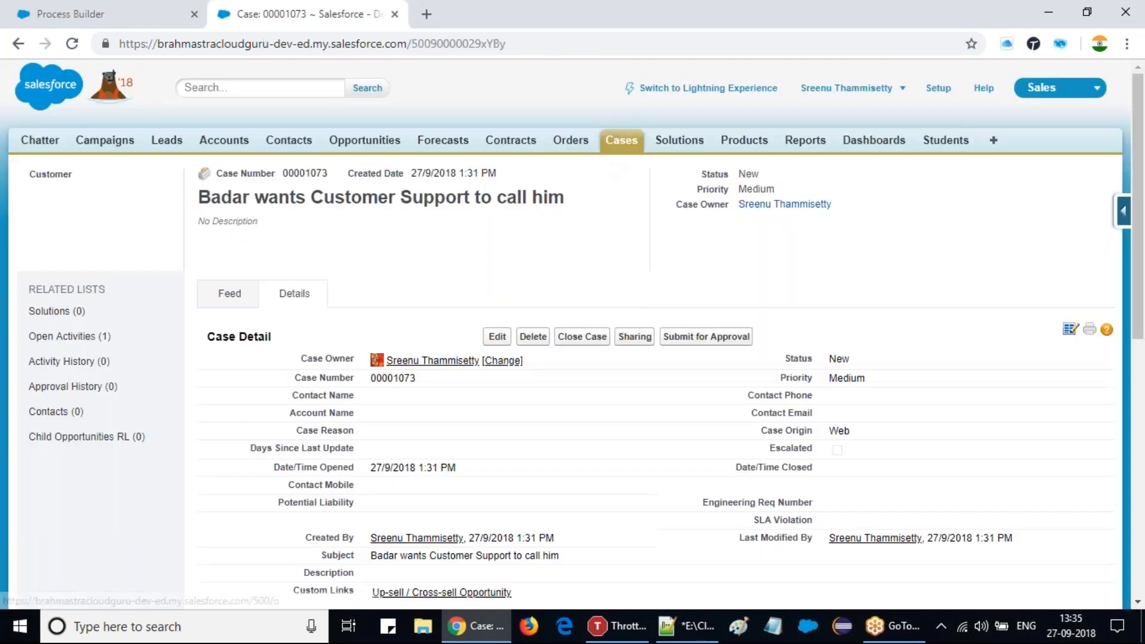
left_click(622, 141)
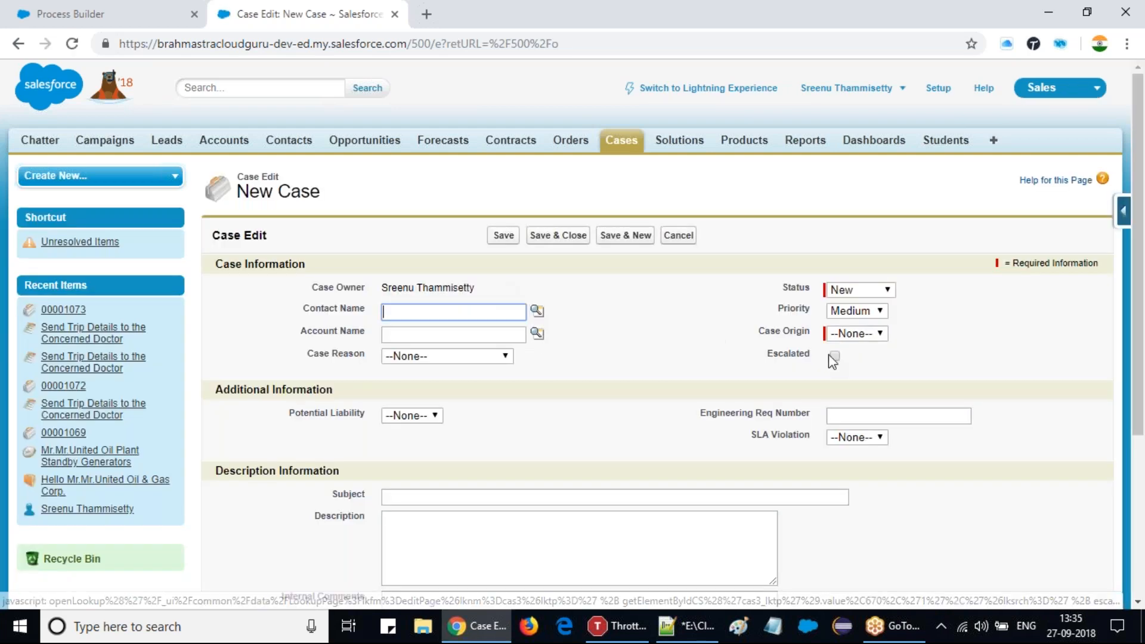
left_click(857, 334)
left_click(862, 375)
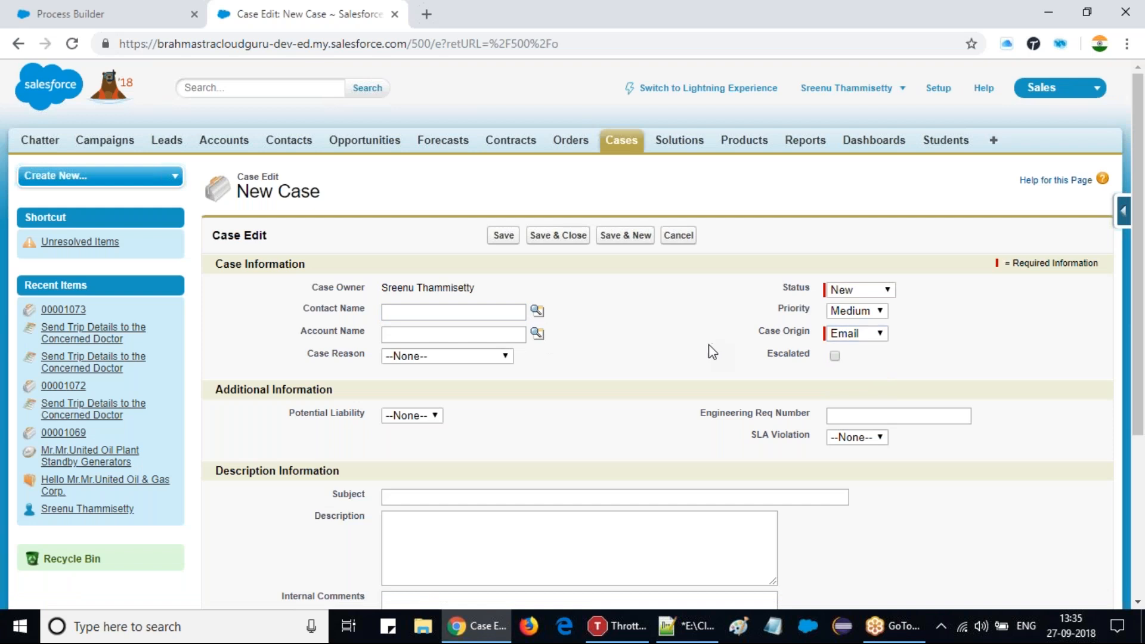
left_click(406, 497)
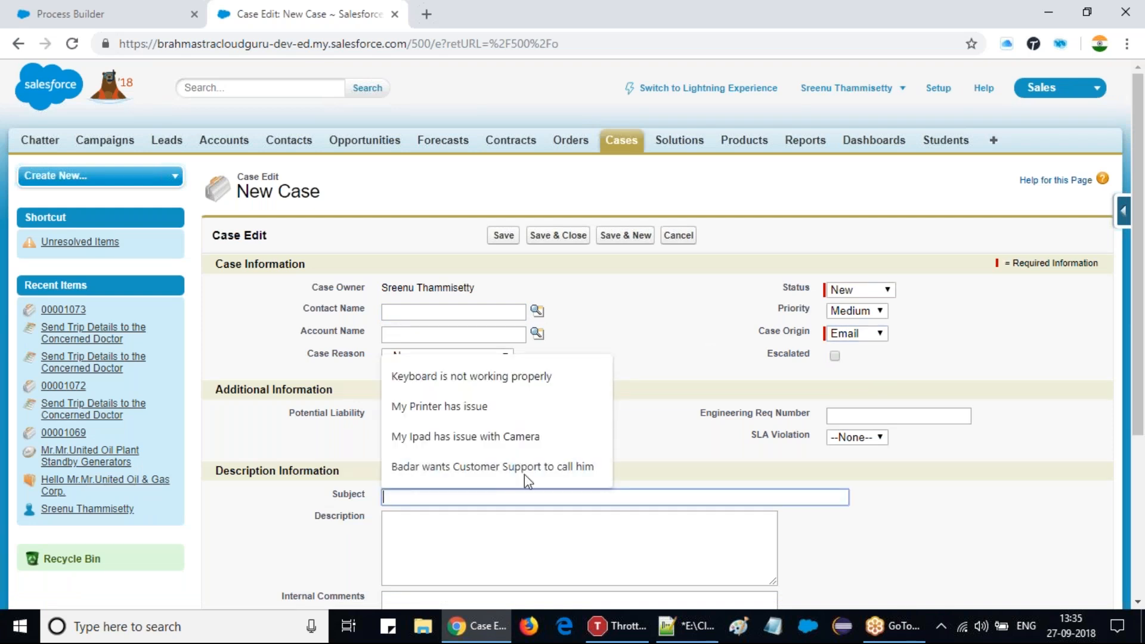
left_click(507, 438)
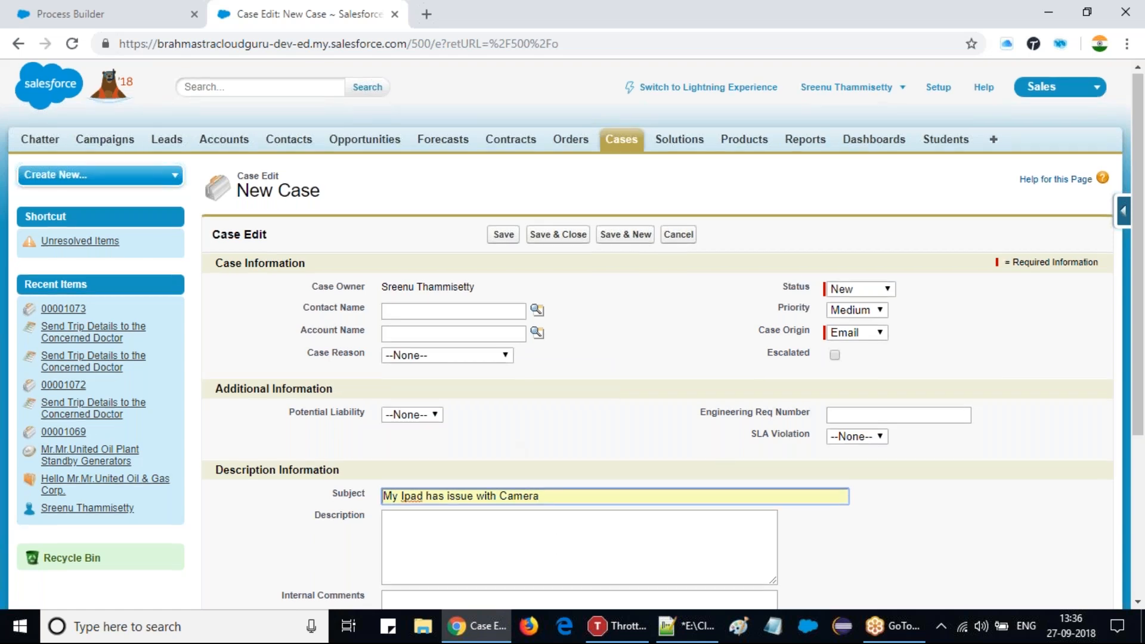
scroll(556, 542, "down", 4)
scroll(505, 540, "down", 1)
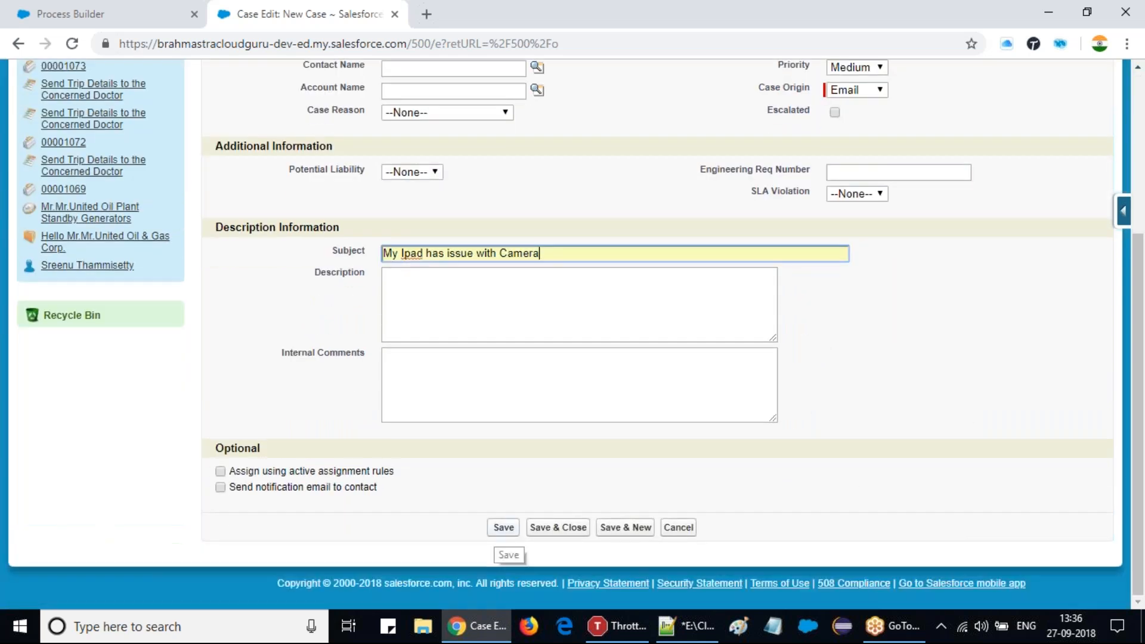
left_click(505, 527)
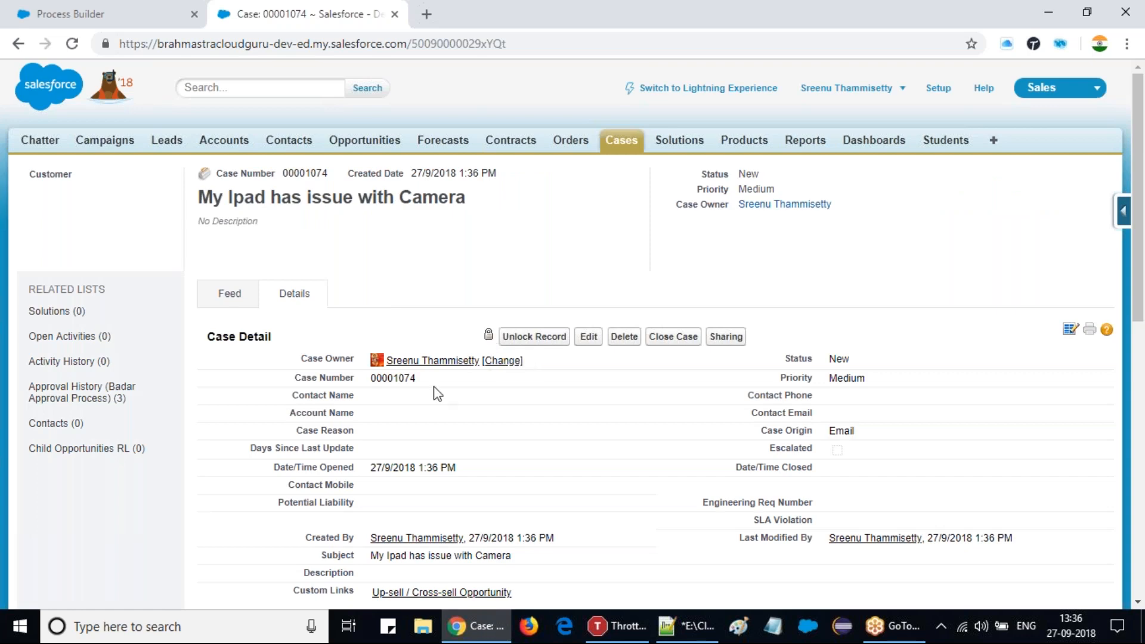
Check the Approval History of the newly saved case
scroll(438, 393, "down", 1)
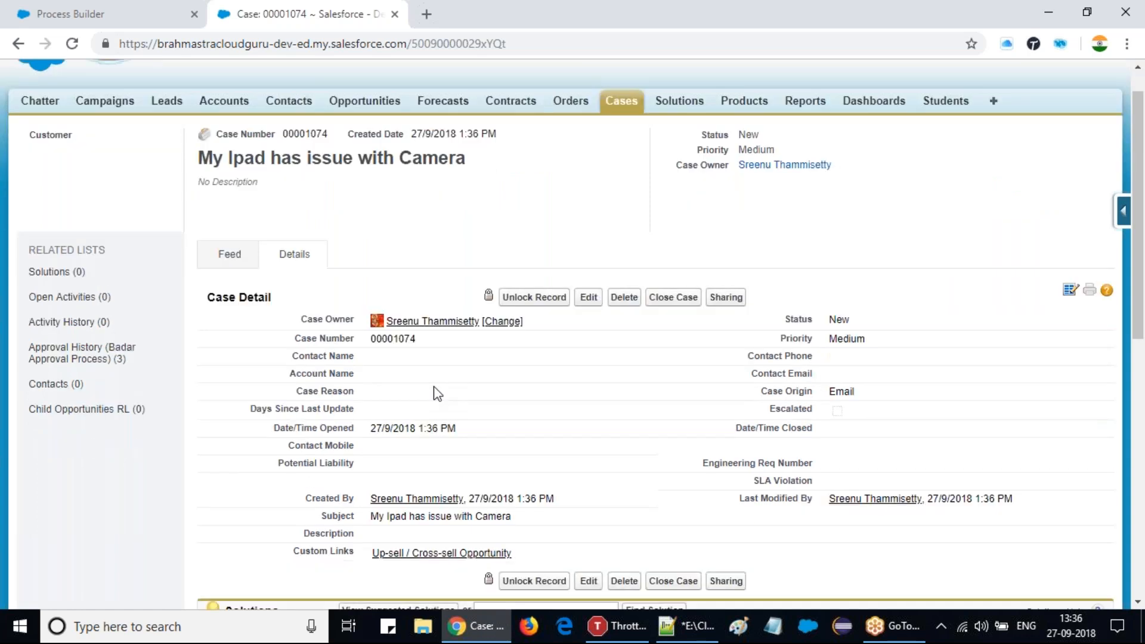
scroll(437, 394, "down", 4)
scroll(425, 390, "down", 6)
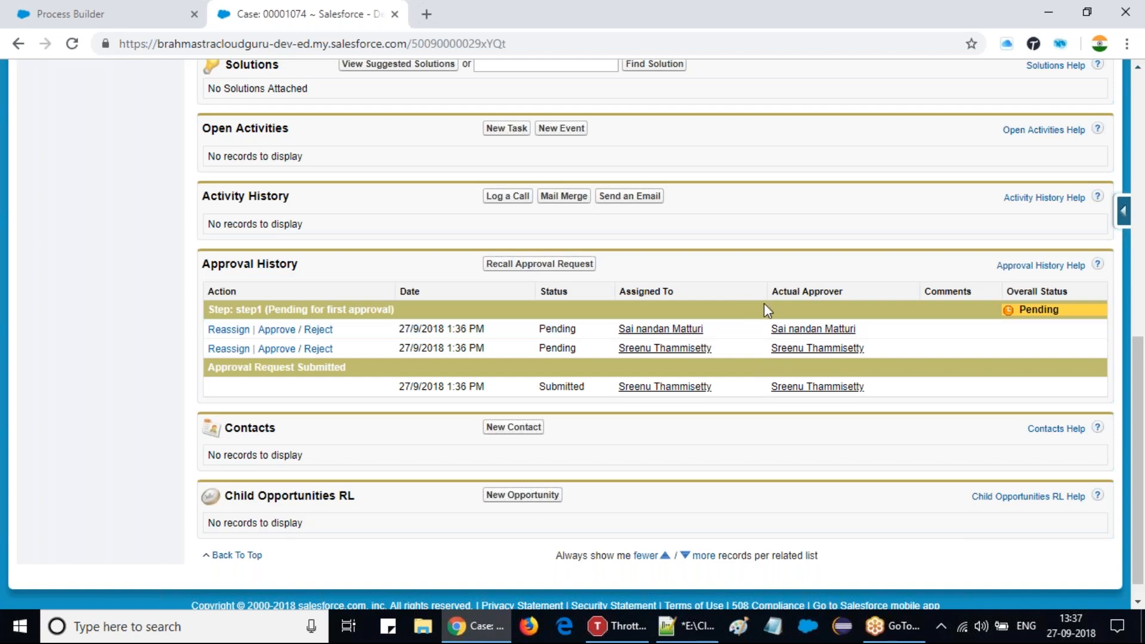
scroll(764, 303, "up", 10)
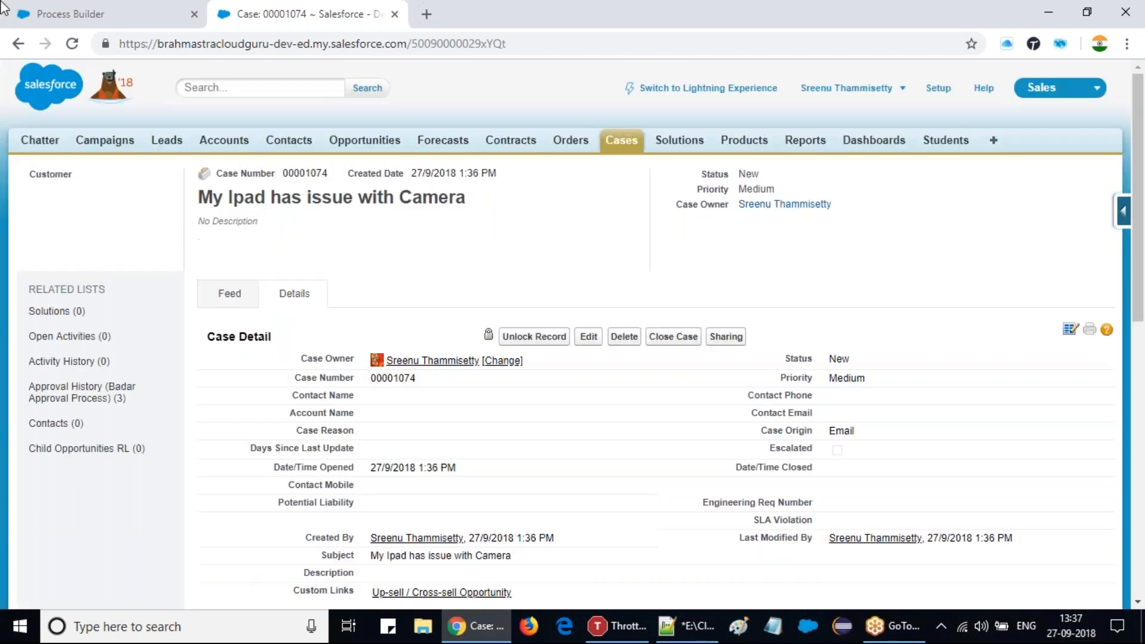
Return to the Badar Process in Process Builder and clone it as a version of the current process
left_click(101, 21)
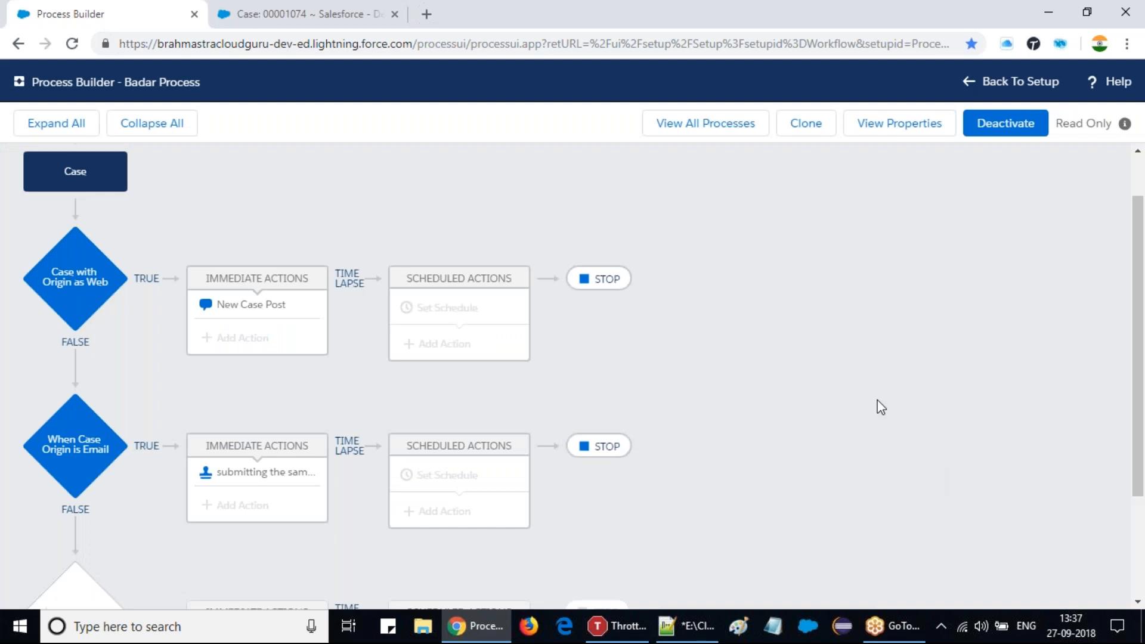
left_click(815, 131)
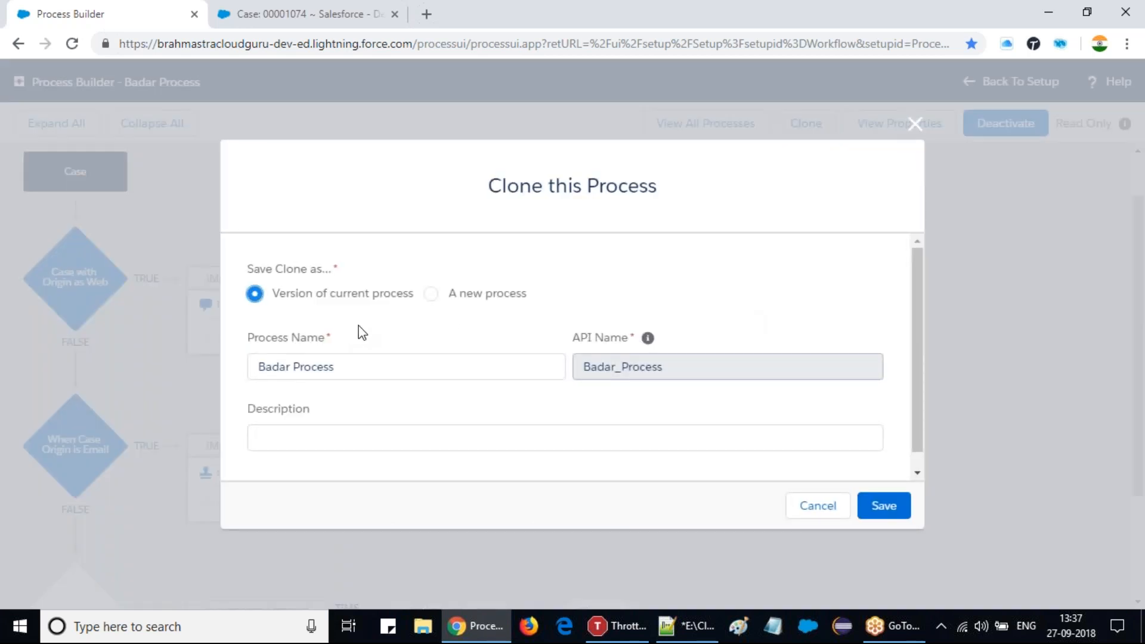
scroll(793, 392, "down", 1)
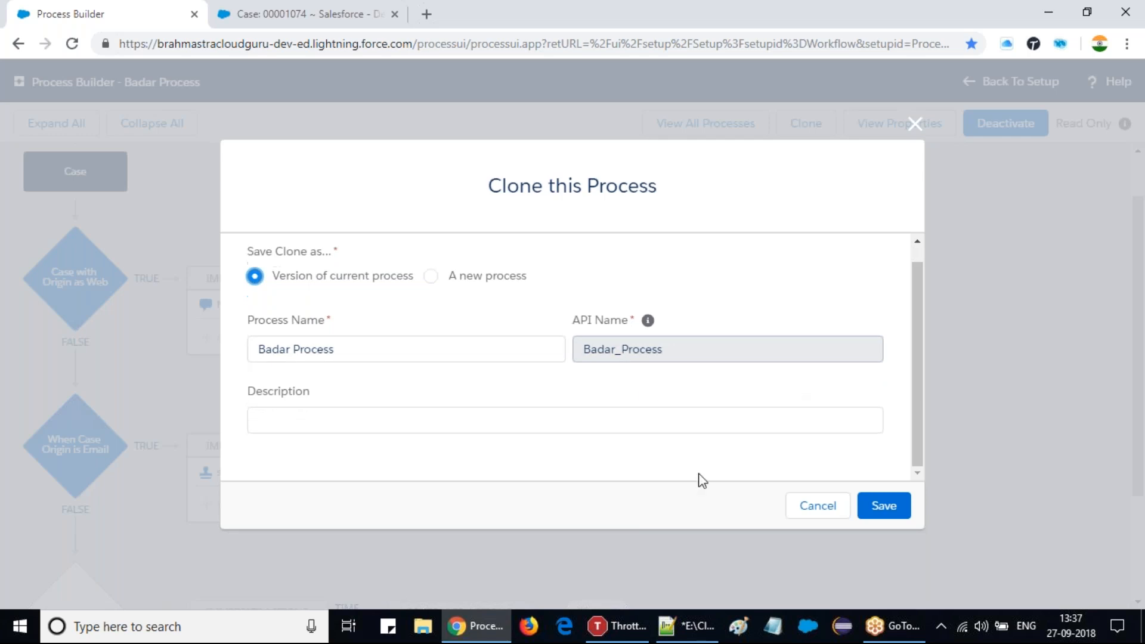
left_click(884, 505)
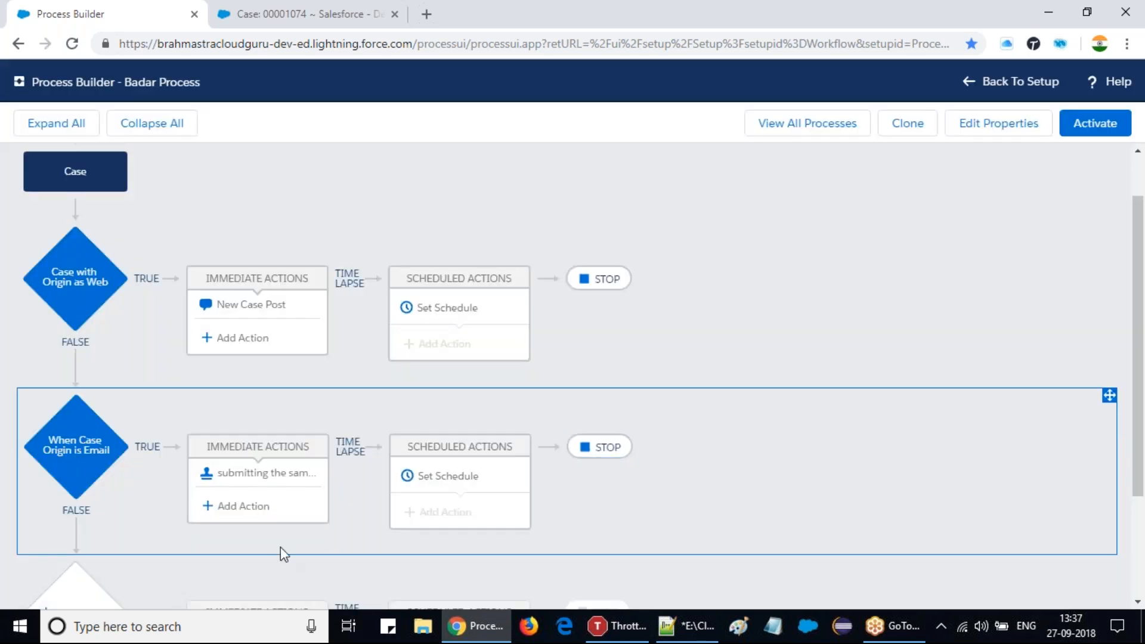
Add a third criteria below the Email one, named "When Subject & Contact details are provided"
scroll(280, 546, "down", 3)
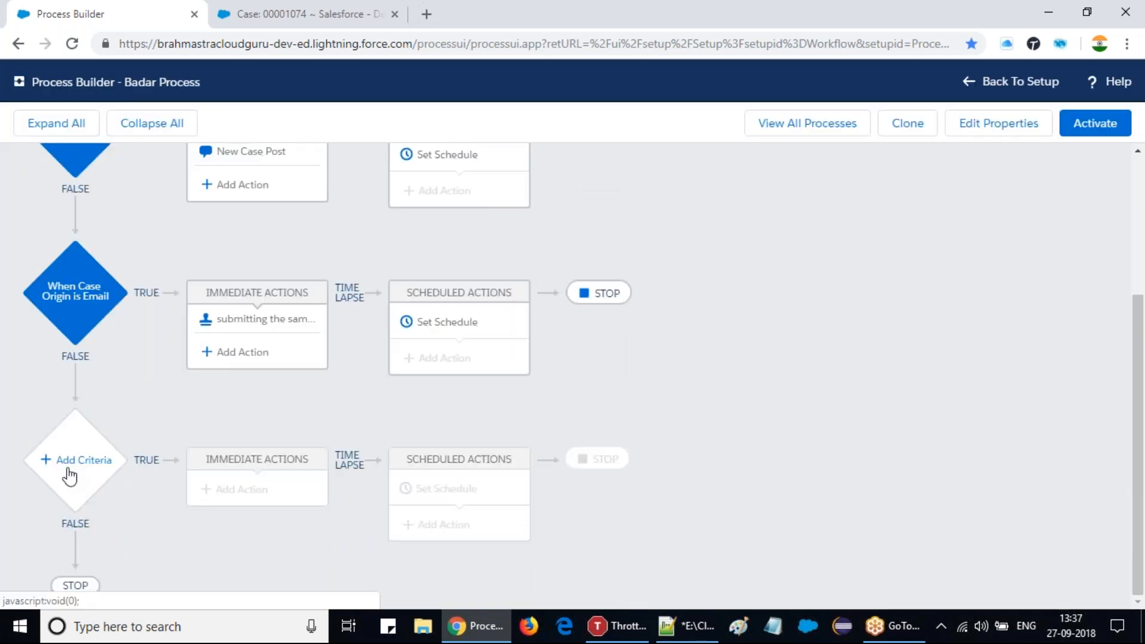
left_click(71, 477)
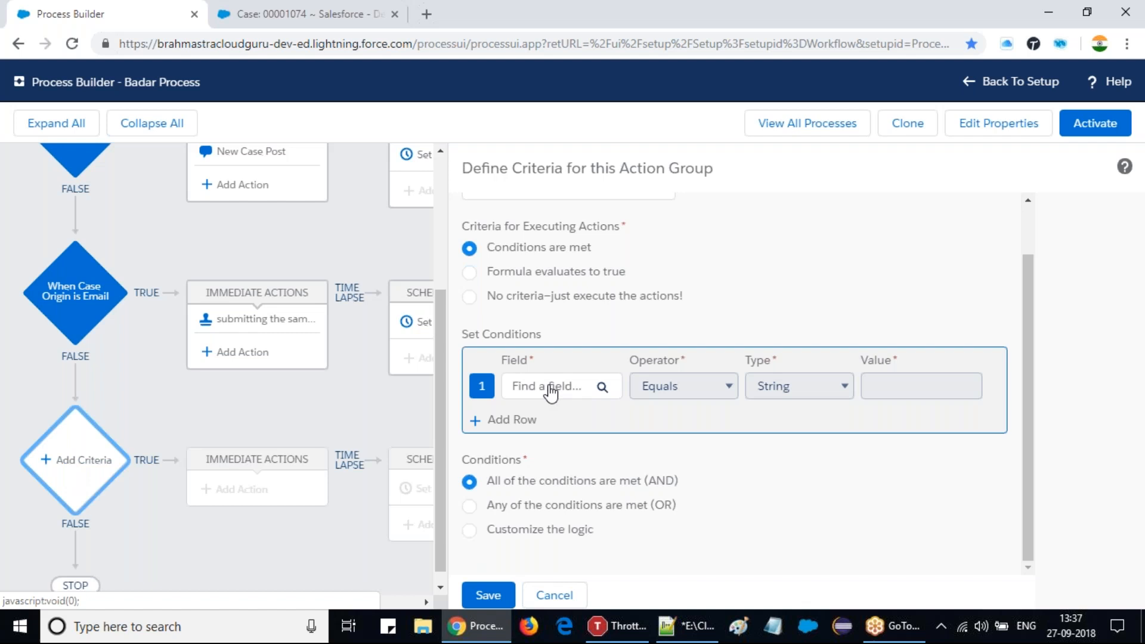
scroll(553, 274, "up", 2)
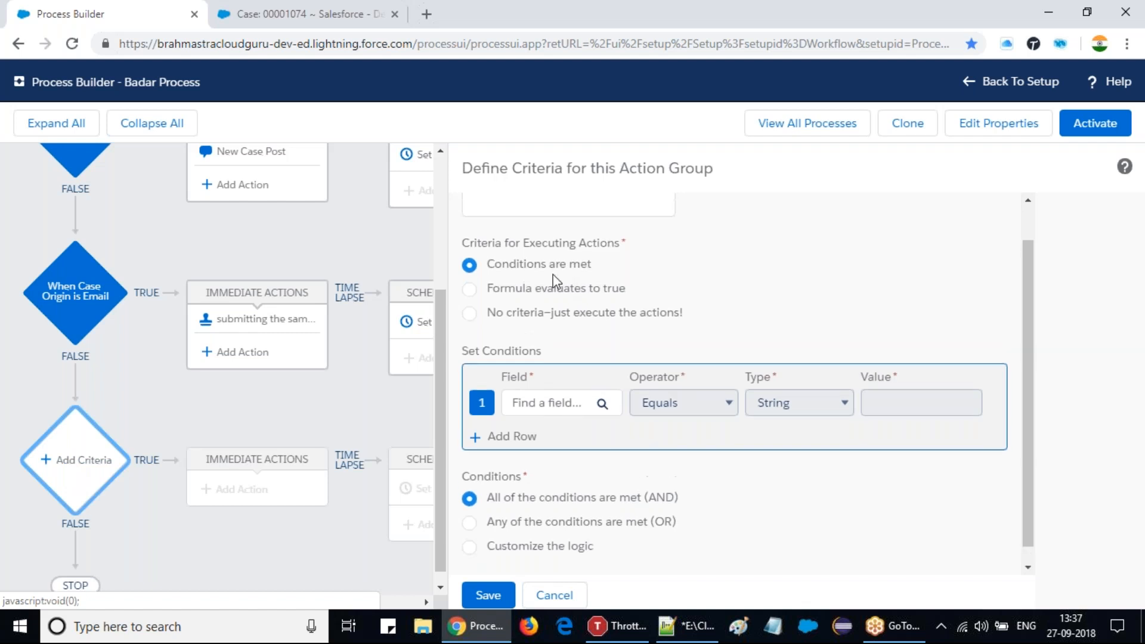
left_click(543, 259)
type("When Contact")
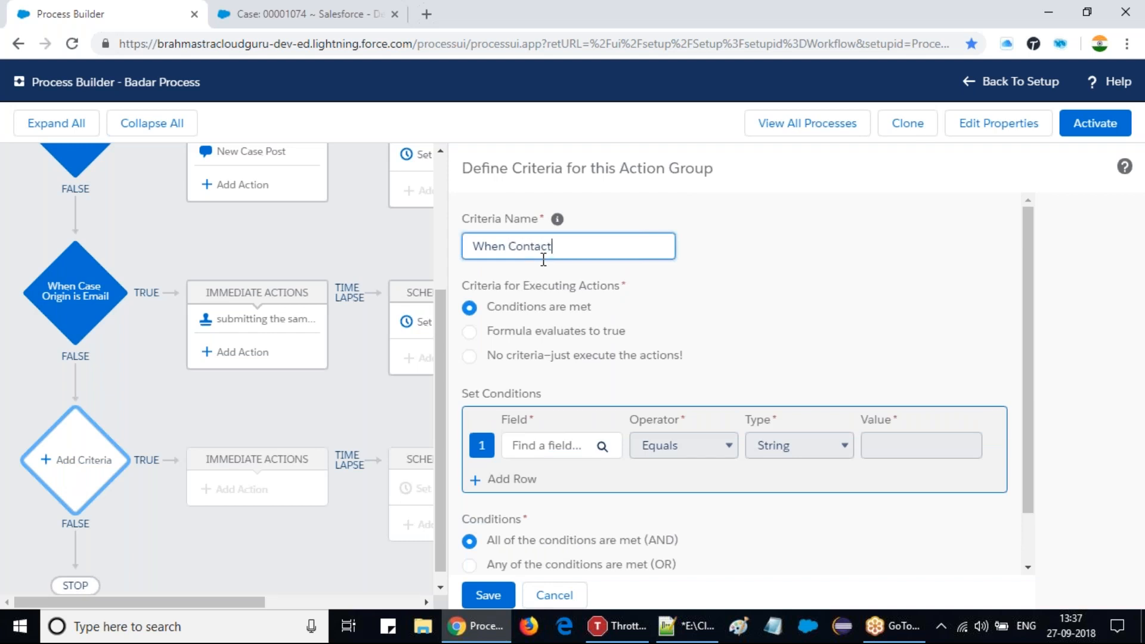
key("BackSpace")
key("BackSpace")
key("BackSpace")
key("BackSpace")
key("BackSpace")
key("BackSpace")
key("BackSpace")
type("Su")
type("b")
type("ject i")
type("s")
key("BackSpace")
key("BackSpace")
type("& Contact ID are ")
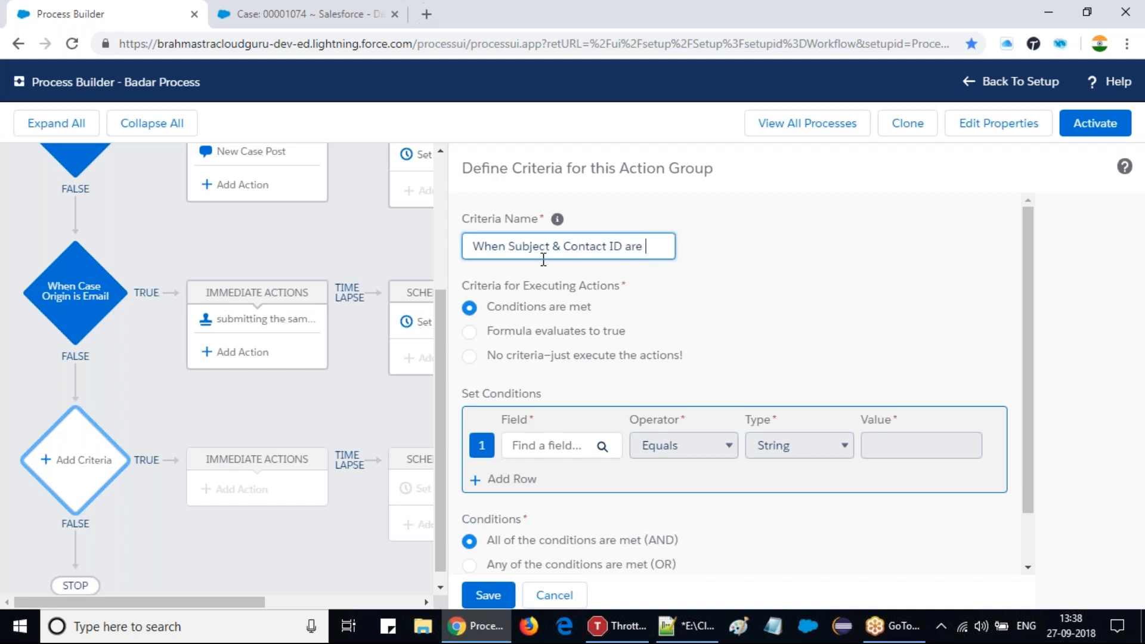
type("provided")
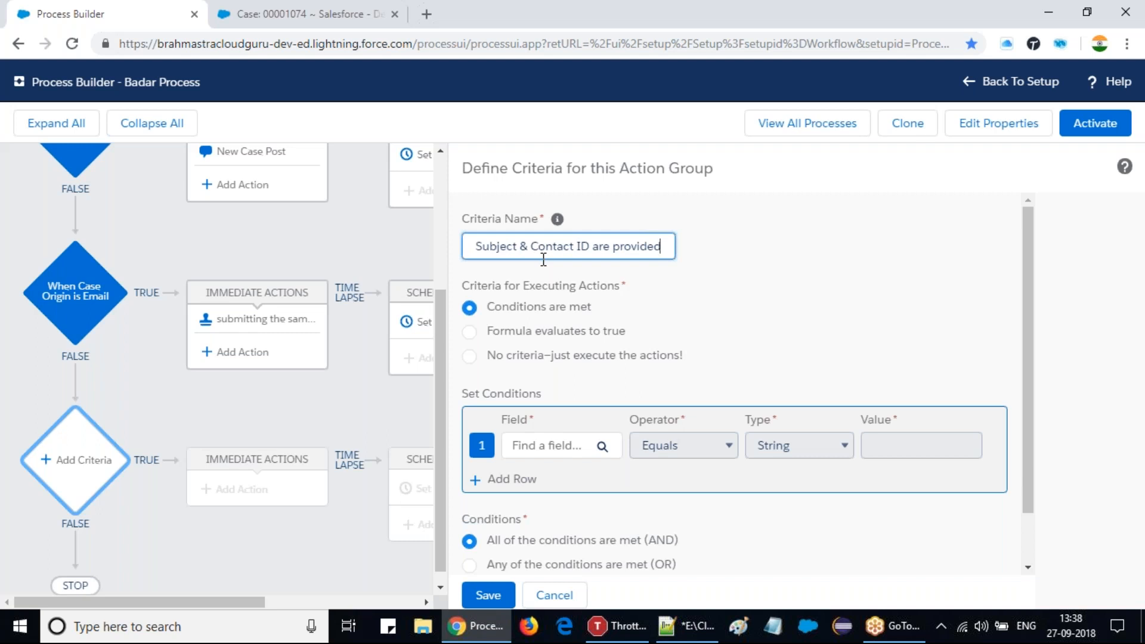
left_click_drag(590, 244, 580, 244)
type("details")
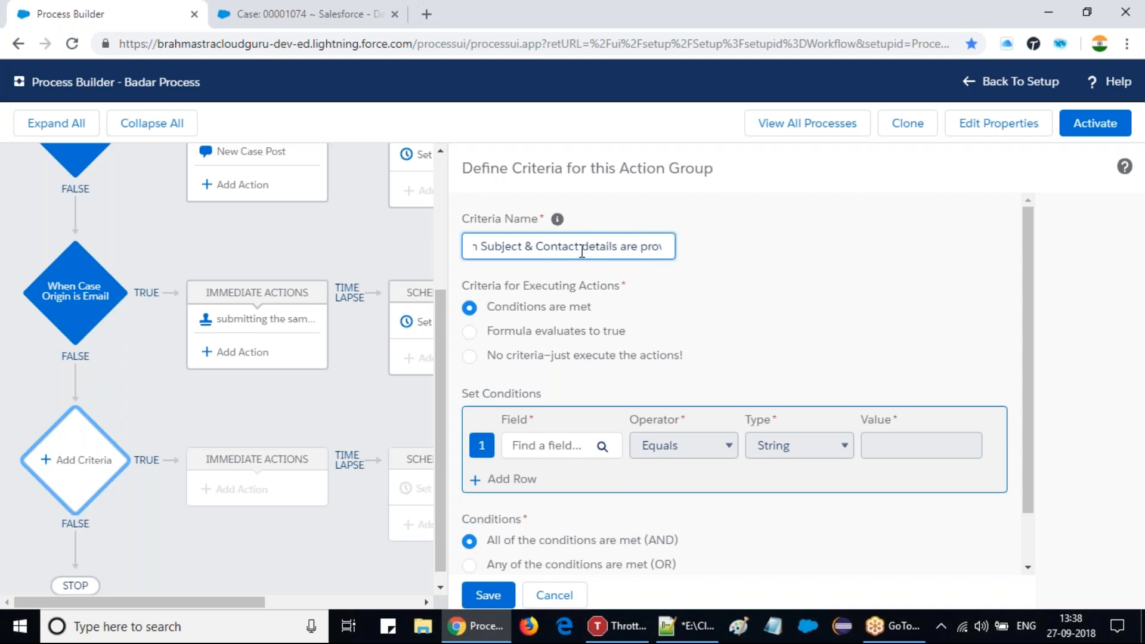
left_click(689, 296)
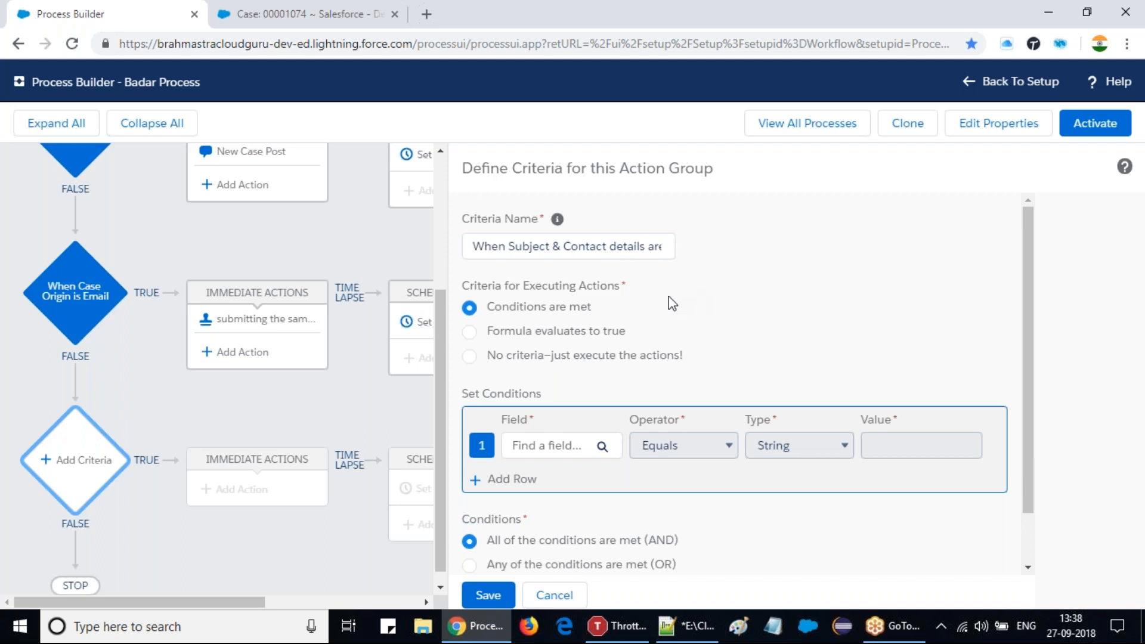
Set the criteria's first condition to the Case Subject field with the operator Is null and the value False
left_click(560, 454)
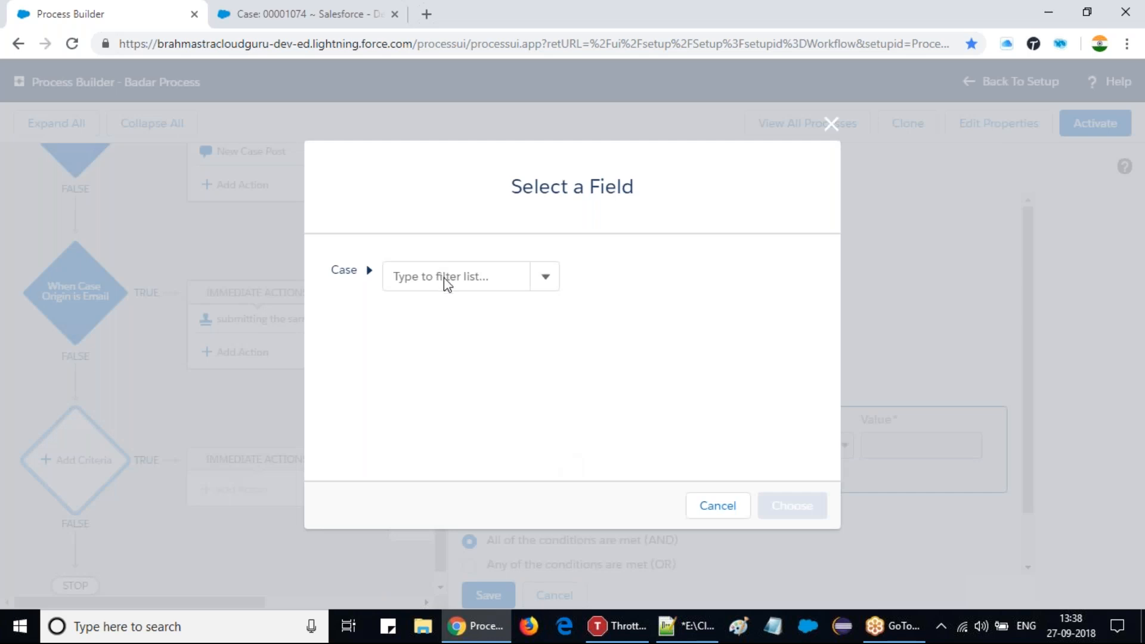
left_click(447, 282)
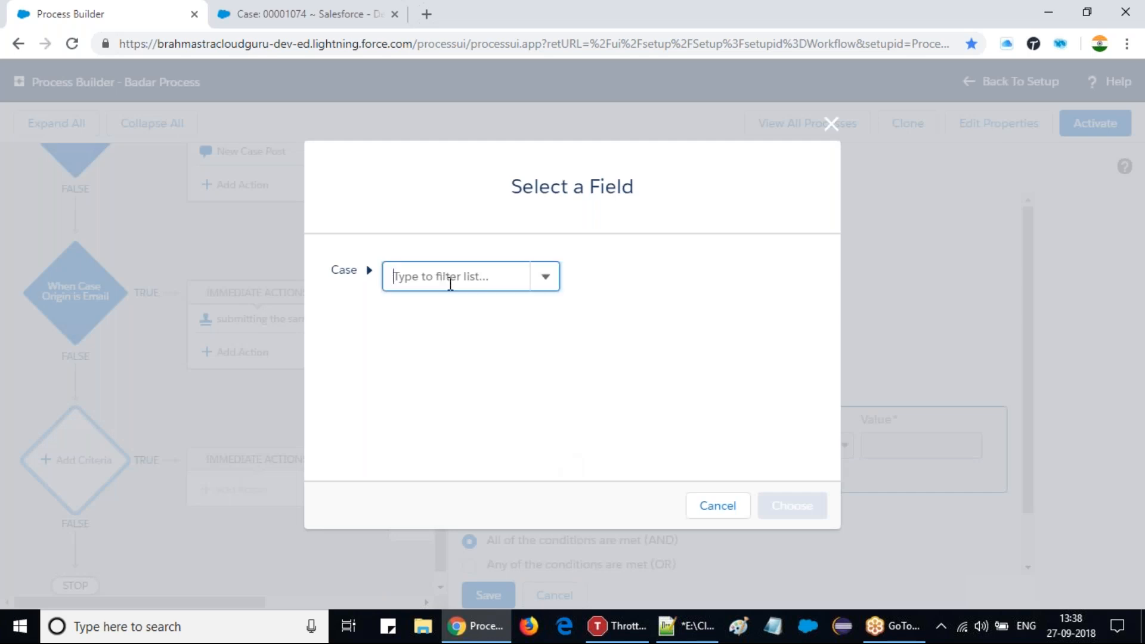
type("sub")
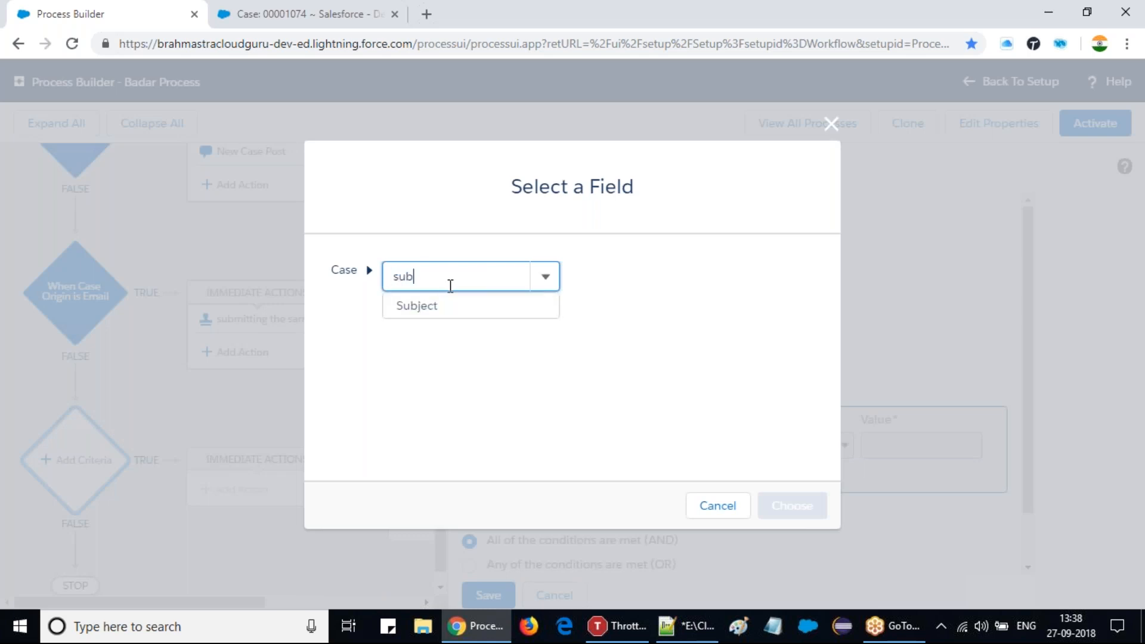
left_click(437, 310)
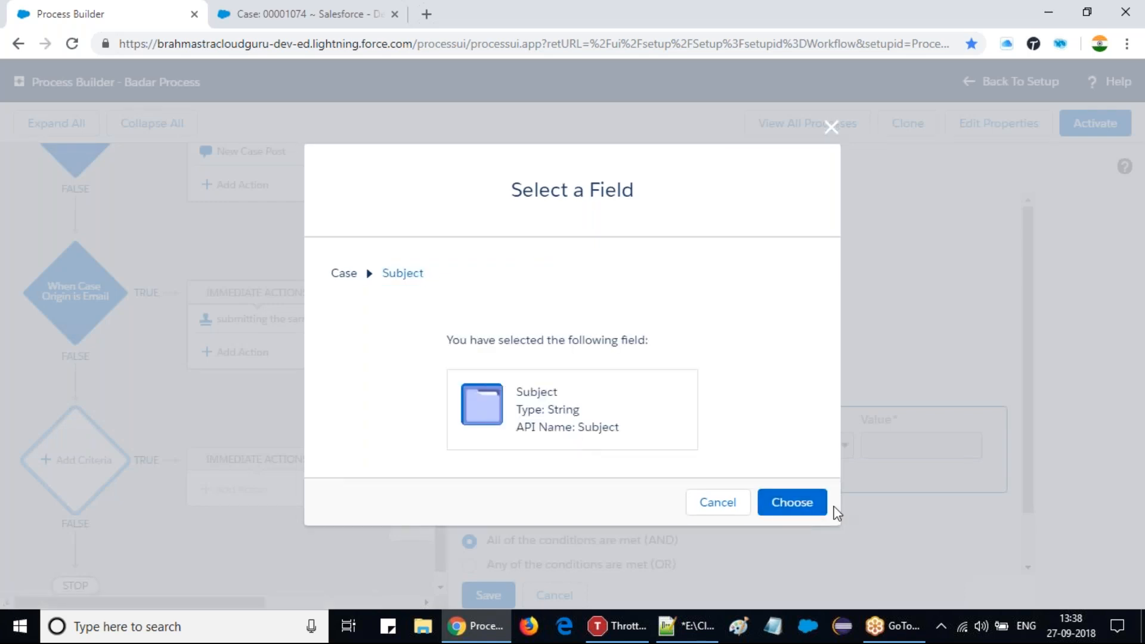
left_click(799, 505)
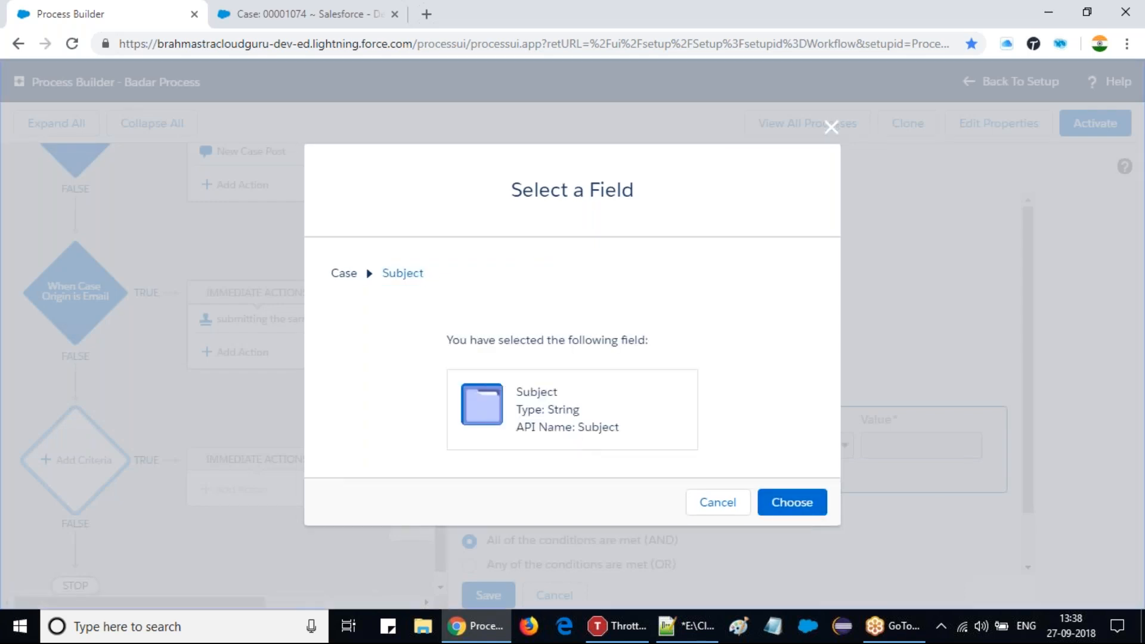
left_click(797, 498)
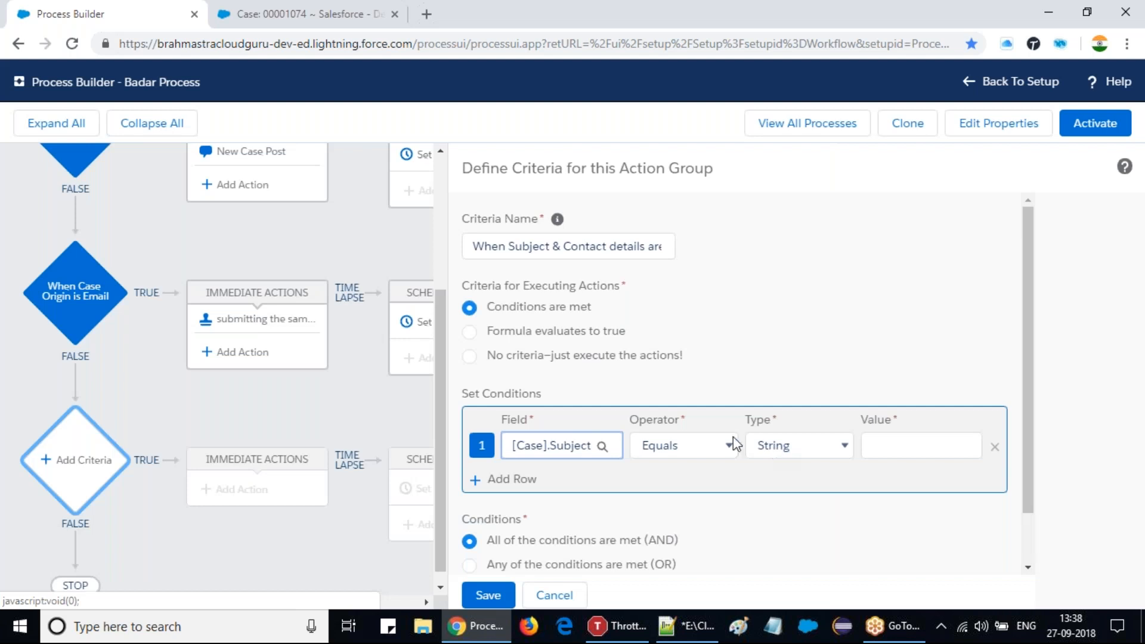
left_click(669, 447)
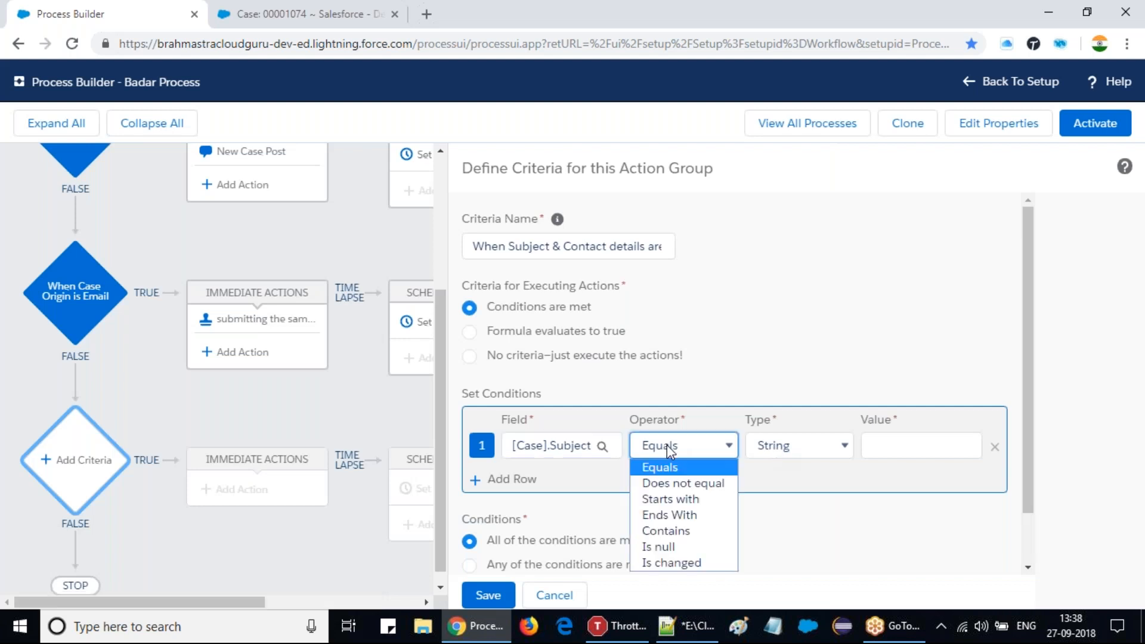
left_click(696, 544)
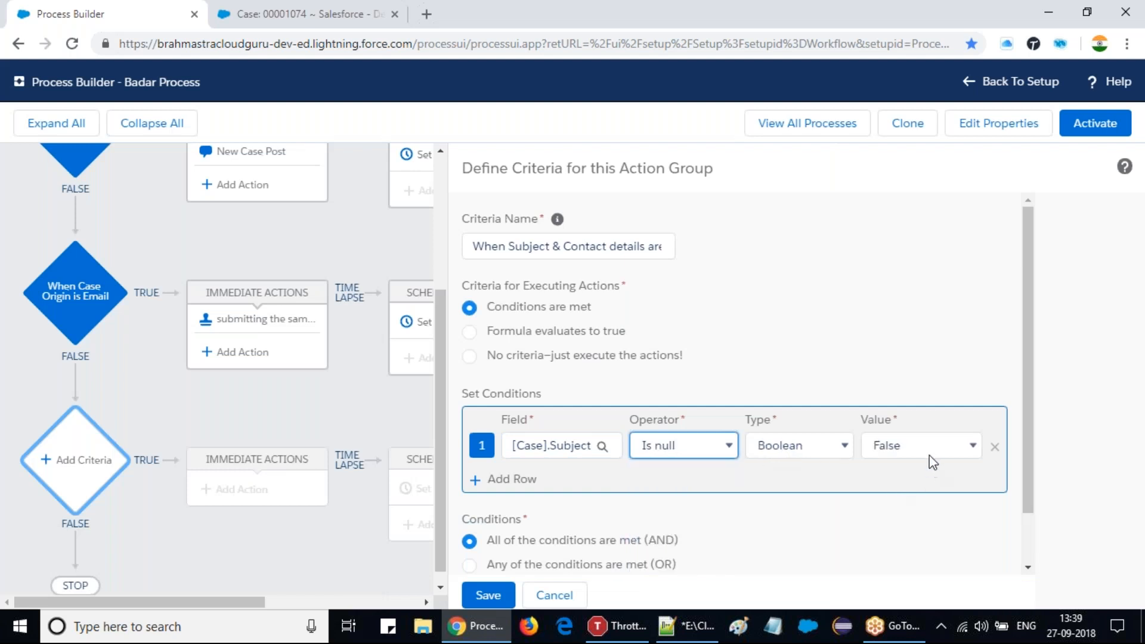
left_click(929, 457)
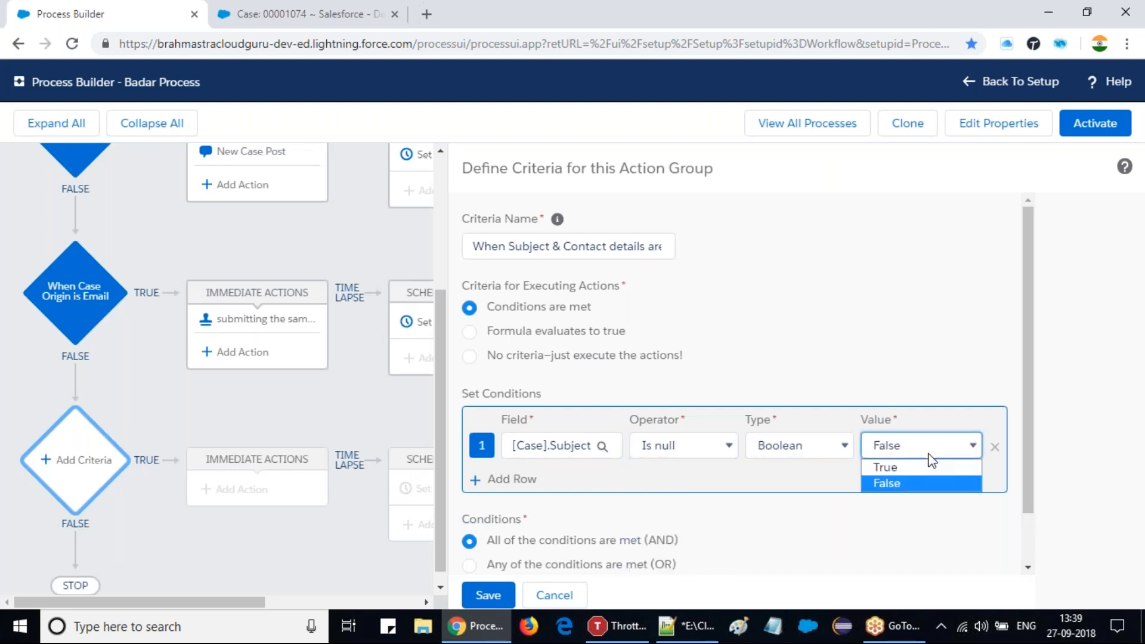
left_click(903, 483)
left_click(895, 482)
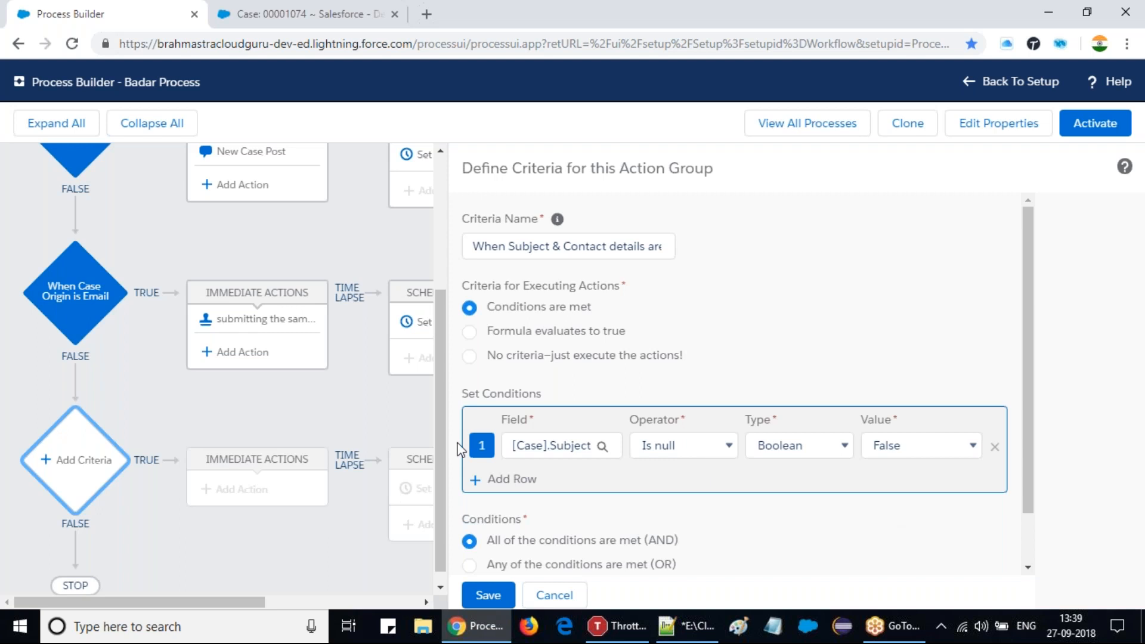
Add a second condition row to the criteria and choose the Case's own Contact ID field for it
left_click(501, 483)
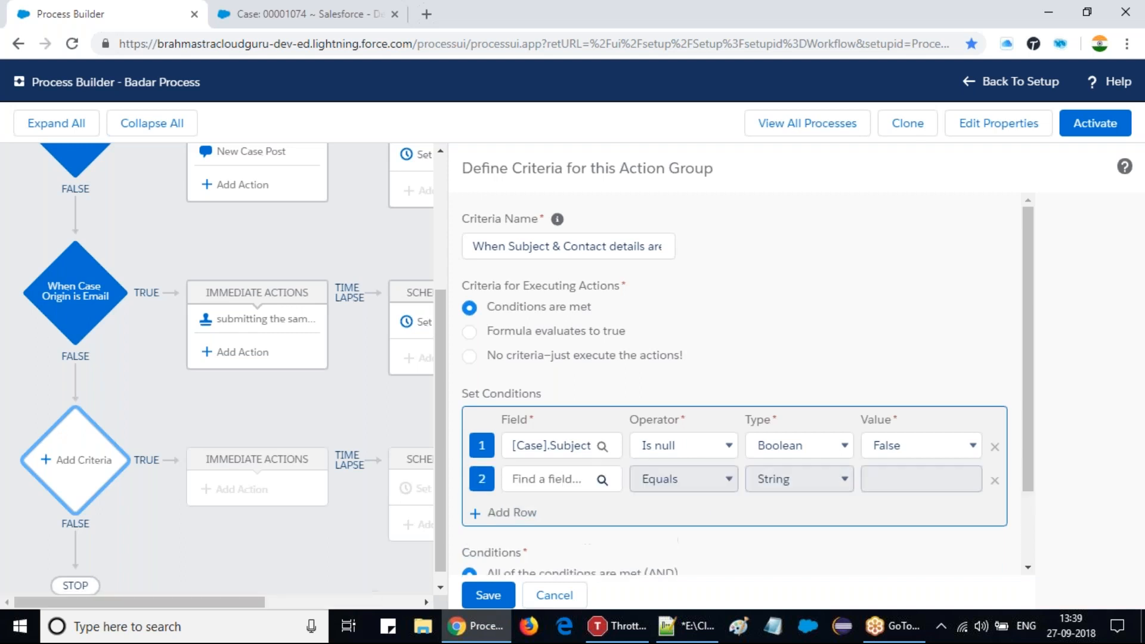
left_click(567, 483)
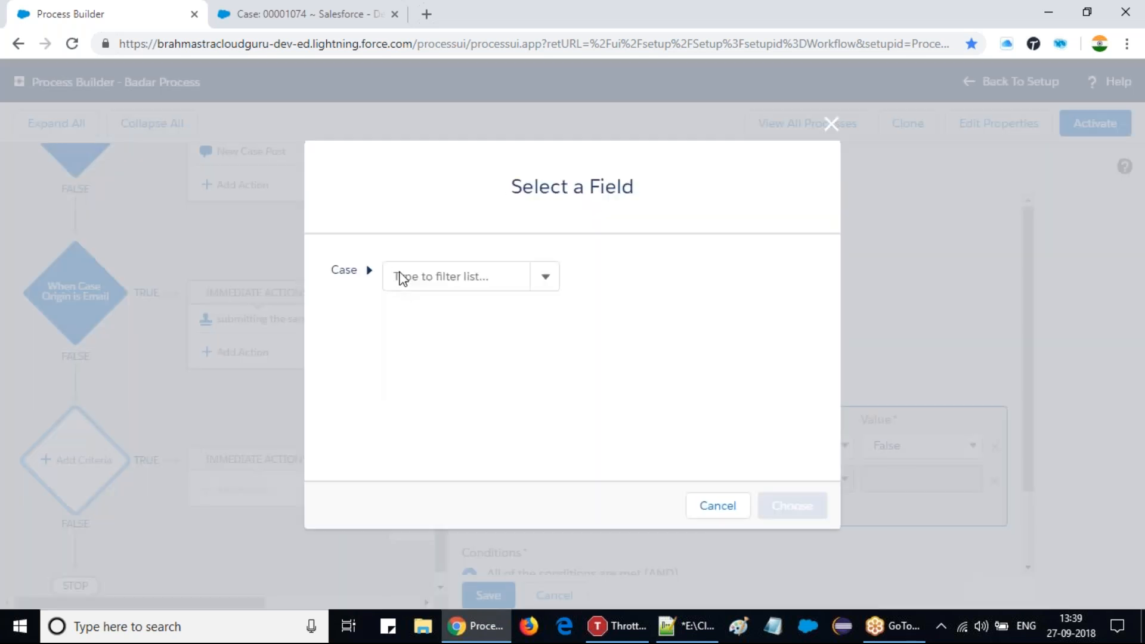
left_click(441, 287)
type("conta")
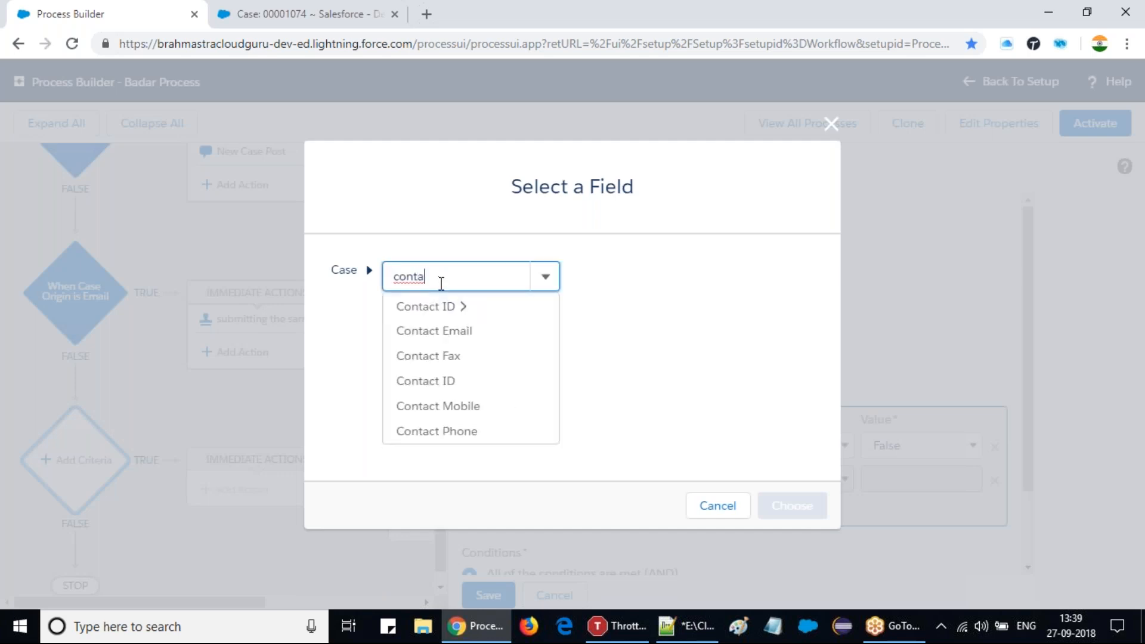
left_click(459, 322)
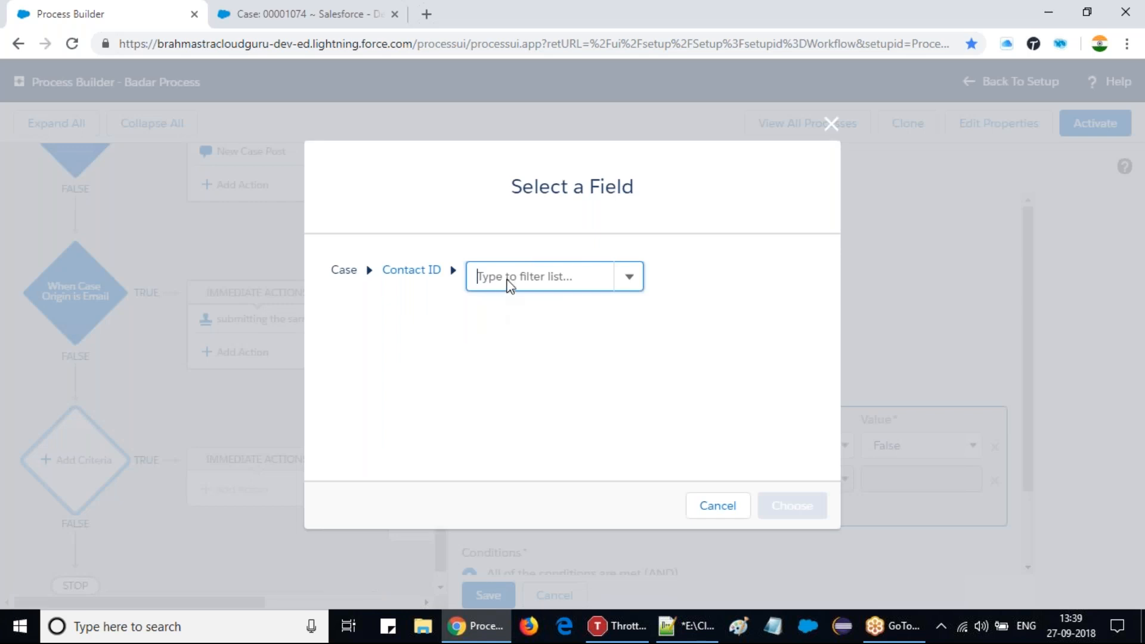
left_click(418, 274)
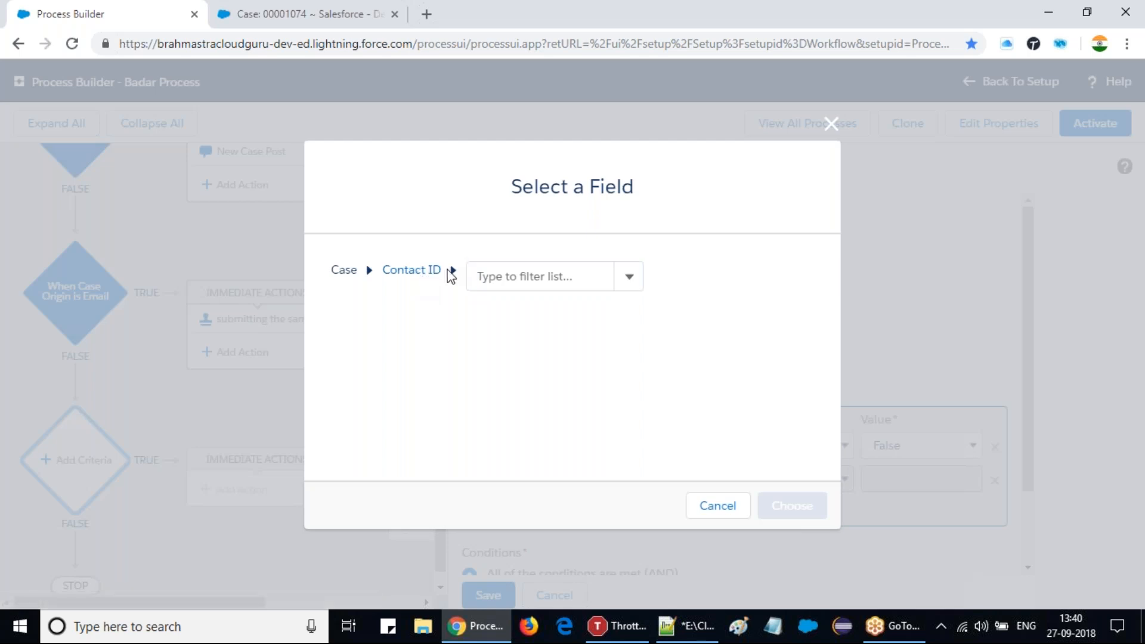
left_click(405, 273)
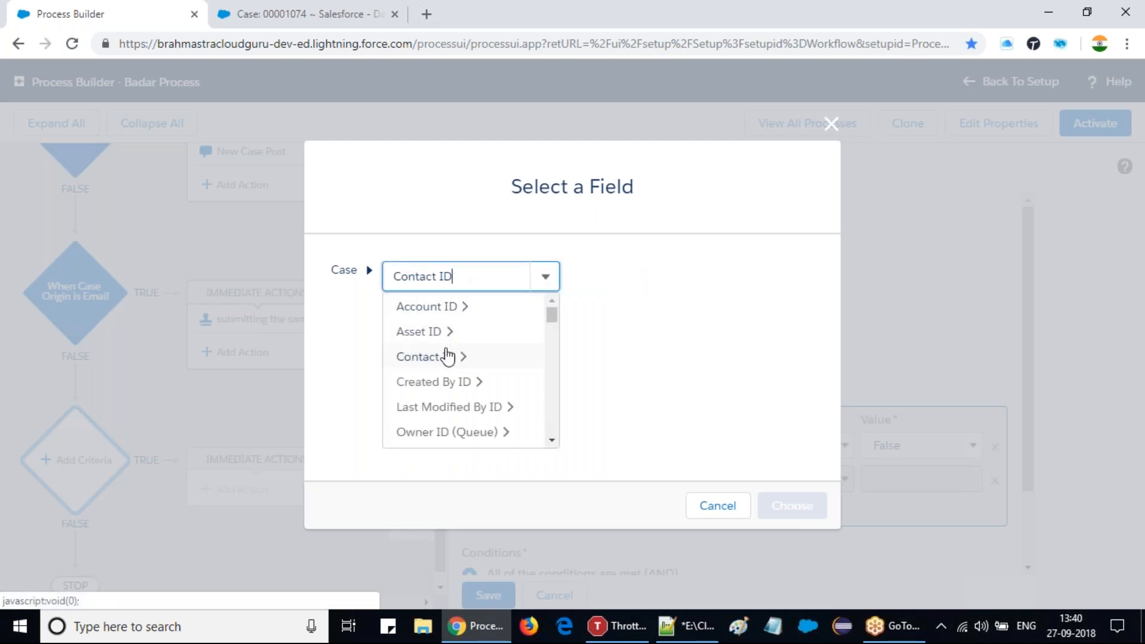
key("BackSpace")
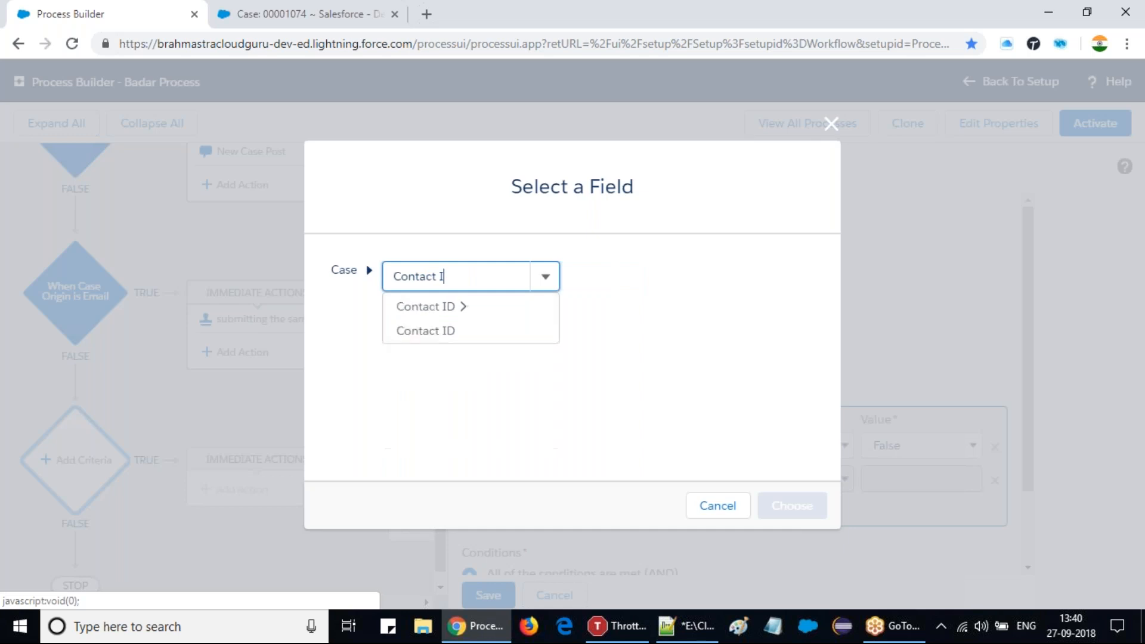
left_click(432, 337)
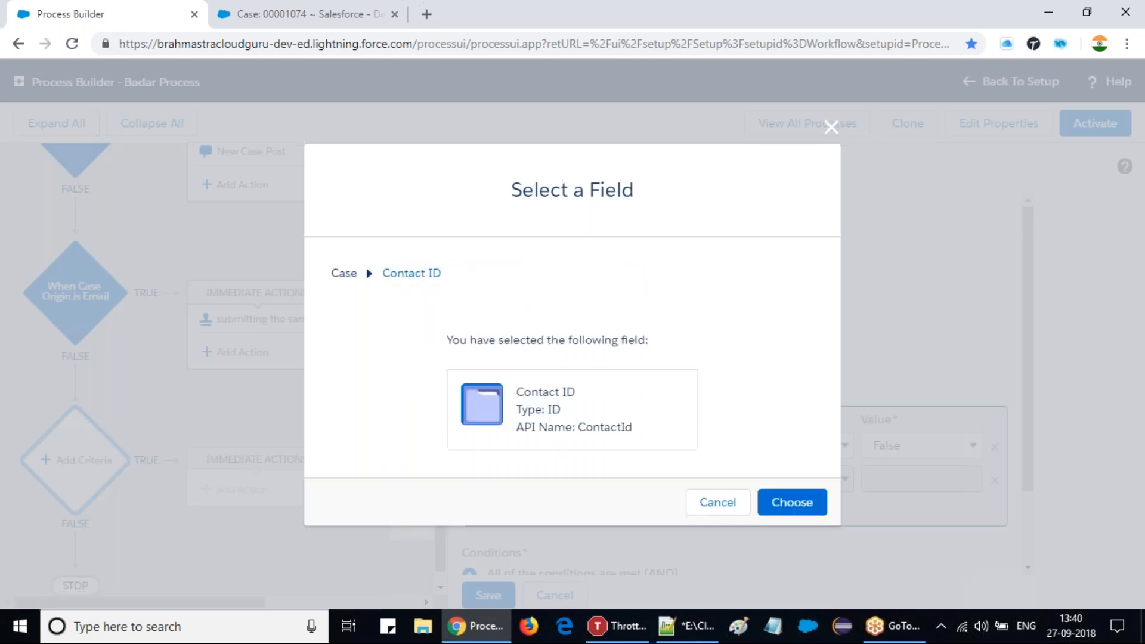
left_click(807, 503)
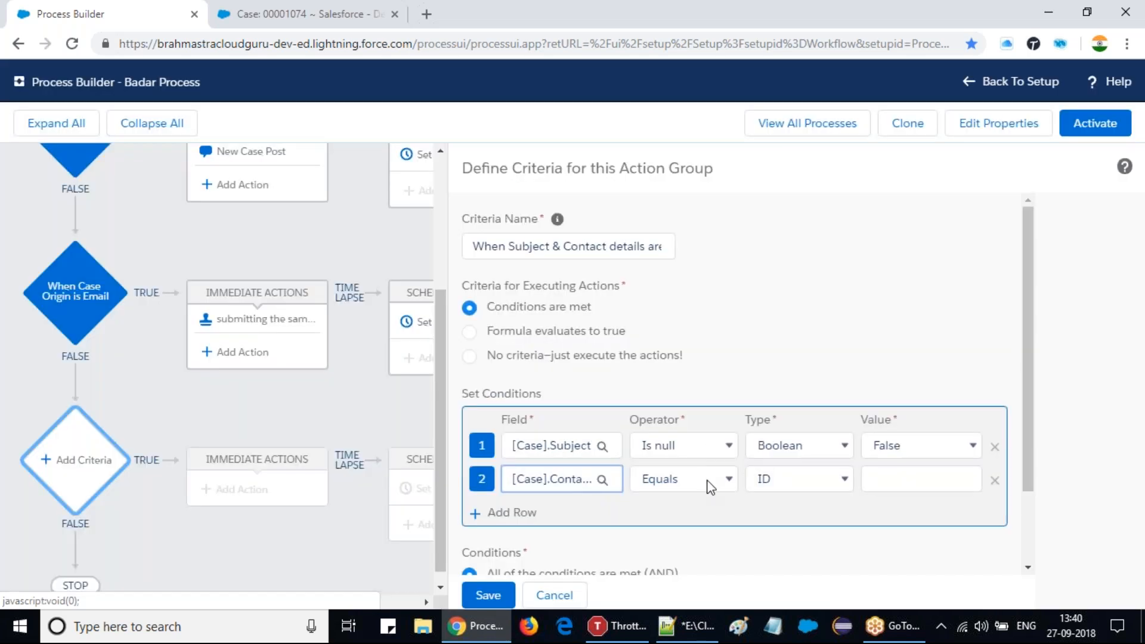
Set the Contact ID condition's operator to Is null with the value False and save the criteria, keeping all conditions required (AND)
left_click(707, 478)
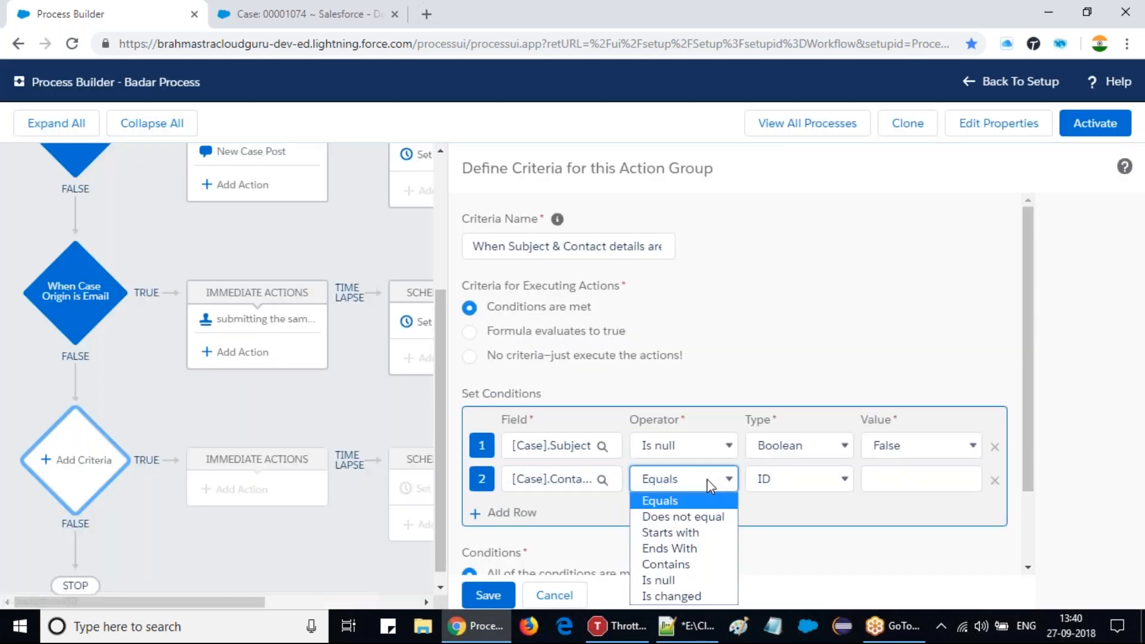
left_click(688, 579)
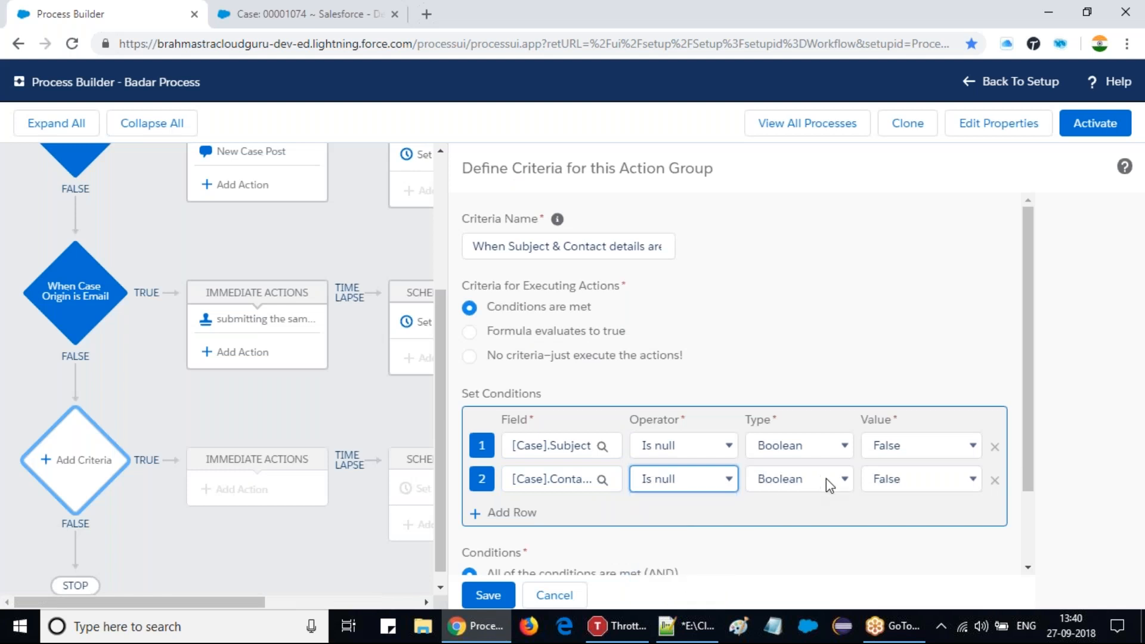
left_click(880, 519)
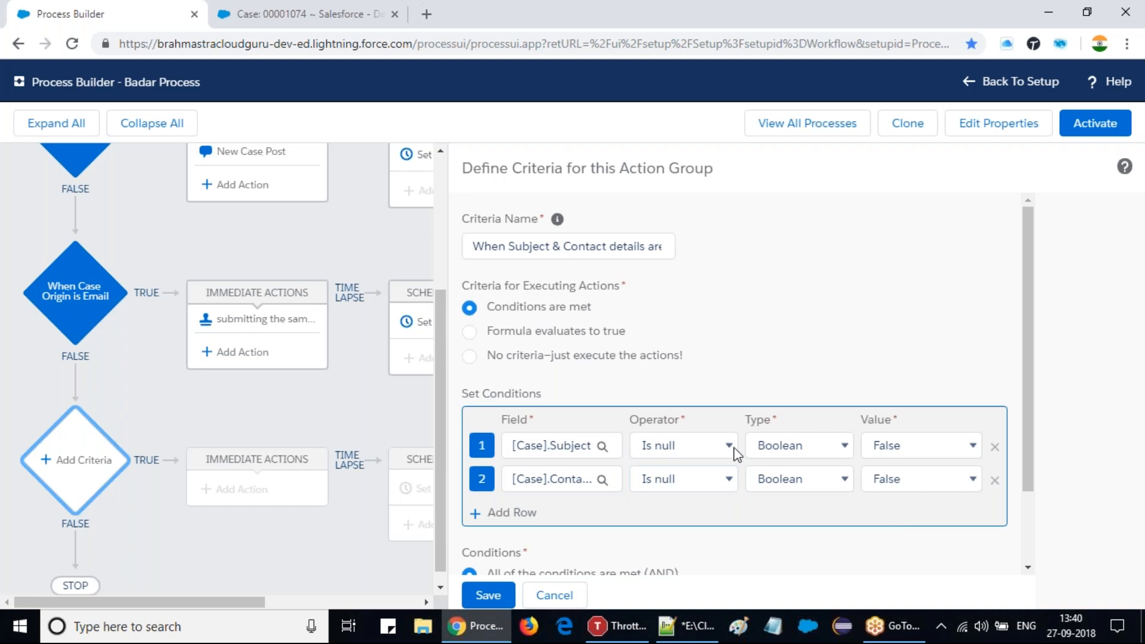
scroll(728, 448, "down", 1)
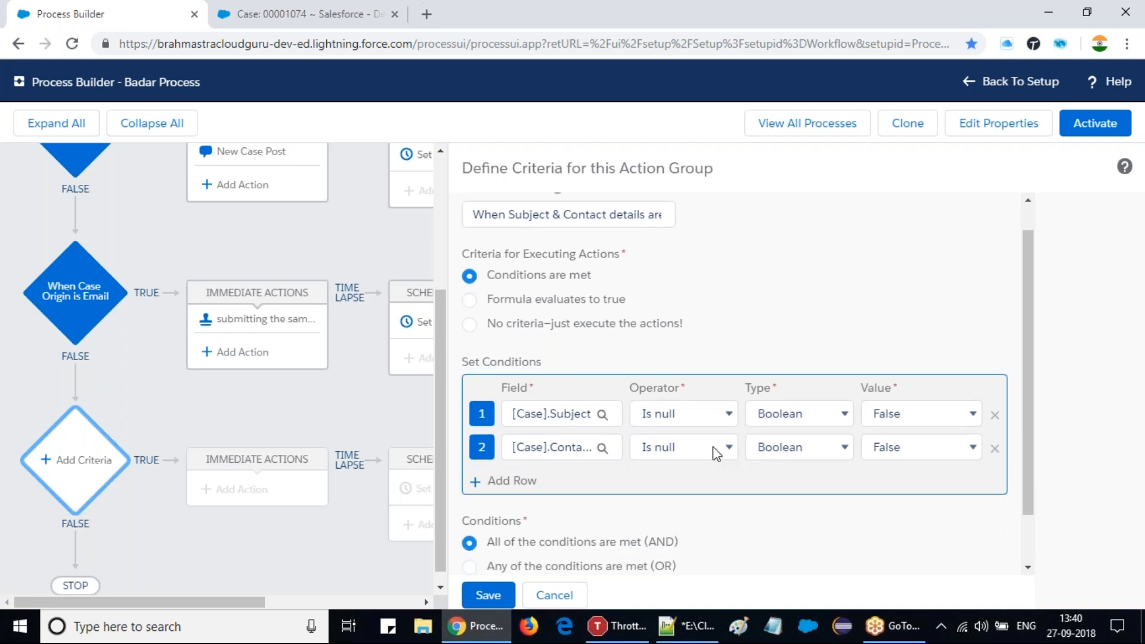
scroll(716, 455, "down", 2)
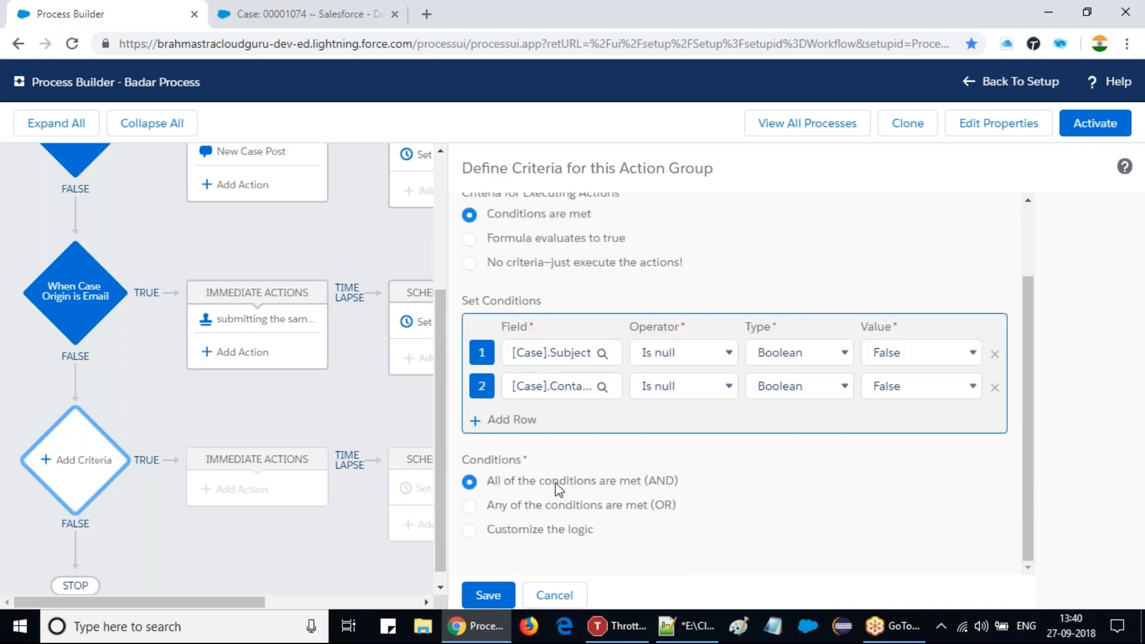
left_click_drag(554, 482, 692, 488)
left_click(708, 472)
left_click(479, 597)
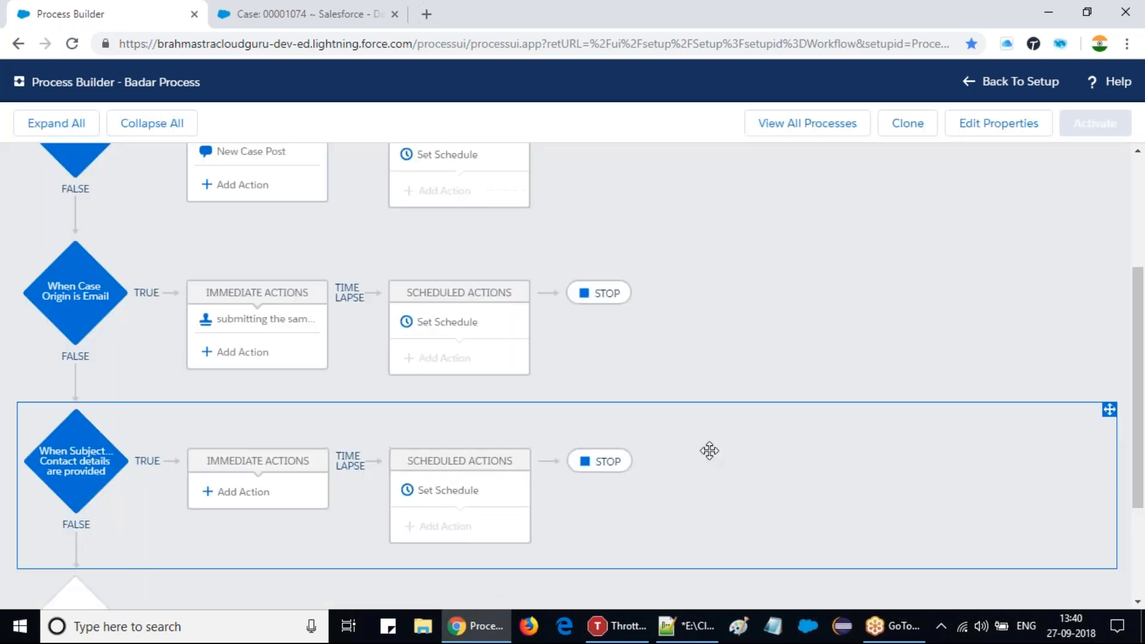
Add an immediate Create a Record action to the Subject and Contact criteria, named "Create new Opportunity Record"
left_click(242, 492)
left_click(737, 253)
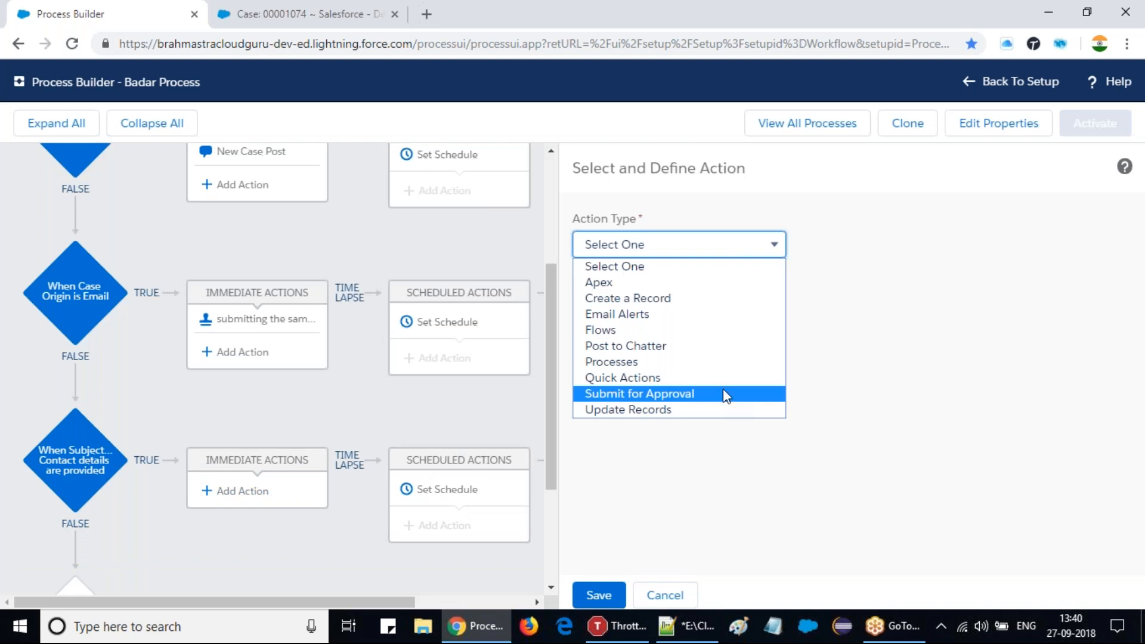
left_click(665, 297)
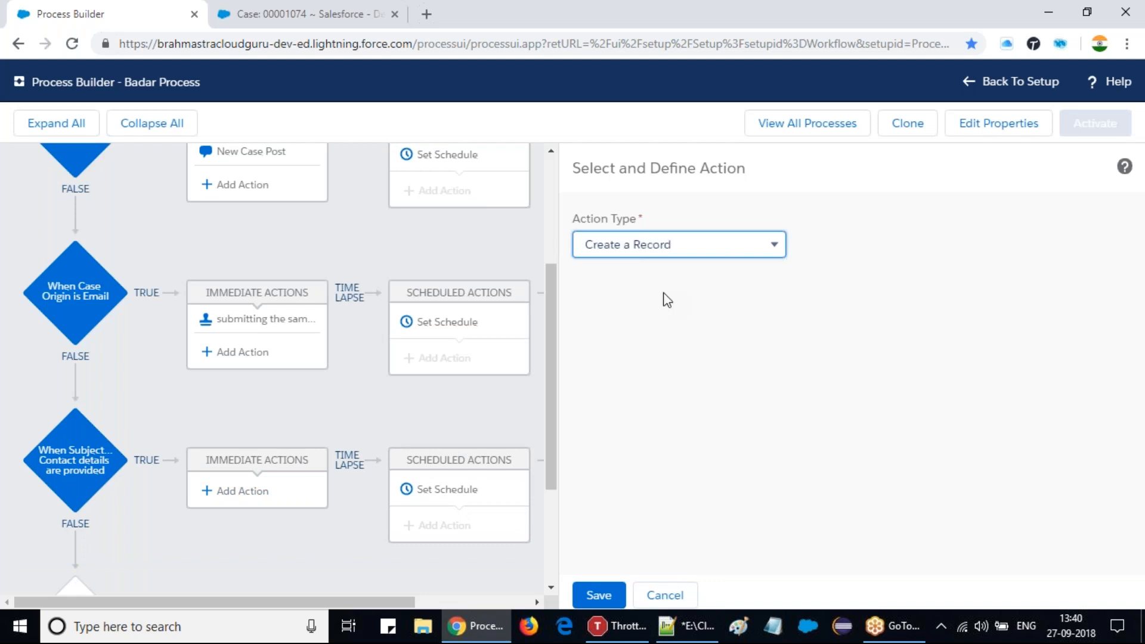
left_click(654, 309)
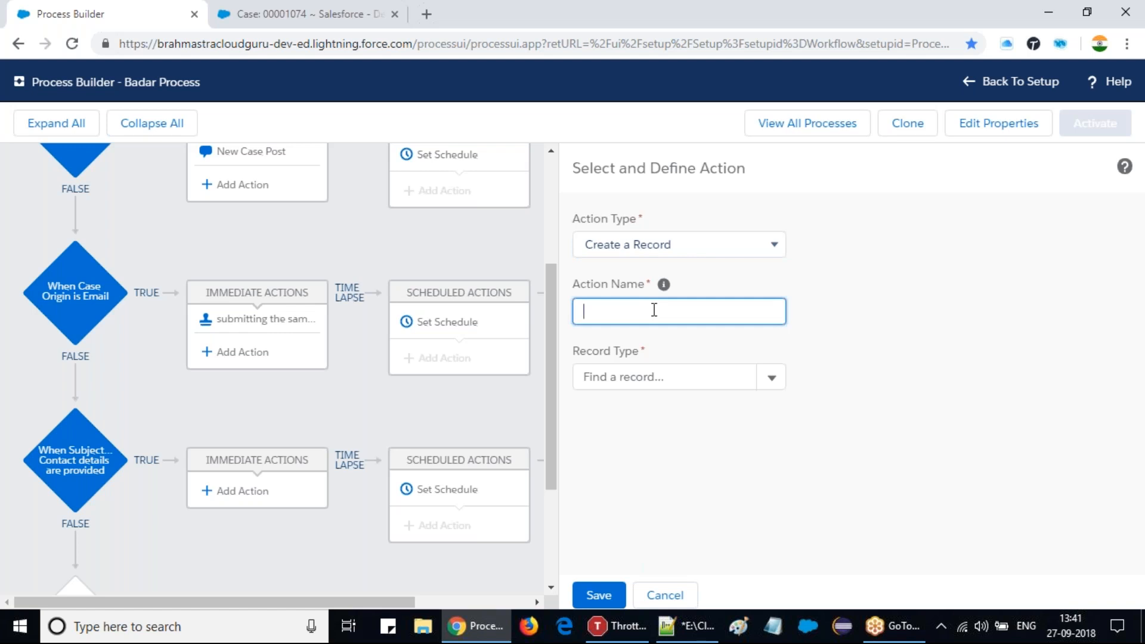
type("Create new Account Record")
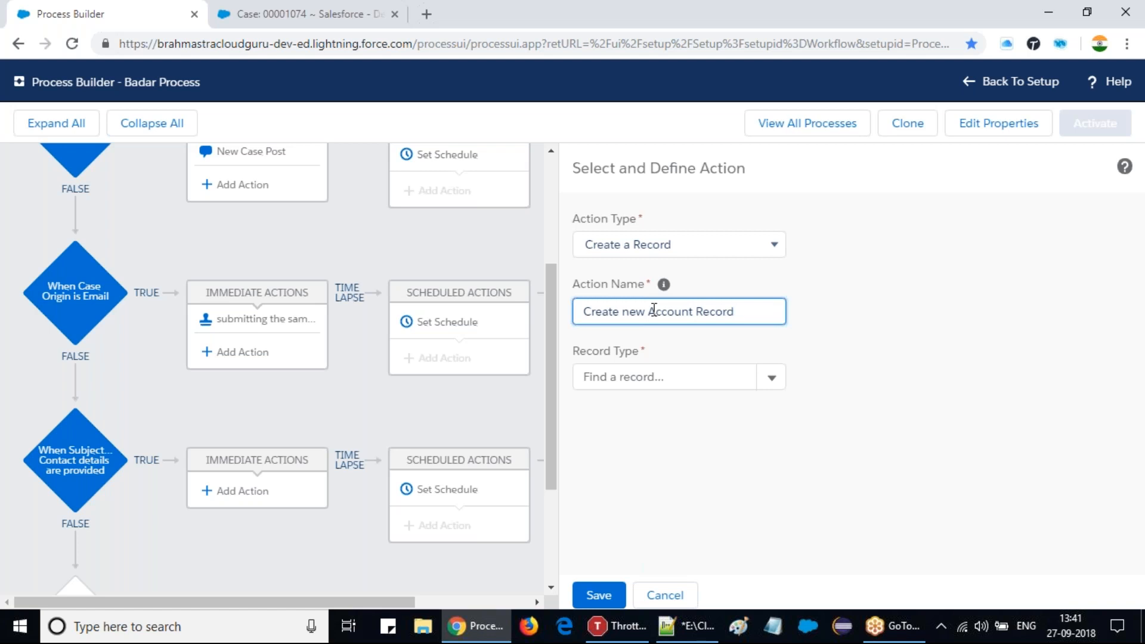
key("BackSpace")
key("BackSpace")
key("BackSpace")
key("BackSpace")
key("BackSpace")
key("BackSpace")
key("BackSpace")
key("BackSpace")
key("BackSpace")
key("BackSpace")
key("BackSpace")
key("BackSpace")
key("BackSpace")
key("BackSpace")
type("Opportunity Record")
left_click(695, 446)
Set the action's record type to Opportunity
left_click(711, 374)
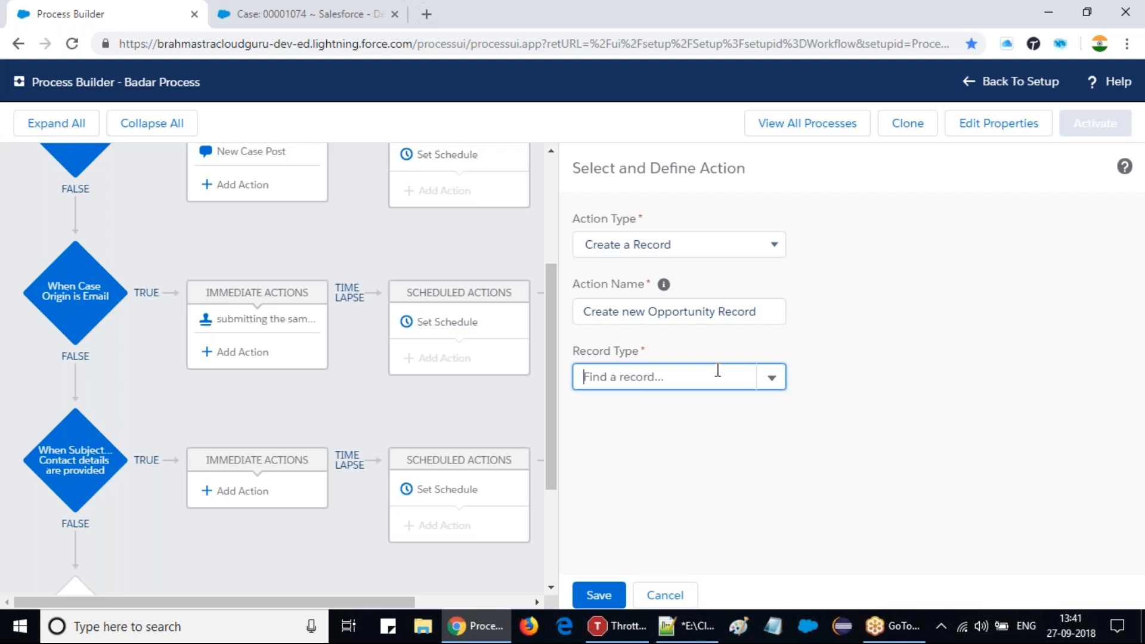
type("opp")
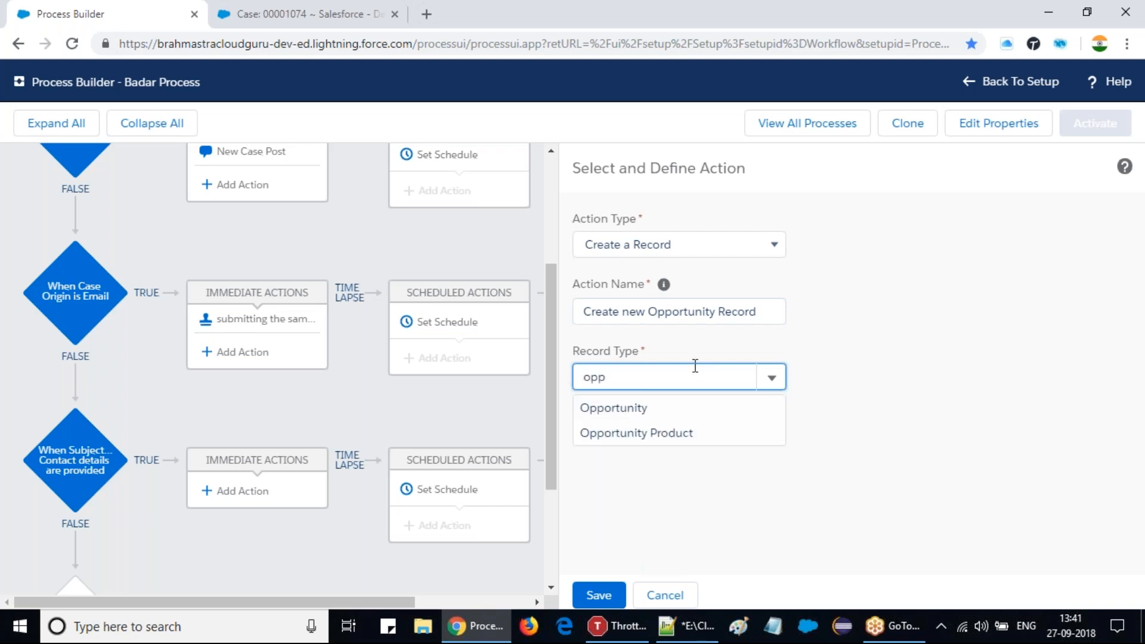
left_click(609, 411)
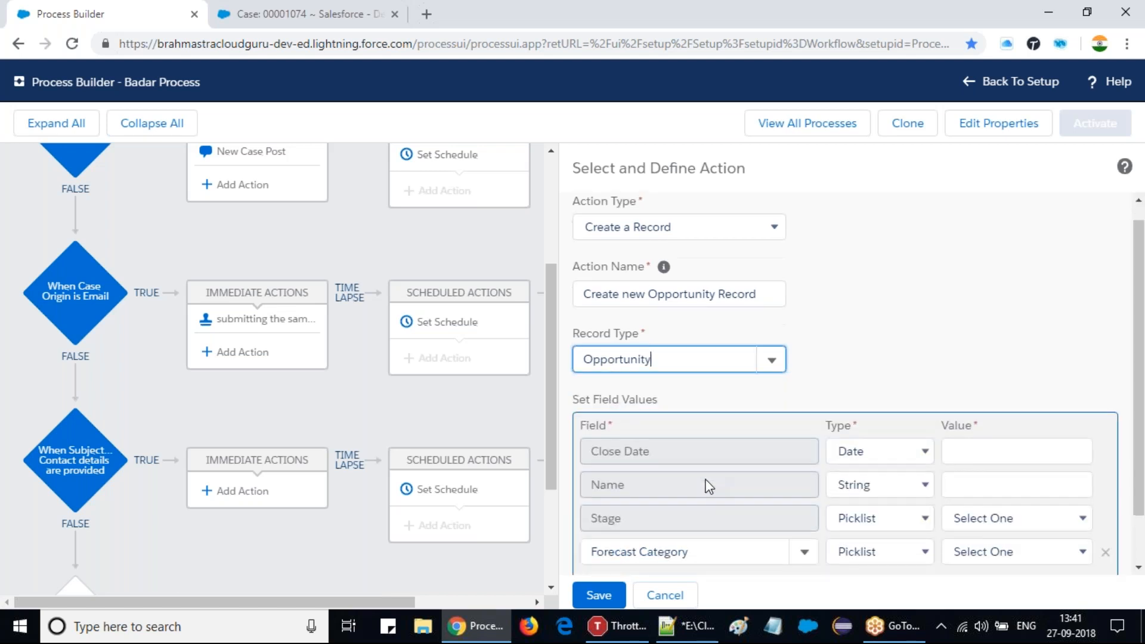
Set the opportunity's Close Date value to 09/29/2018
scroll(707, 484, "down", 2)
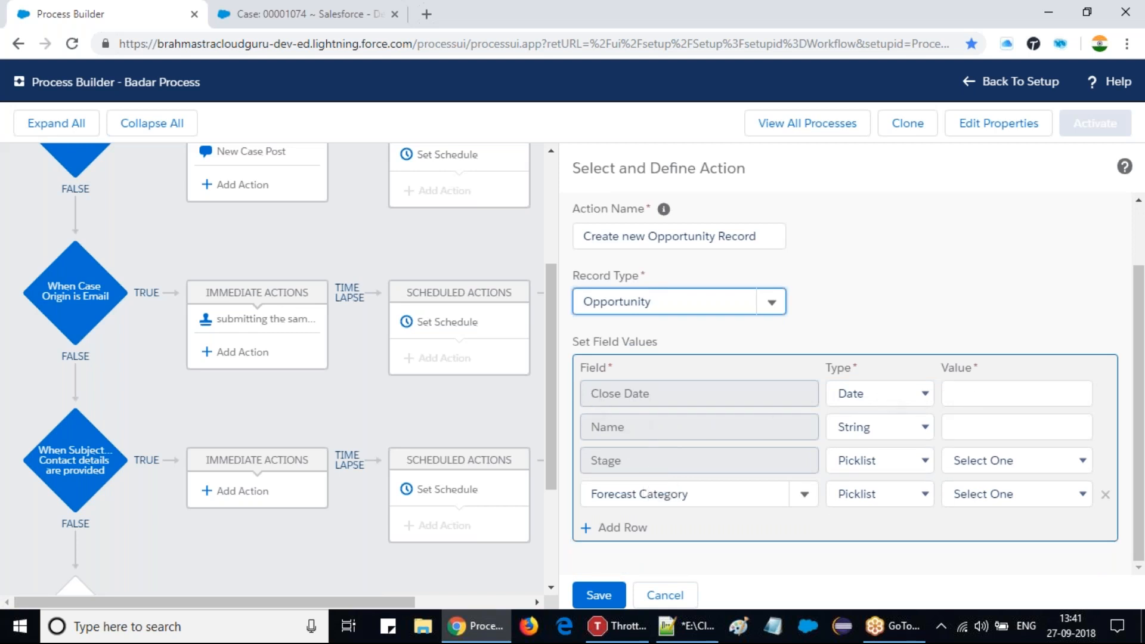
left_click(989, 395)
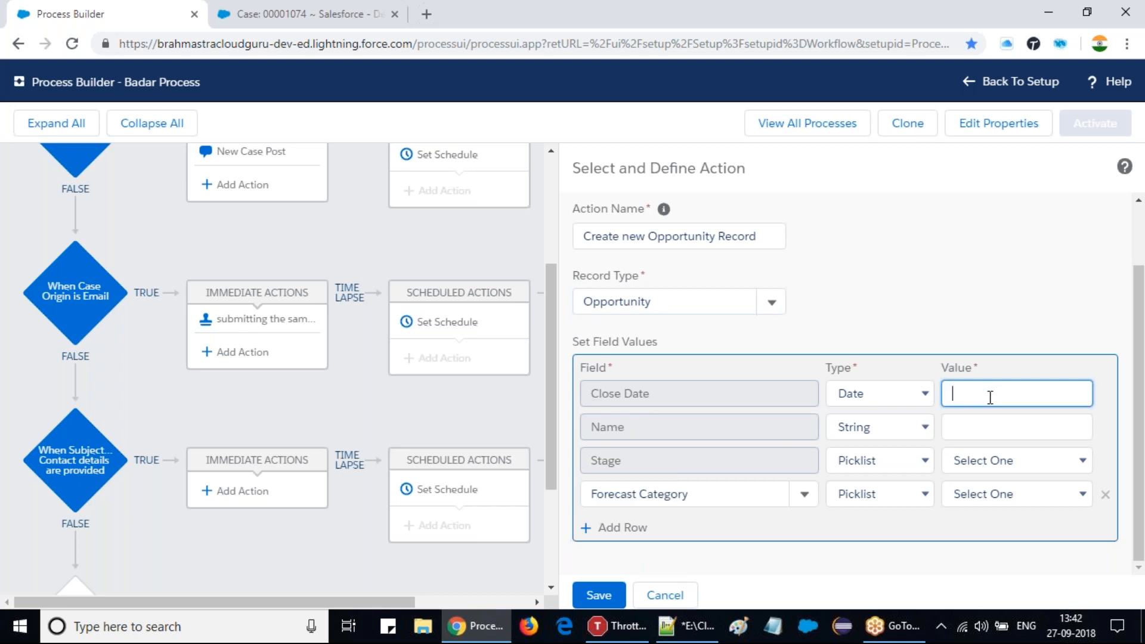
type("09")
type("/")
type("02")
type("/20")
type("18")
key("BackSpace")
key("BackSpace")
type("29")
left_click(937, 413)
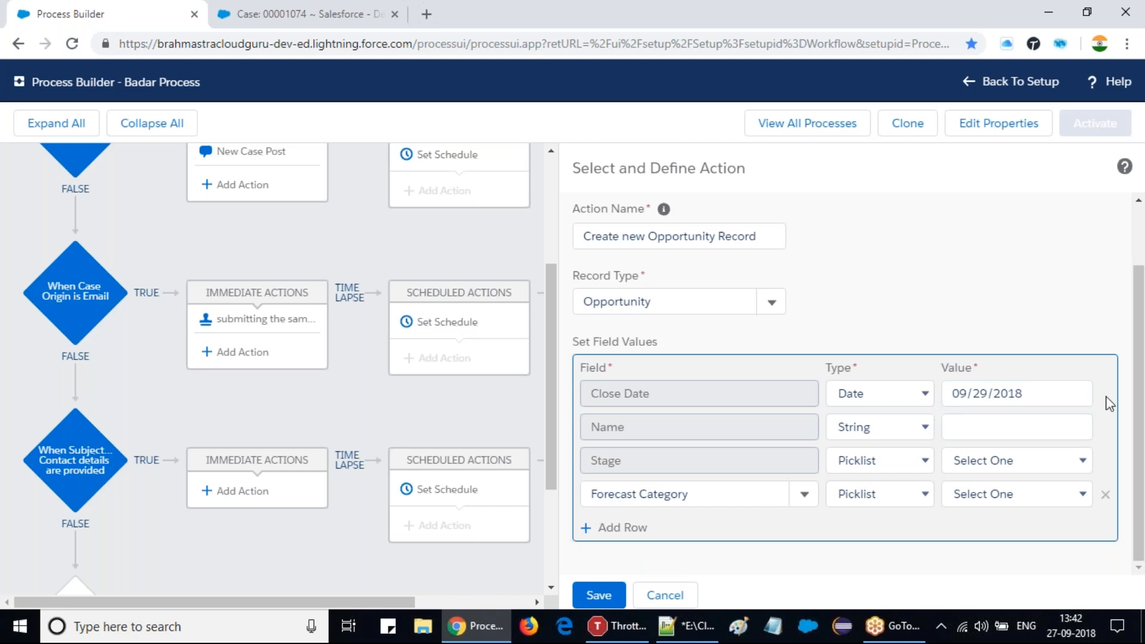
Enter "By Badar Process" as the opportunity's Name value
left_click(977, 437)
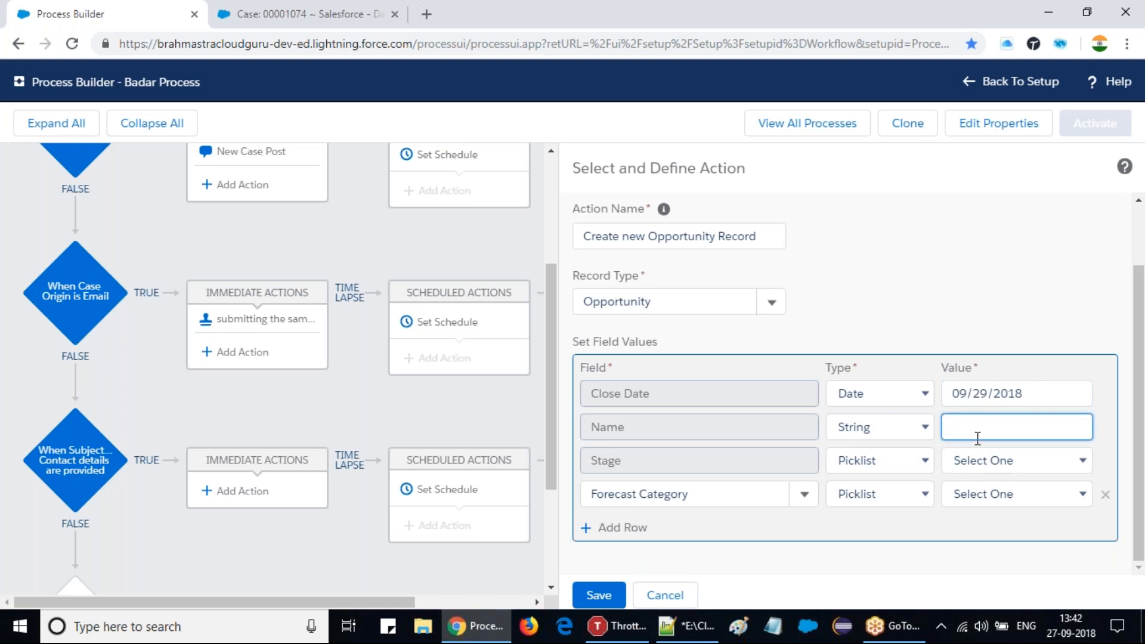
type("Badar Process")
key("Home")
type("By")
left_click(922, 540)
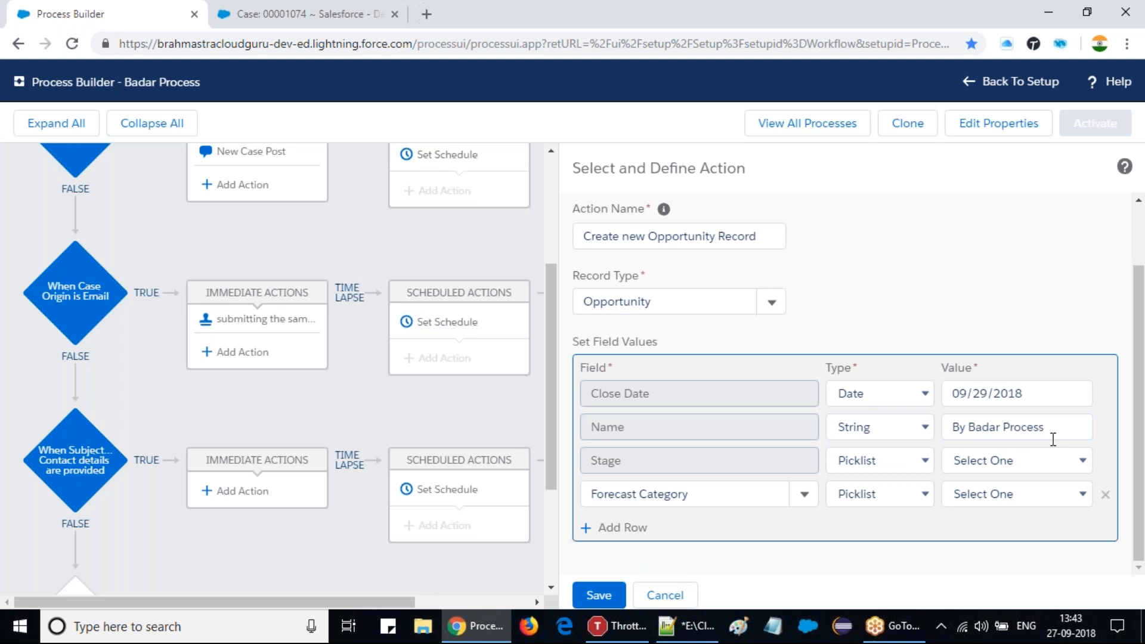
Replace the opportunity's Name value with the person's full name
left_click_drag(1050, 426, 876, 407)
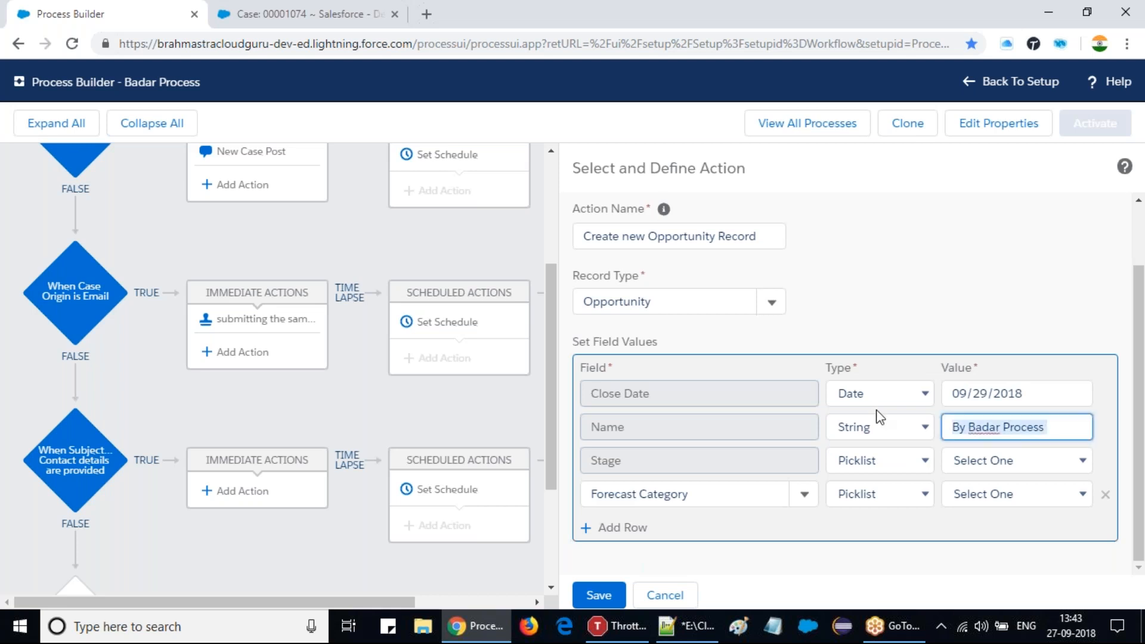
key("BackSpace")
type("Badar")
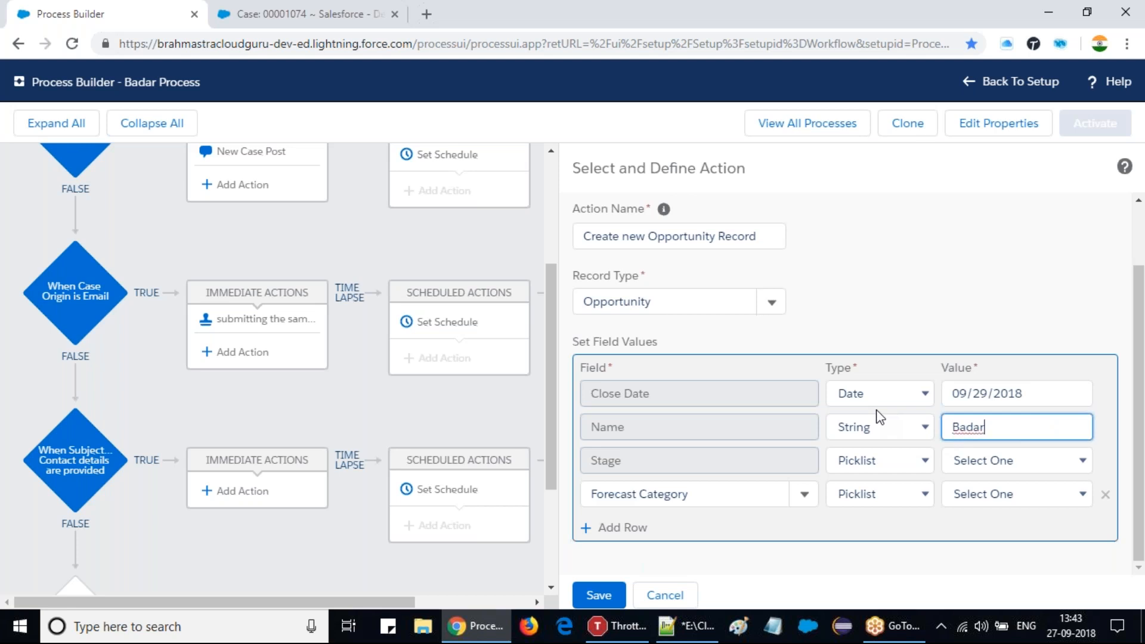
type("Afshaq")
left_click(786, 536)
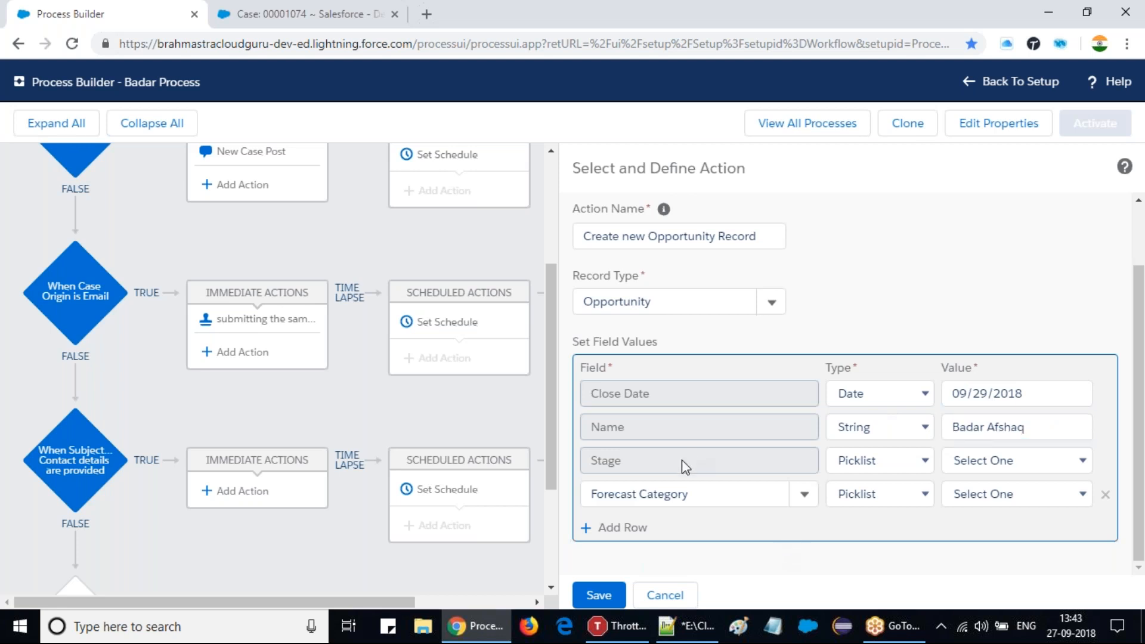
Set the opportunity's Stage to Prospecting and its Forecast Category to Pipeline
left_click(995, 465)
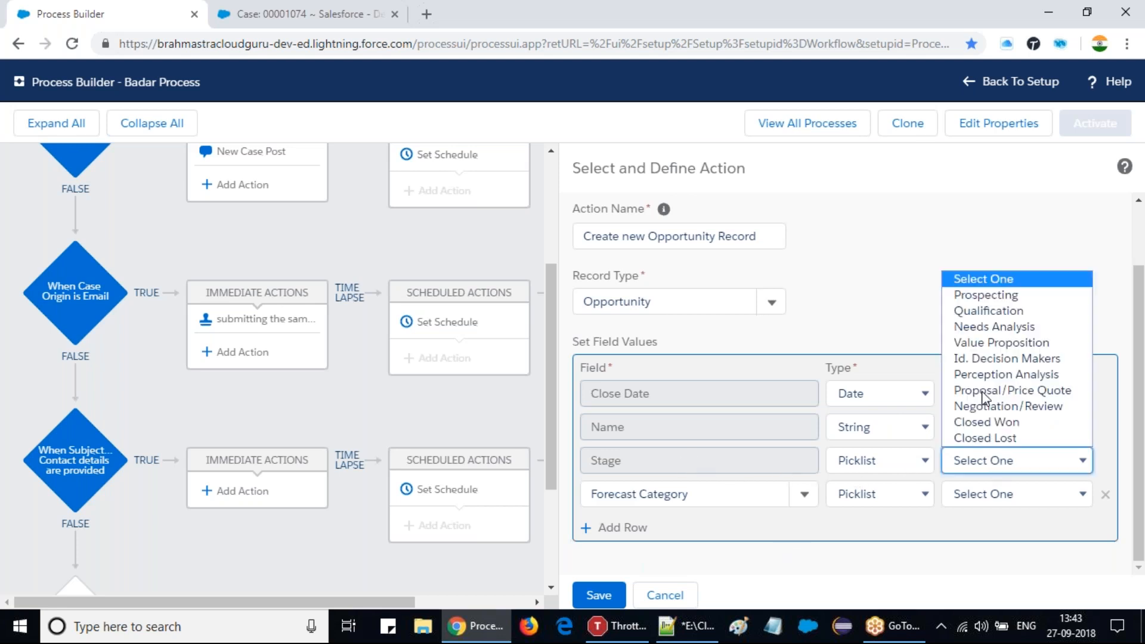
left_click(992, 296)
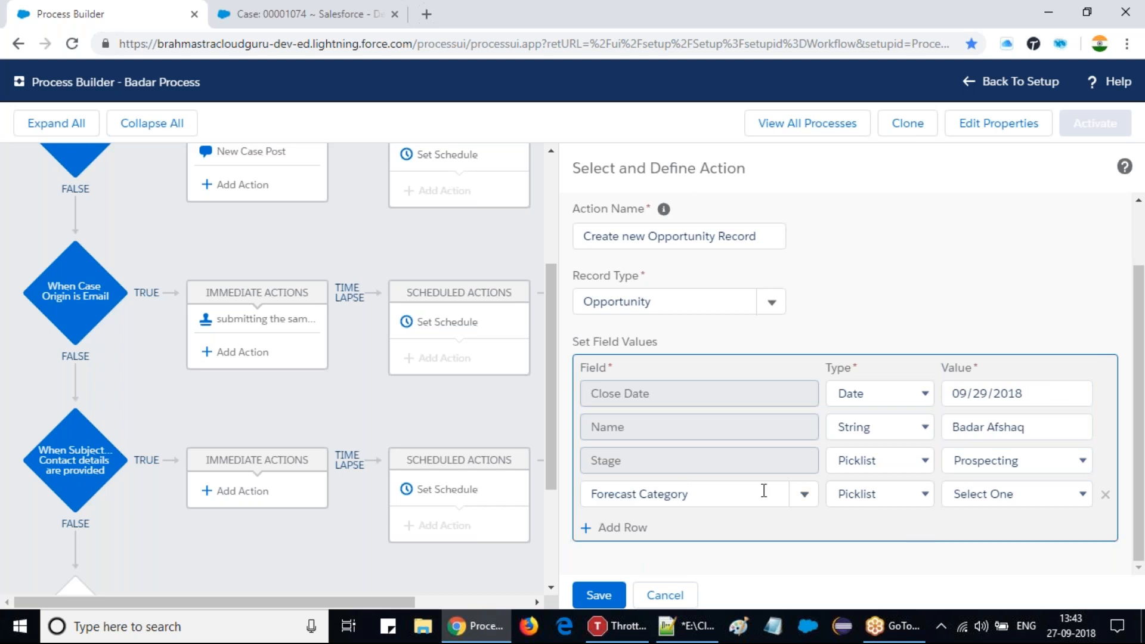
left_click(806, 498)
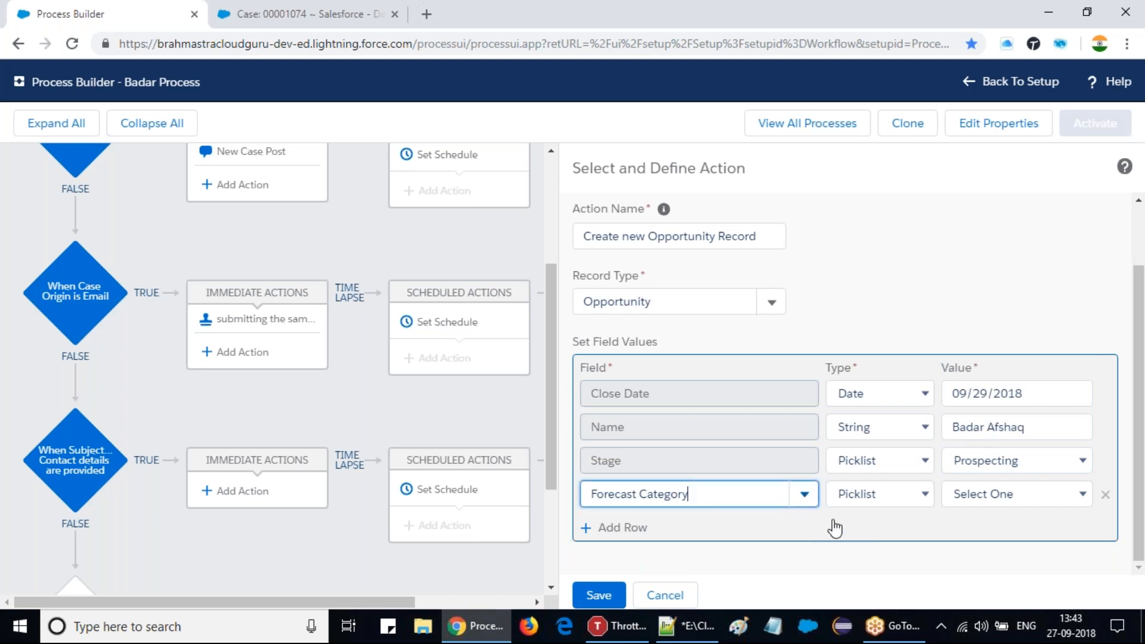
left_click(1025, 504)
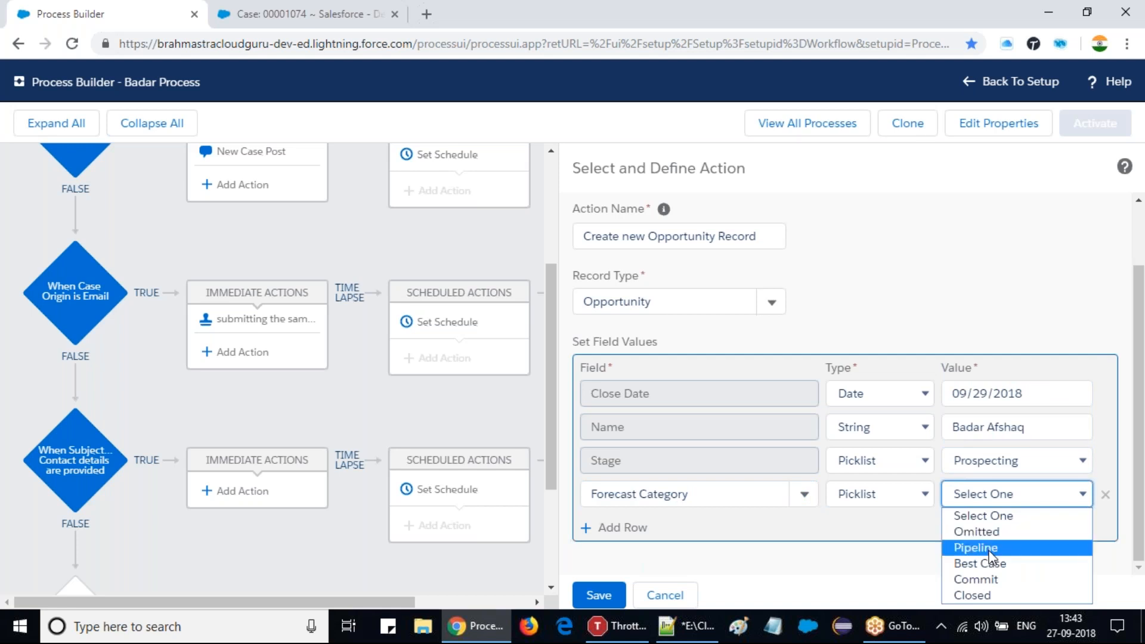
left_click(990, 549)
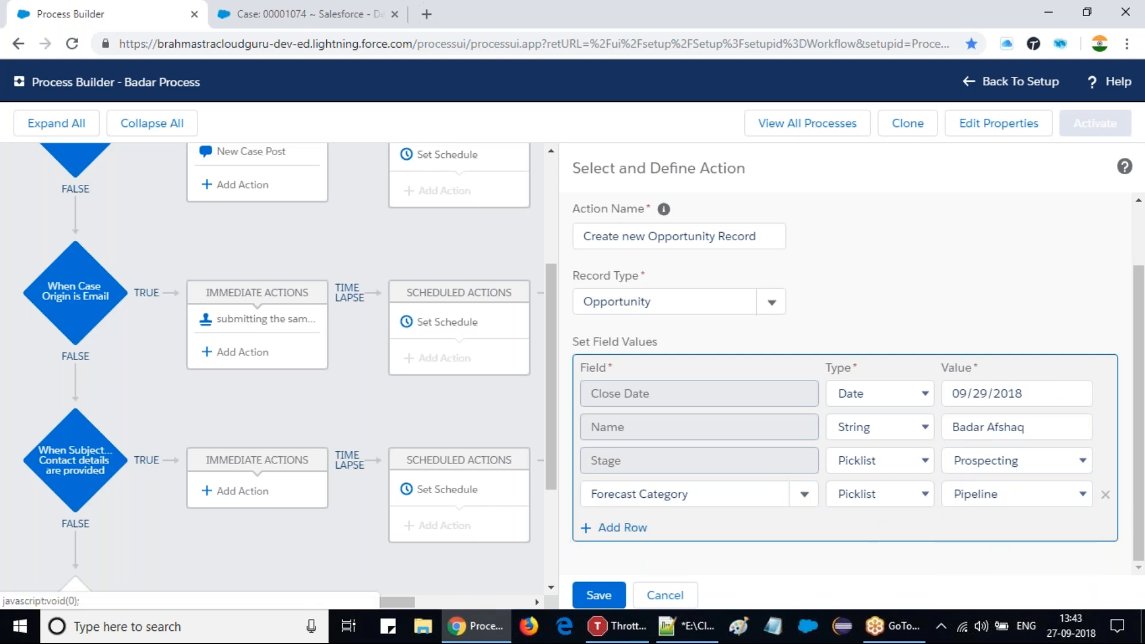
Add another field row to the Opportunity record action and choose the Description field for it
left_click(621, 527)
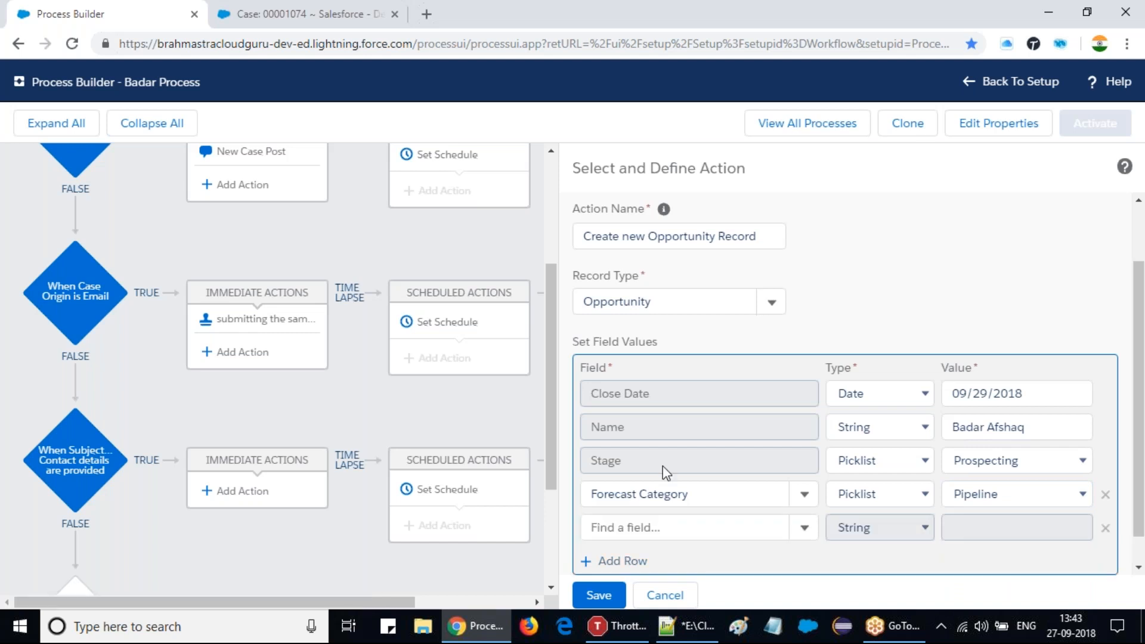
scroll(664, 467, "down", 1)
left_click(805, 499)
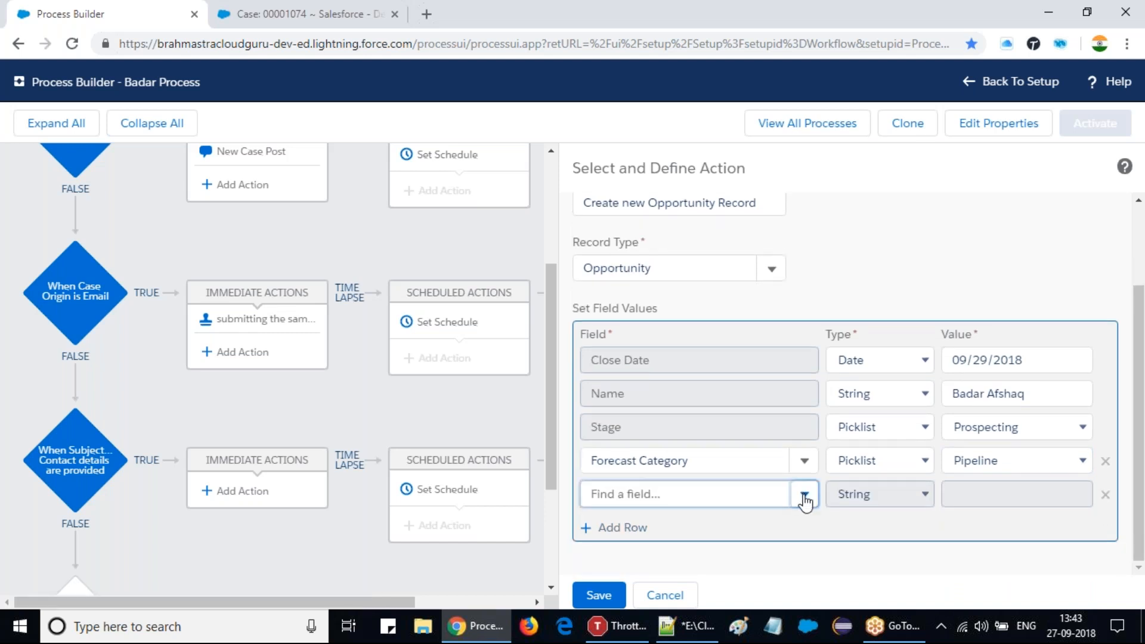
left_click(804, 499)
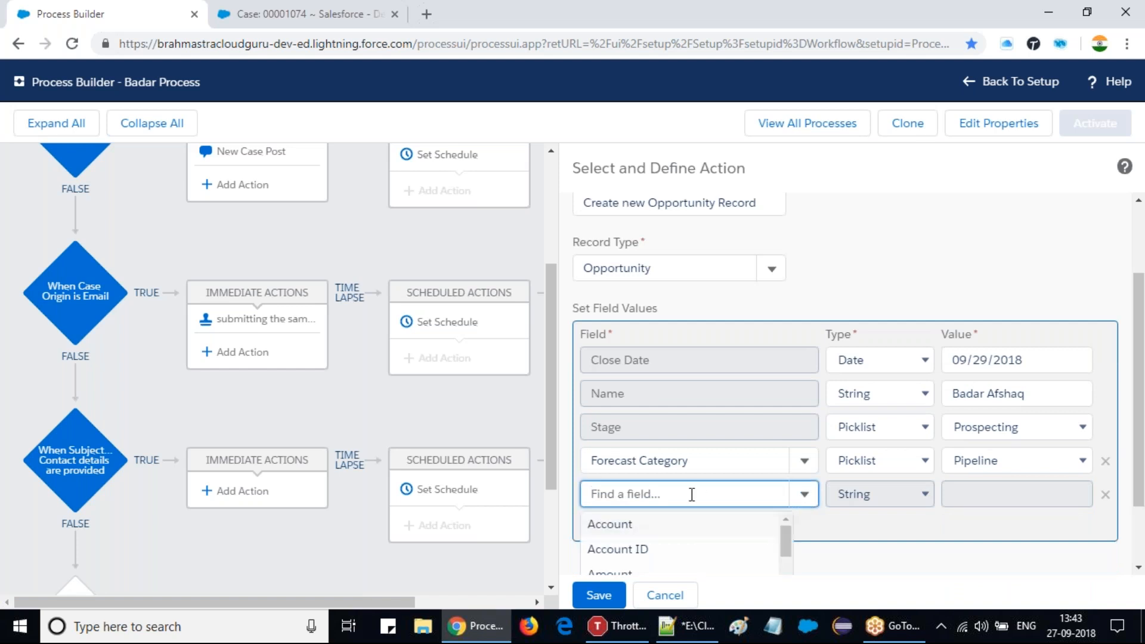
type("des")
left_click(650, 525)
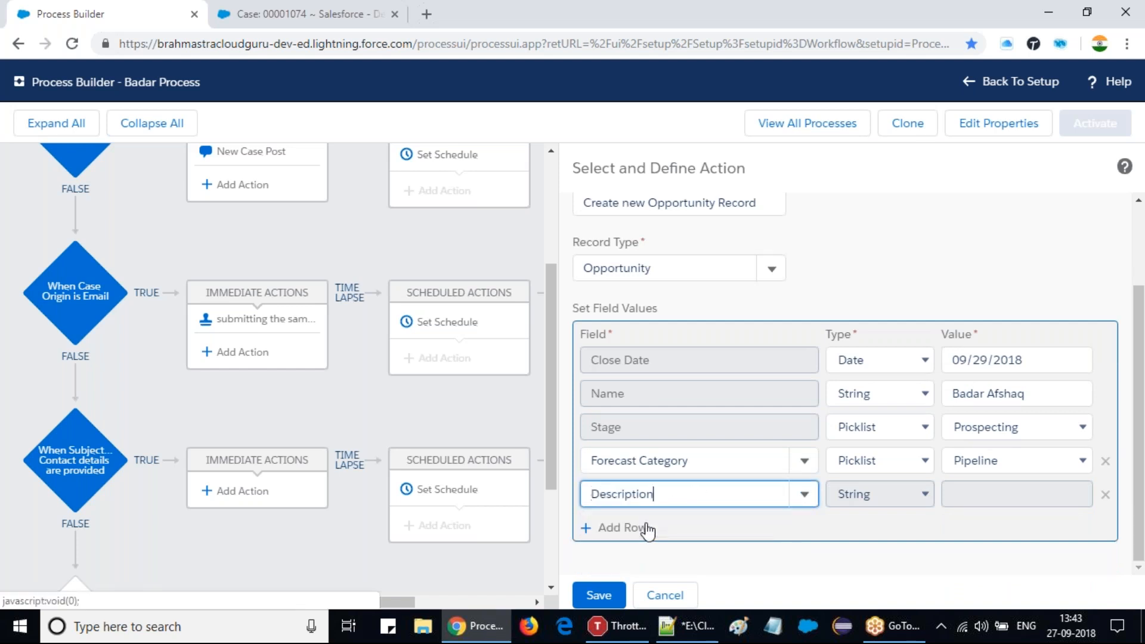
Set the opportunity's Description value to "This is created by Badar Process"
left_click(984, 493)
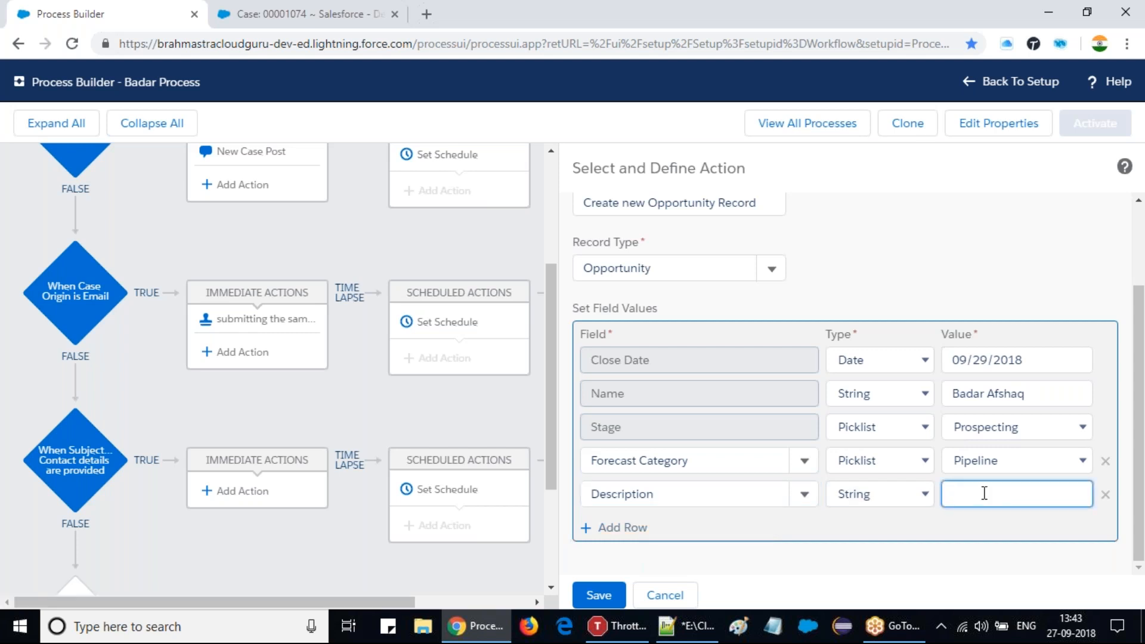
type("By Badar Process")
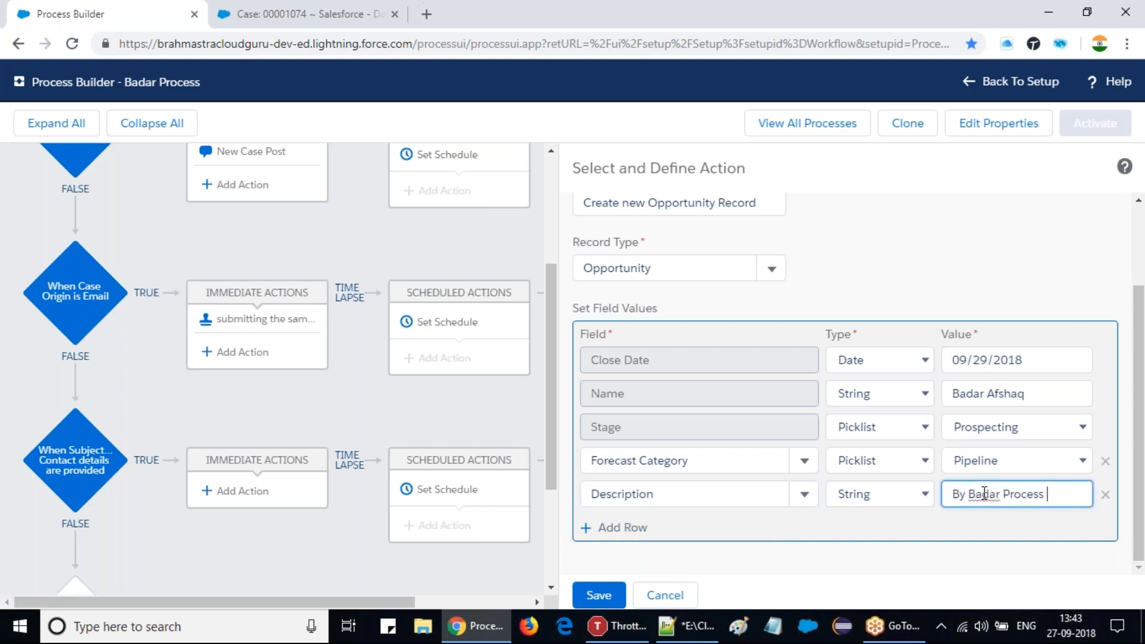
key("Home")
key("Delete")
key("Delete")
key("Delete")
type("This is created by")
left_click(856, 546)
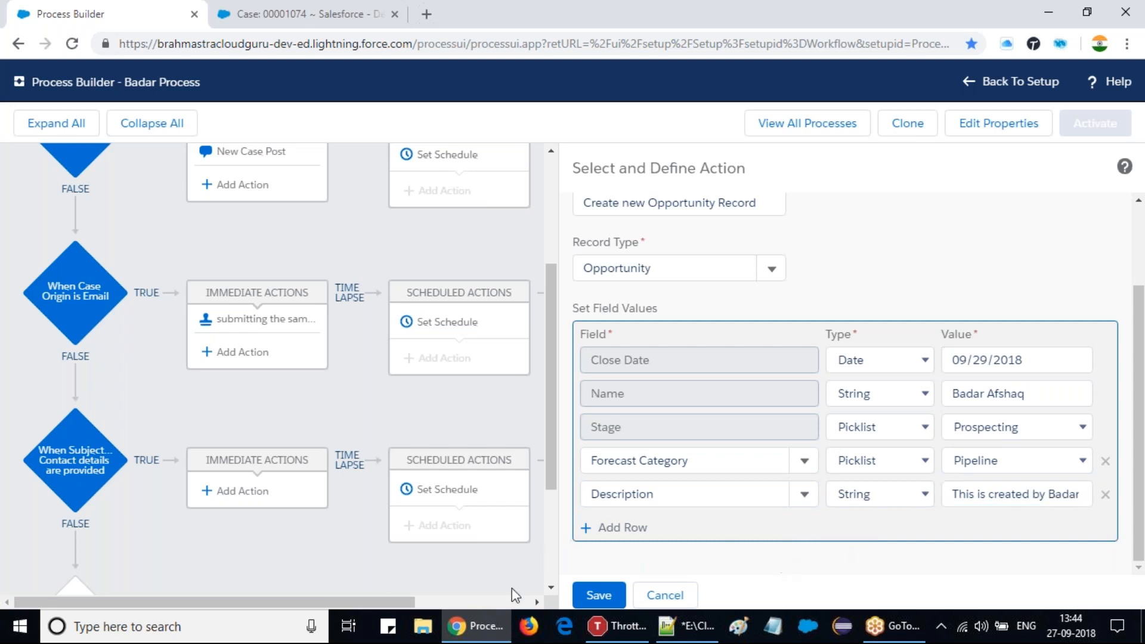
Save the Create new Opportunity Record action and activate this version of the Badar Process
left_click(591, 597)
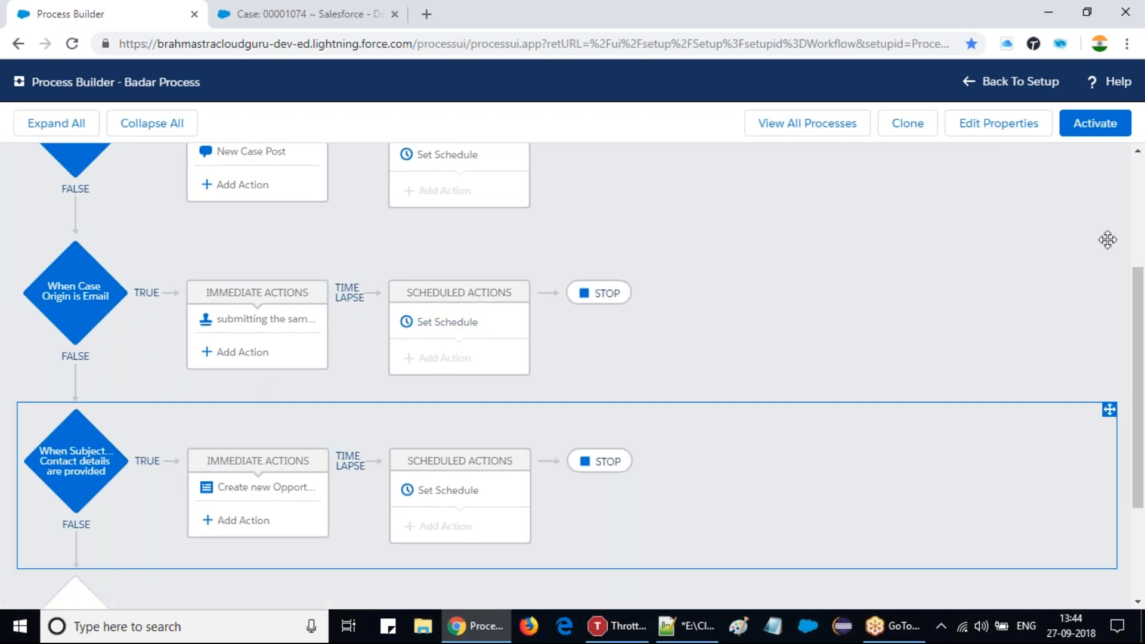
left_click(1082, 128)
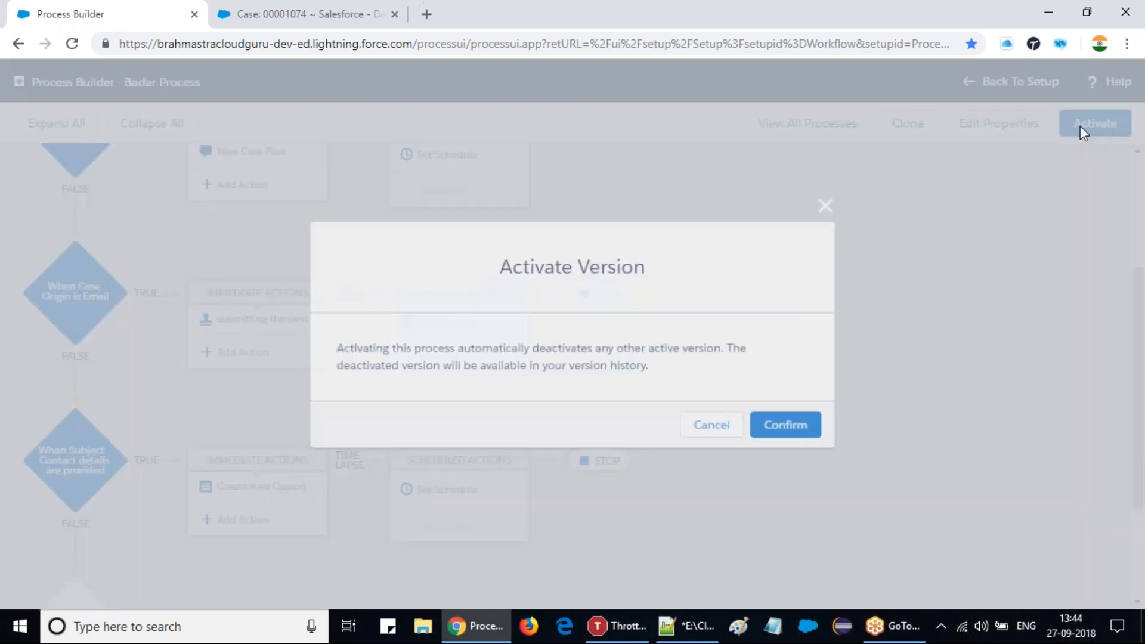
left_click(804, 428)
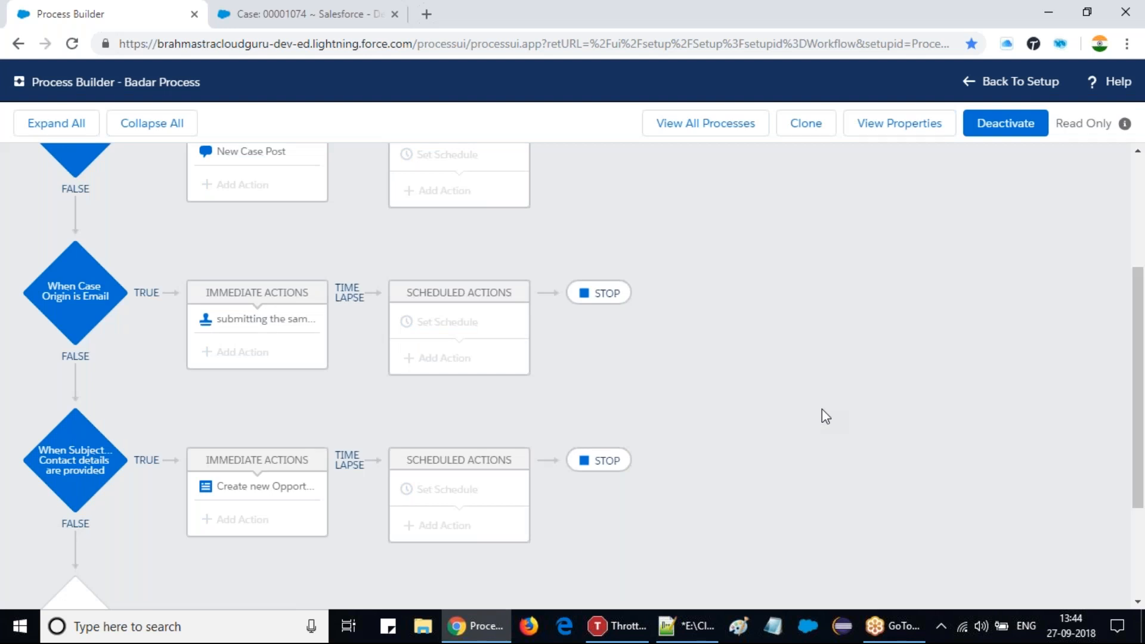
Open the Cases home in an additional browser tab and display the New This Week view of opportunities
left_click(333, 9)
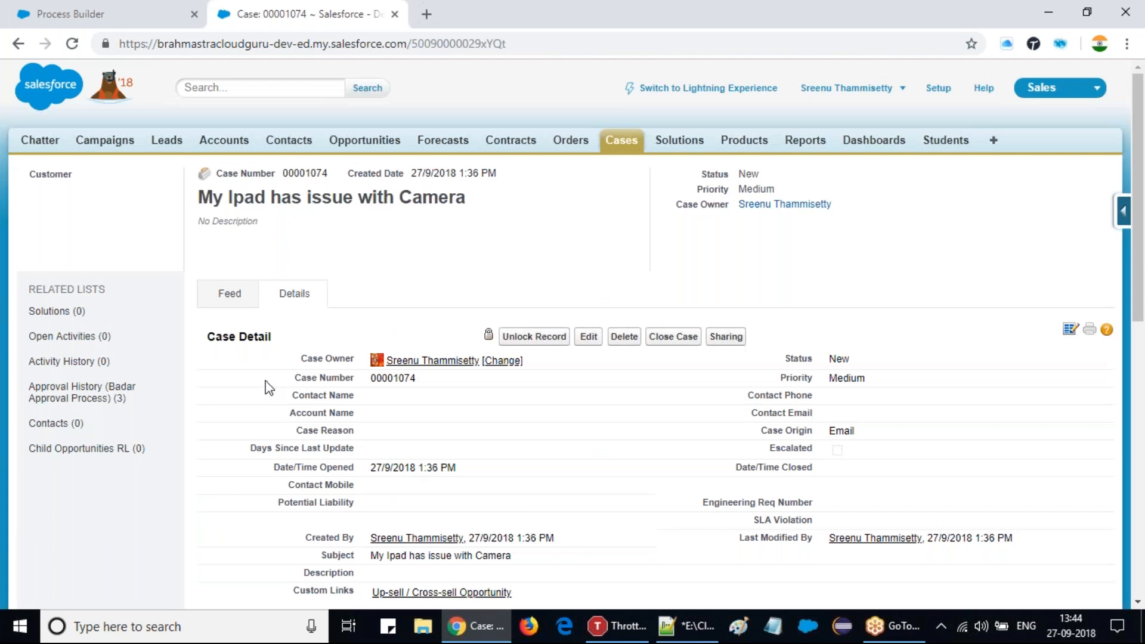
left_click(620, 140)
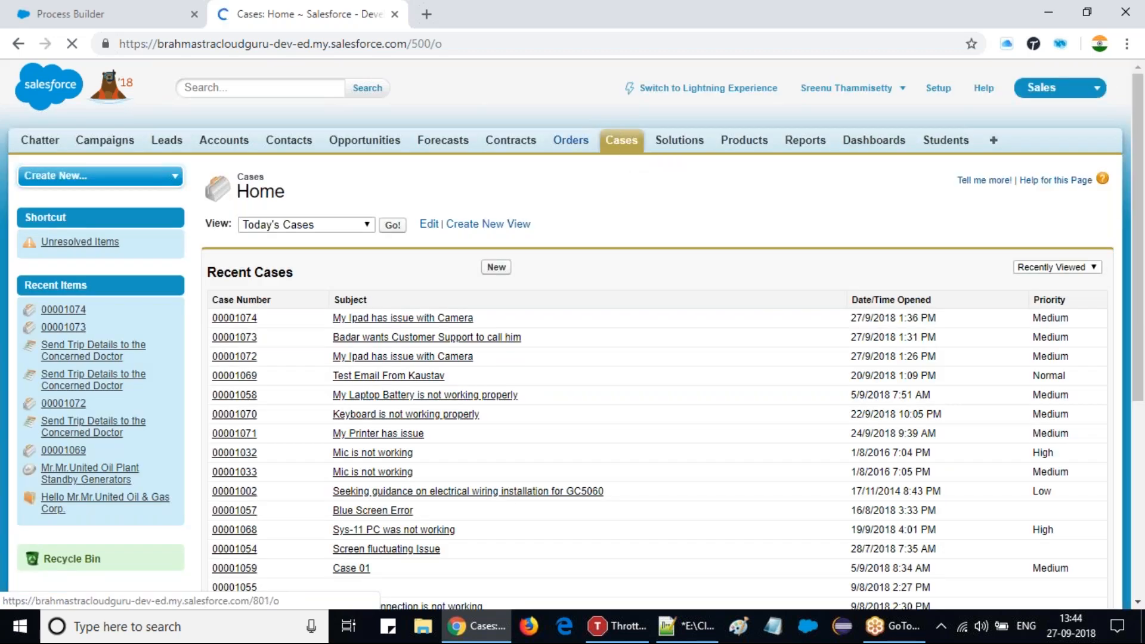
middle_click(571, 140)
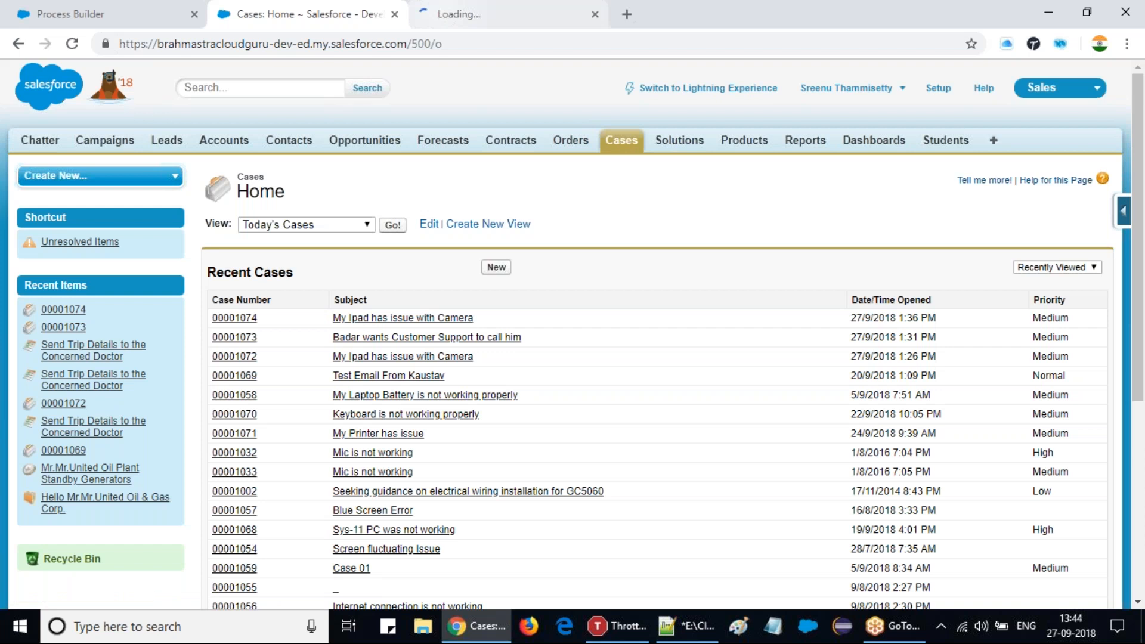
left_click(378, 153)
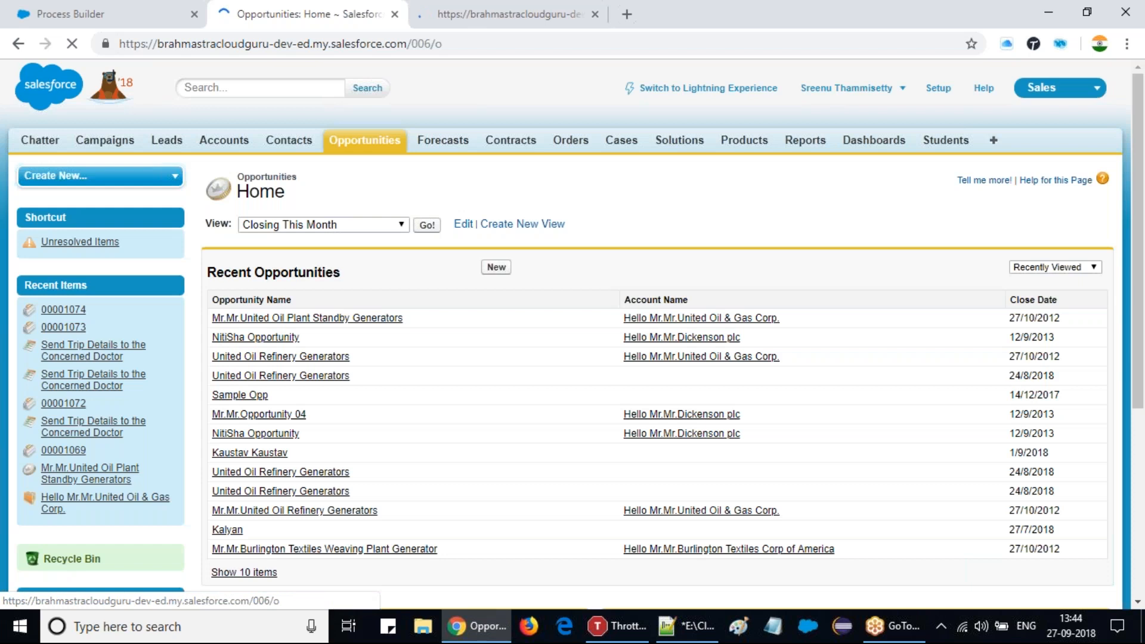
left_click(322, 224)
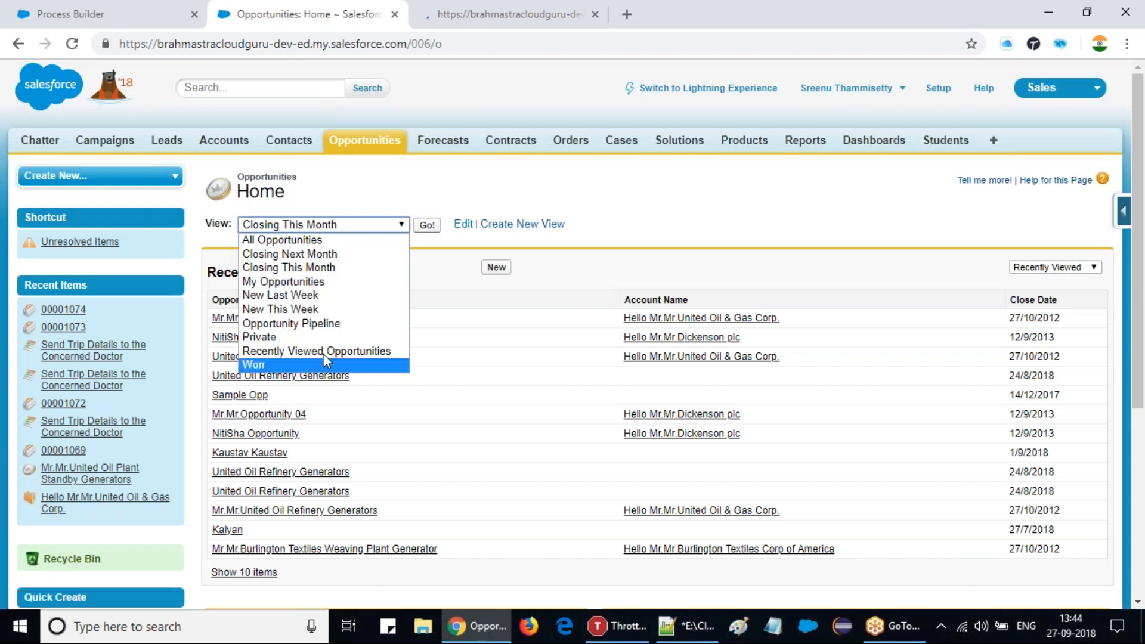
left_click(312, 309)
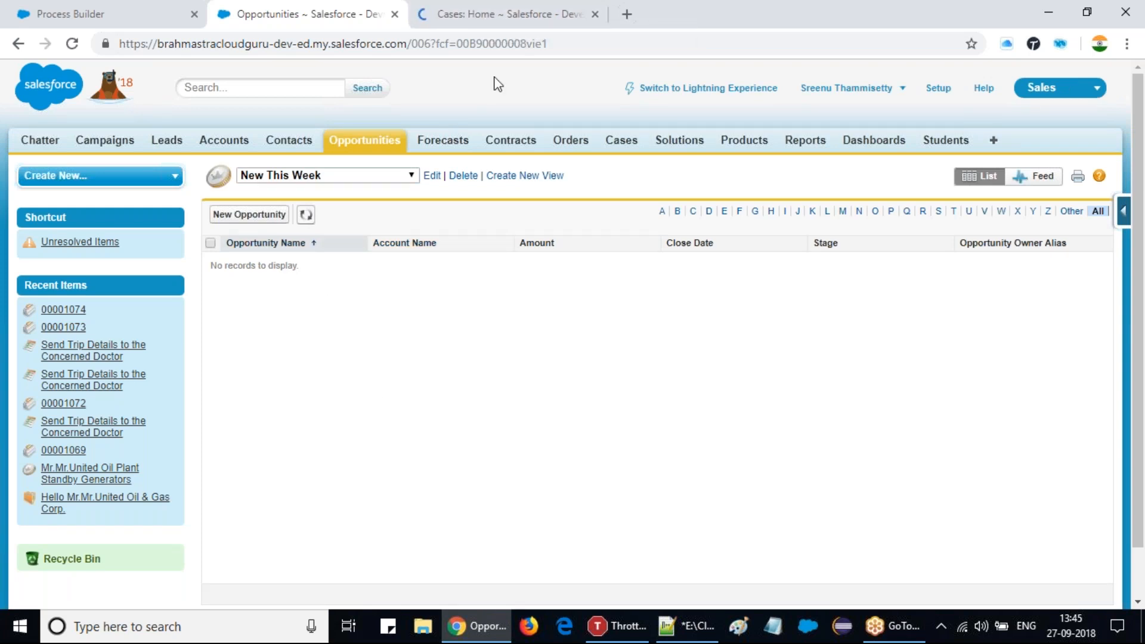
Start a new case with the subject "My Printer has issue"
left_click(488, 8)
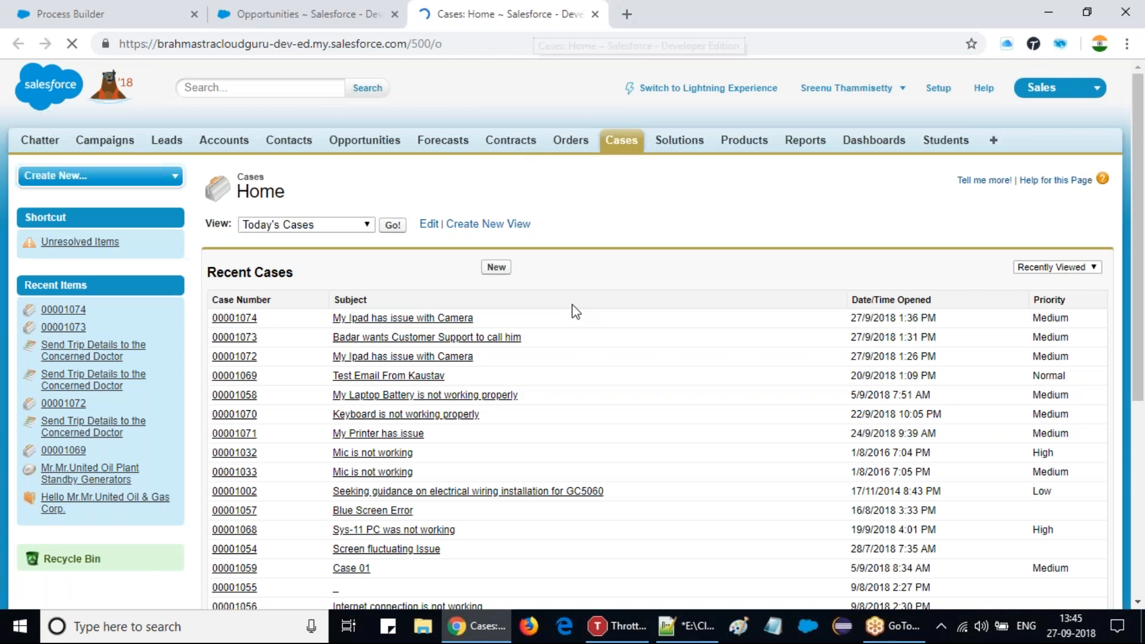
left_click(497, 268)
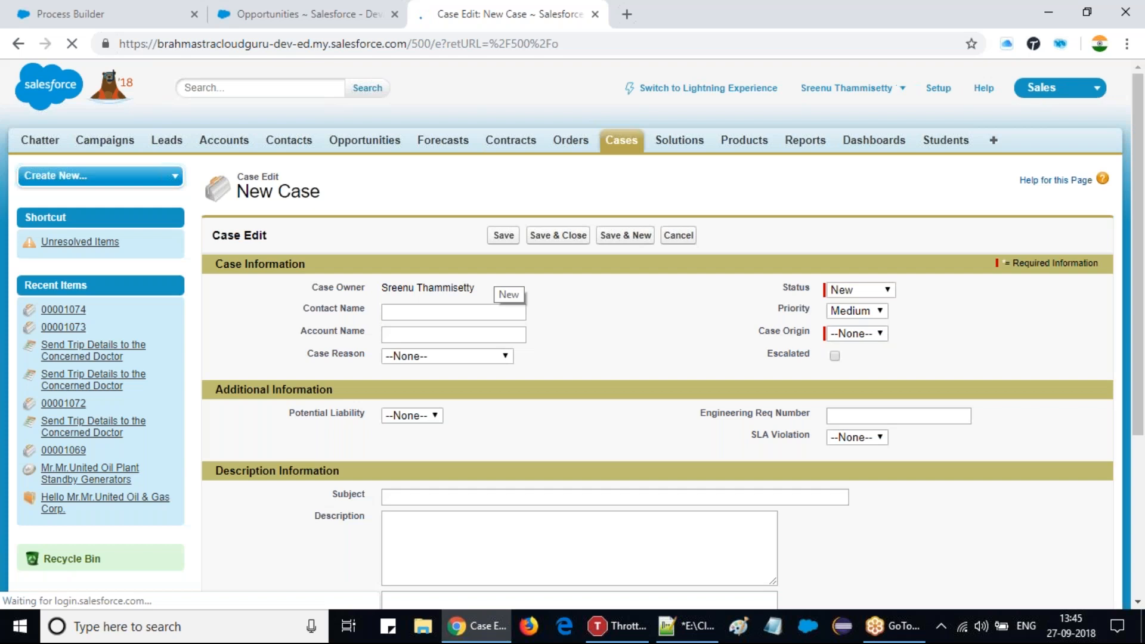
left_click(442, 497)
left_click(447, 438)
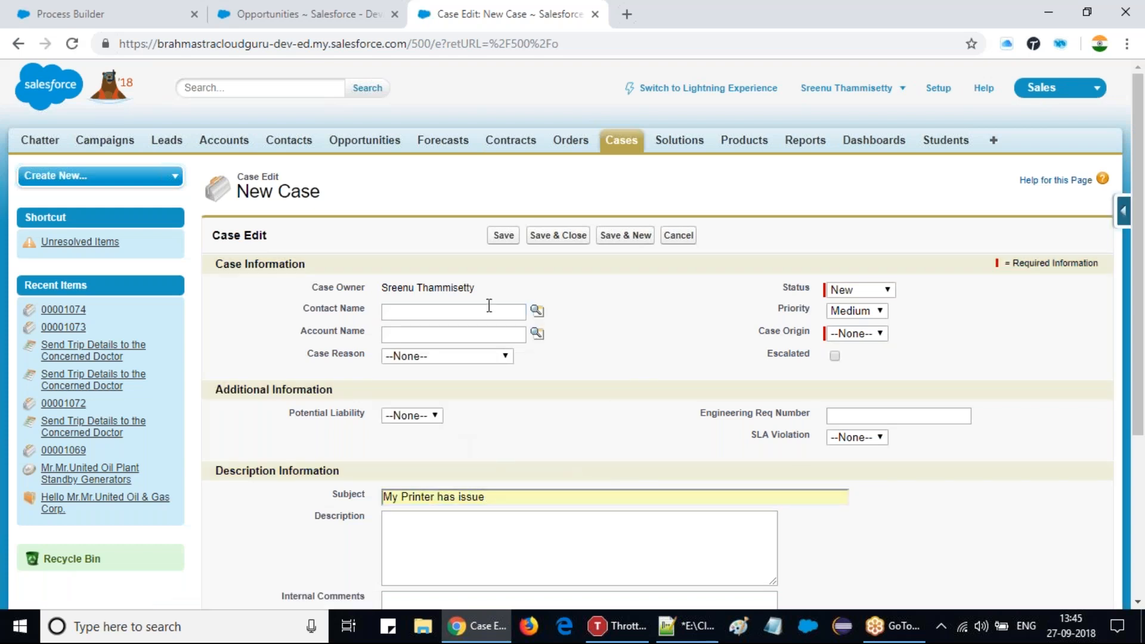
Look up and select a contact linked to the United Oil & Gas Corp. account for the case
left_click(537, 311)
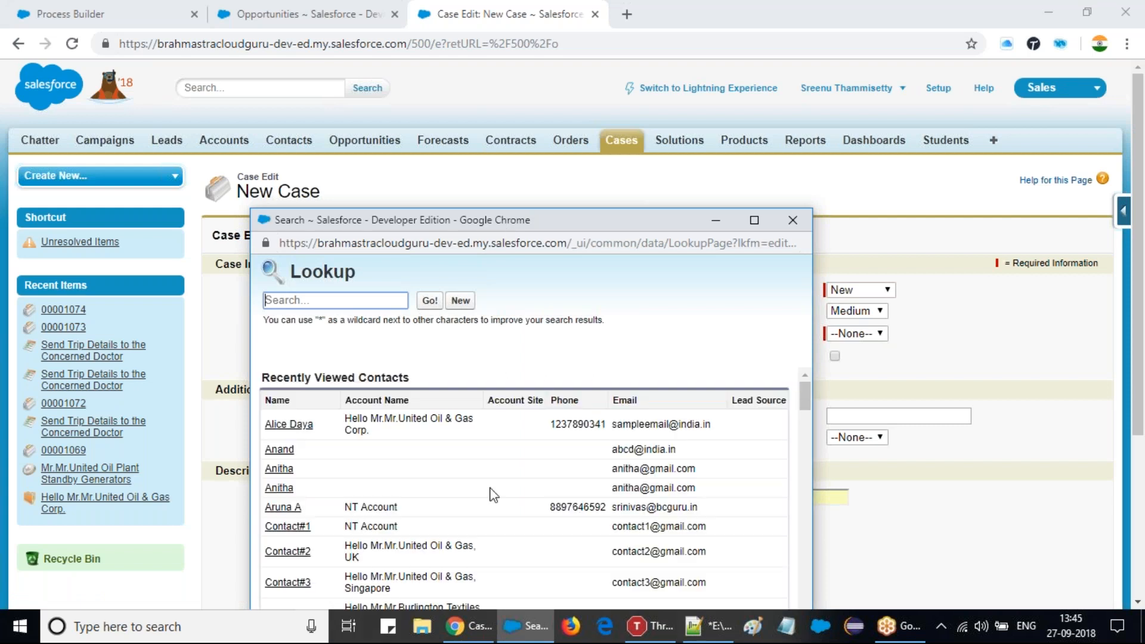
scroll(463, 491, "down", 5)
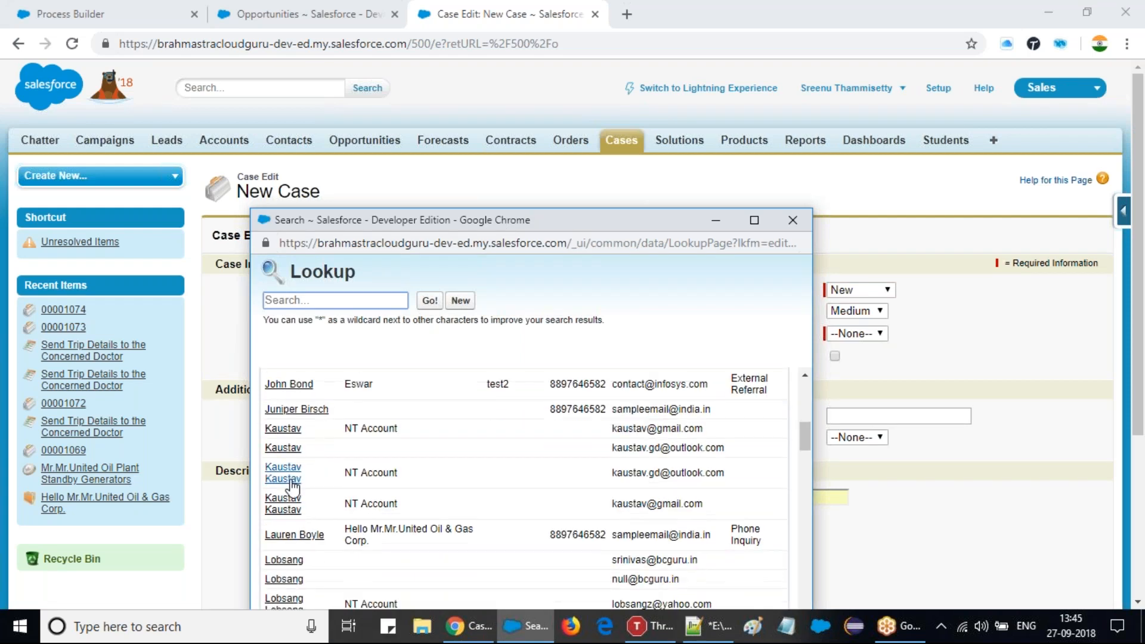
left_click(303, 538)
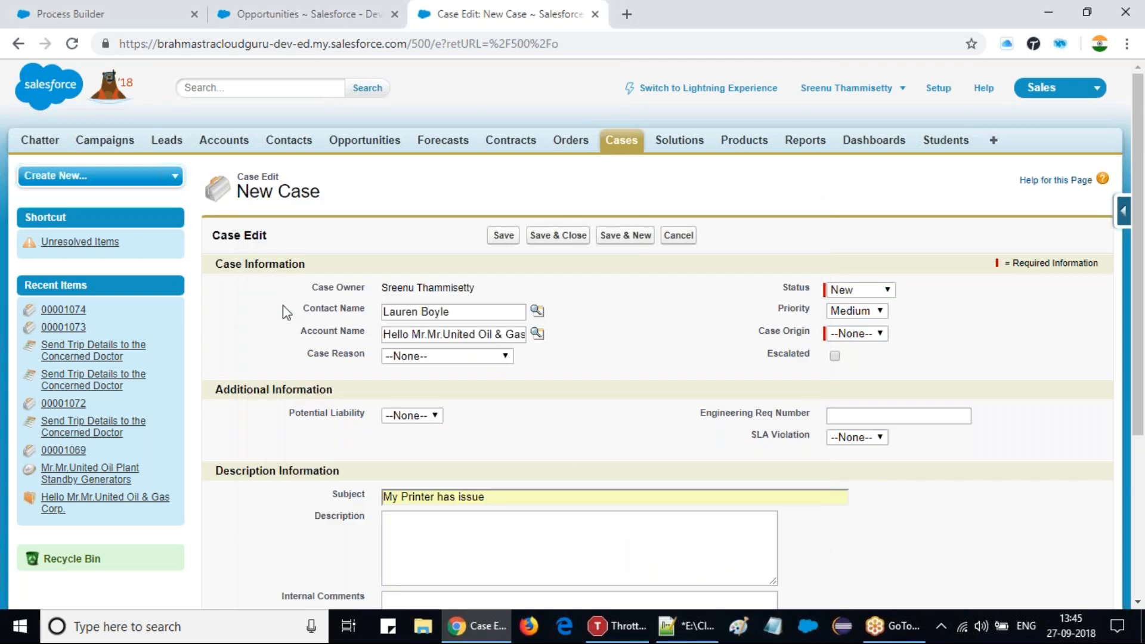
Set the Case Origin to Phone and save the case
left_click(870, 336)
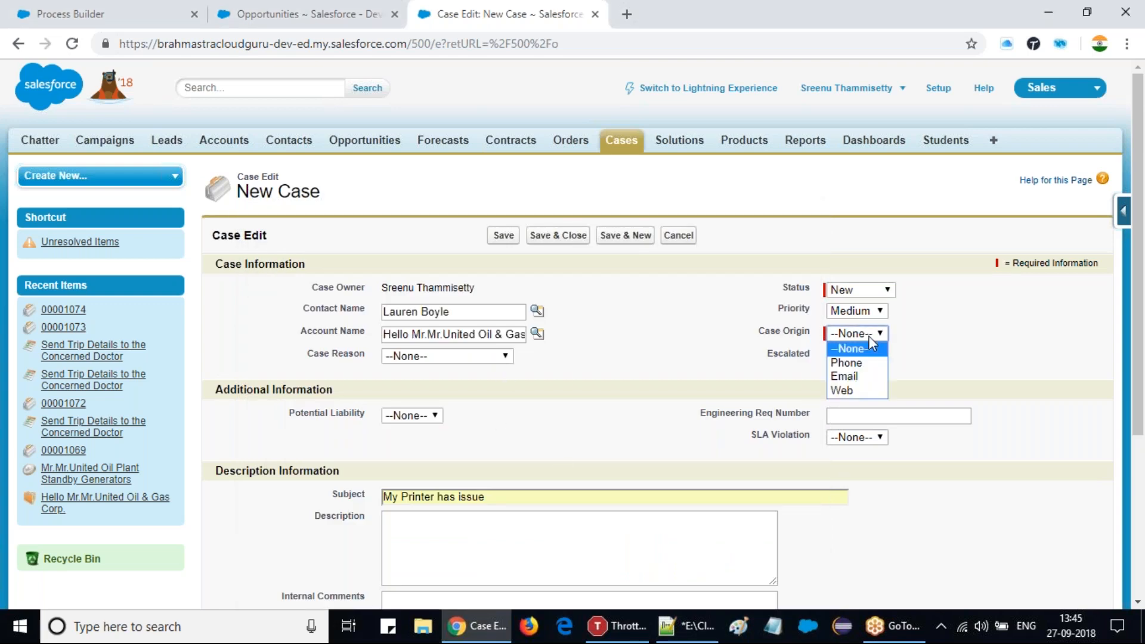
left_click(847, 361)
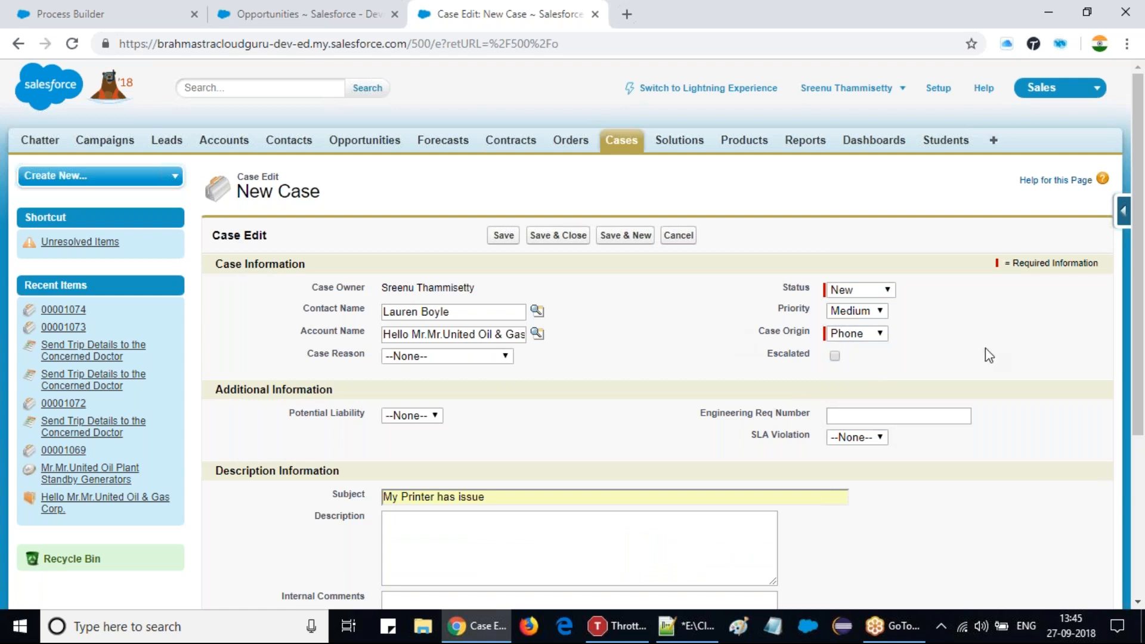
left_click(495, 243)
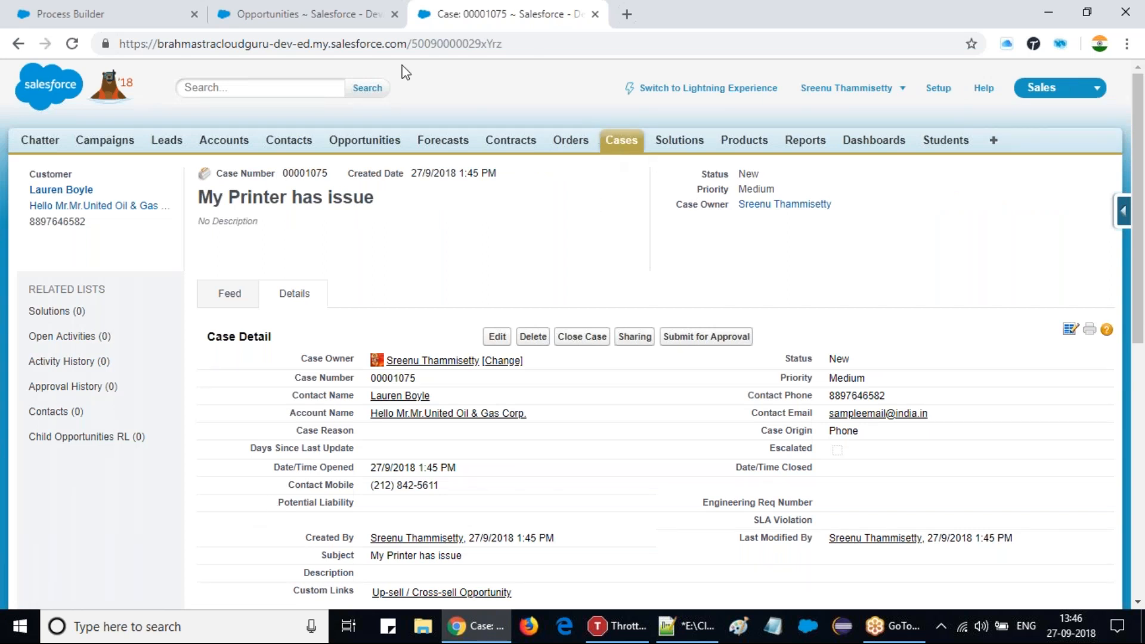
Refresh the New This Week opportunities list, open the opportunity created by the process and examine its details
left_click(309, 12)
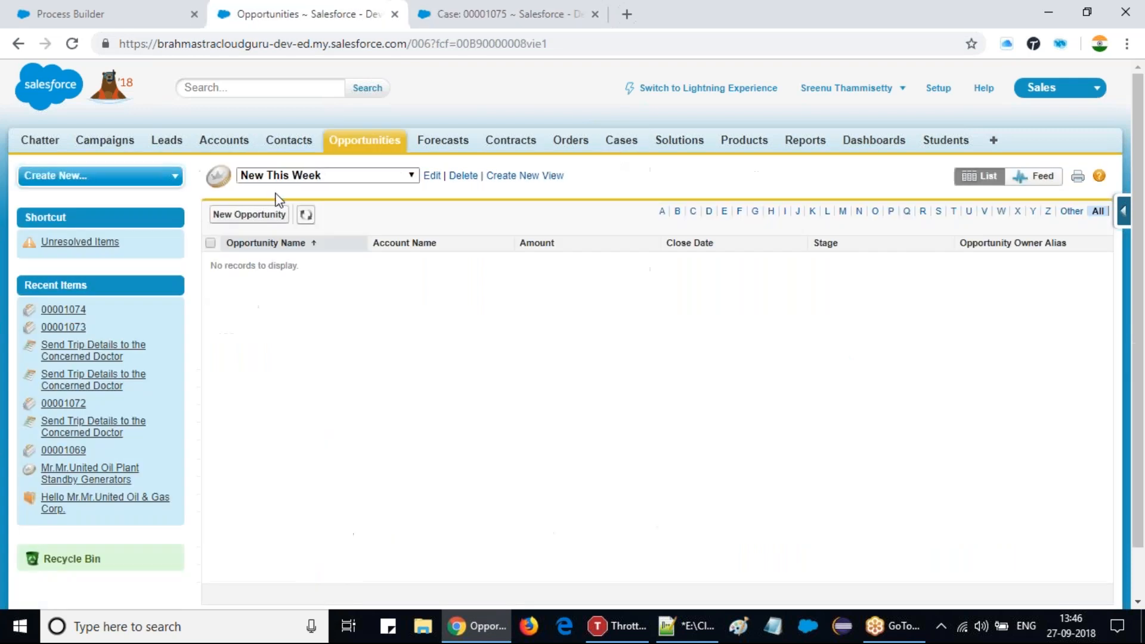
left_click(306, 218)
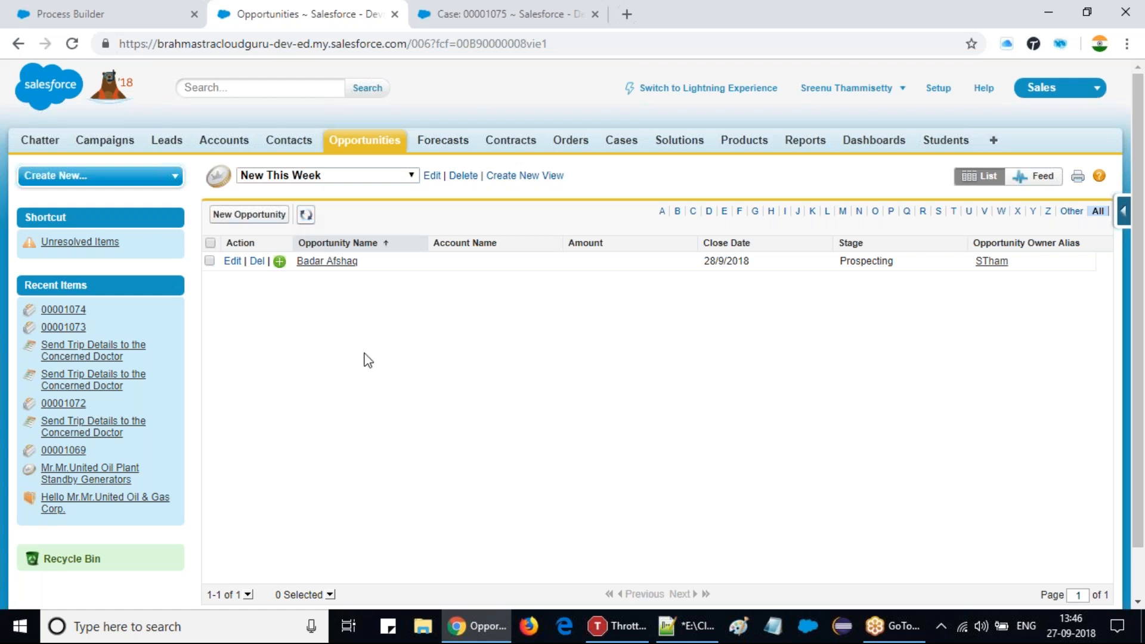
left_click(318, 271)
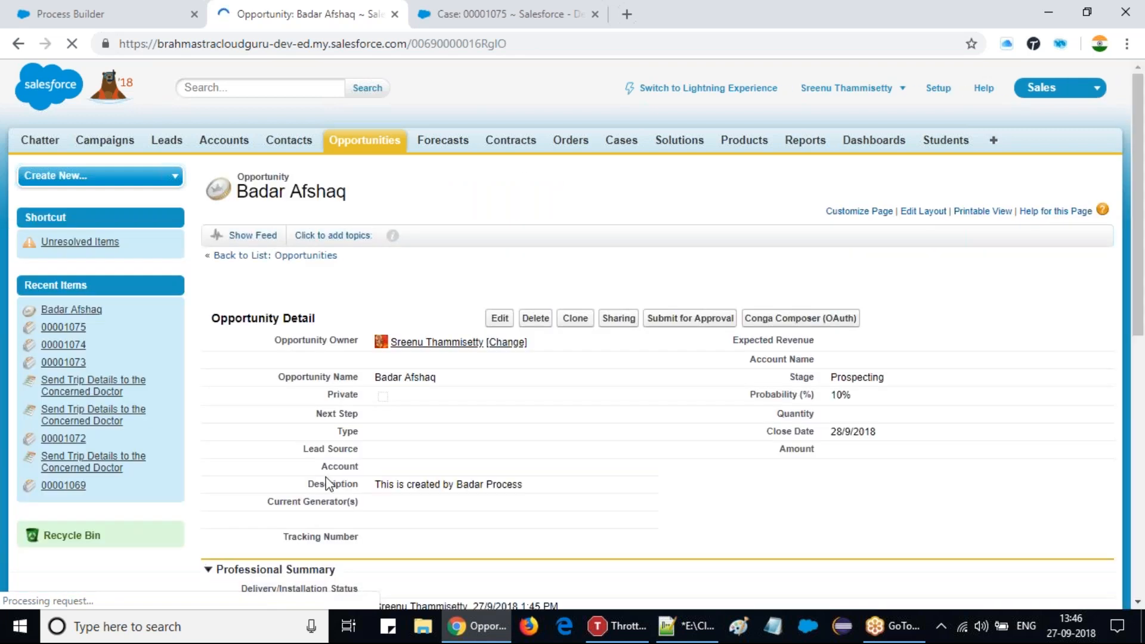
scroll(295, 406, "down", 3)
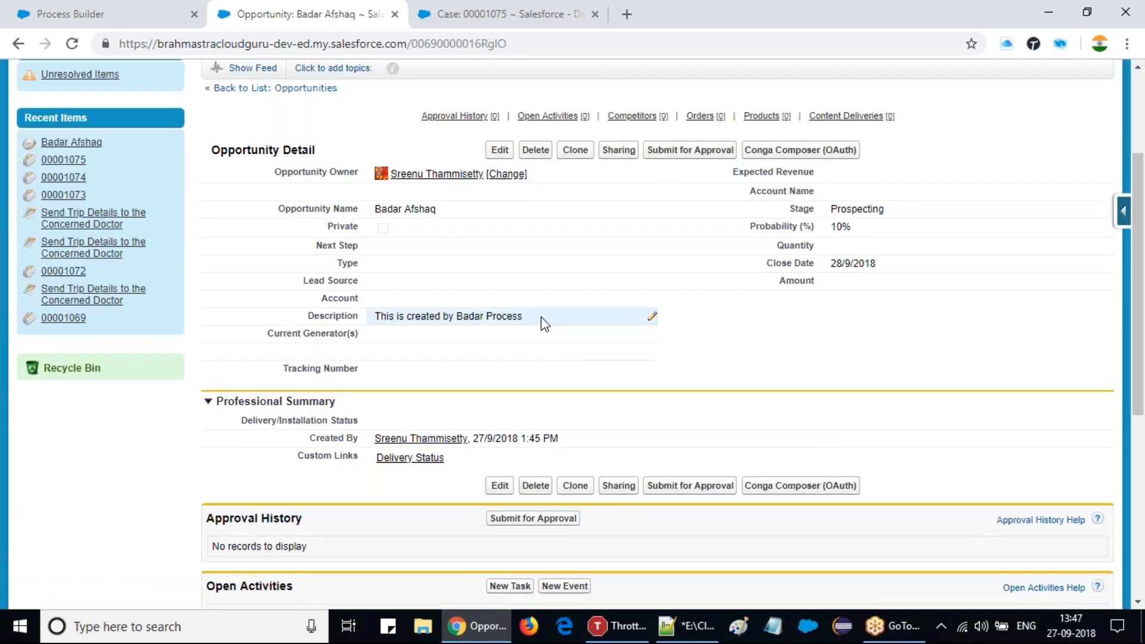
Return from the printer case to the Cases home and from the opportunity record to the New This Week list
left_click(455, 17)
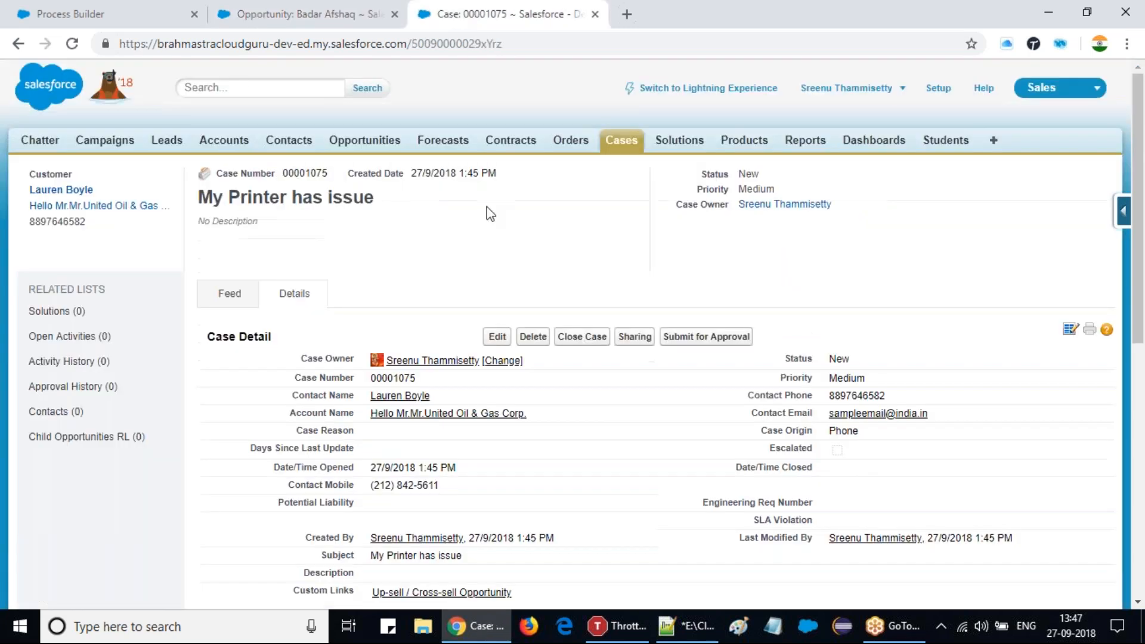
left_click(621, 149)
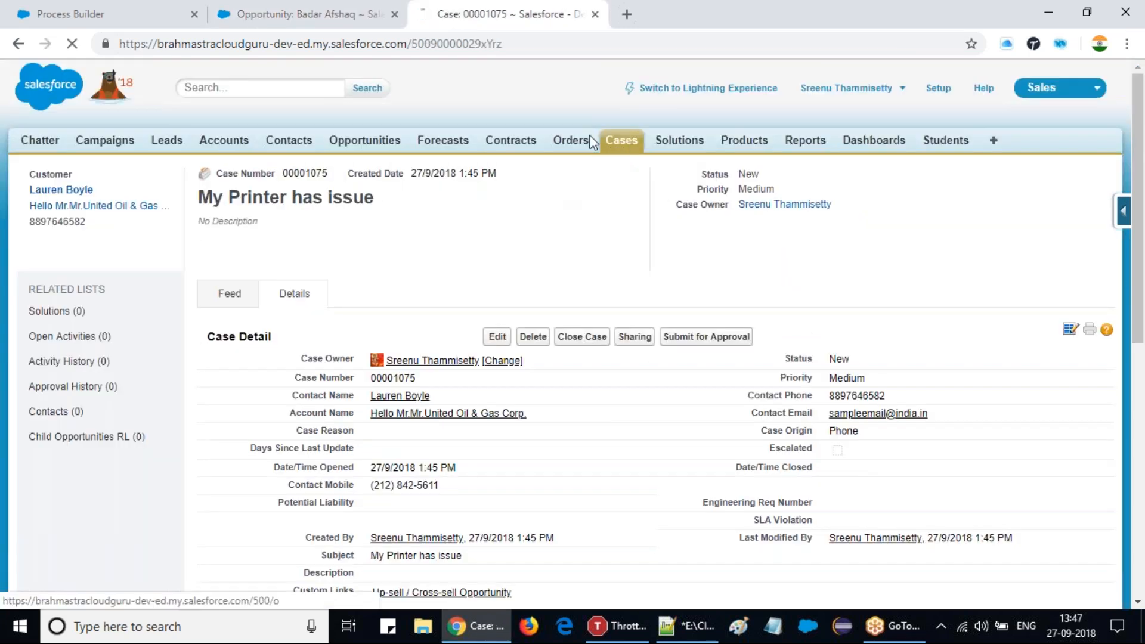
left_click(269, 14)
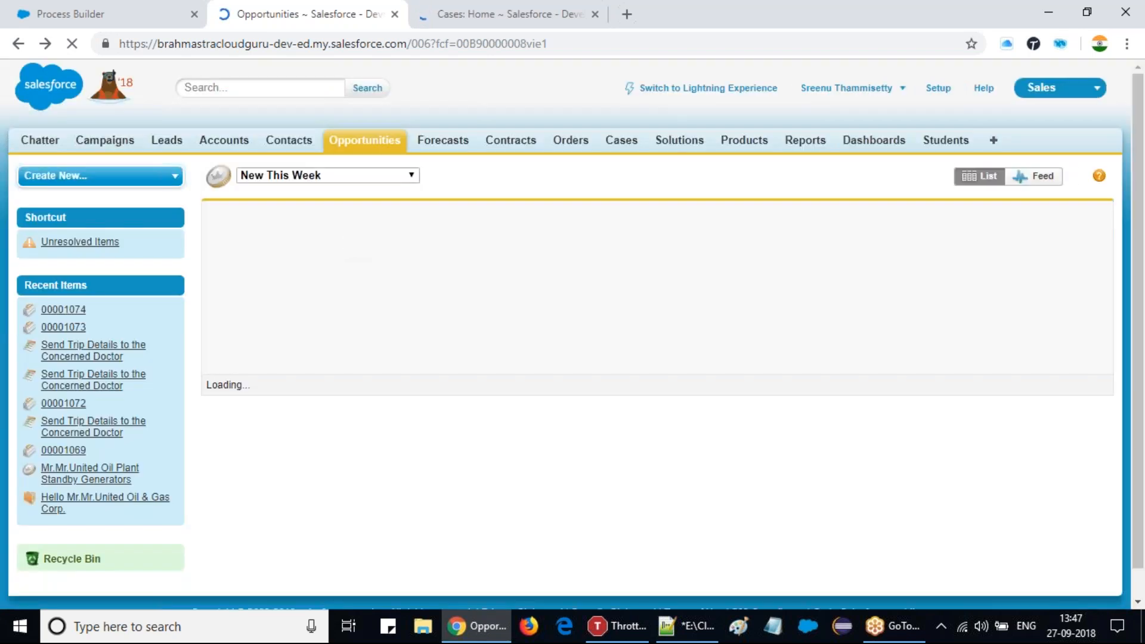
Start a new case and look up and select a contact with a phone number and its own linked account
left_click(481, 12)
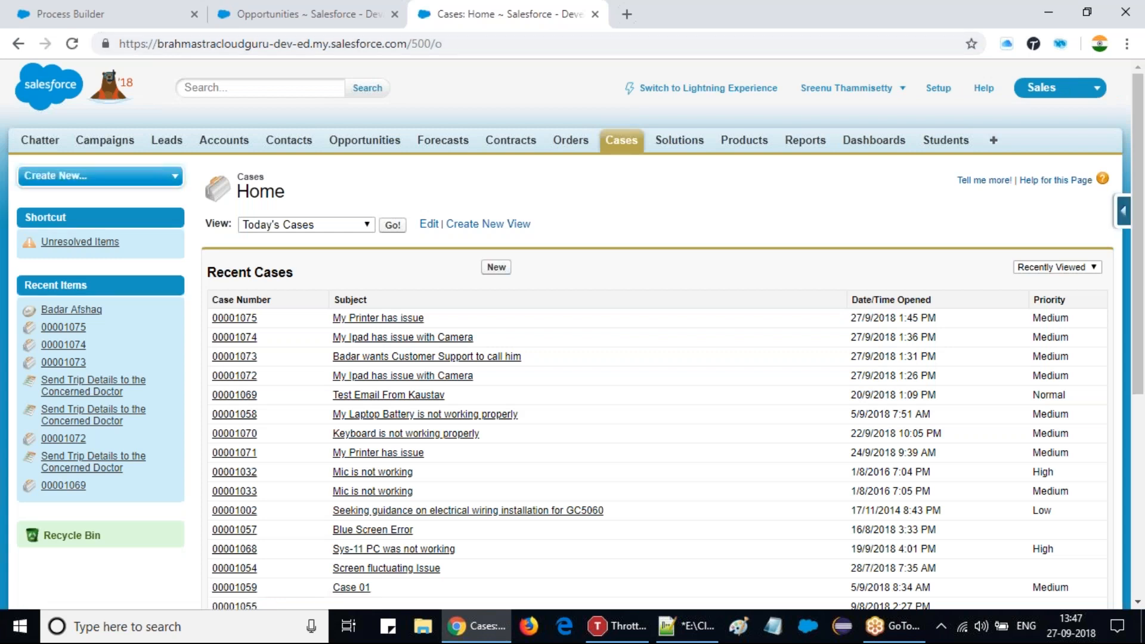
left_click(496, 267)
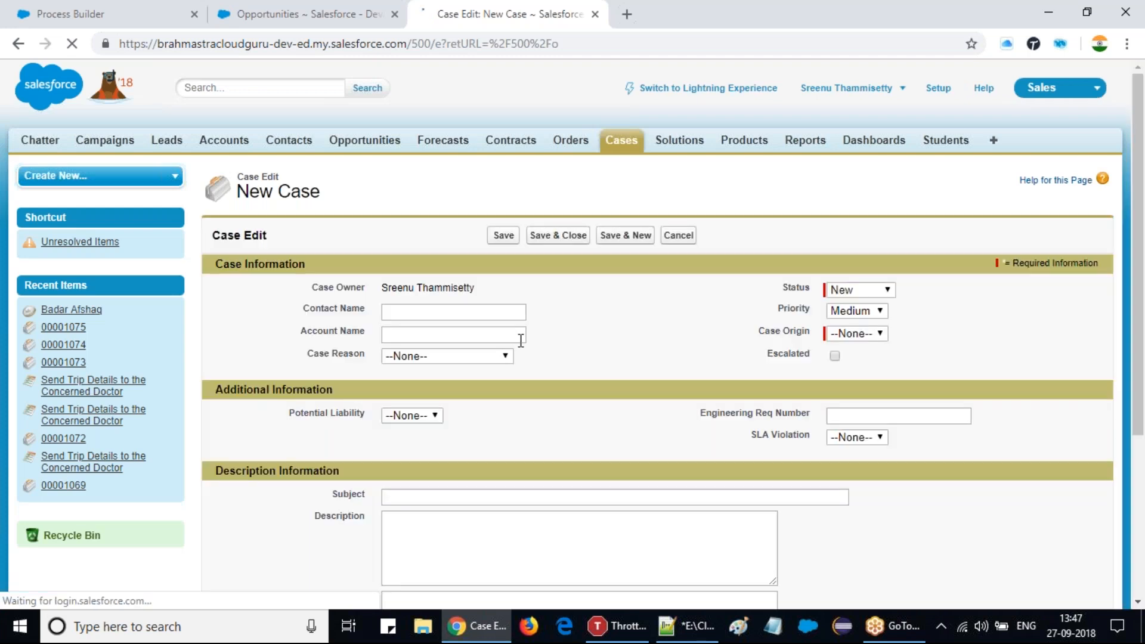
left_click(537, 310)
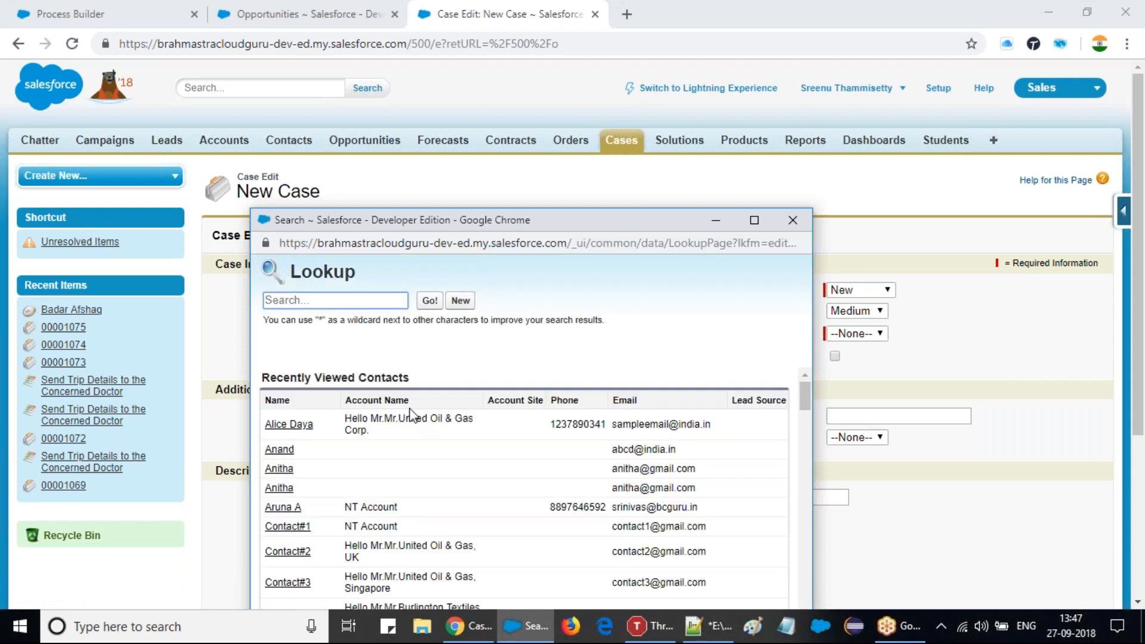
scroll(314, 541, "down", 5)
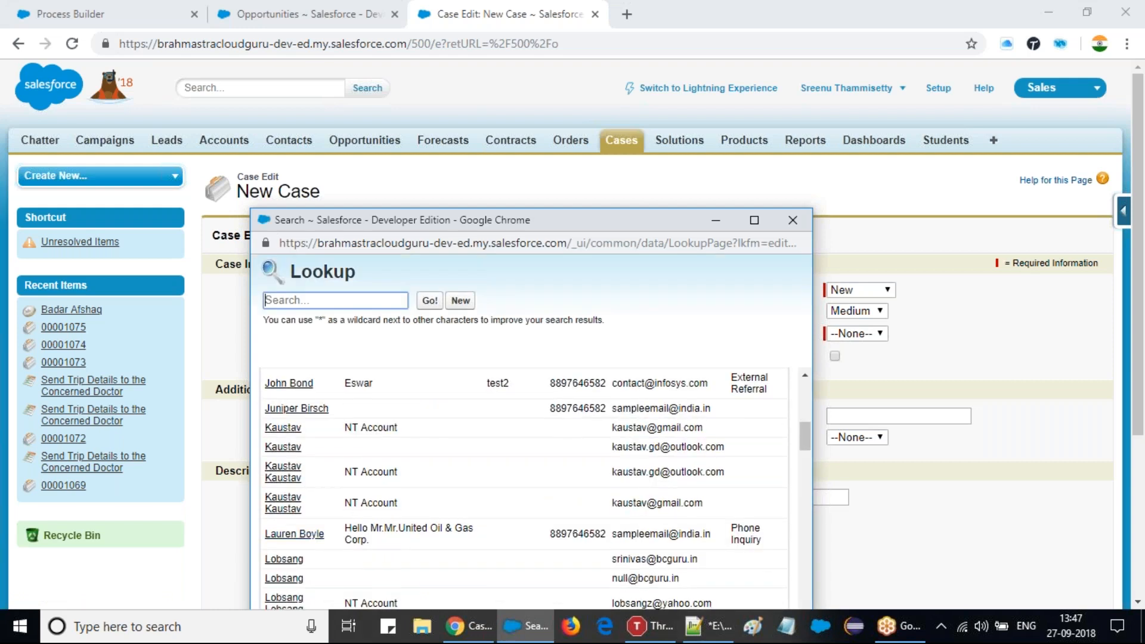
scroll(311, 546, "down", 5)
left_click(302, 566)
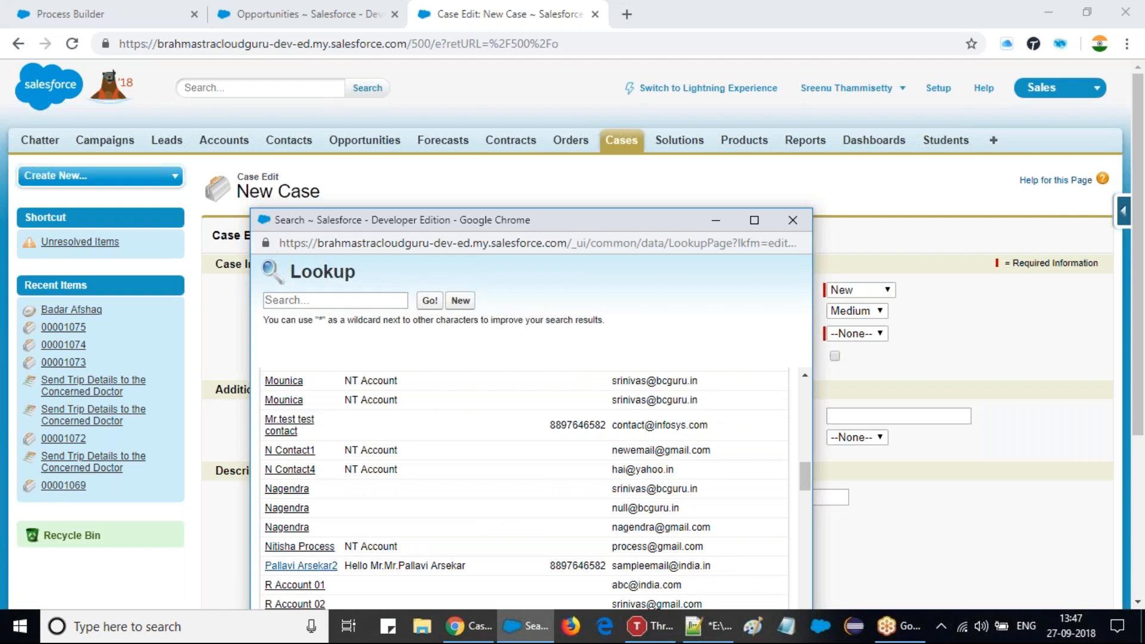
Set the Case Origin to Web and the Subject to "Keyboard is not working properly", and save the case
left_click(854, 332)
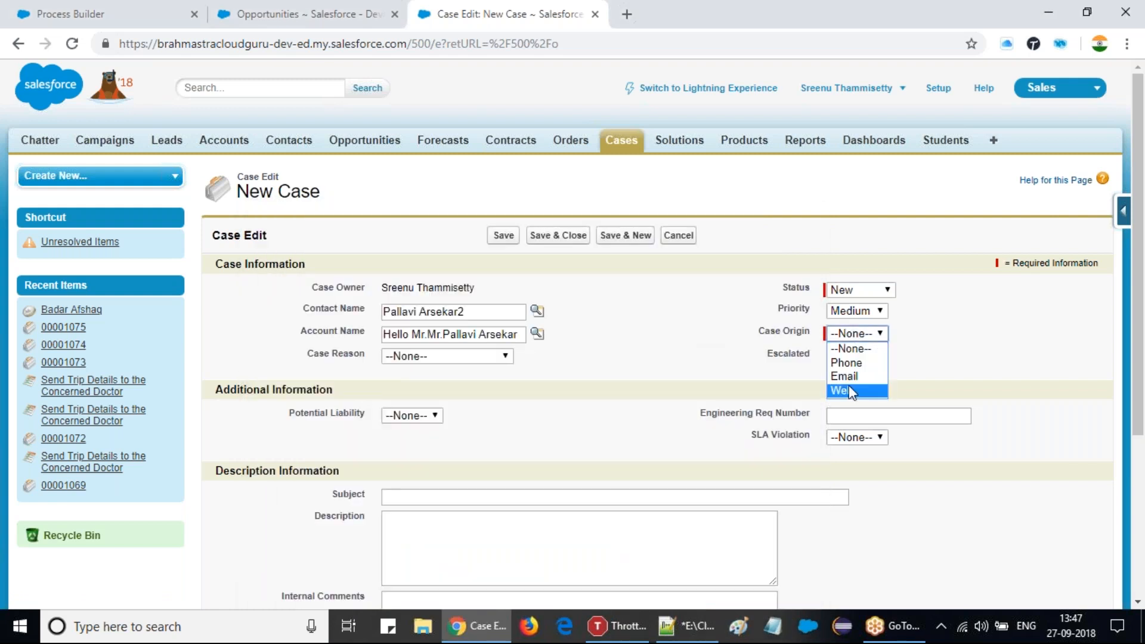
left_click(850, 389)
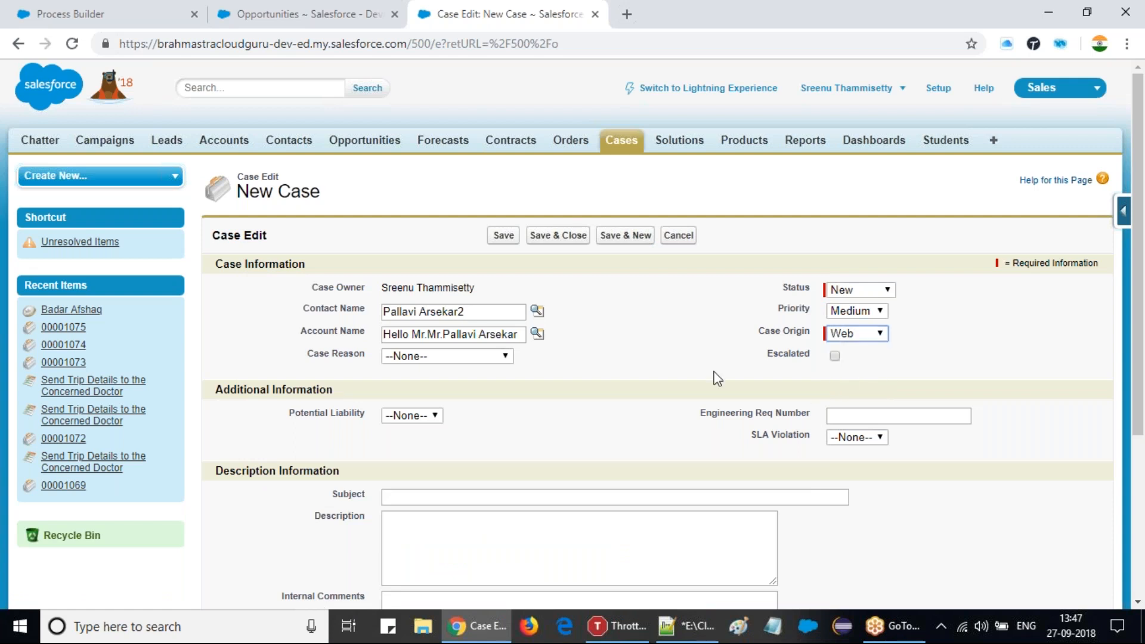
left_click(474, 503)
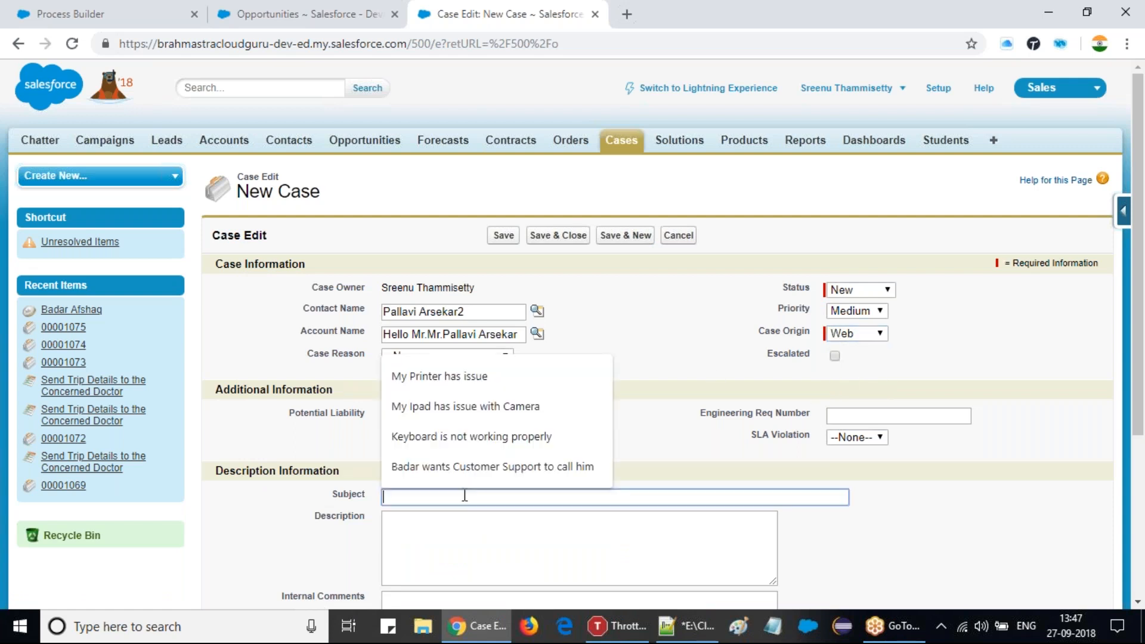
left_click(443, 437)
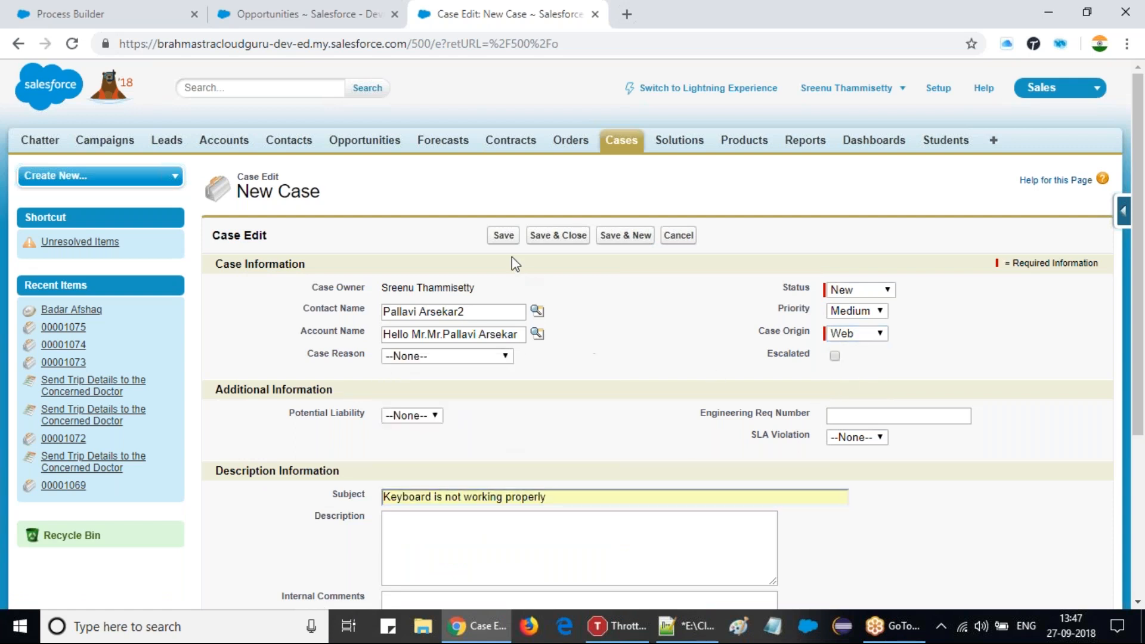
left_click(504, 236)
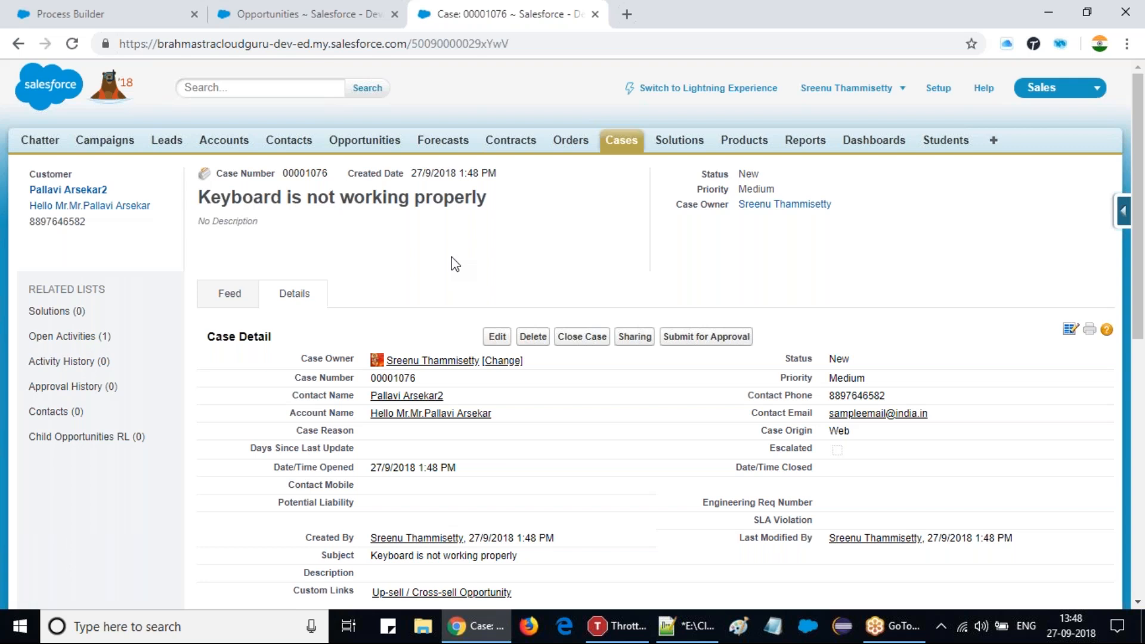
Examine the new keyboard case's feed, comparing the title in the process's Chatter post with the case subject
left_click(79, 12)
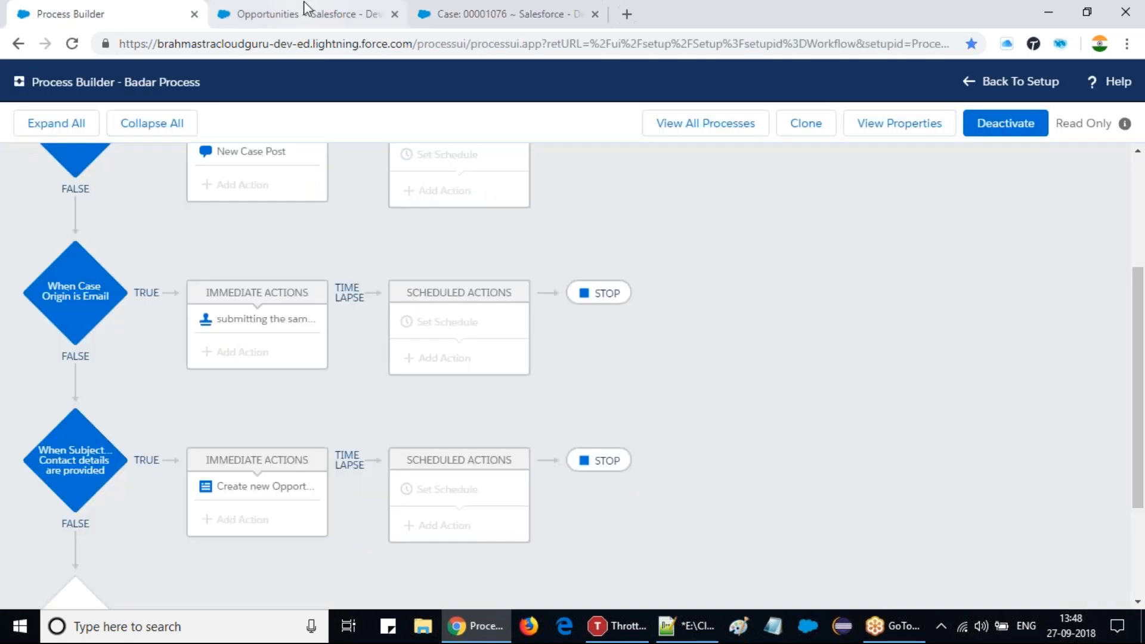
left_click(303, 11)
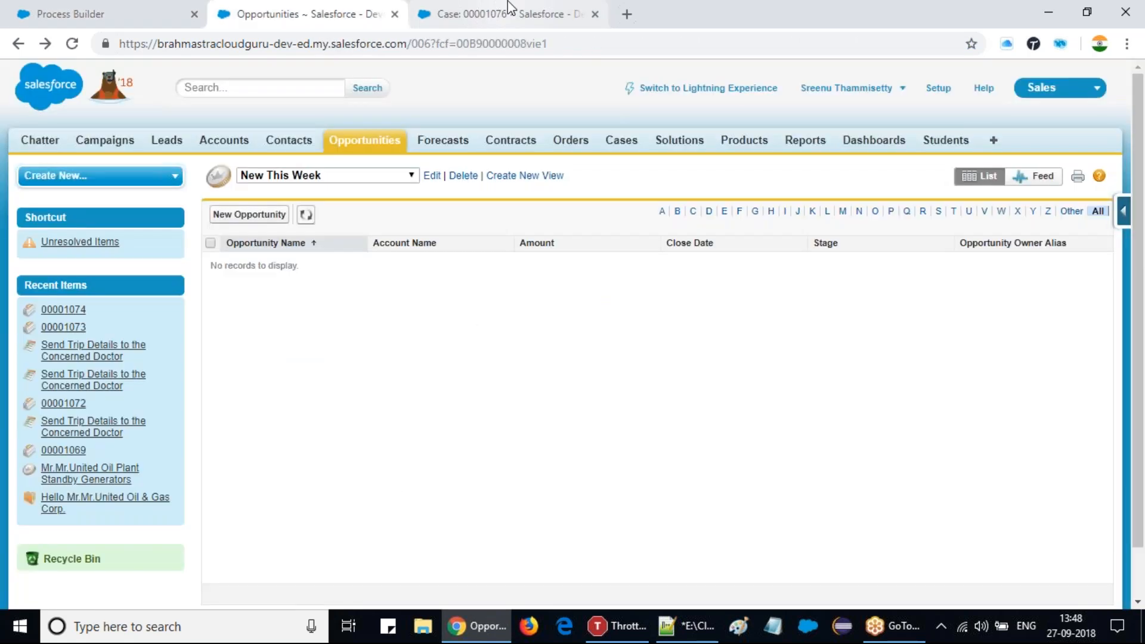
left_click(507, 1)
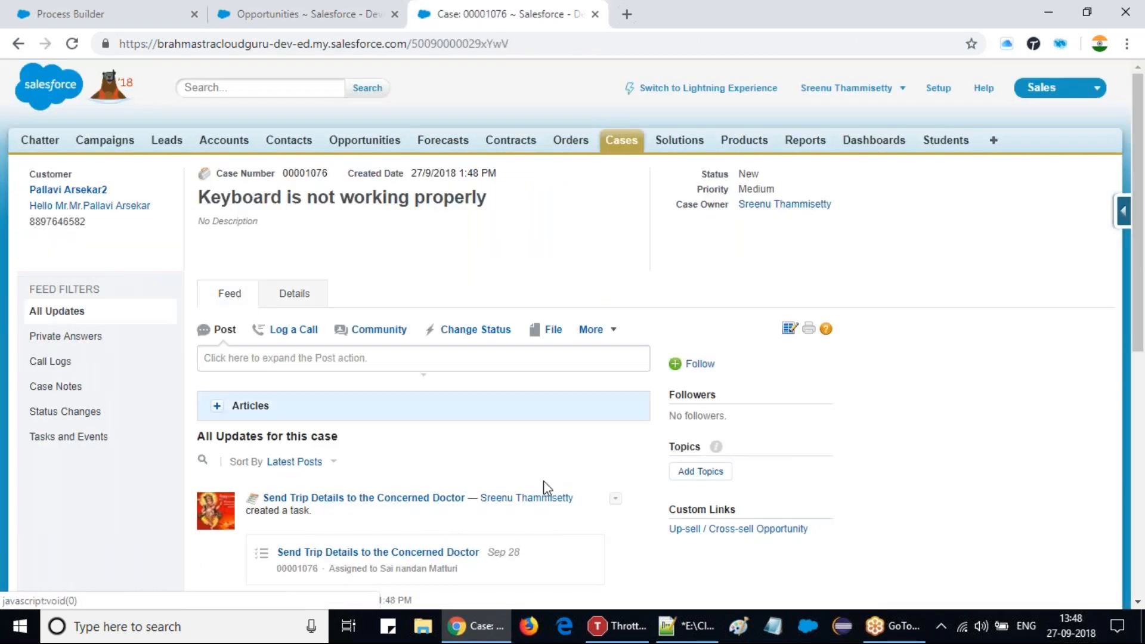
scroll(545, 476, "down", 4)
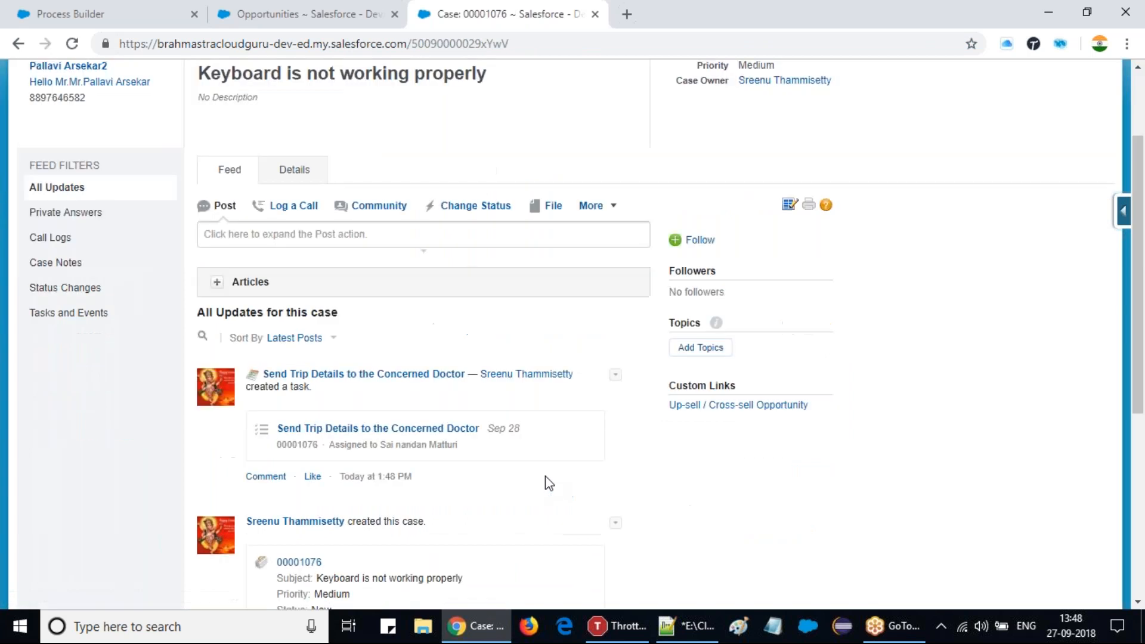
scroll(548, 446, "down", 3)
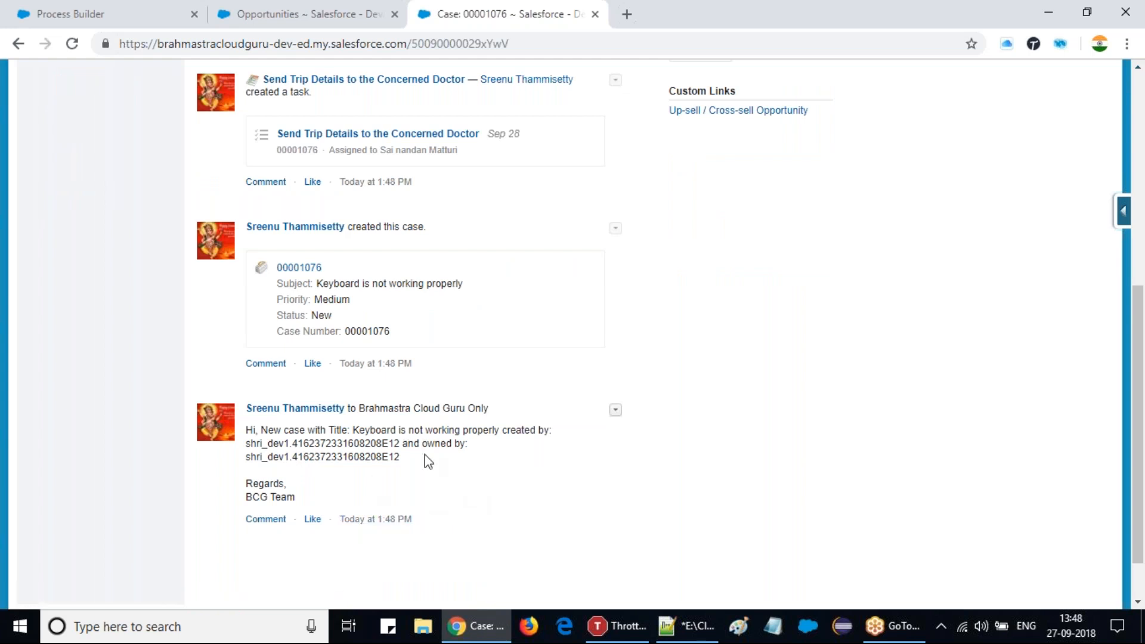
left_click_drag(353, 430, 503, 430)
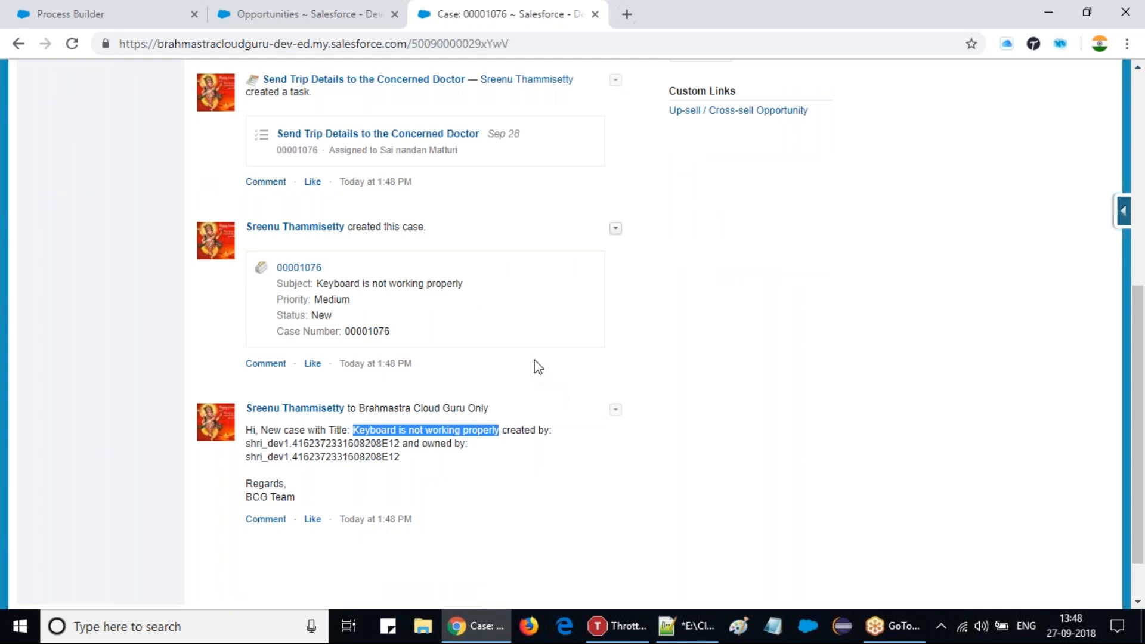
scroll(535, 359, "up", 1)
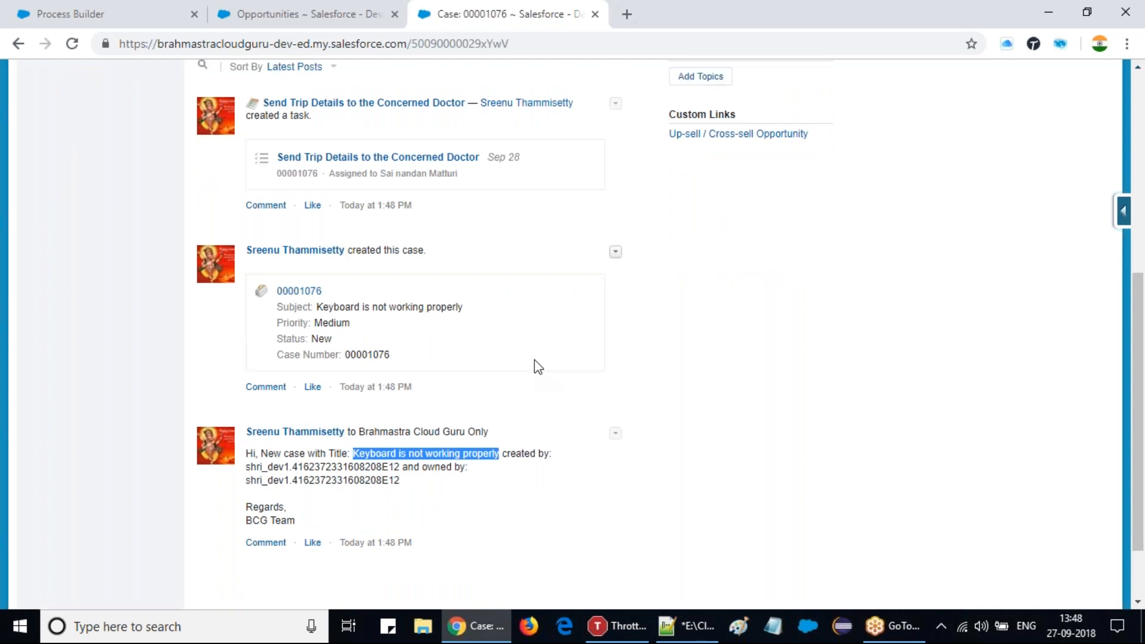
scroll(534, 359, "up", 6)
left_click_drag(200, 198, 506, 199)
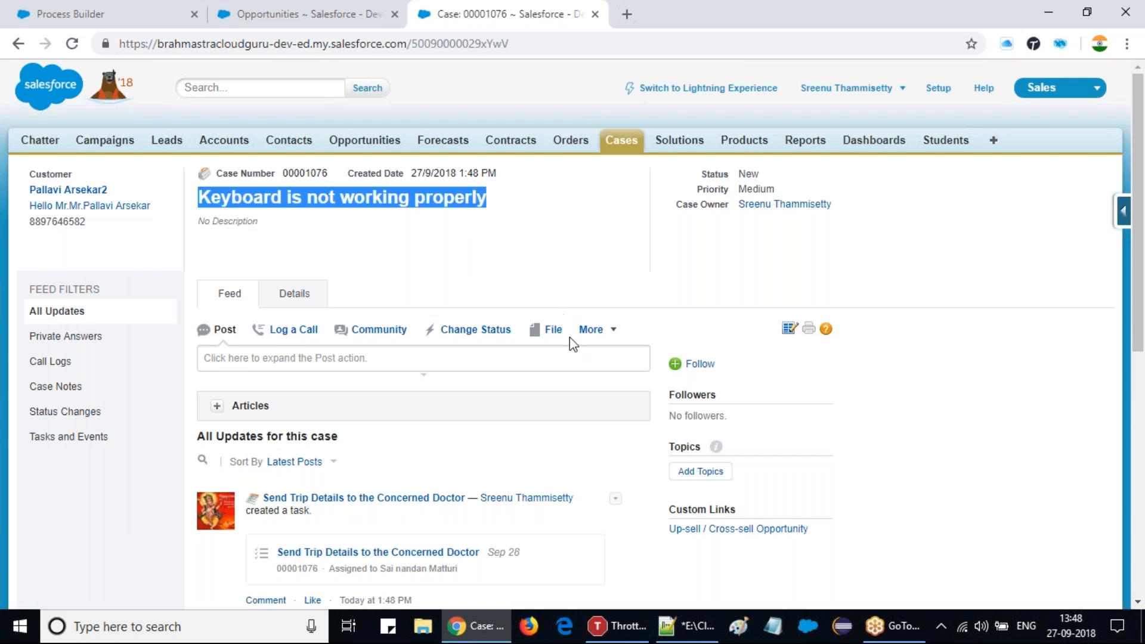
scroll(570, 338, "down", 3)
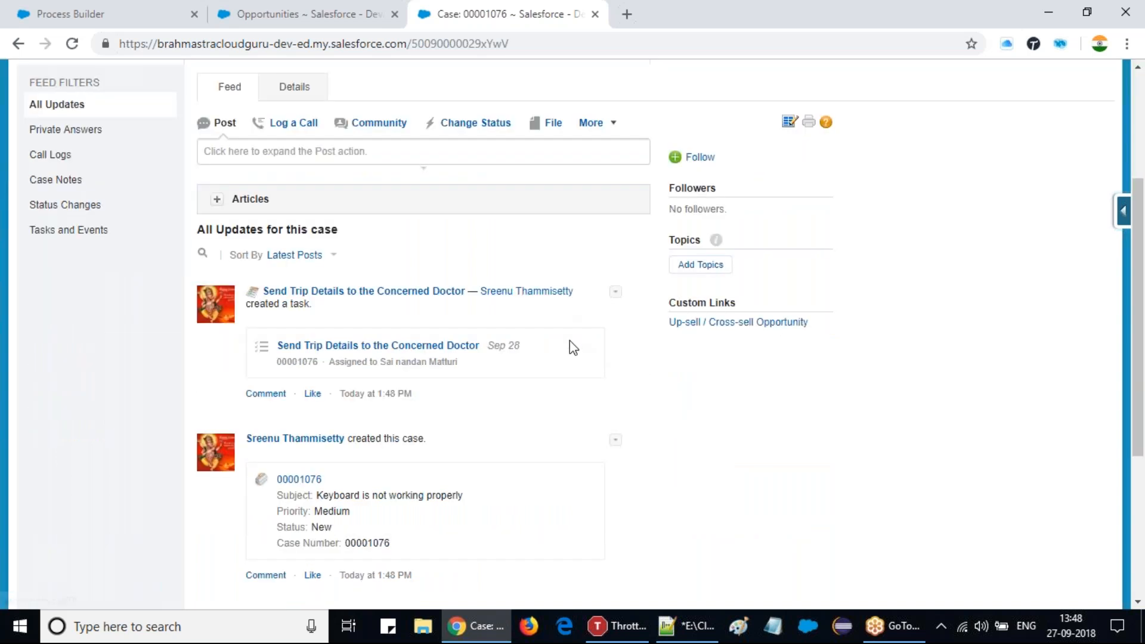
scroll(571, 341, "down", 4)
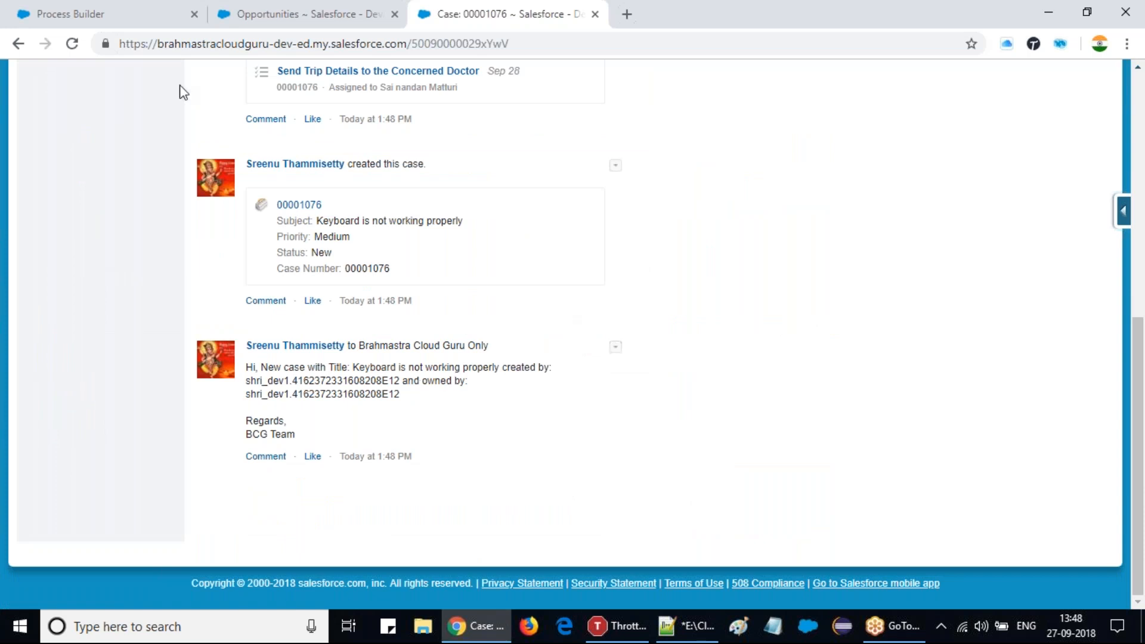
Refresh the New This Week opportunities list to check whether the Web case created another opportunity
left_click(90, 7)
left_click(262, 9)
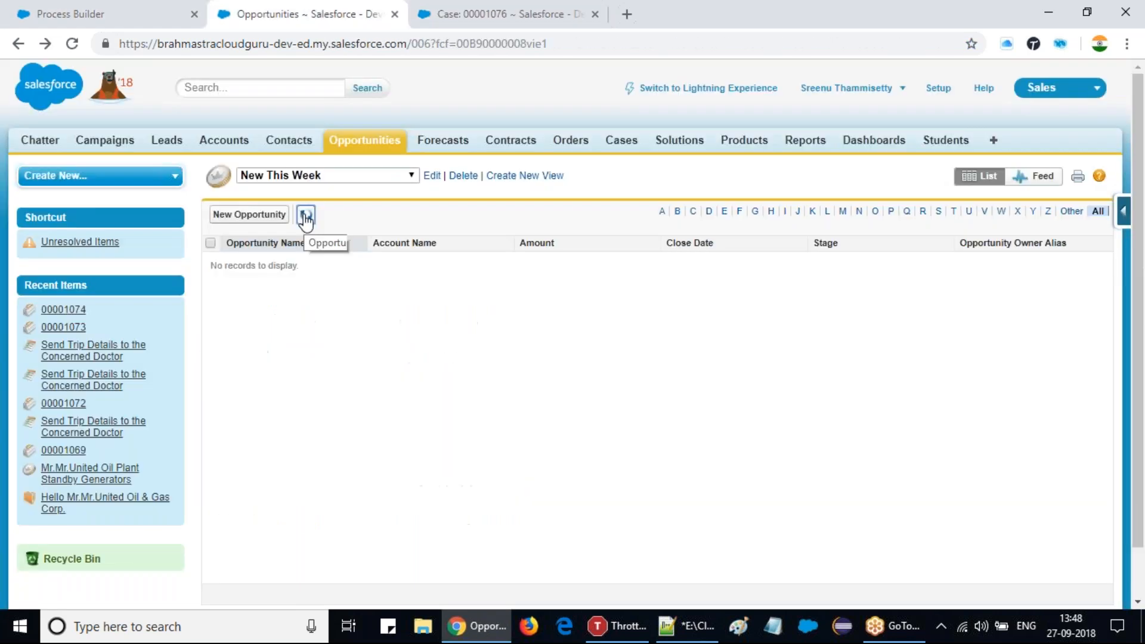
left_click(306, 216)
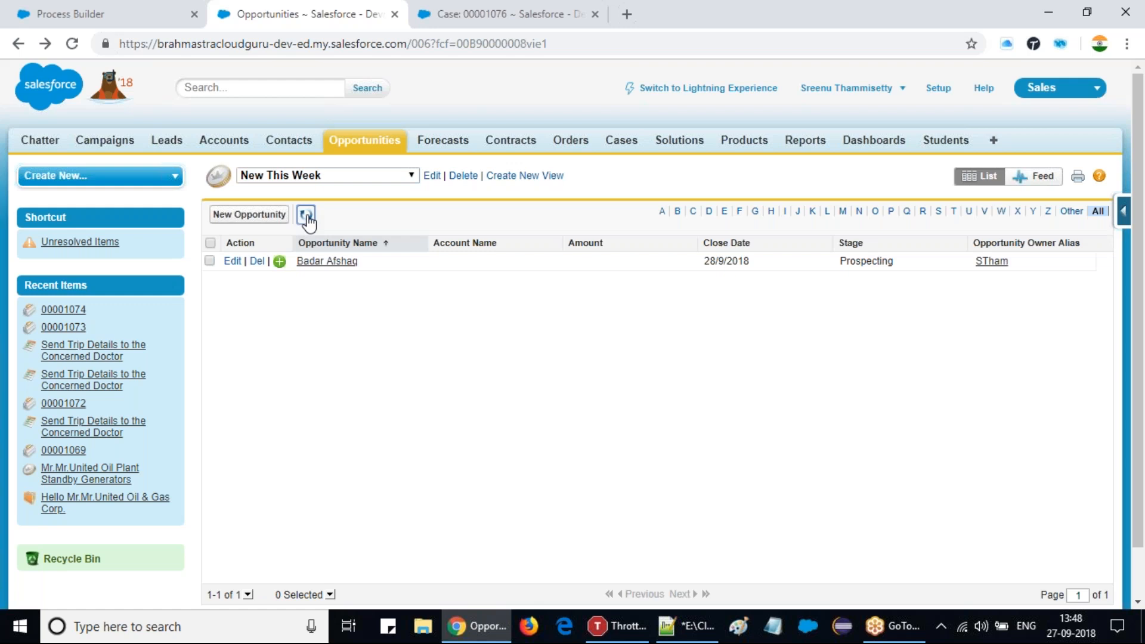
left_click(306, 216)
left_click(306, 215)
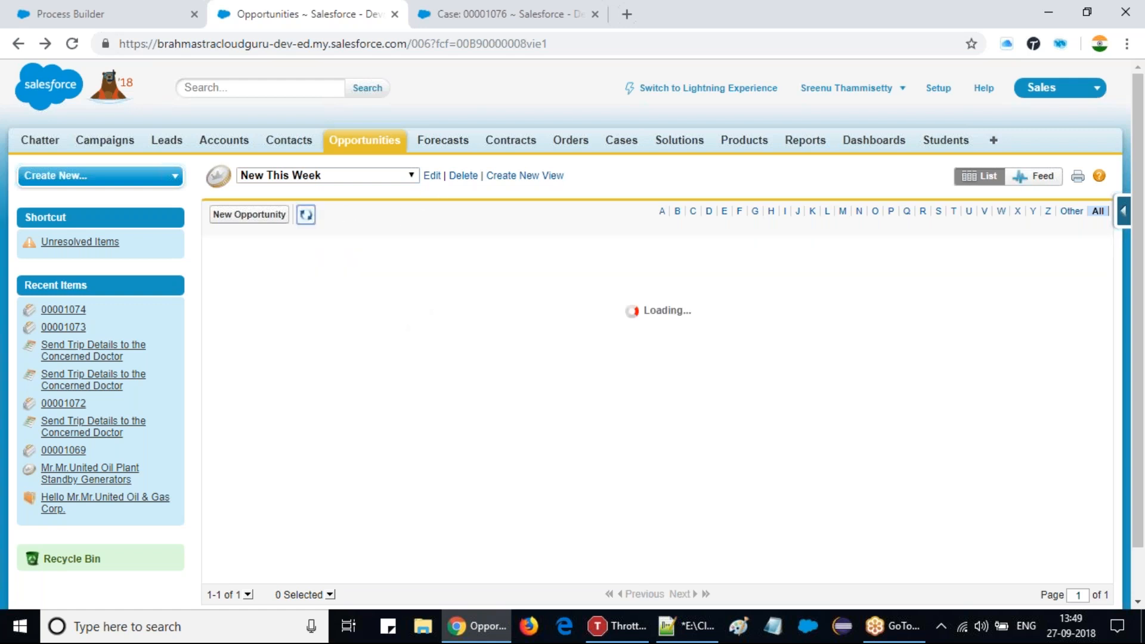
Review the order of the Badar Process criteria and their immediate actions, from Case with Origin as Web down to the empty criteria node
left_click(511, 7)
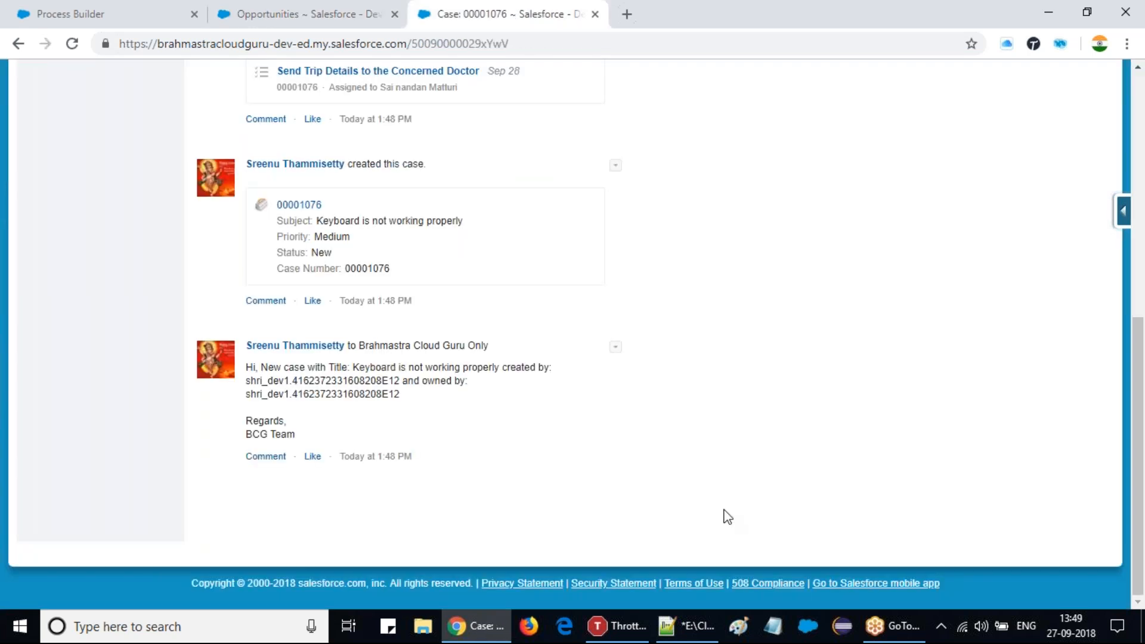
mouse_move(662, 627)
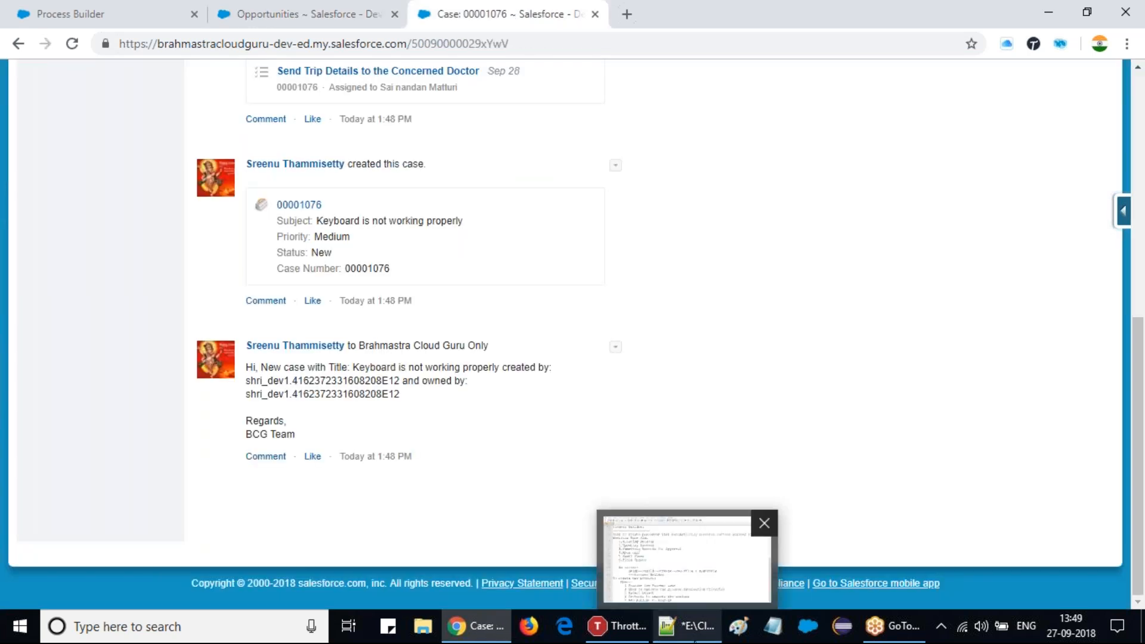
left_click(42, 8)
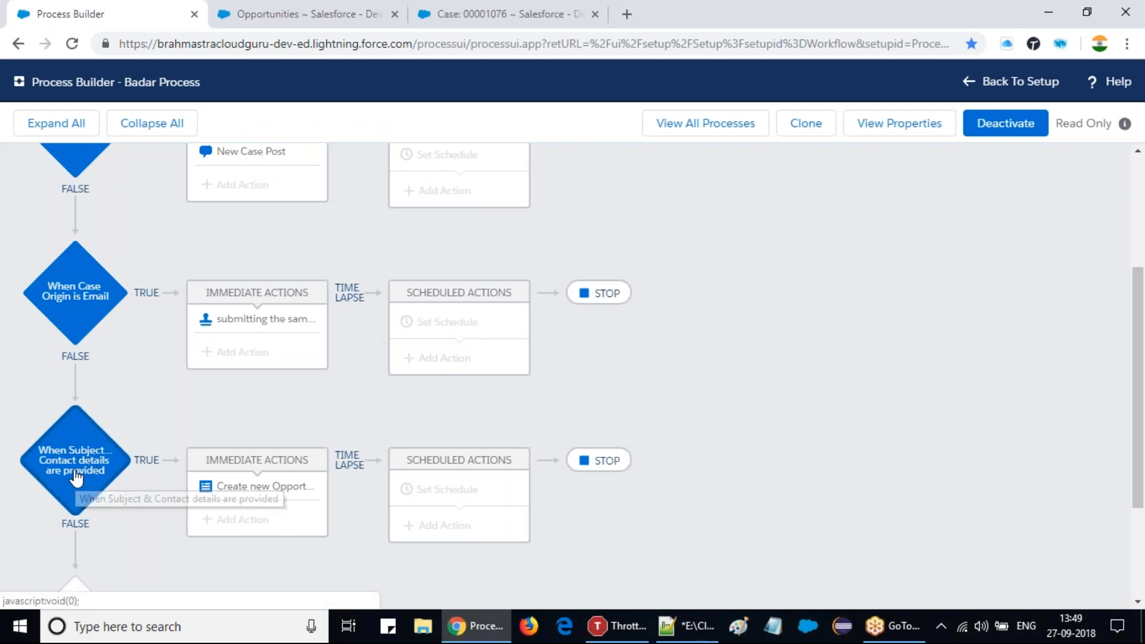
scroll(84, 294, "up", 3)
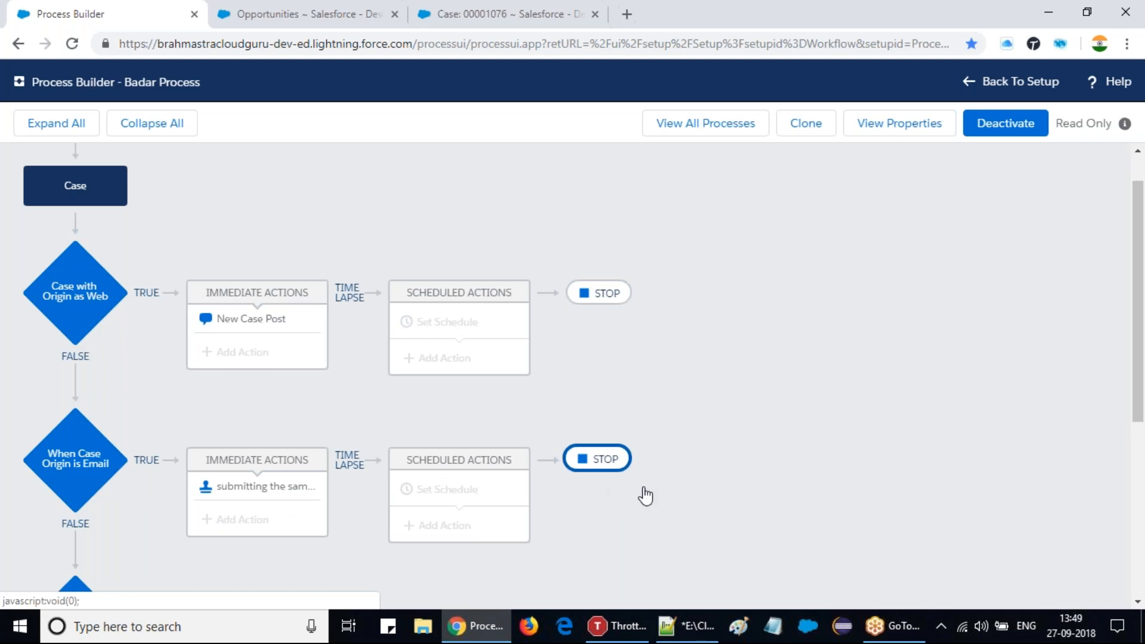
scroll(646, 496, "down", 1)
scroll(513, 461, "down", 1)
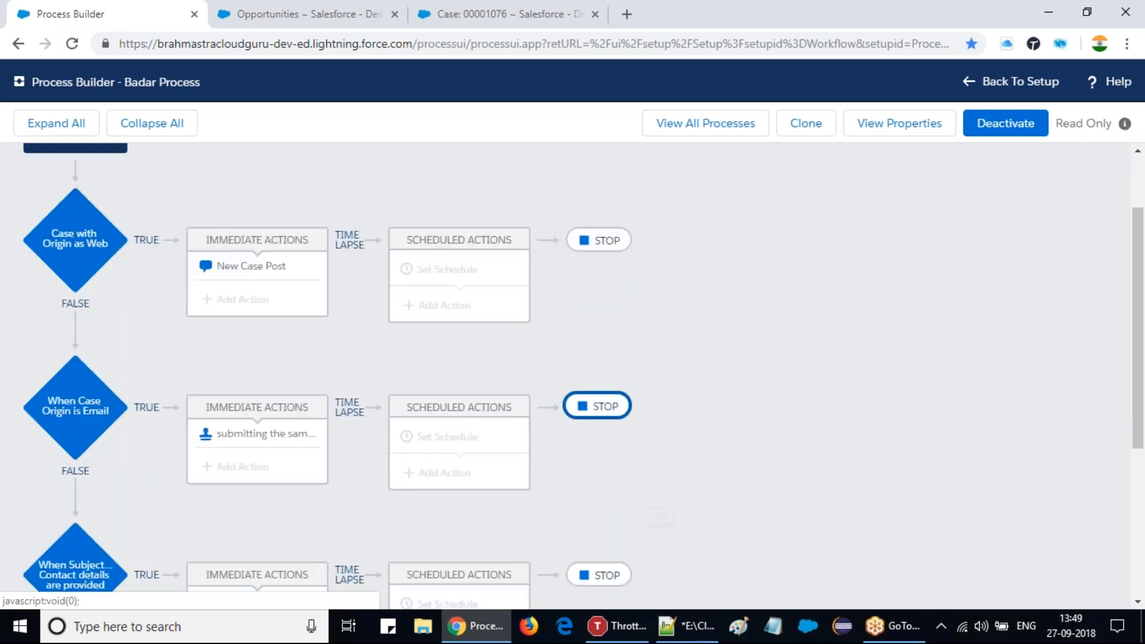
scroll(68, 488, "down", 2)
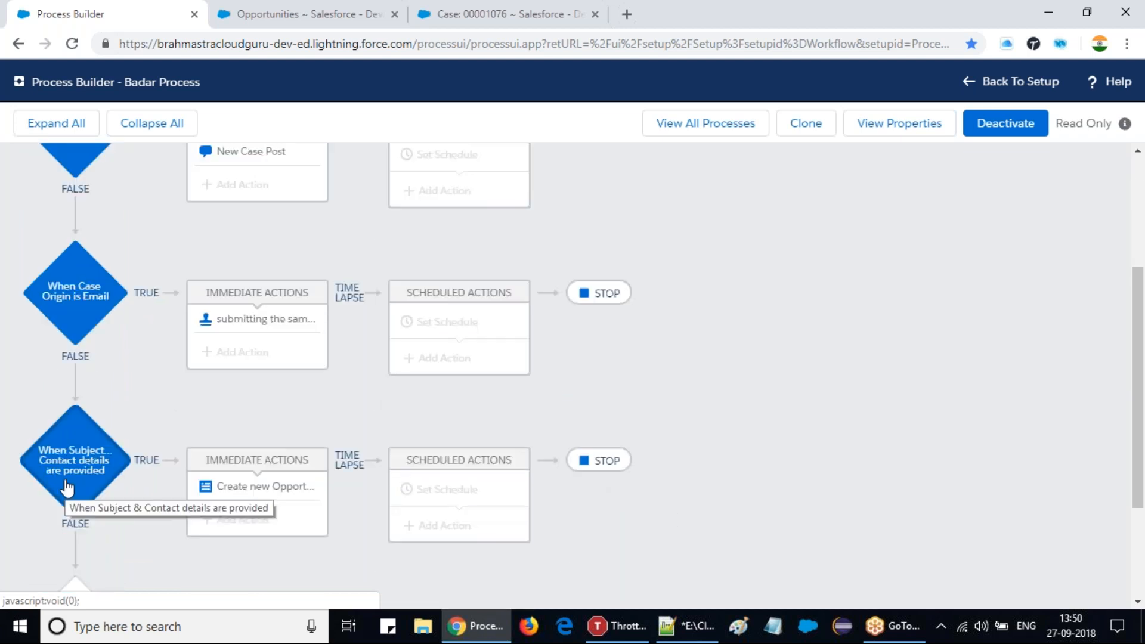
left_click(298, 500)
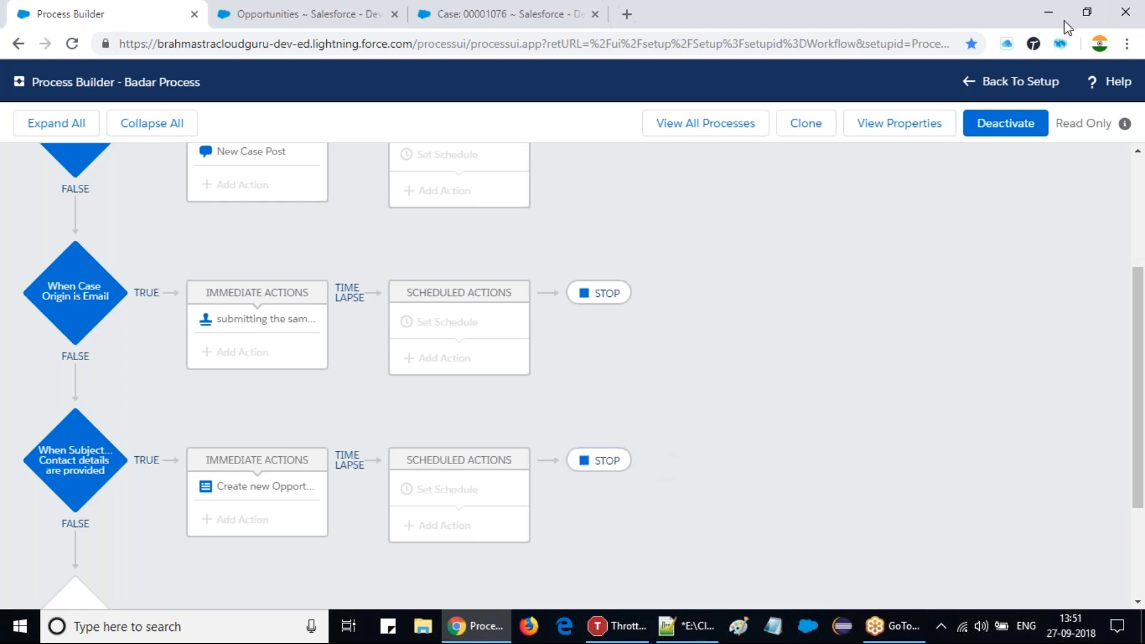
left_click(1039, 18)
scroll(746, 315, "down", 1)
scroll(746, 315, "down", 3)
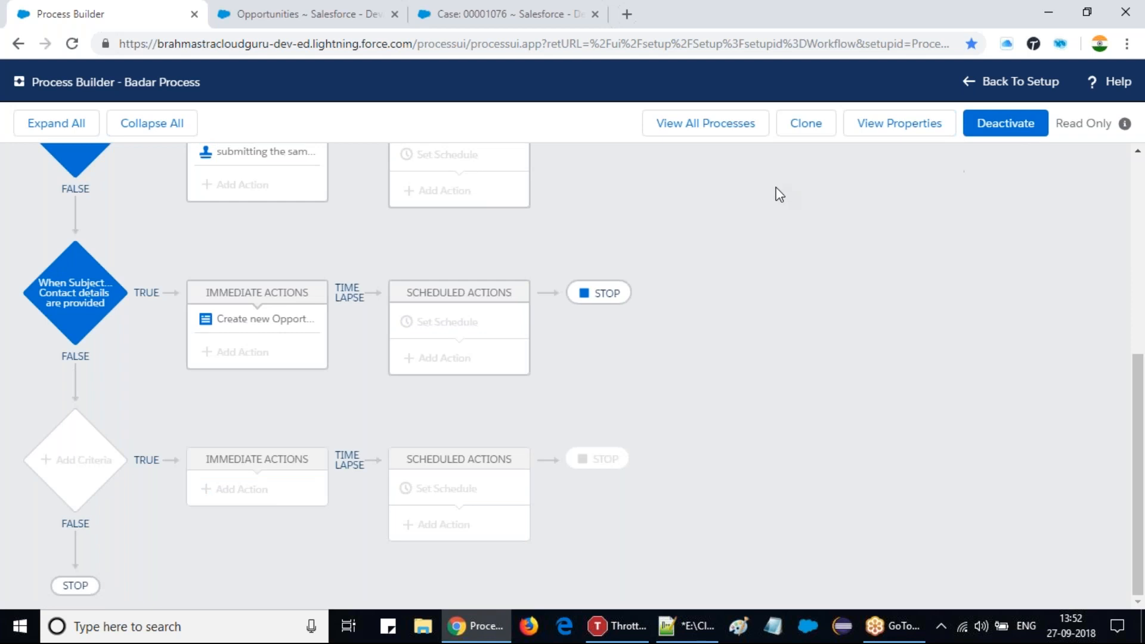
Return to the list of all processes, and add two new lines at the end of the Badar.txt notes in Notepad++
left_click(734, 132)
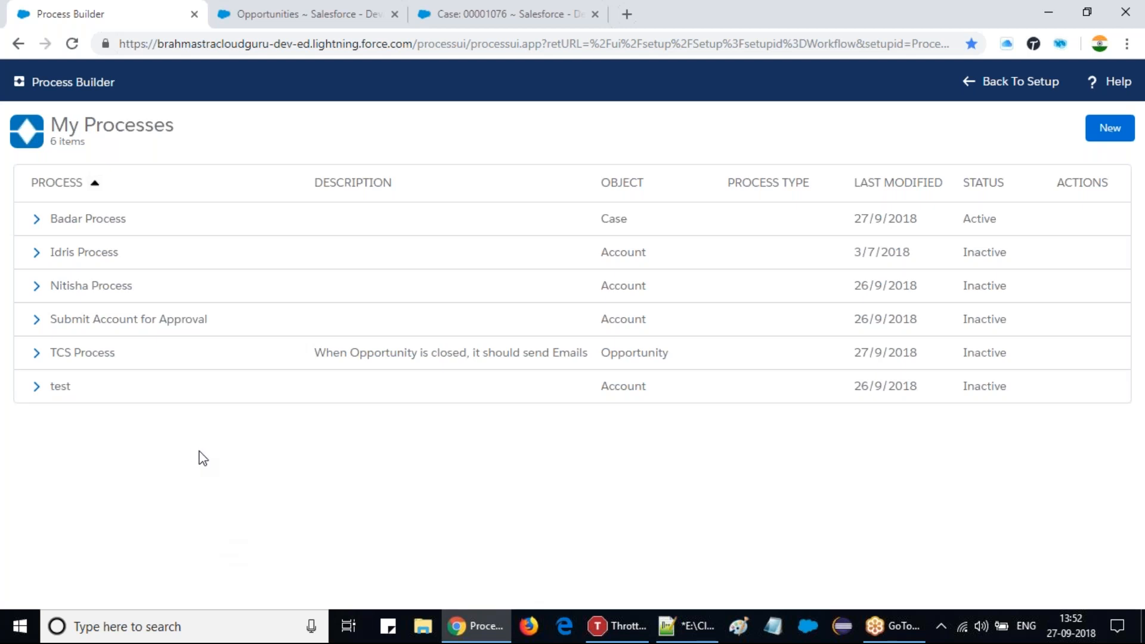
mouse_move(693, 622)
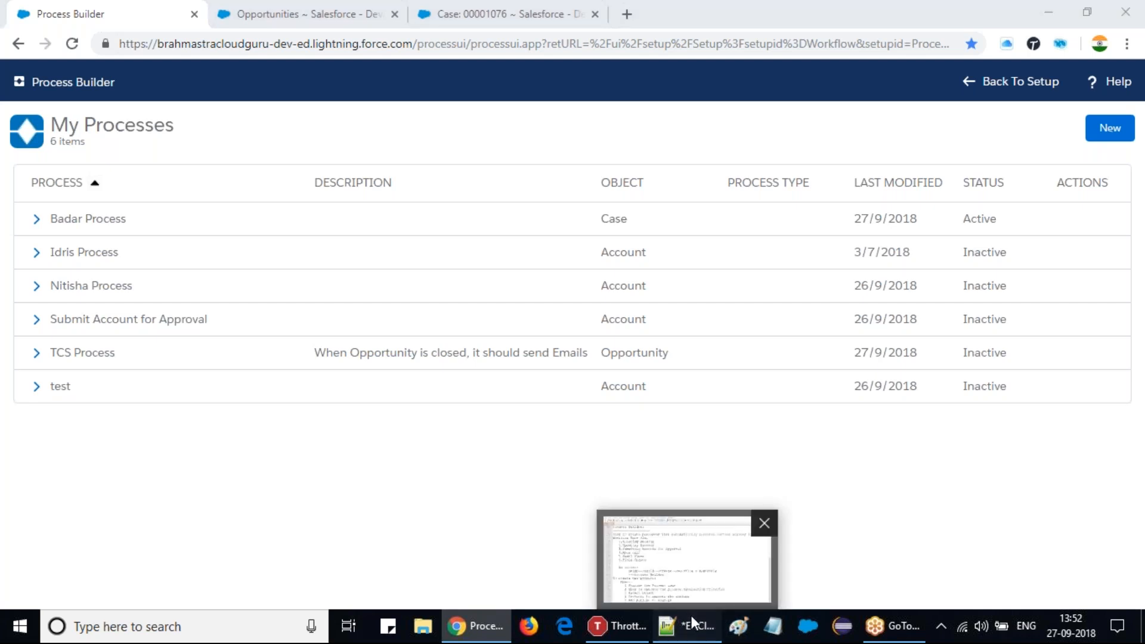
left_click(692, 617)
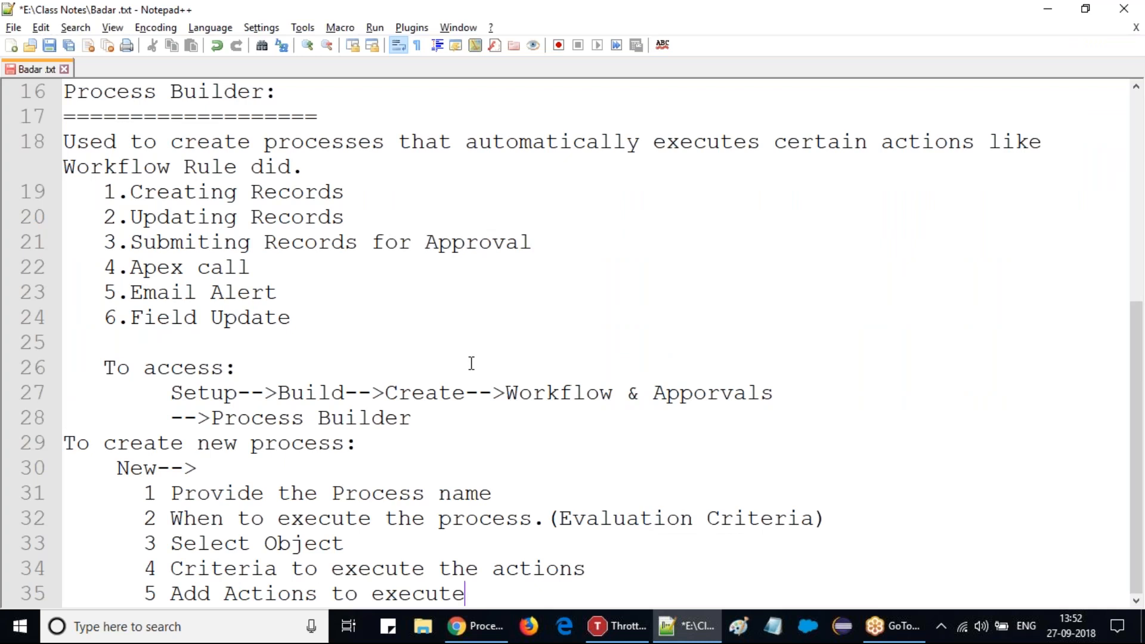
key("Return")
key("Return")
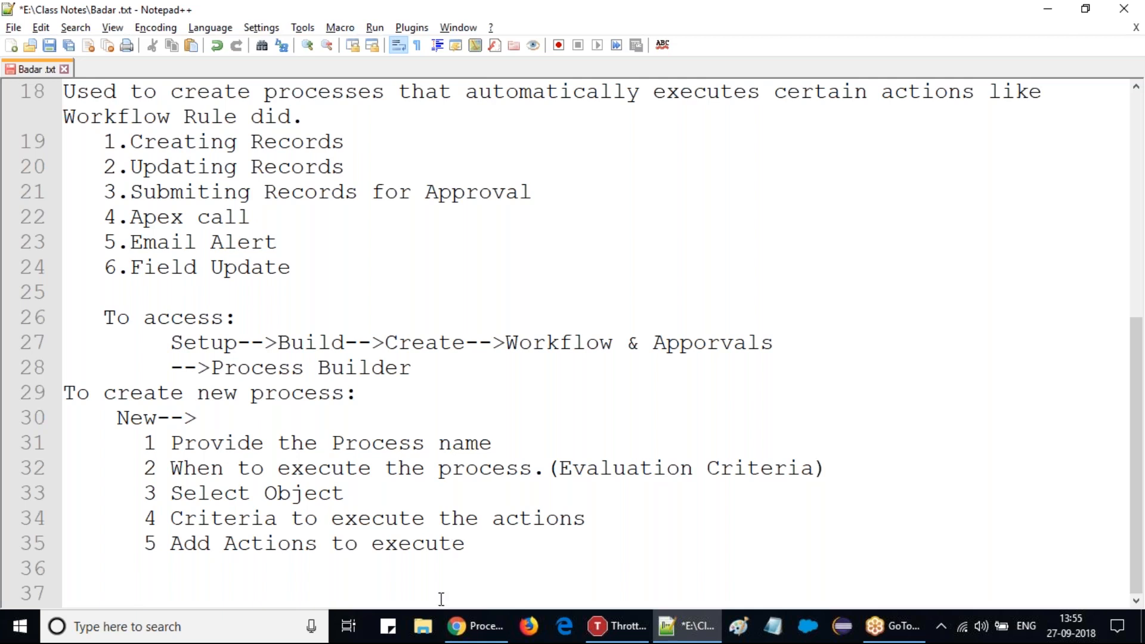
Switch back to Chrome, check the New This Week opportunities list, and open the Badar Process from My Processes
mouse_move(462, 638)
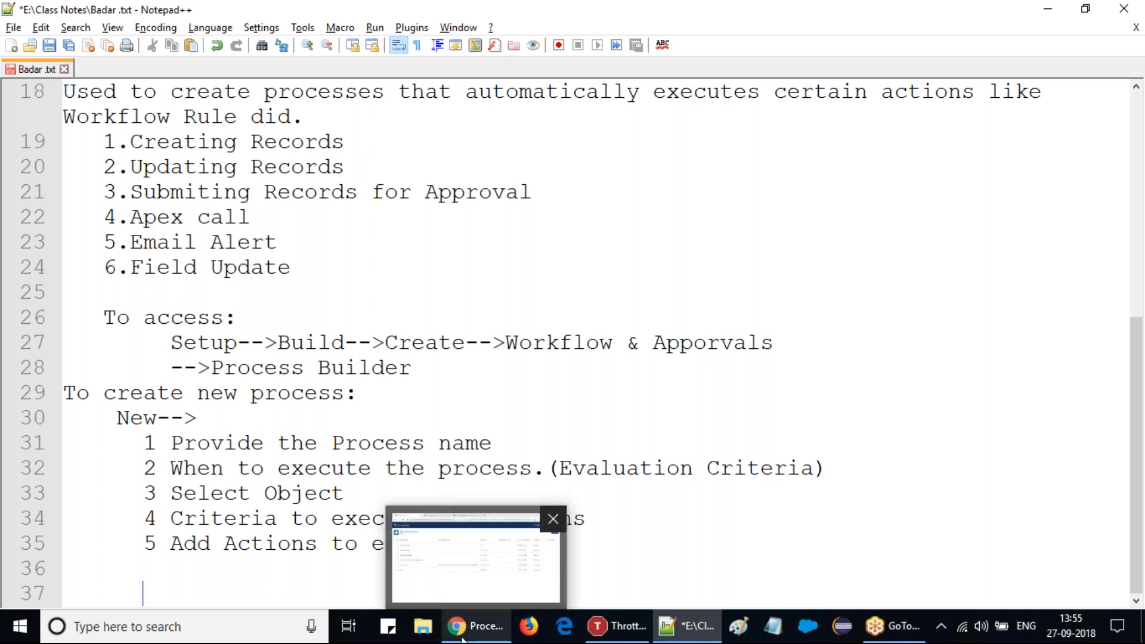
left_click(462, 638)
left_click(471, 542)
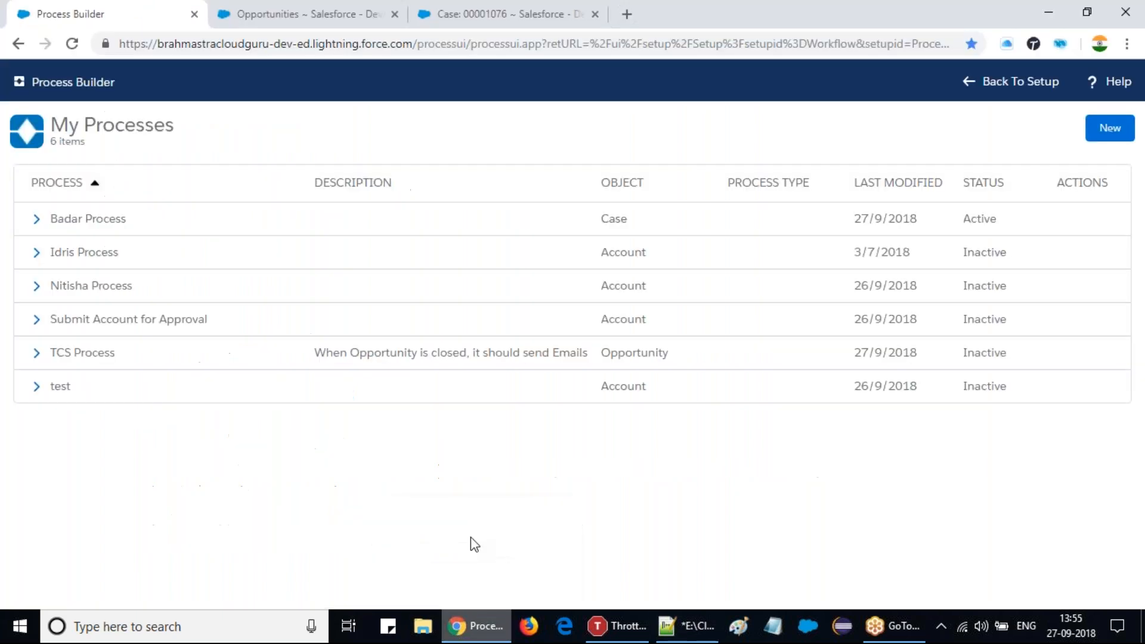
left_click(339, 11)
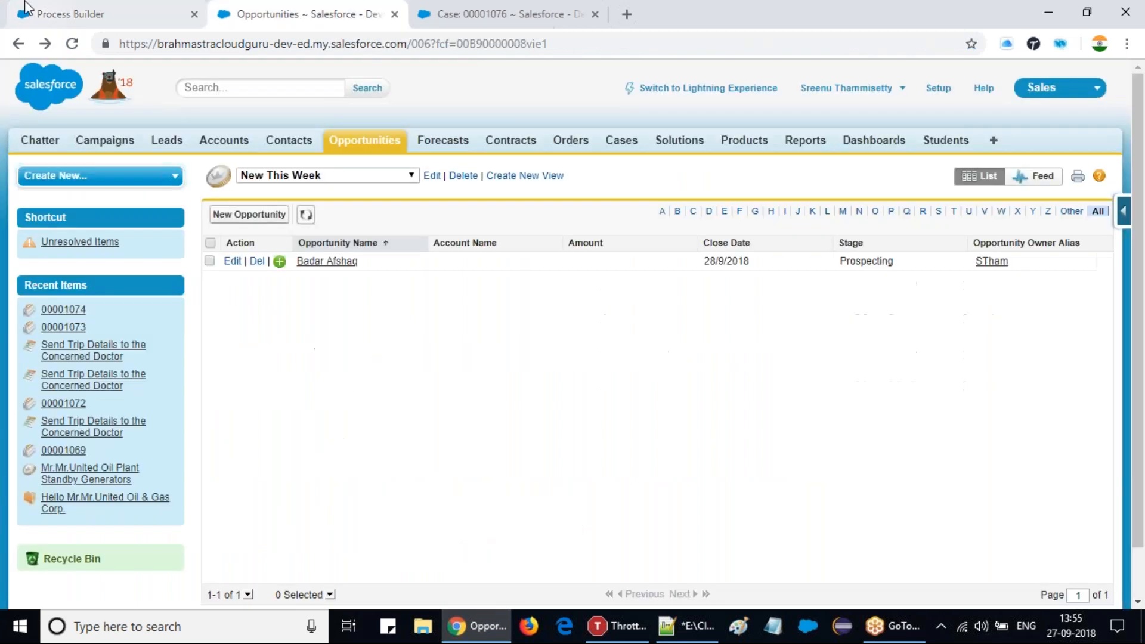
left_click(25, 8)
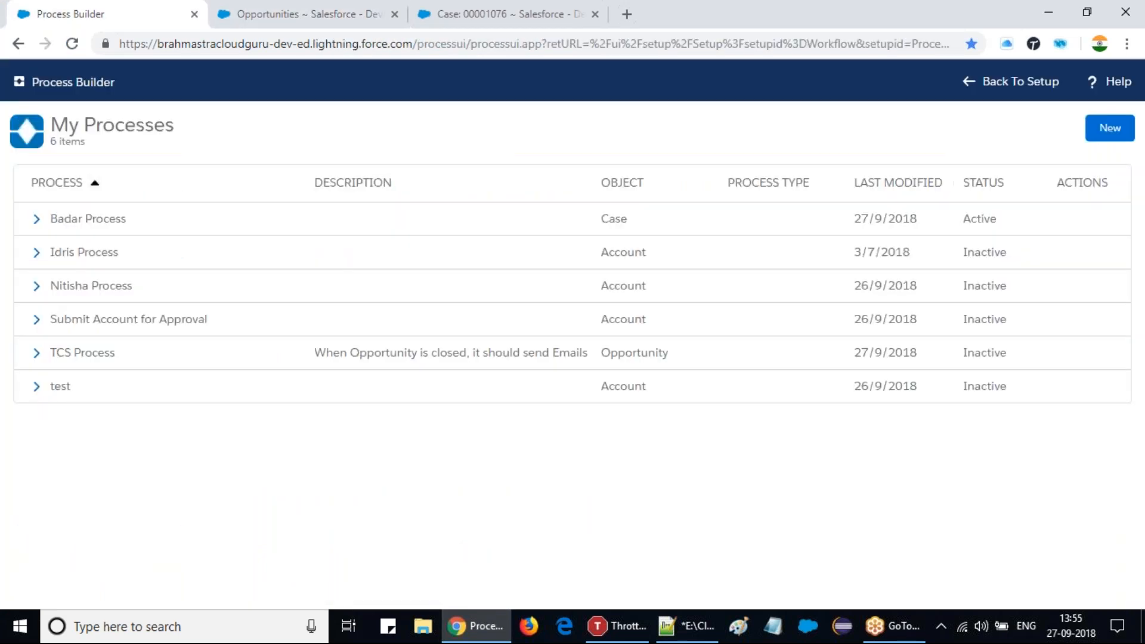
left_click(63, 219)
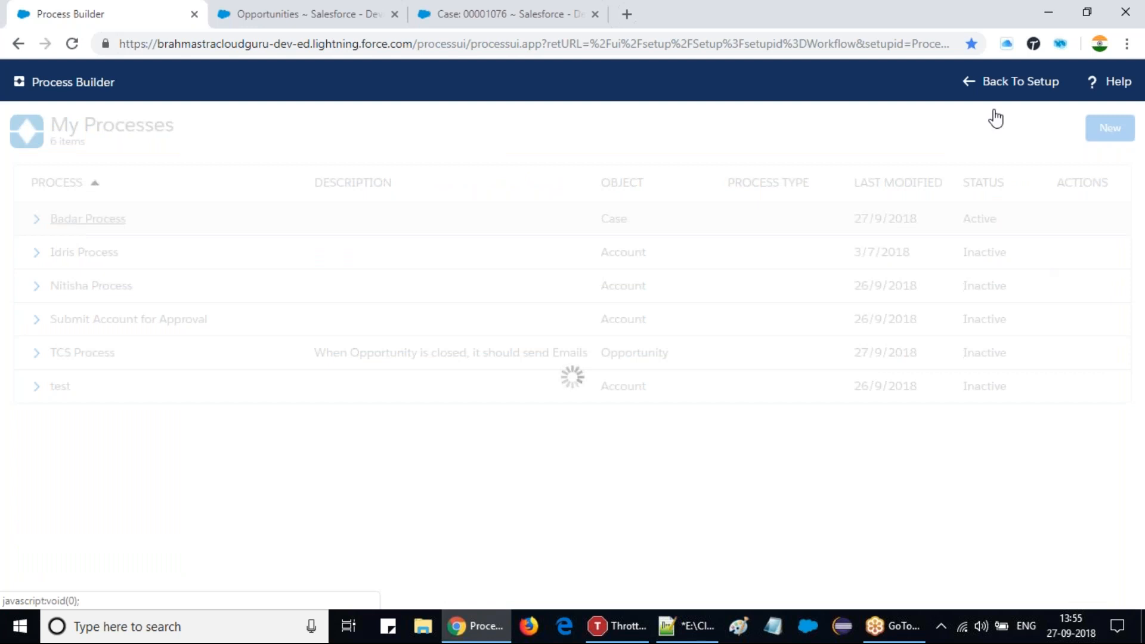